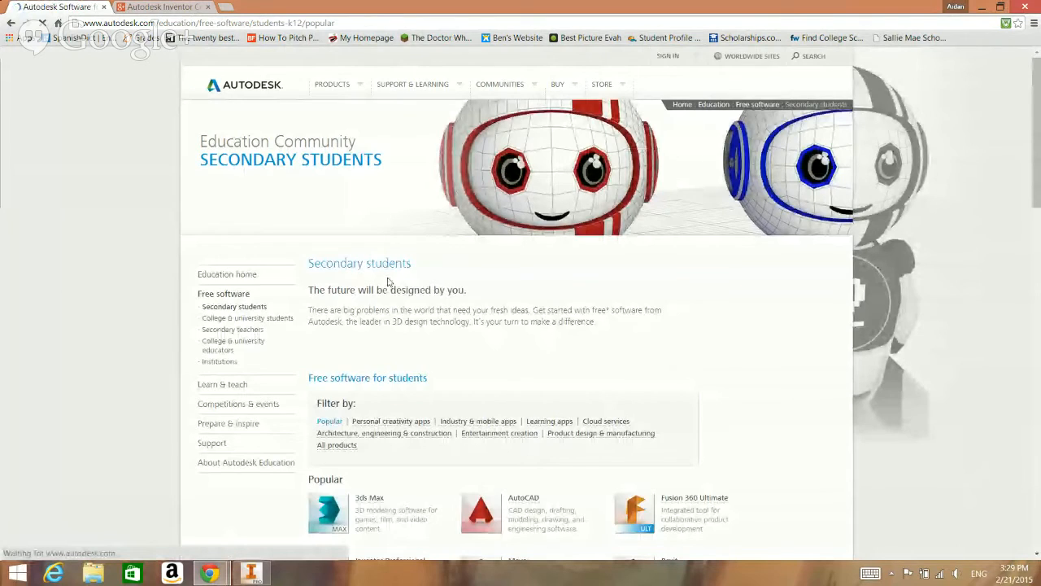
Browse the Autodesk free student software page and switch to Autodesk Inventor Professional
scroll(388, 281, down, 3)
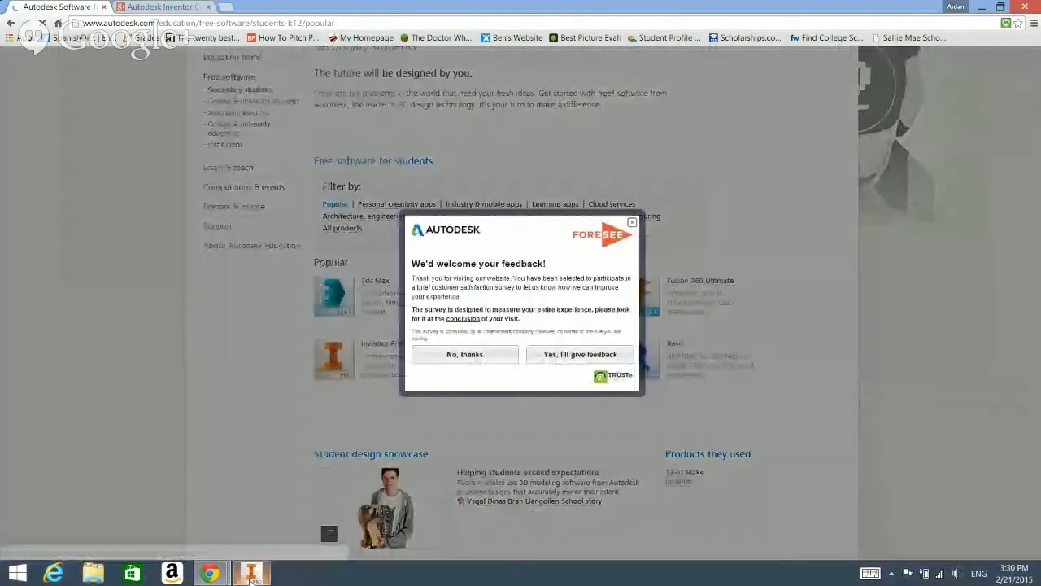
mouse_move(272, 561)
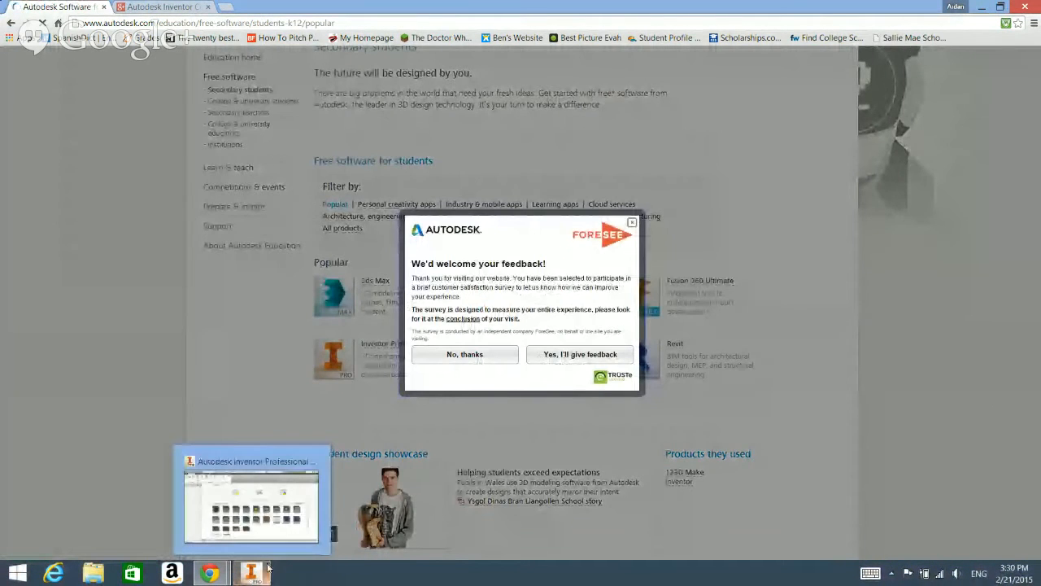
click(268, 567)
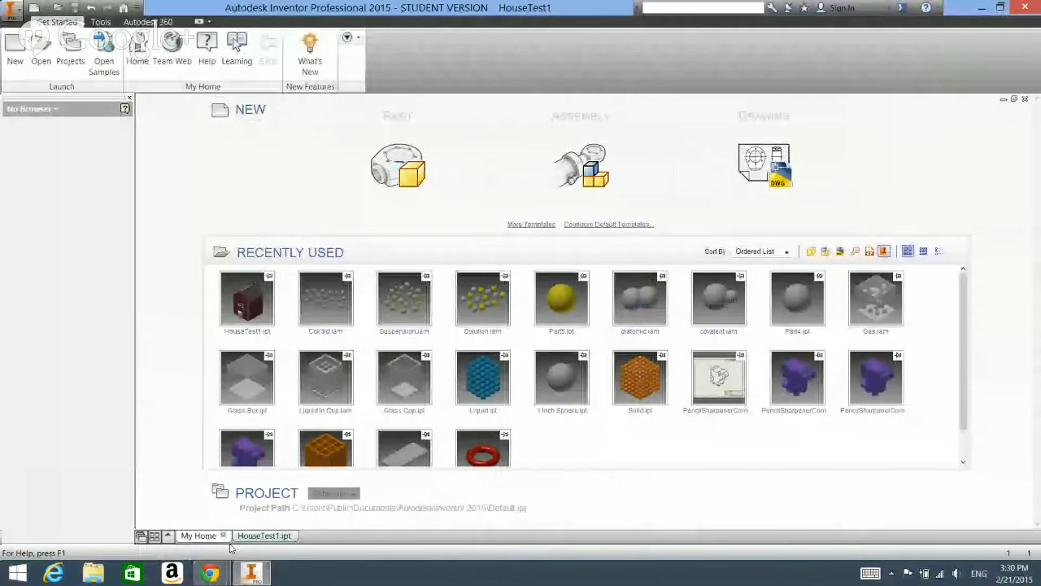
mouse_move(224, 576)
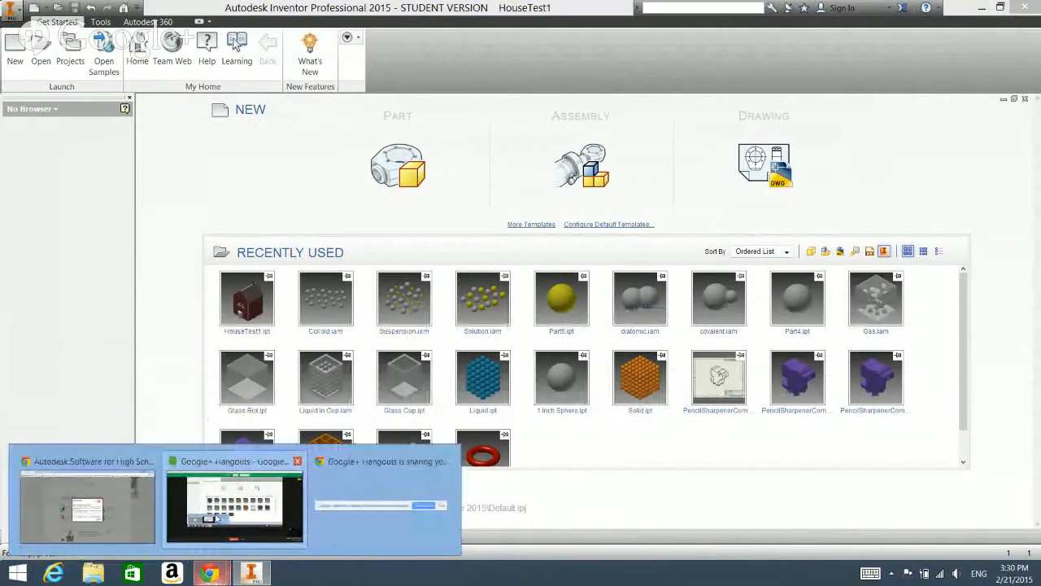
click(217, 517)
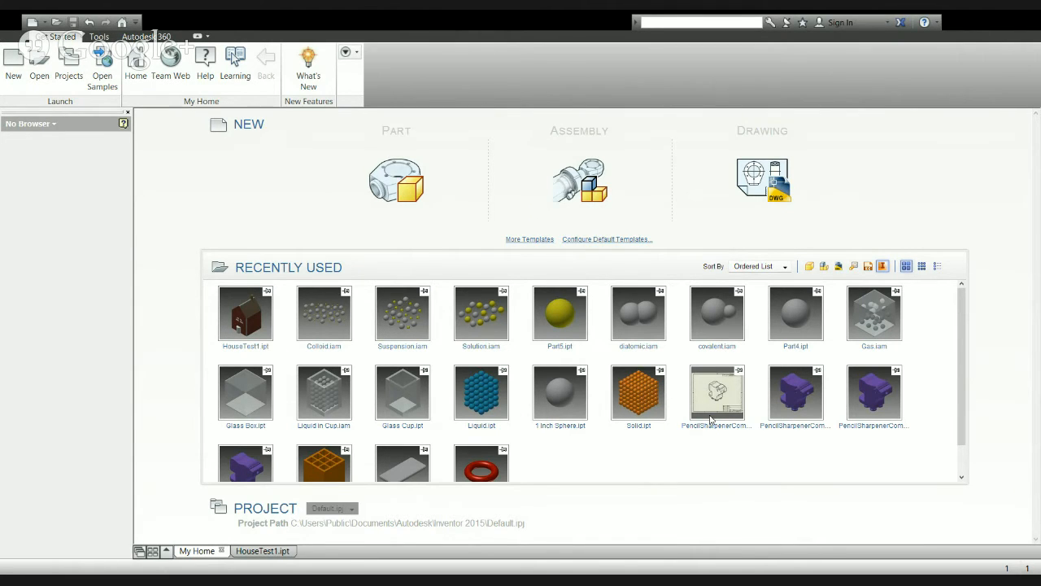
Create a new part, look at the finished house in HouseTest1.ipt, and return to the new part
click(396, 181)
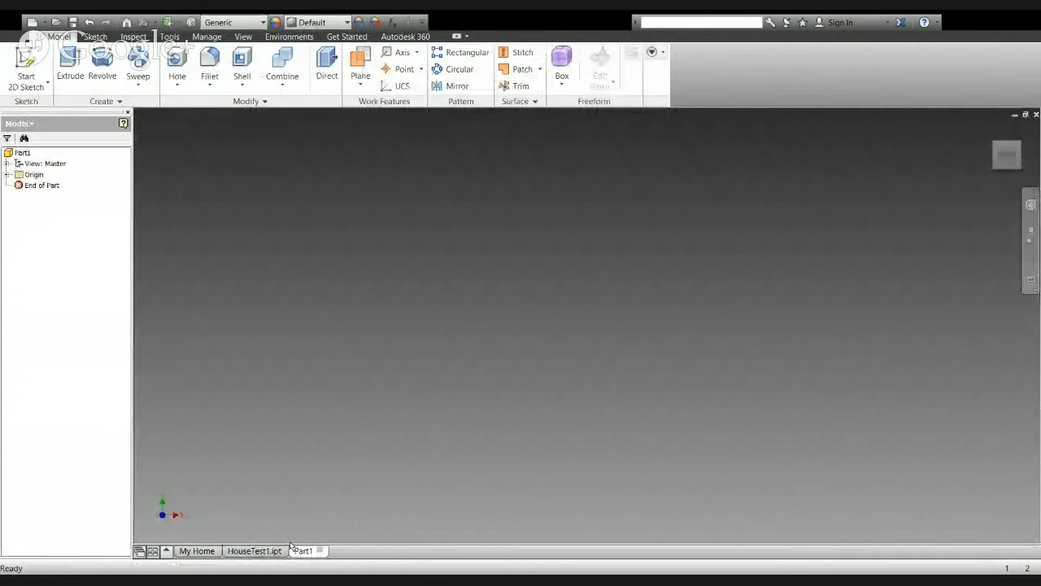
click(277, 550)
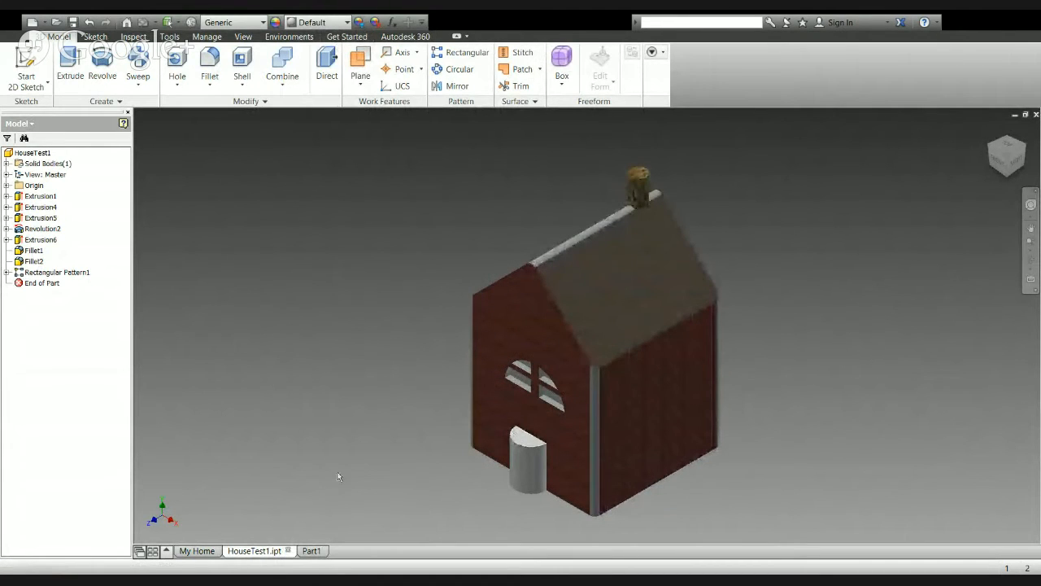
click(312, 550)
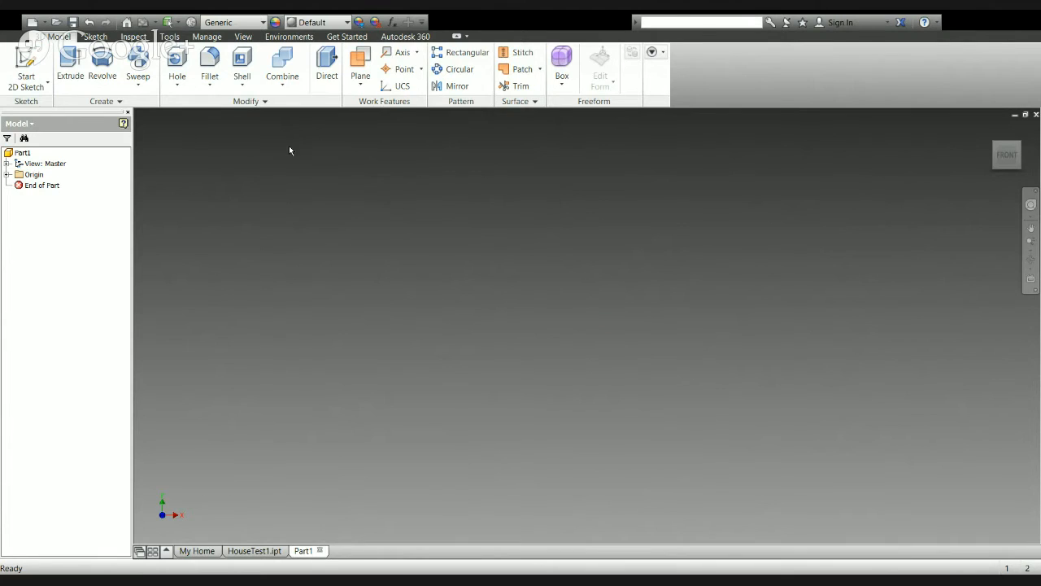
Start a 2D sketch on the horizontal origin plane and view it squarely from the top
key(s)
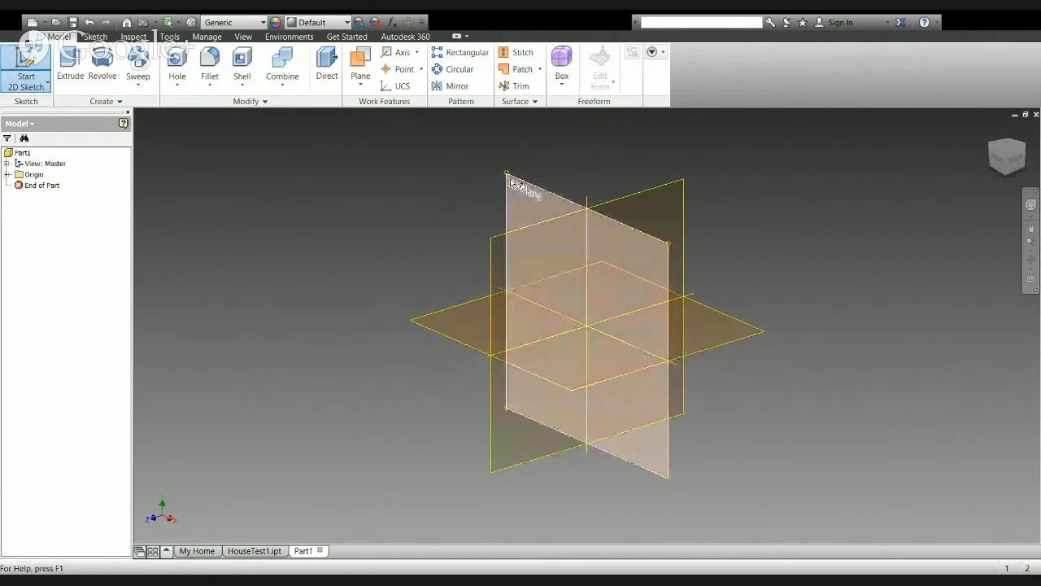
click(524, 186)
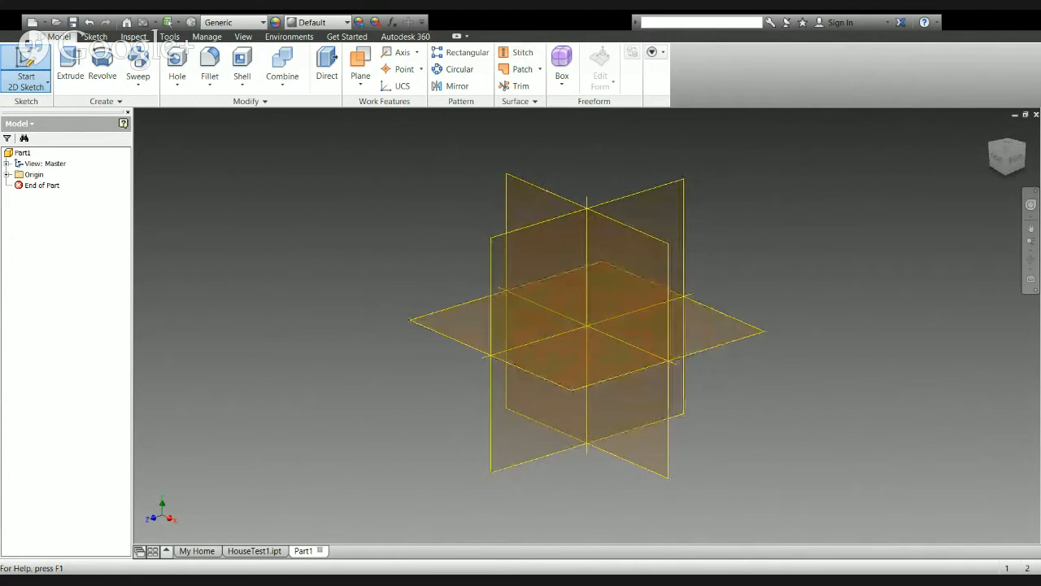
click(716, 319)
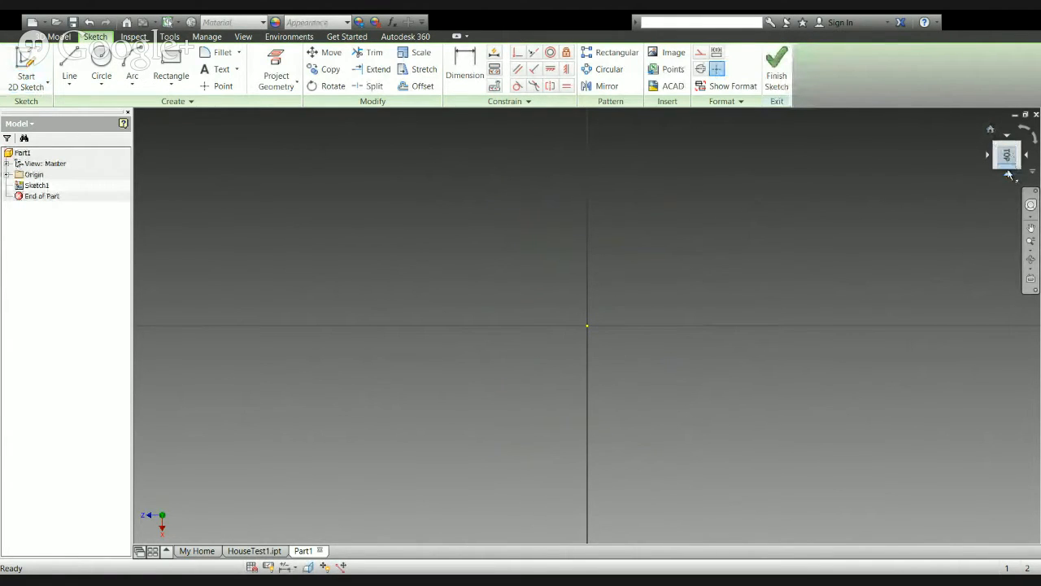
click(991, 131)
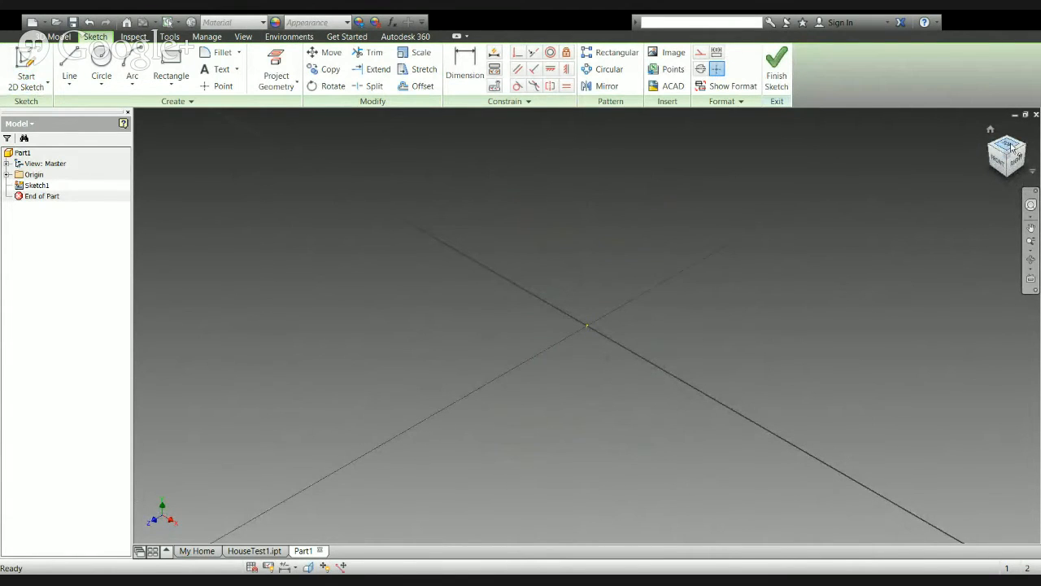
click(1001, 162)
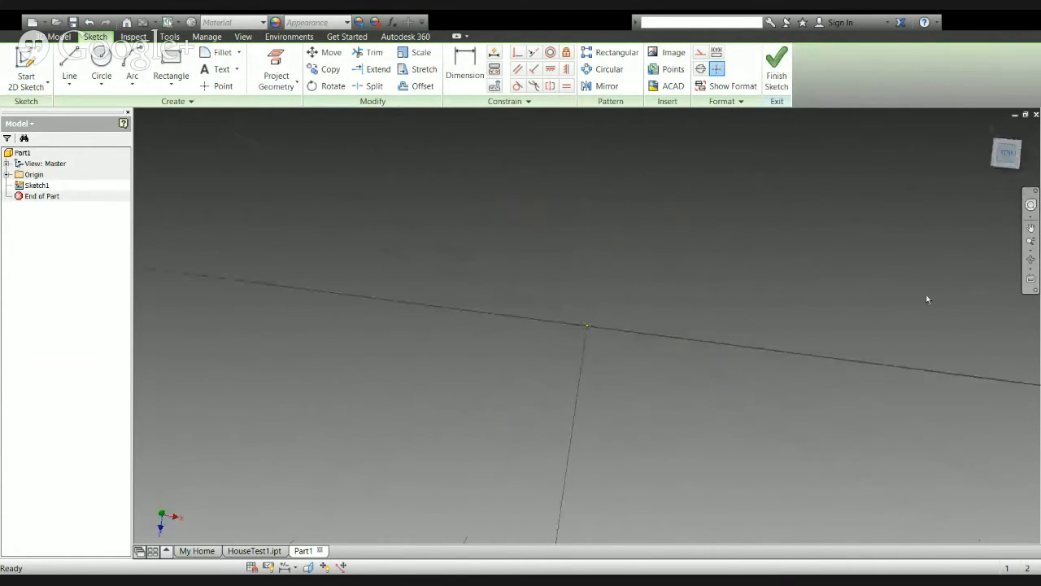
click(1007, 169)
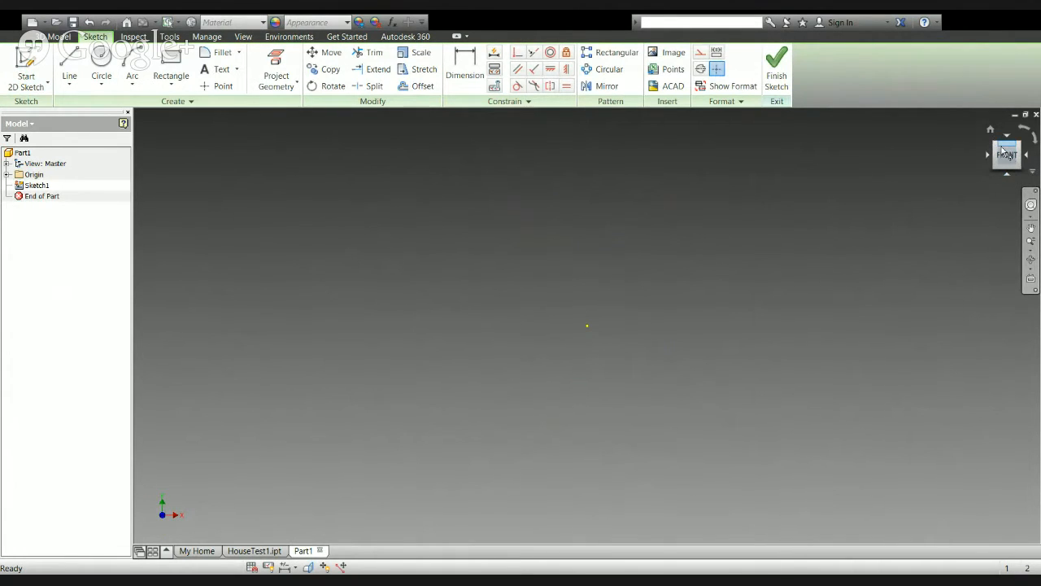
click(1004, 151)
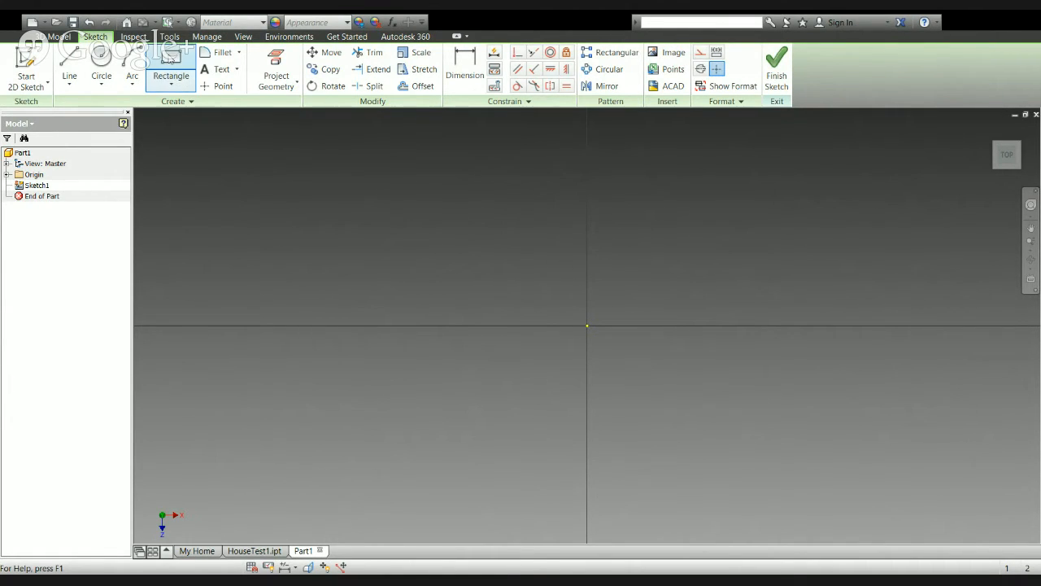
Sketch a 300 by 300 in rectangle and finish the sketch
click(171, 57)
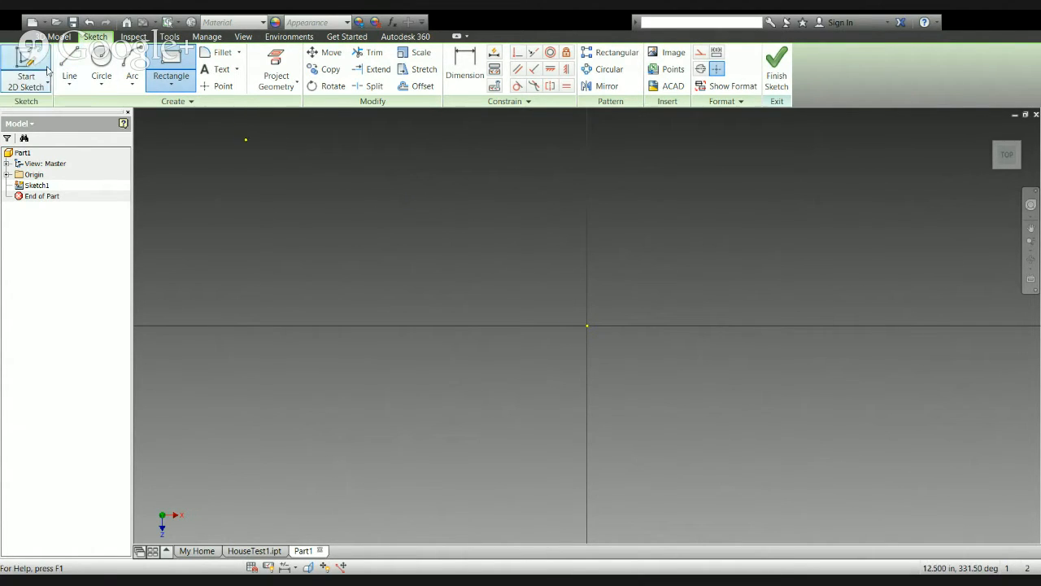
click(381, 185)
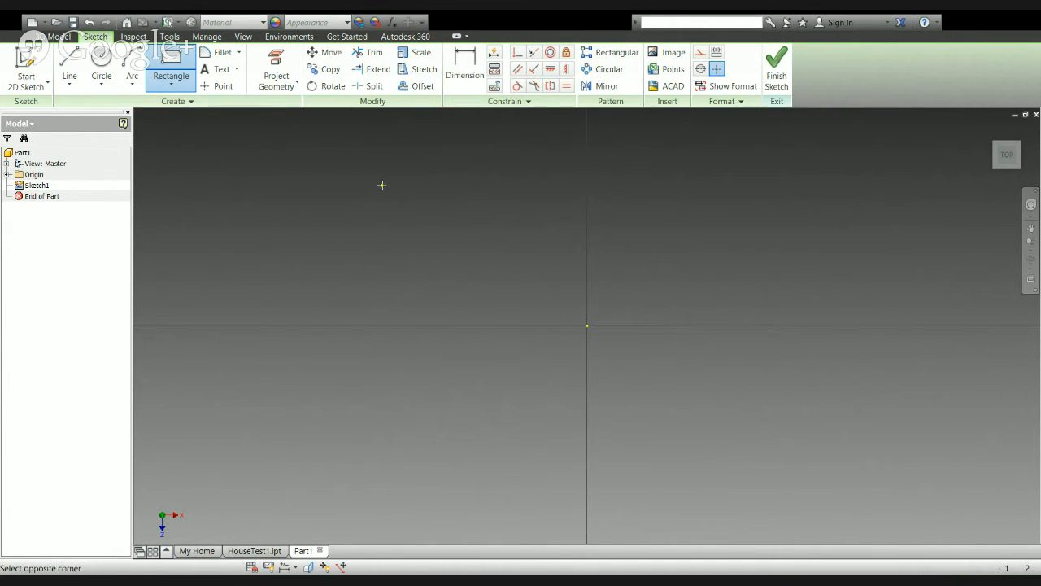
click(674, 331)
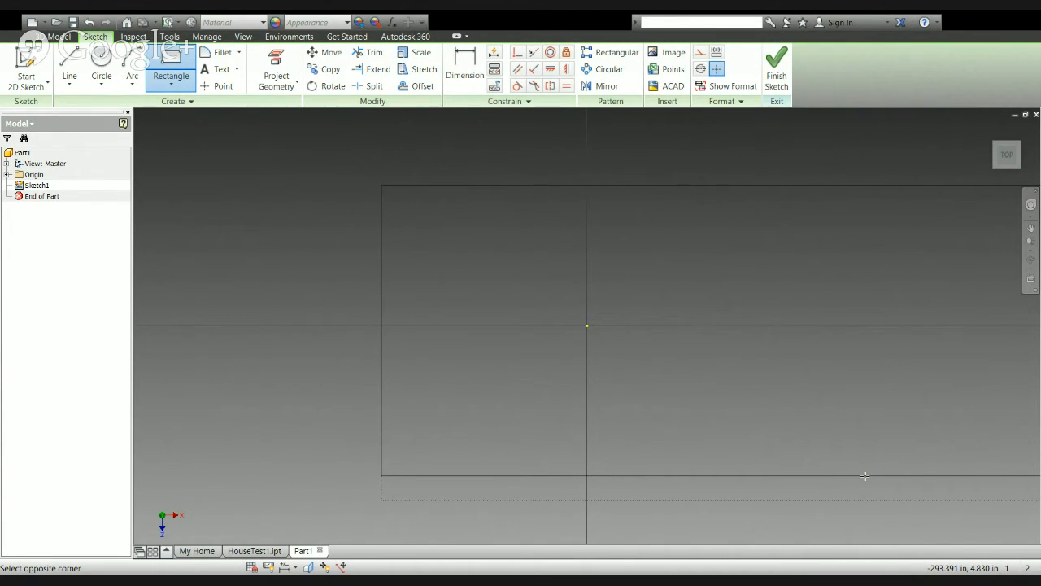
click(864, 475)
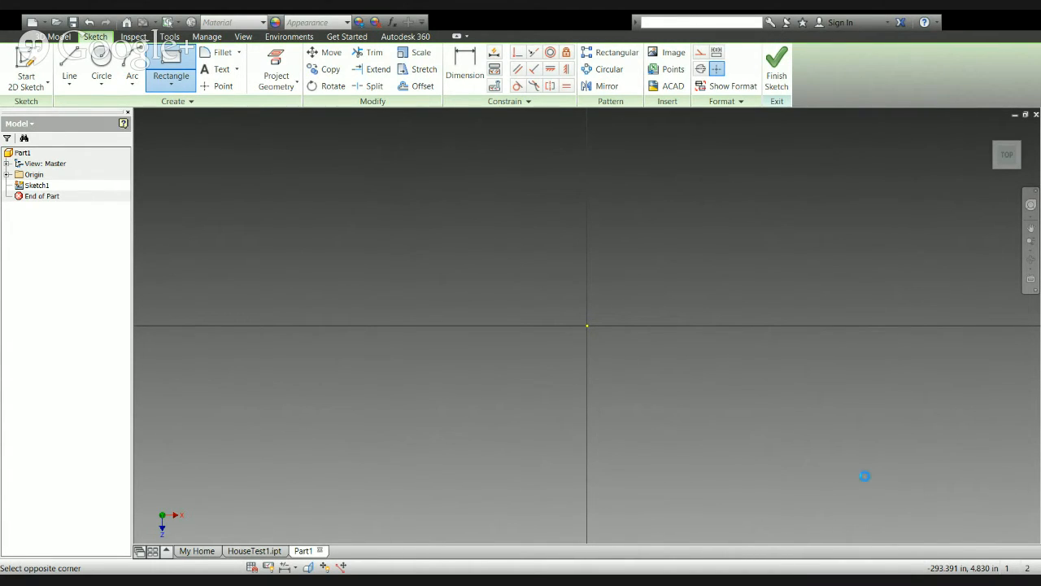
click(777, 79)
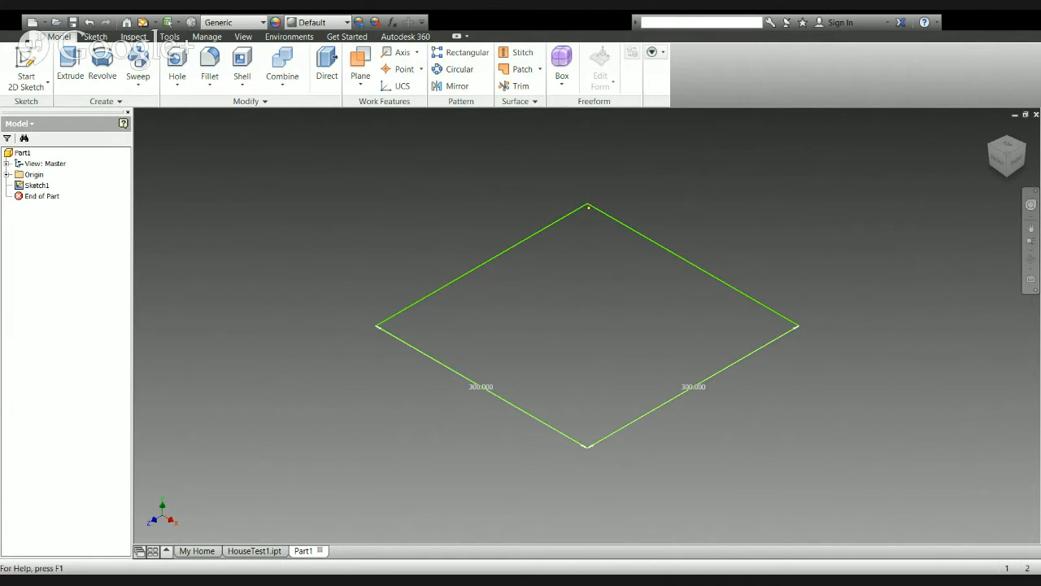
Extrude the square profile upward by 300 in to form a cube
click(69, 76)
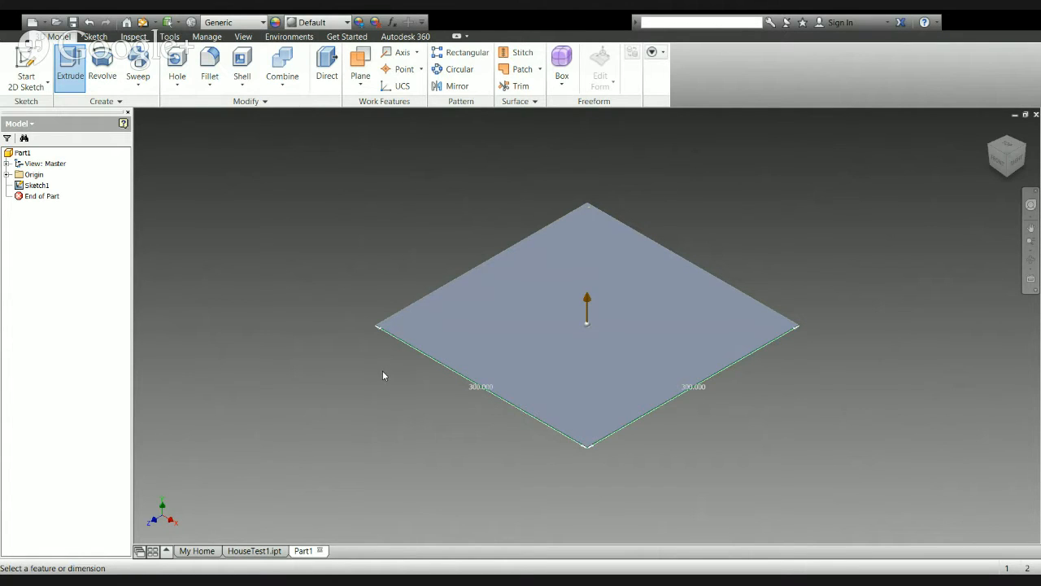
text(300)
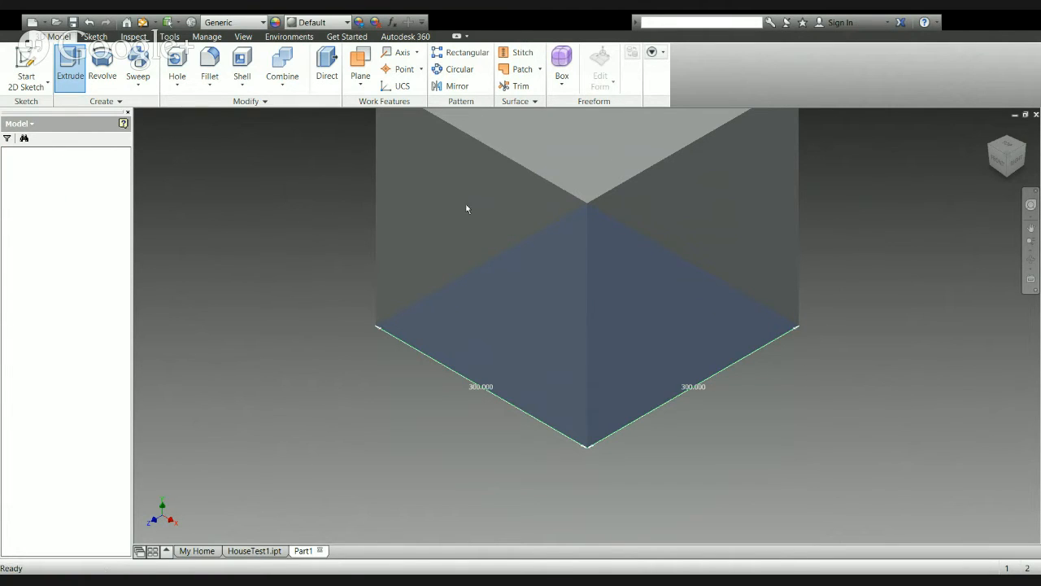
key(Return)
Orbit around the cube to examine it from other angles and restore the home view
click(1007, 155)
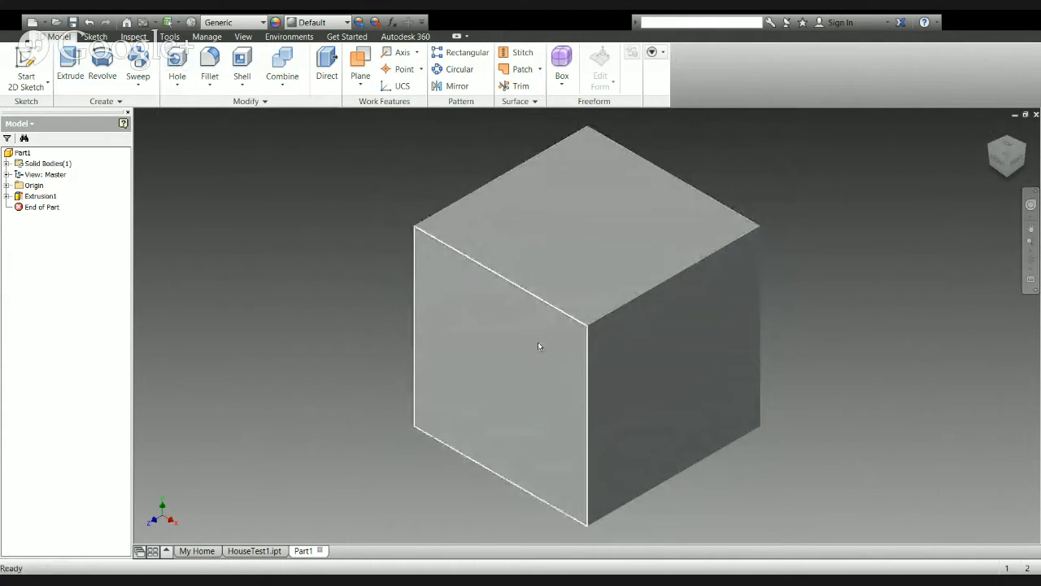
click(563, 219)
click(911, 313)
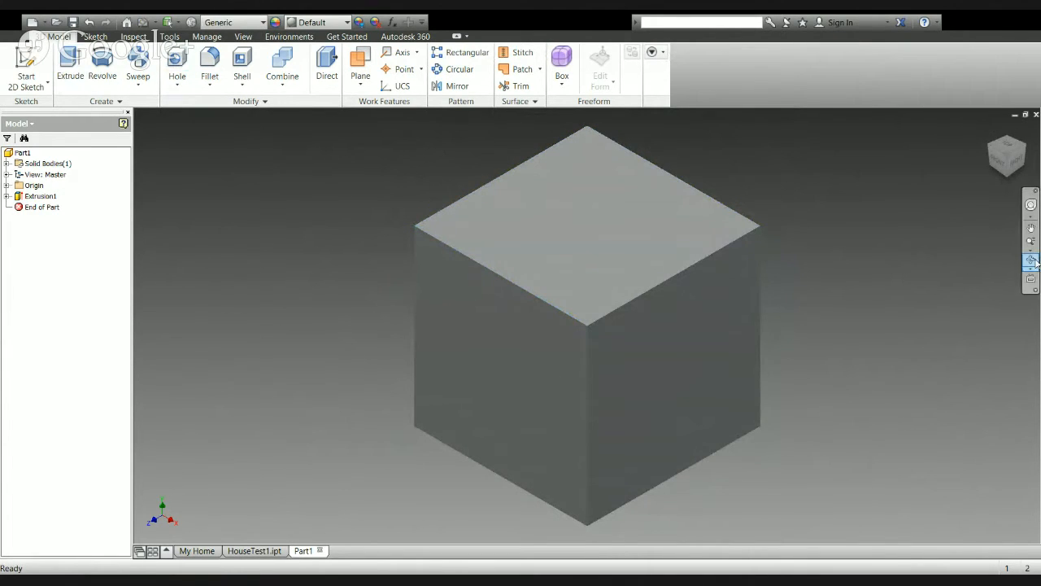
click(1030, 259)
drag(605, 298, 669, 317)
click(989, 130)
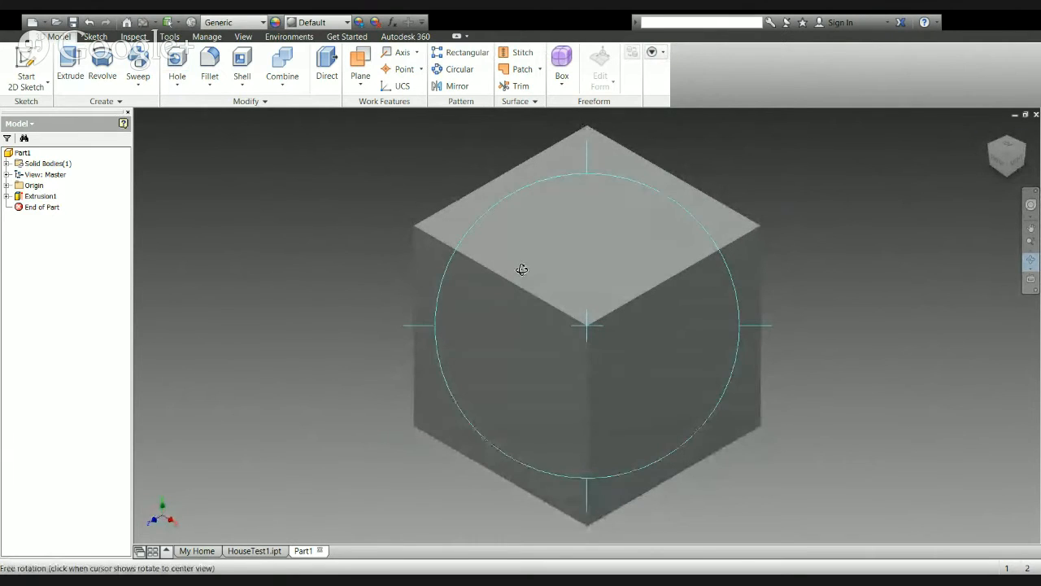
key(Escape)
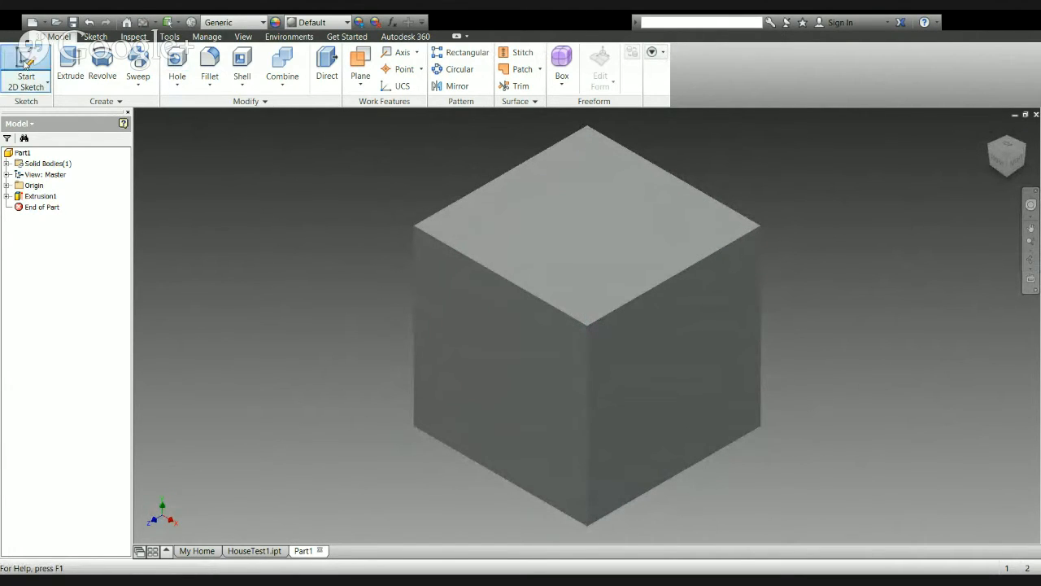
click(26, 63)
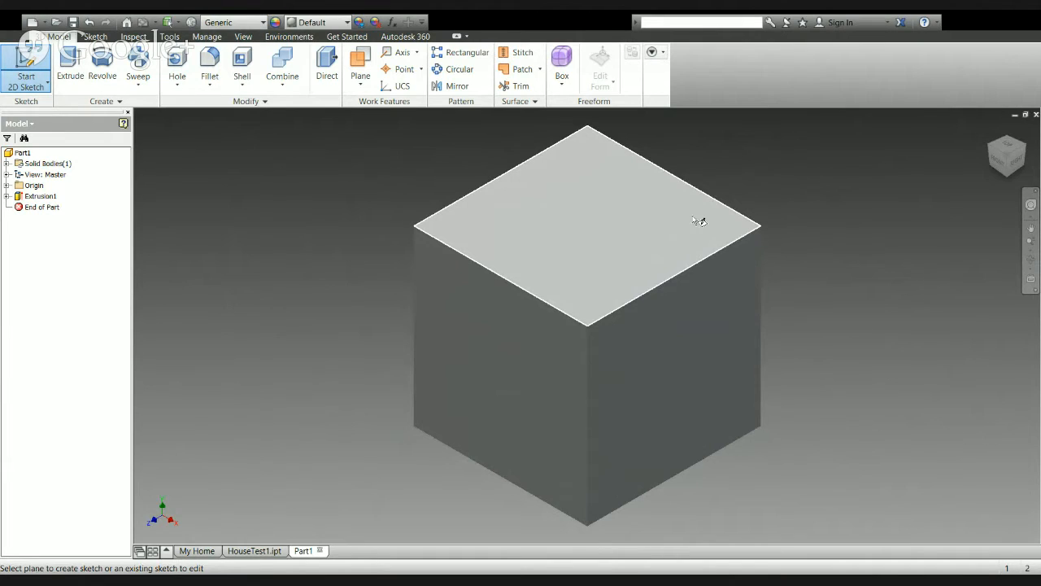
key(Escape)
click(710, 249)
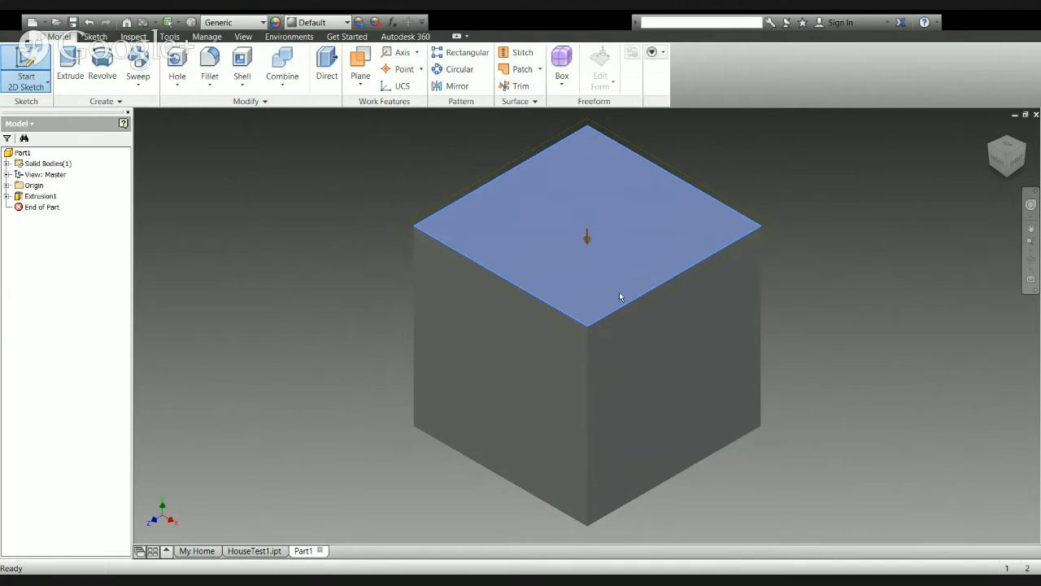
key(Escape)
Start a 2D sketch on the top face of the cube
click(26, 69)
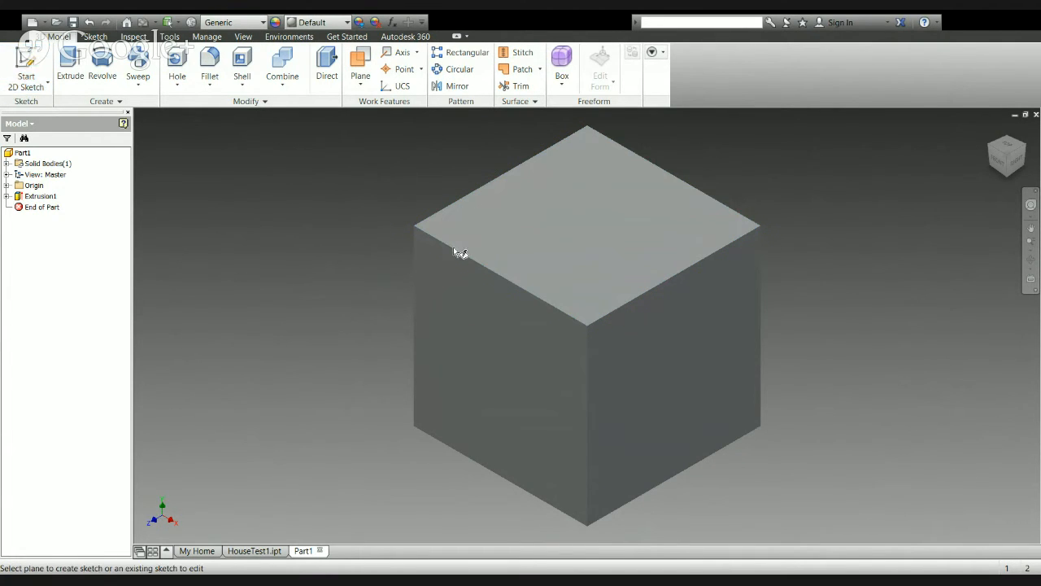
click(607, 288)
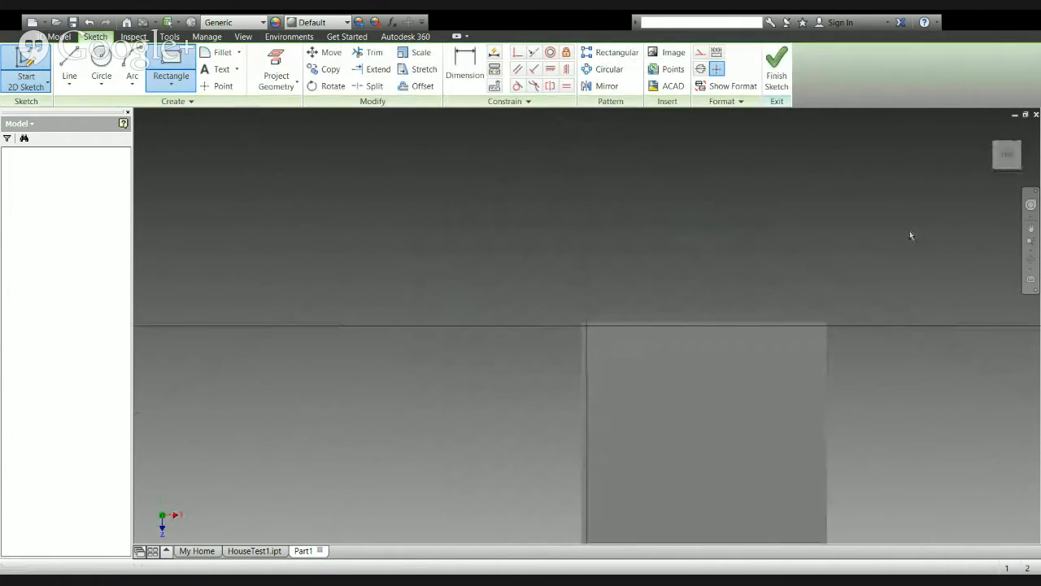
click(1030, 230)
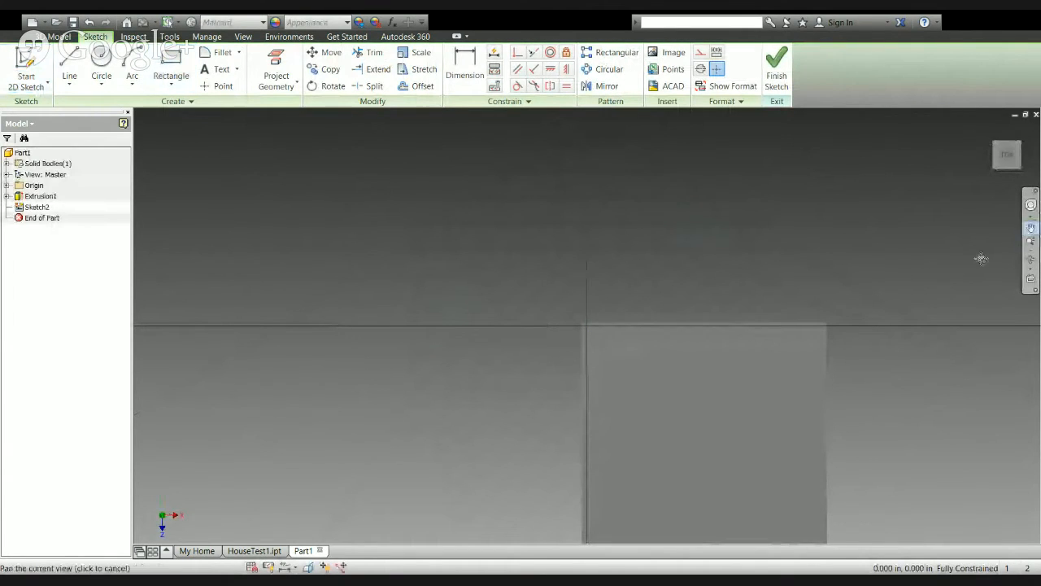
mouse_move(981, 258)
mouse_down()
mouse_move(653, 163)
mouse_move(735, 161)
mouse_move(830, 203)
mouse_up()
key(Escape)
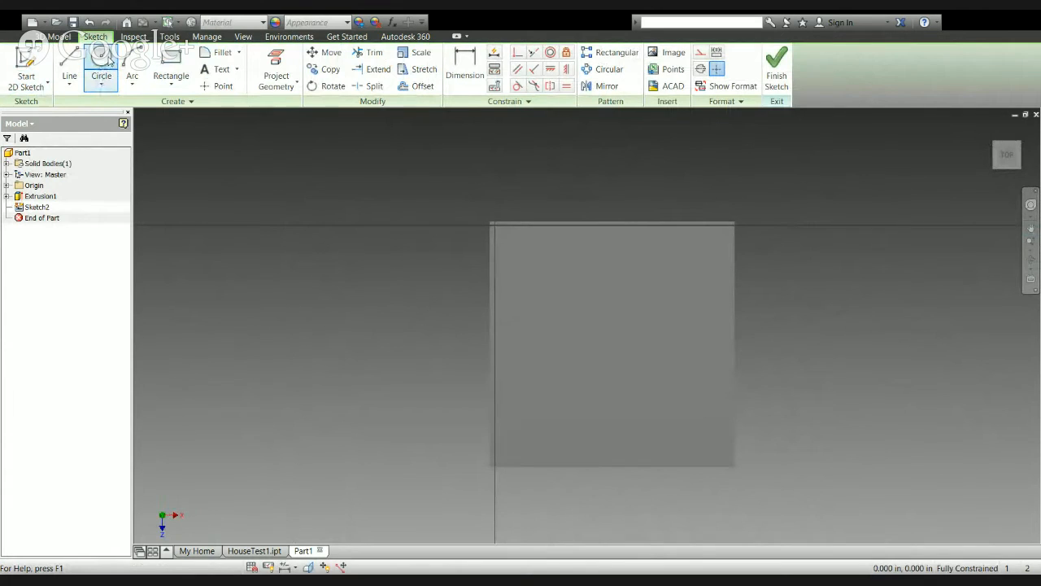
Draw a circle 36 in in diameter on the top face, centred across its width near the back edge
click(106, 61)
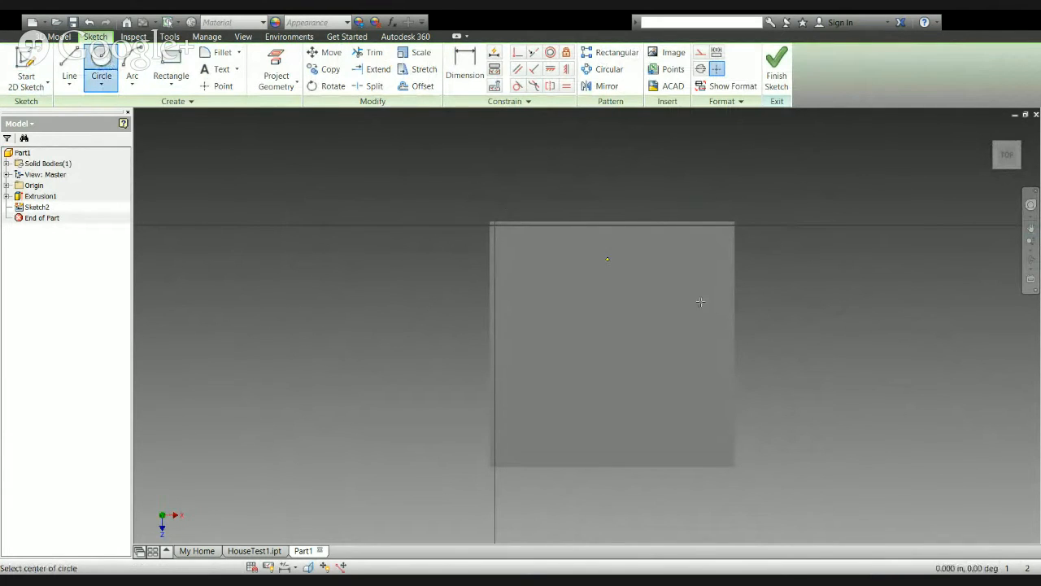
click(616, 268)
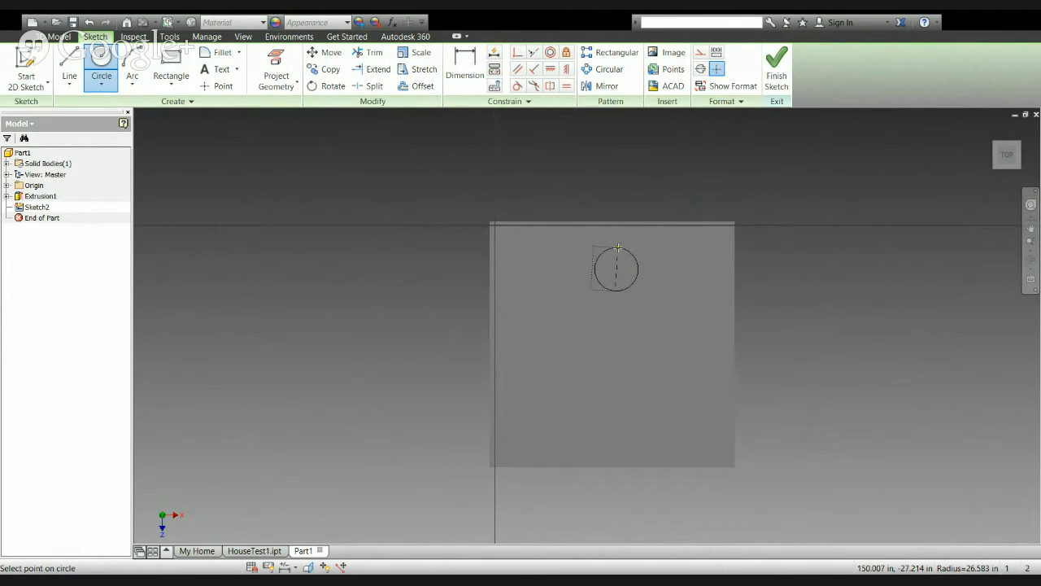
text(36)
key(Return)
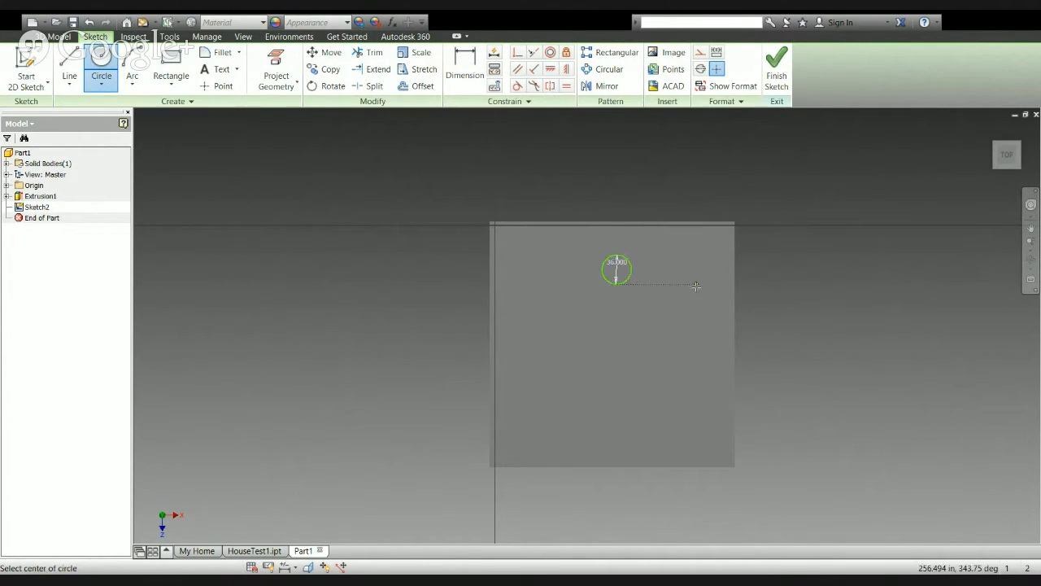
Project the outline of the cube's top face into the sketch
key(Escape)
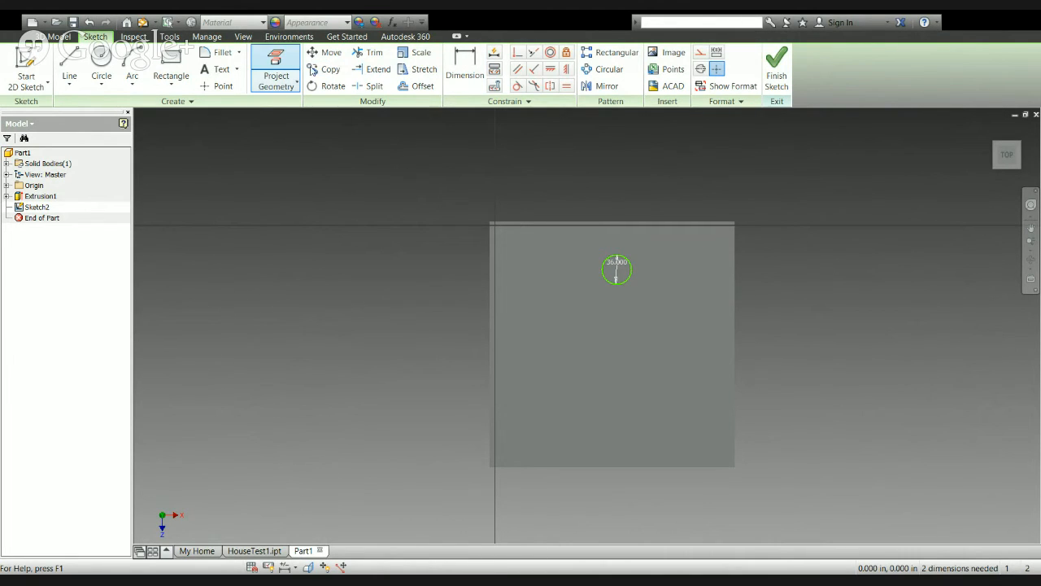
click(281, 72)
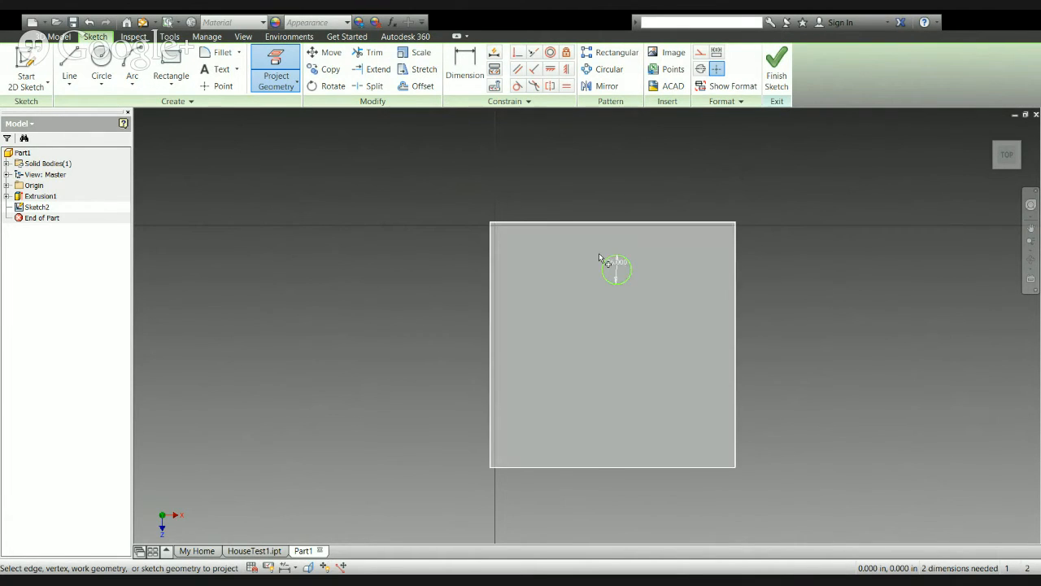
click(569, 366)
key(Escape)
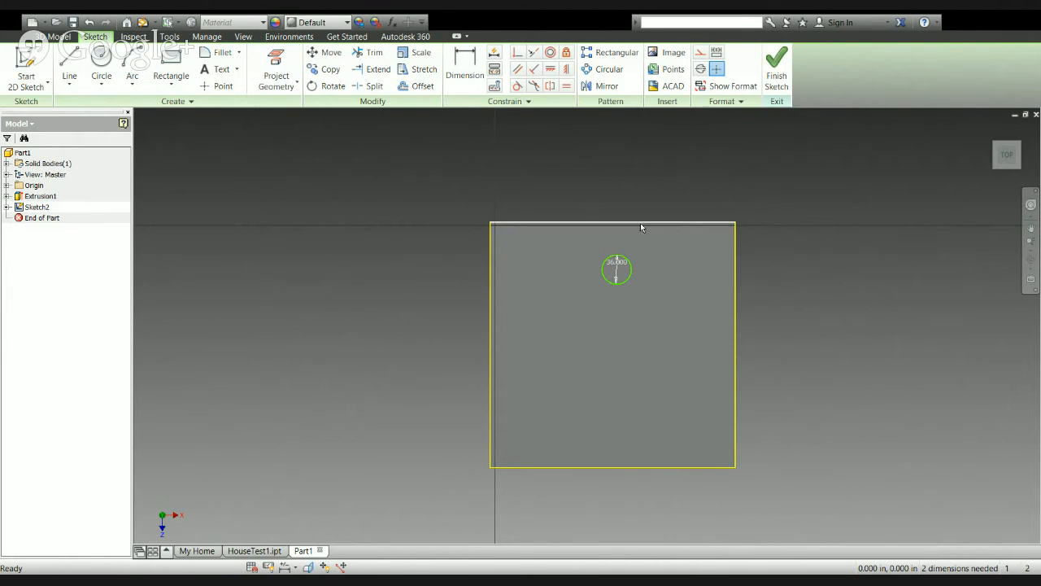
Try dimensioning the circle's centre from the back edge of the top face, and remove that dimension
click(470, 68)
key(Escape)
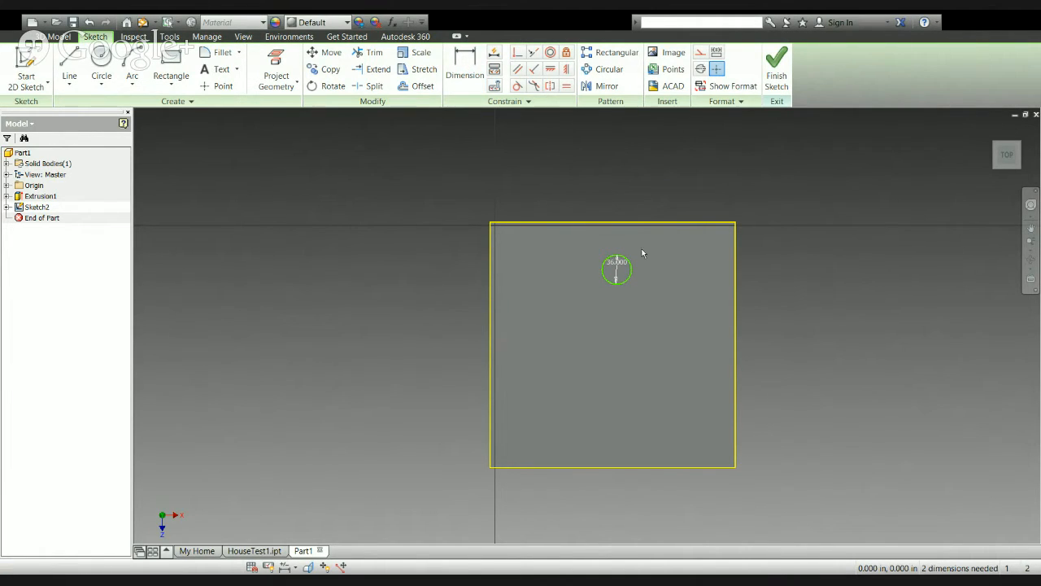
key(d)
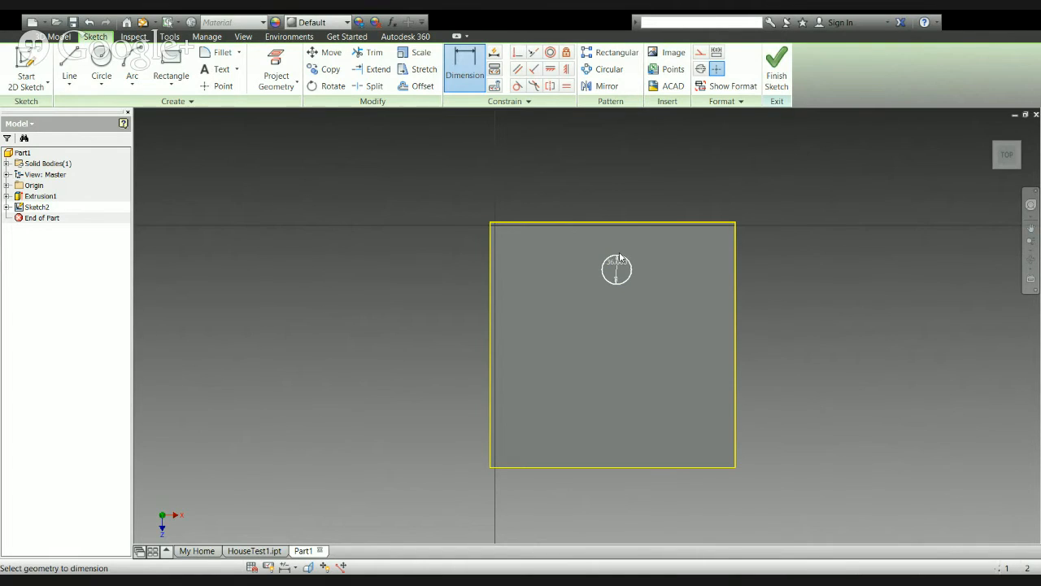
click(619, 257)
click(615, 223)
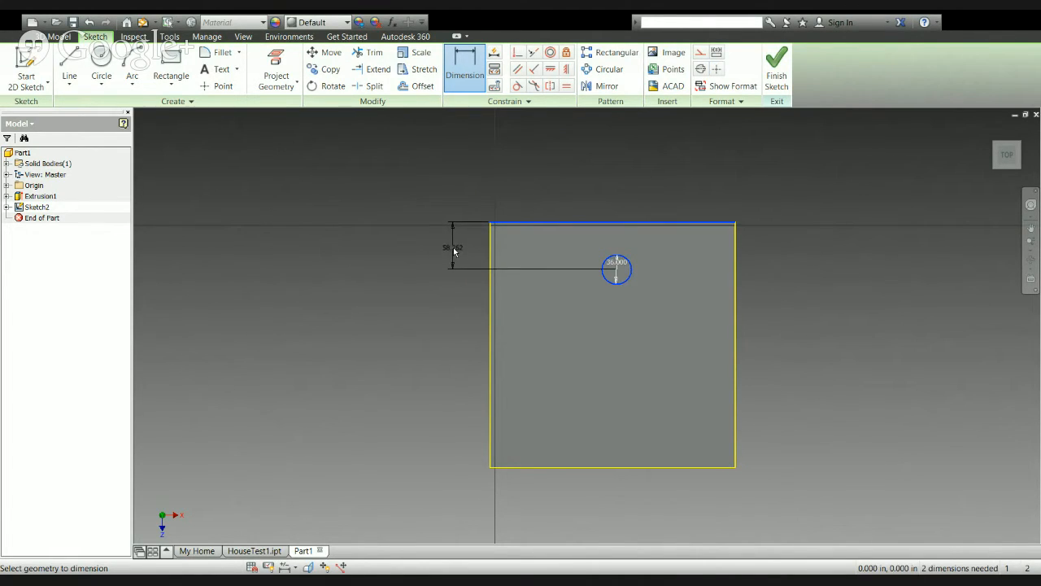
click(453, 247)
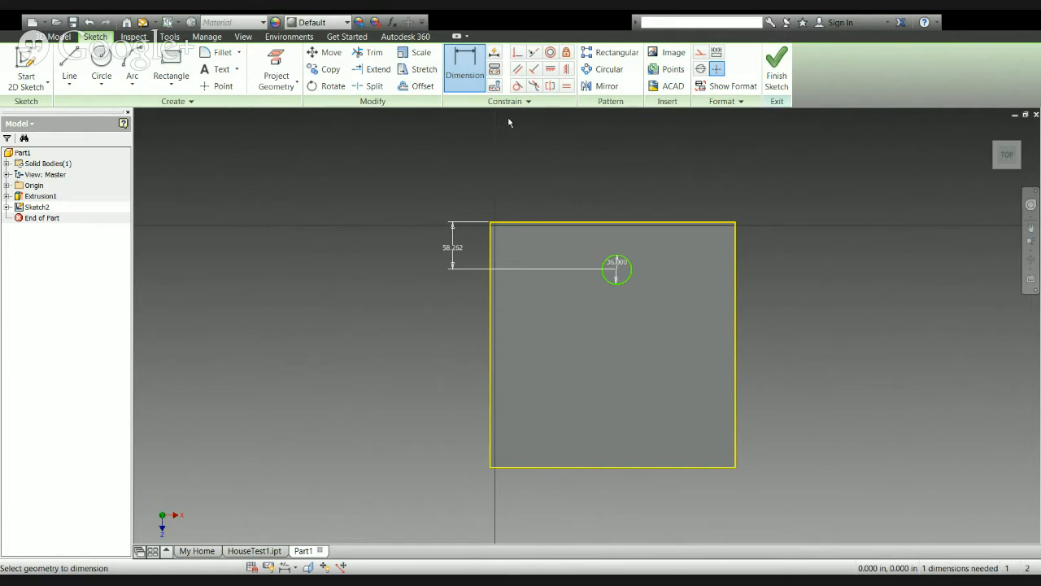
key(Escape)
click(458, 251)
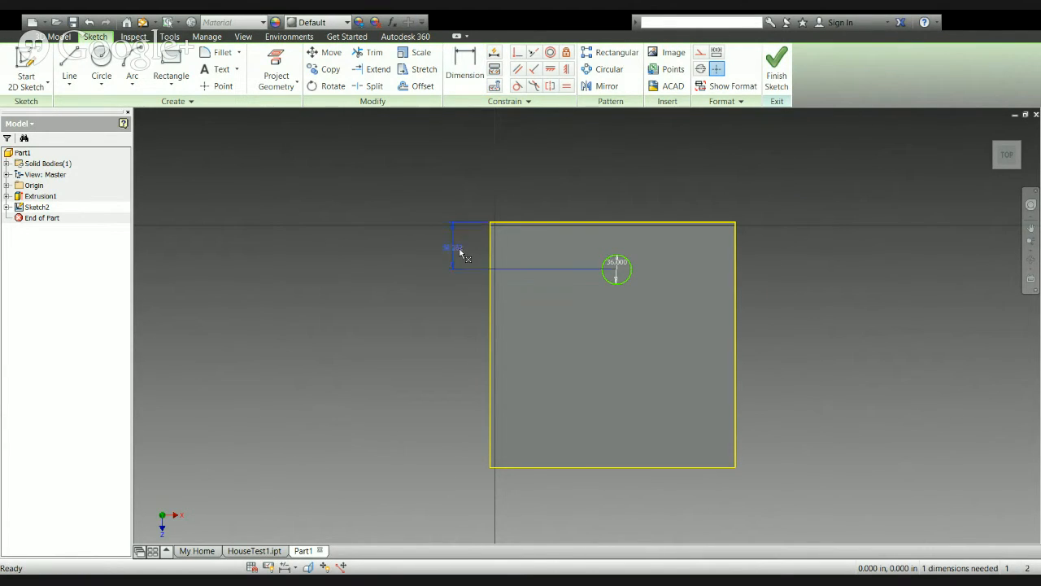
key(Delete)
Dimension the gap between the face's back edge and the circle's nearest side, and set it to 36 in
click(464, 67)
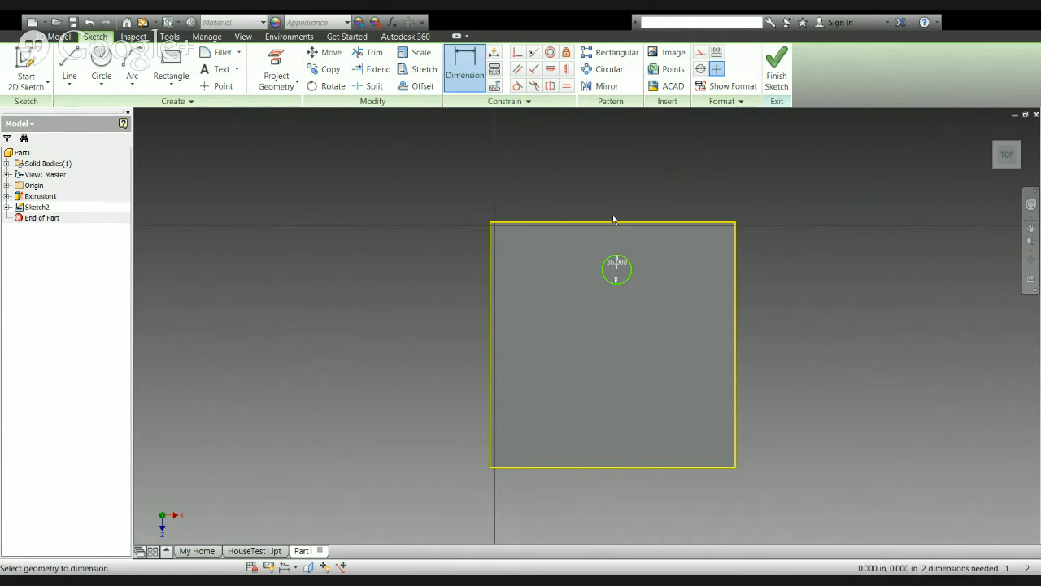
click(616, 223)
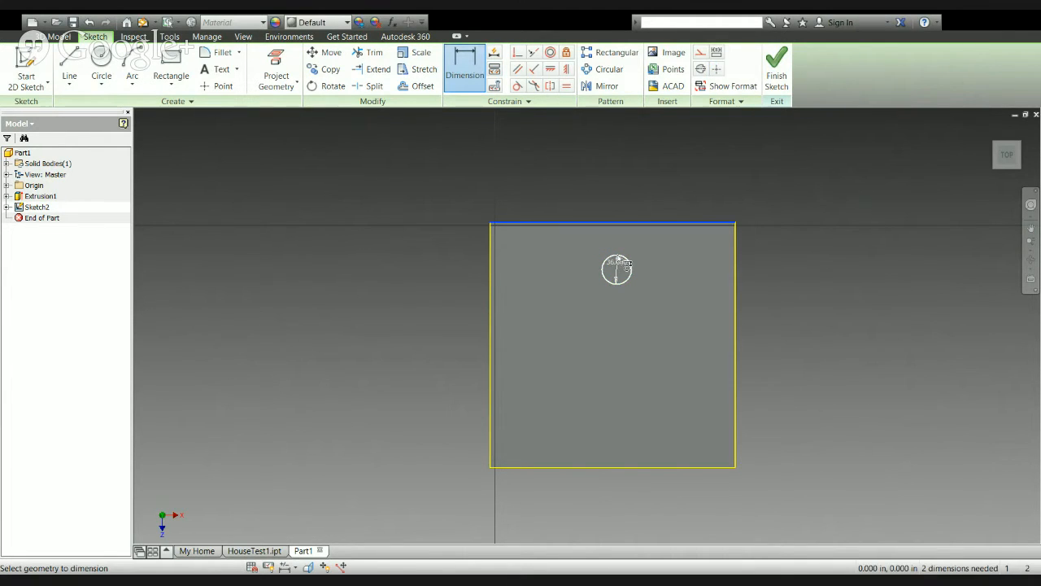
click(616, 262)
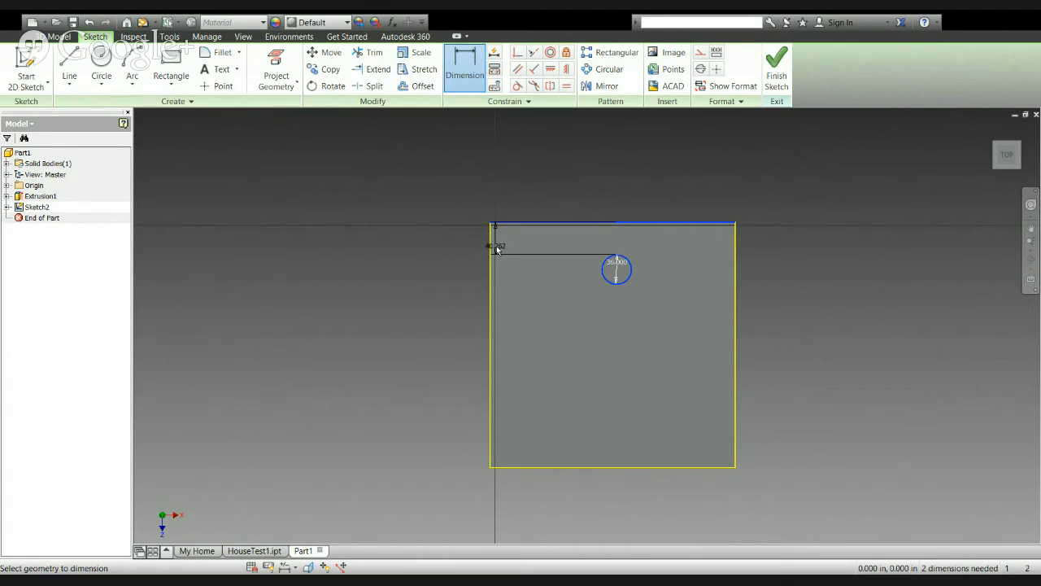
click(461, 240)
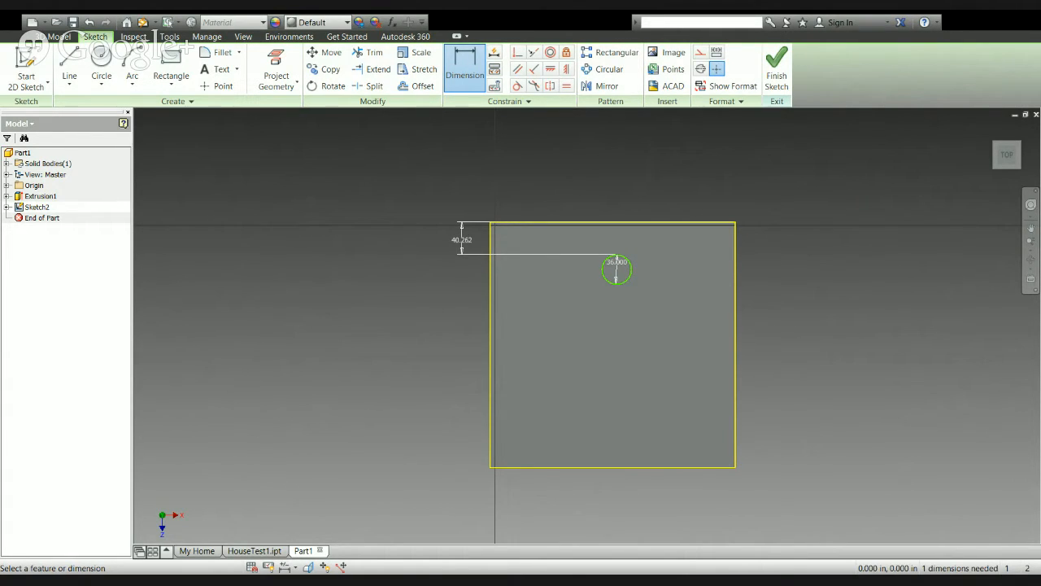
click(546, 187)
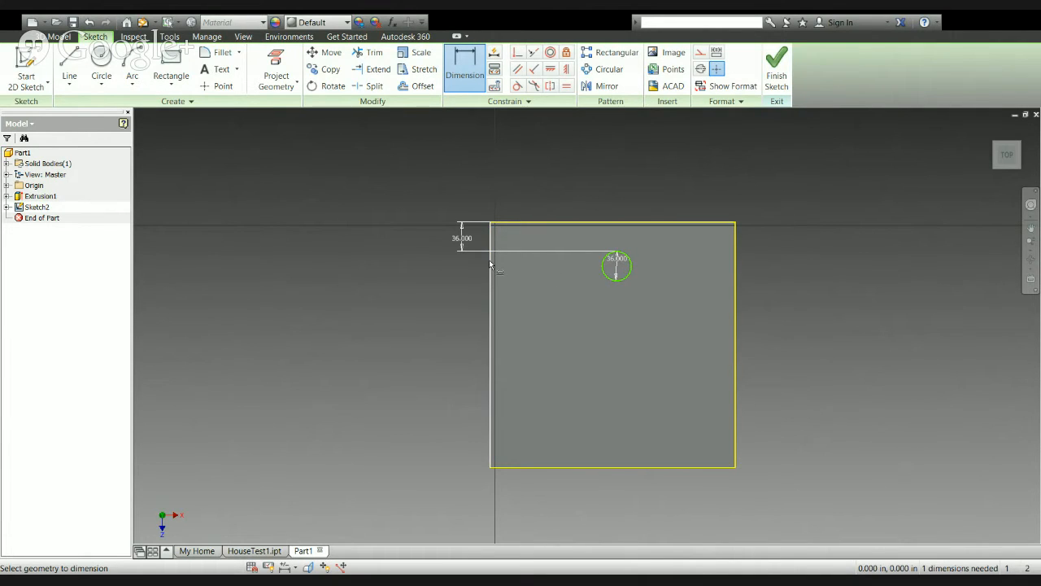
Dimension the circle's centre 150 in from the left edge of the face and finish the sketch
click(490, 295)
click(617, 267)
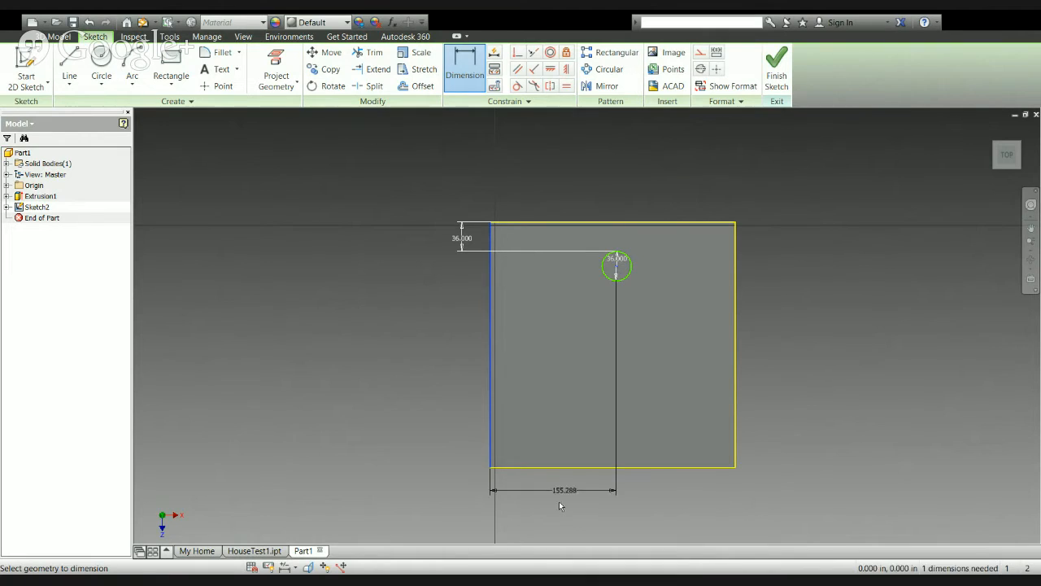
click(570, 507)
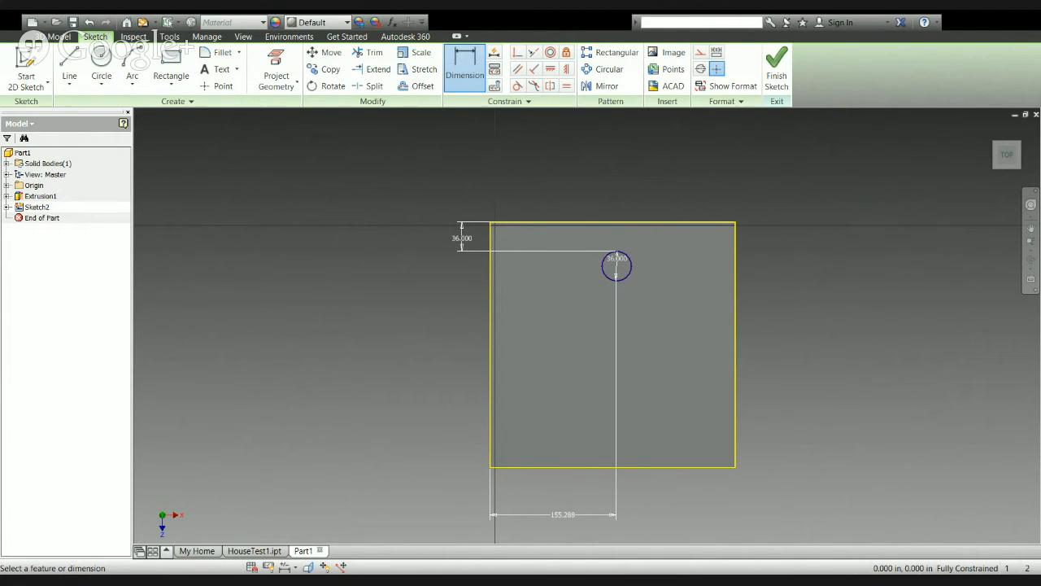
key(Return)
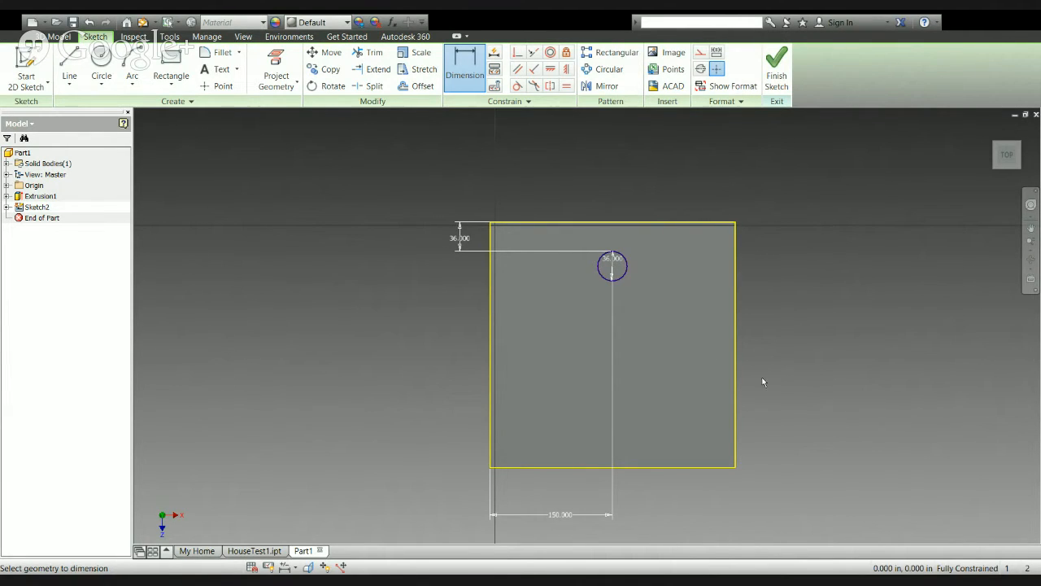
click(768, 74)
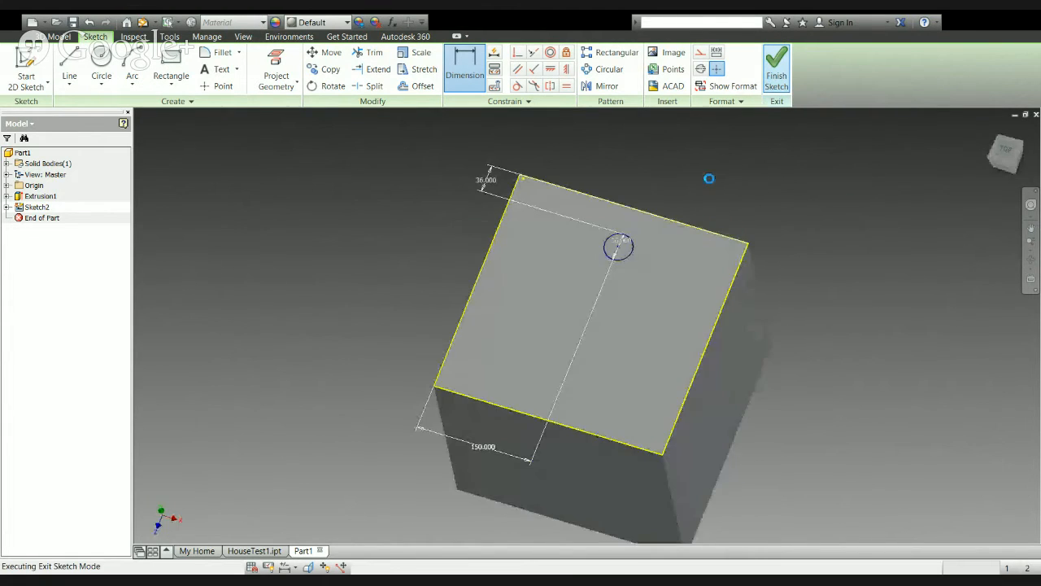
Extrude the circle upward into a round chimney about three-fifths of the cube's height, and show the whole part
click(67, 74)
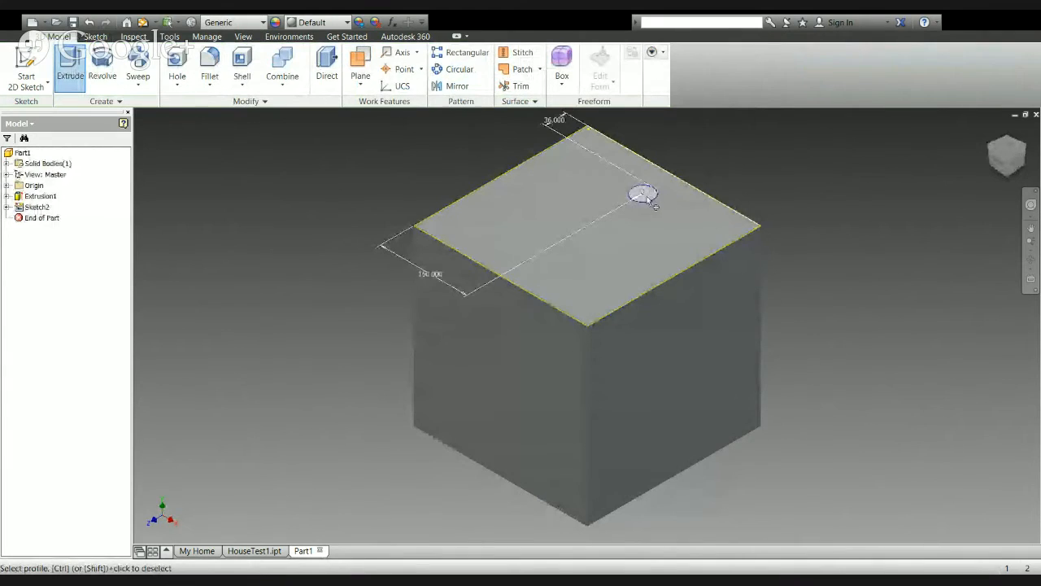
click(643, 195)
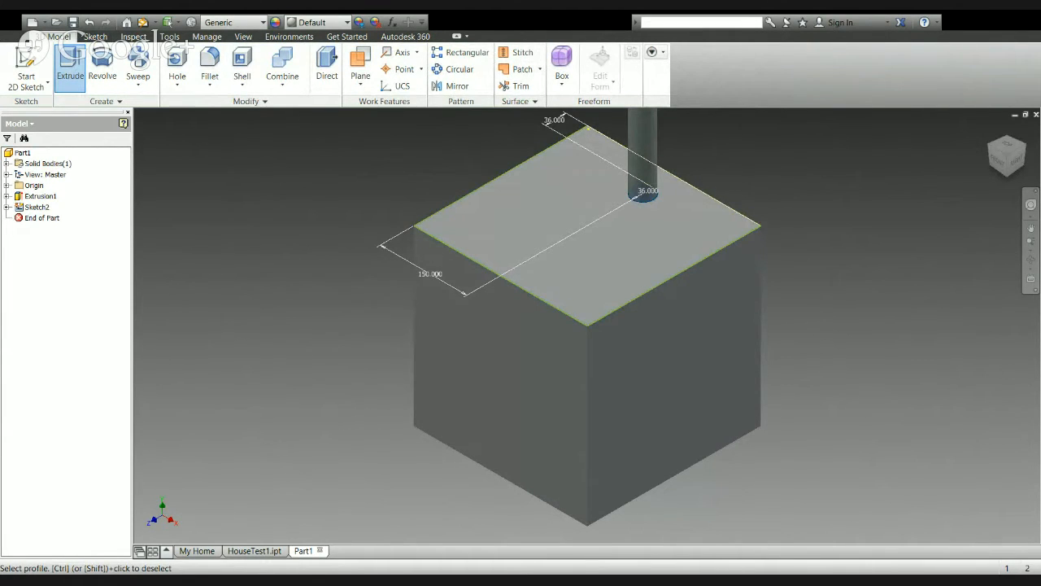
text(15)
key(BackSpace)
text(50)
click(798, 262)
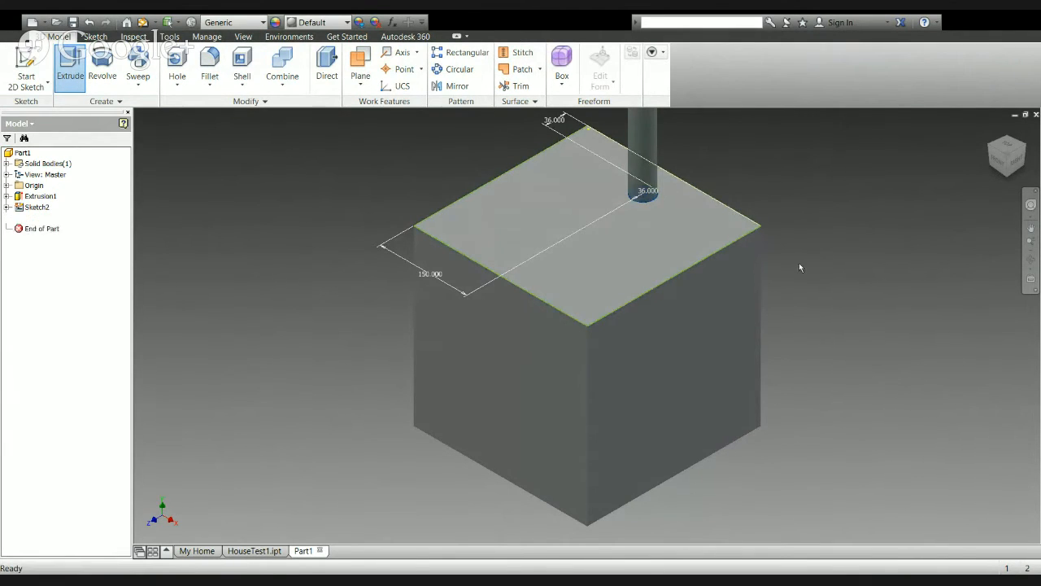
click(1011, 162)
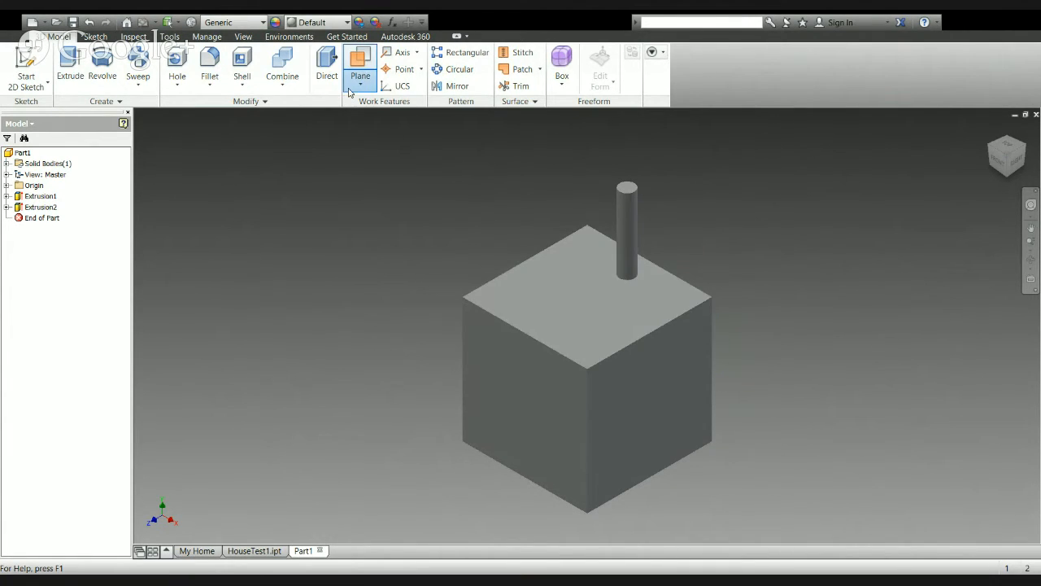
click(350, 91)
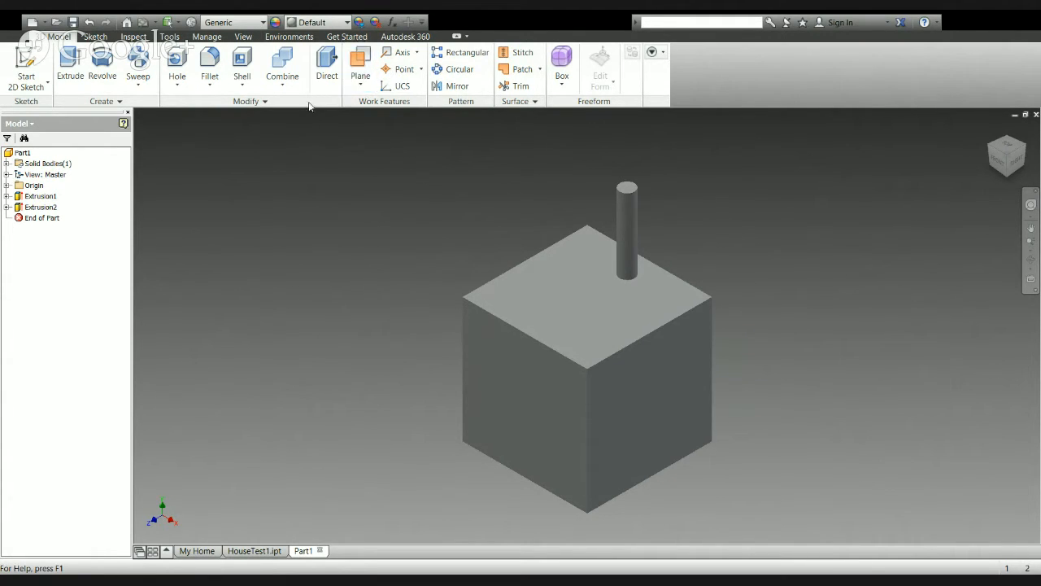
click(519, 393)
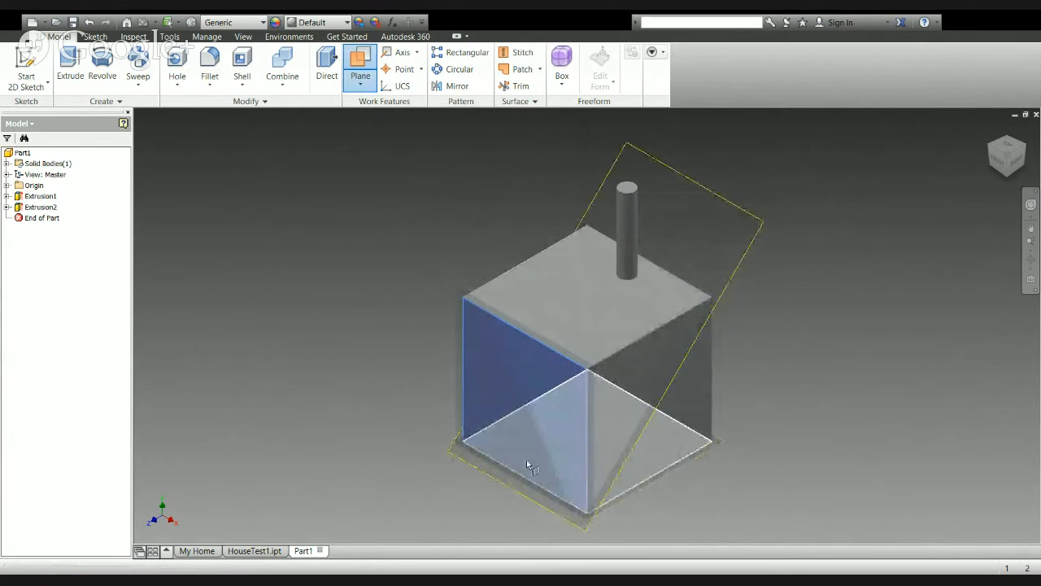
click(467, 437)
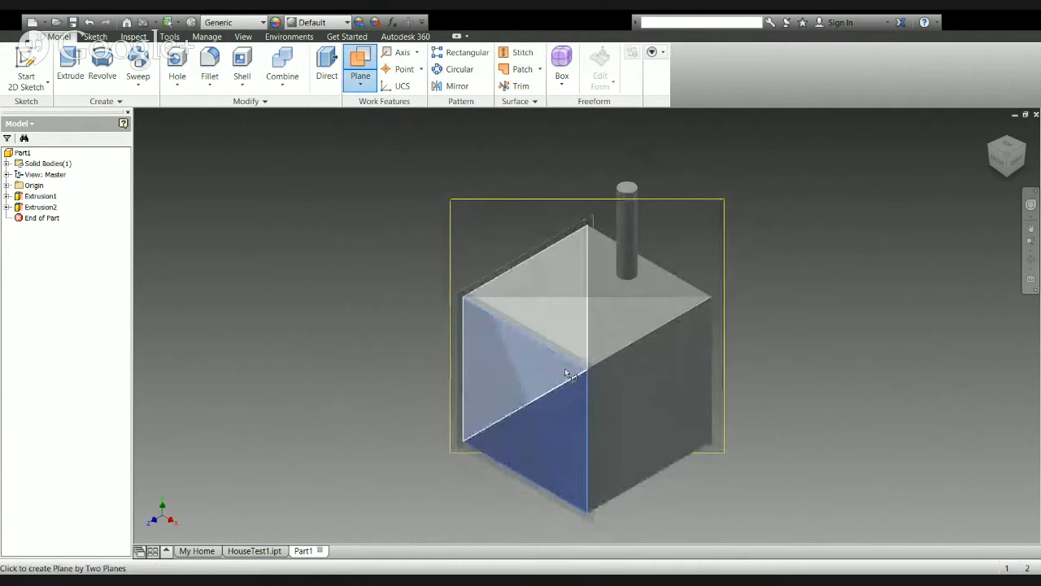
key(Escape)
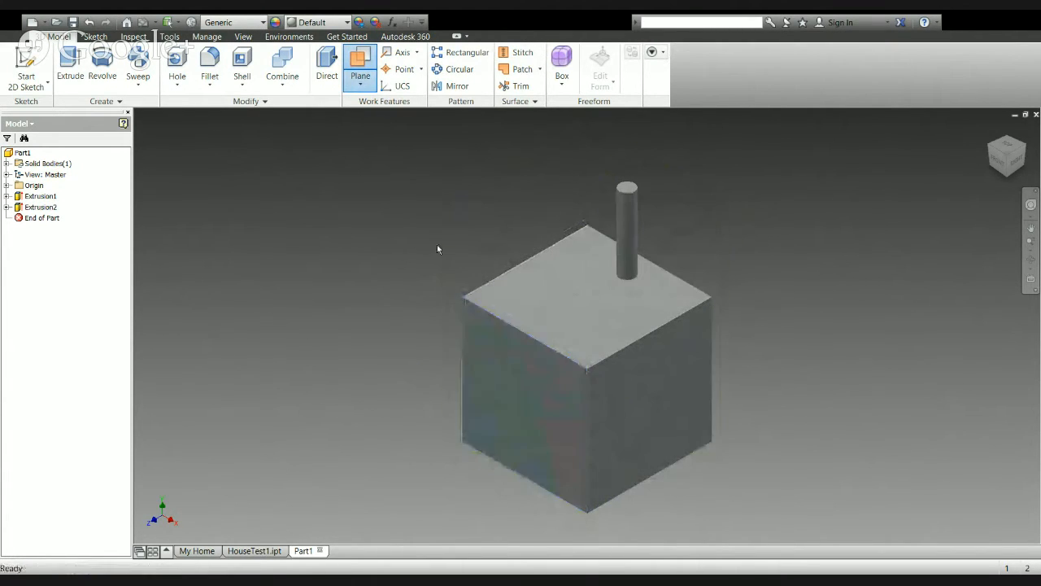
Create a work plane parallel to the cube's front face, passing through that face's lower right corner
click(366, 86)
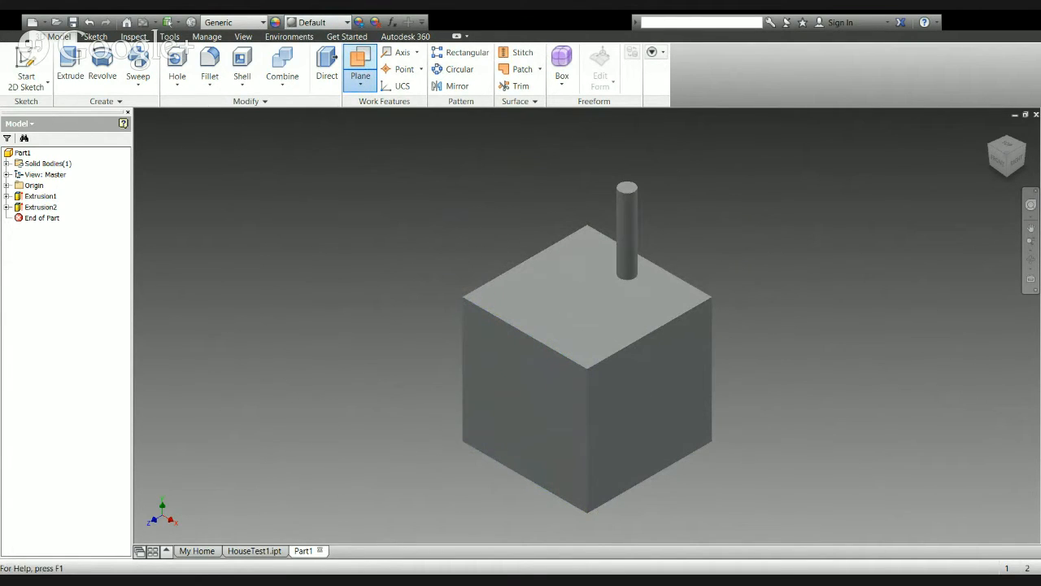
click(371, 106)
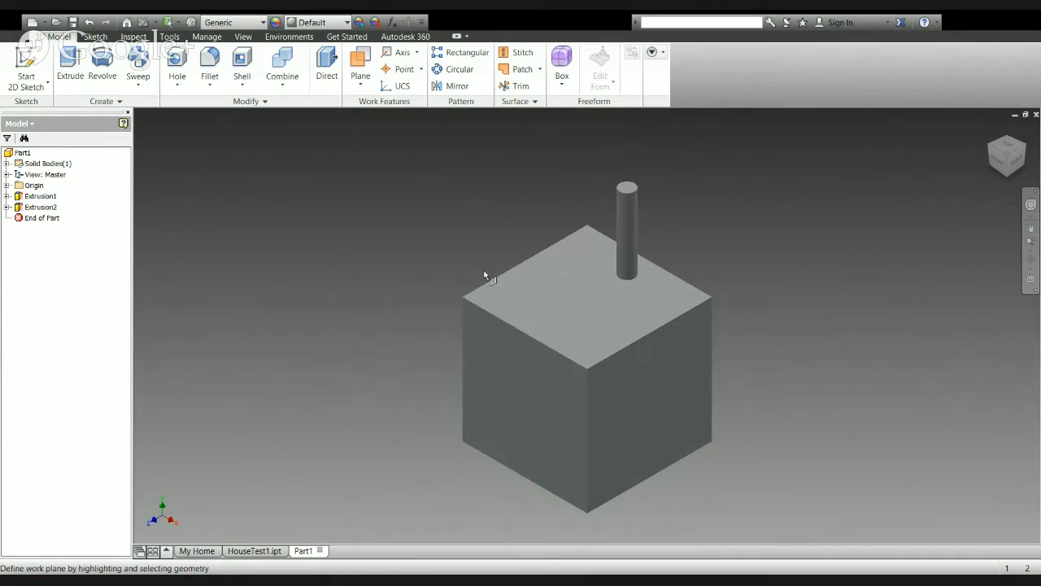
click(504, 383)
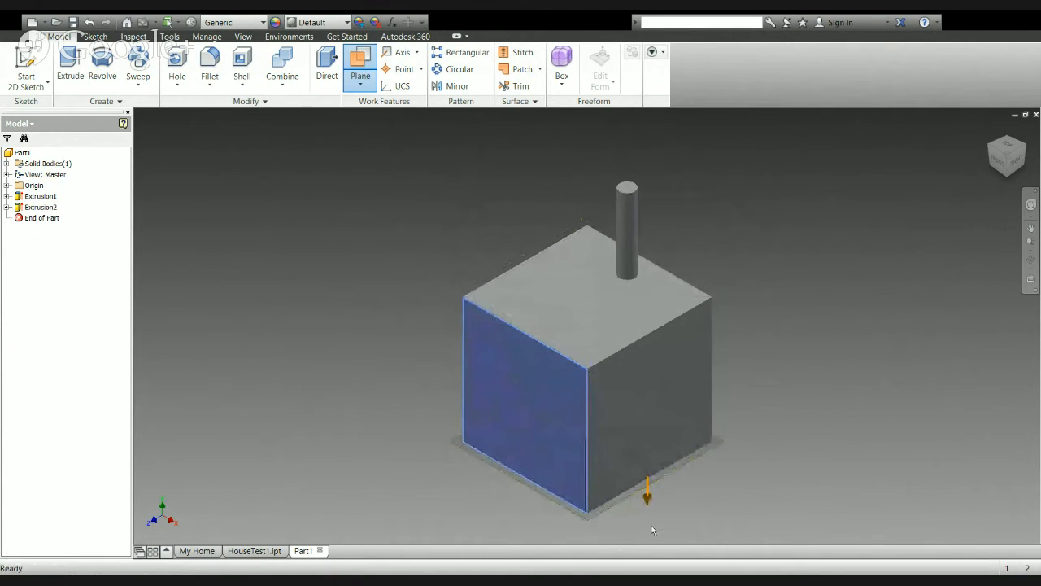
key(Escape)
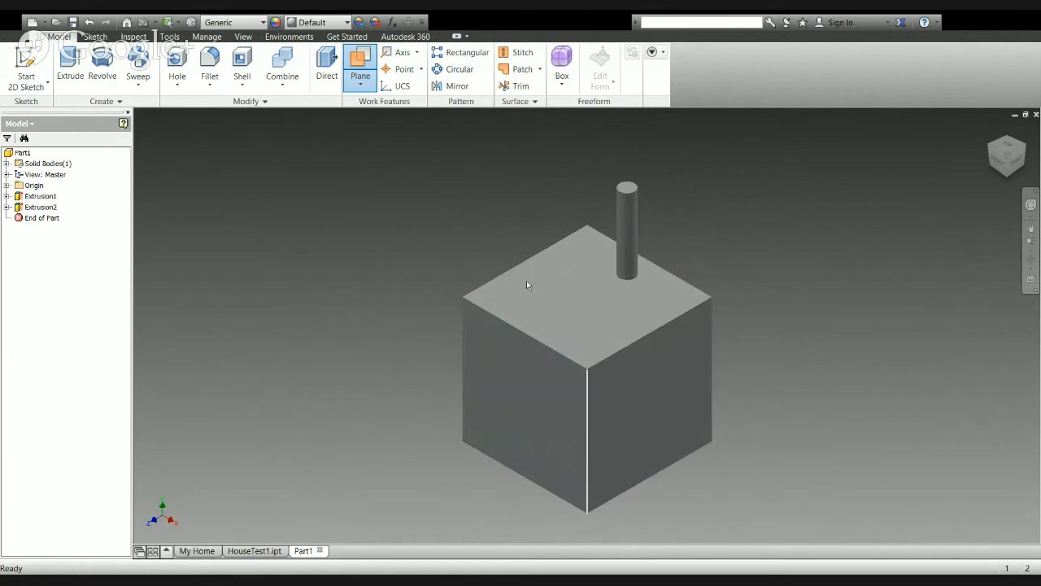
click(530, 467)
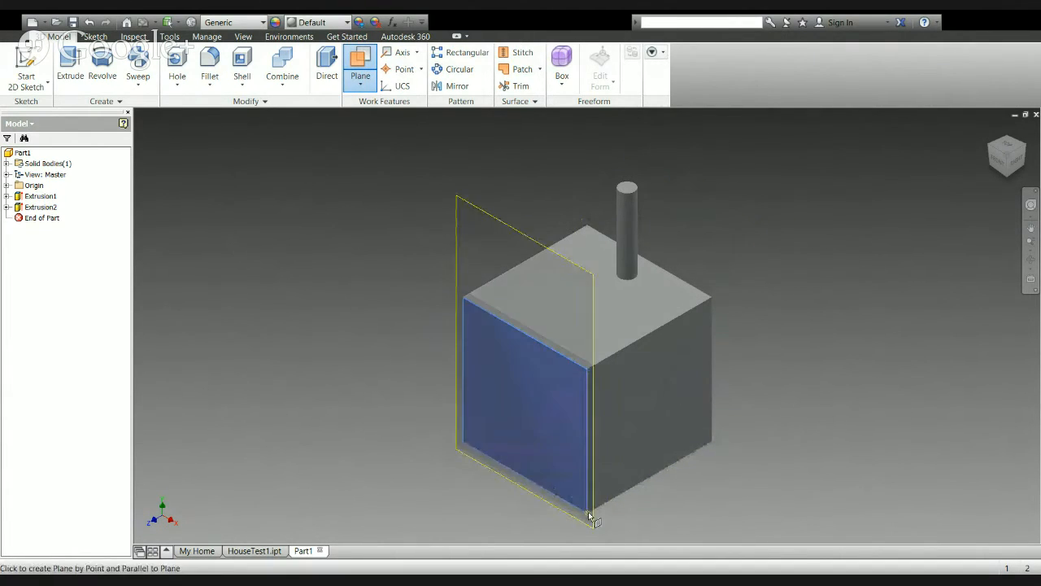
click(590, 514)
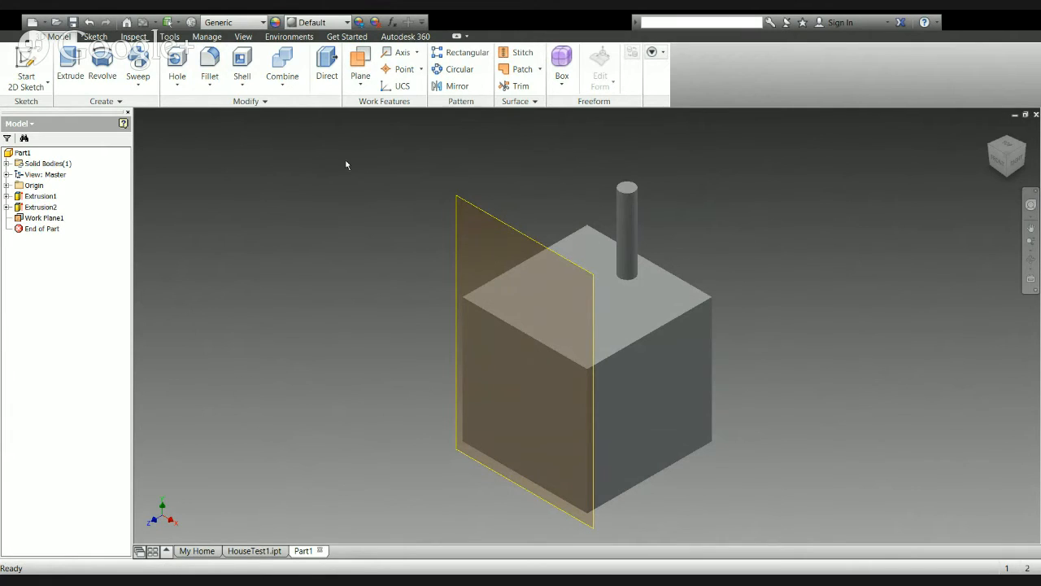
Start a 2D sketch on the new work plane and bring the cube and chimney fully into view
click(15, 64)
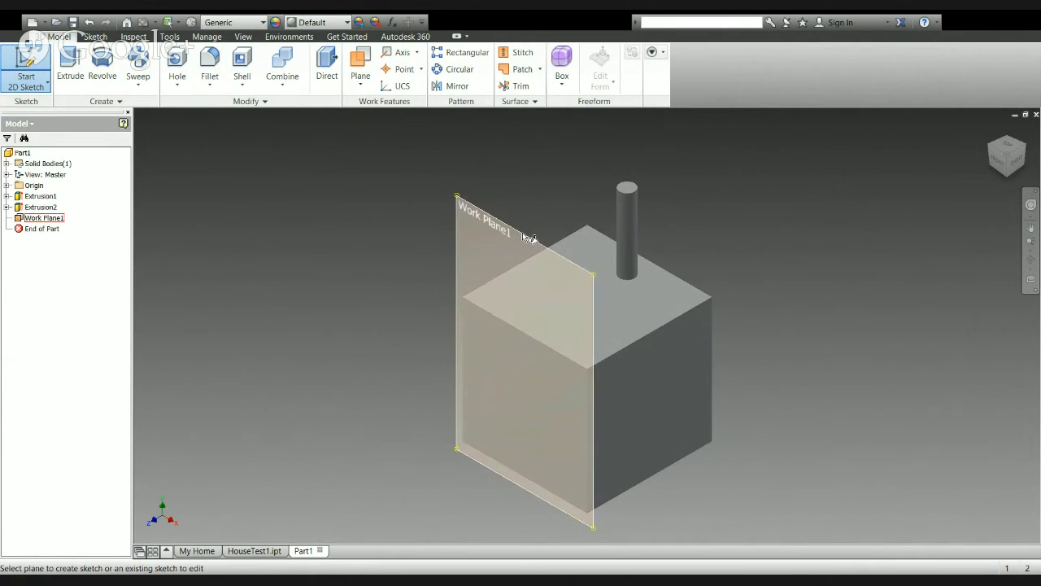
click(529, 237)
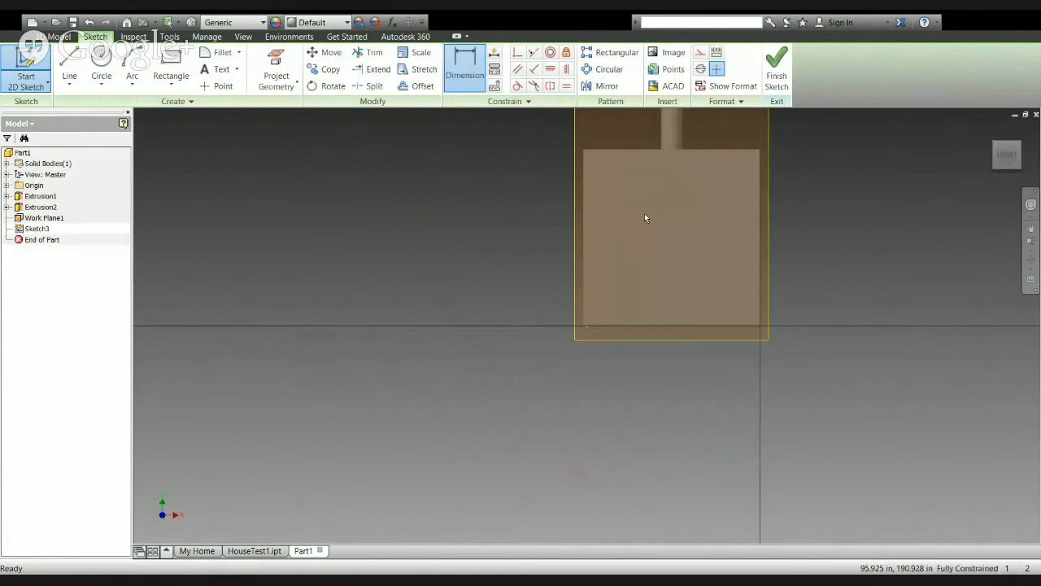
click(1036, 232)
drag(893, 198, 783, 339)
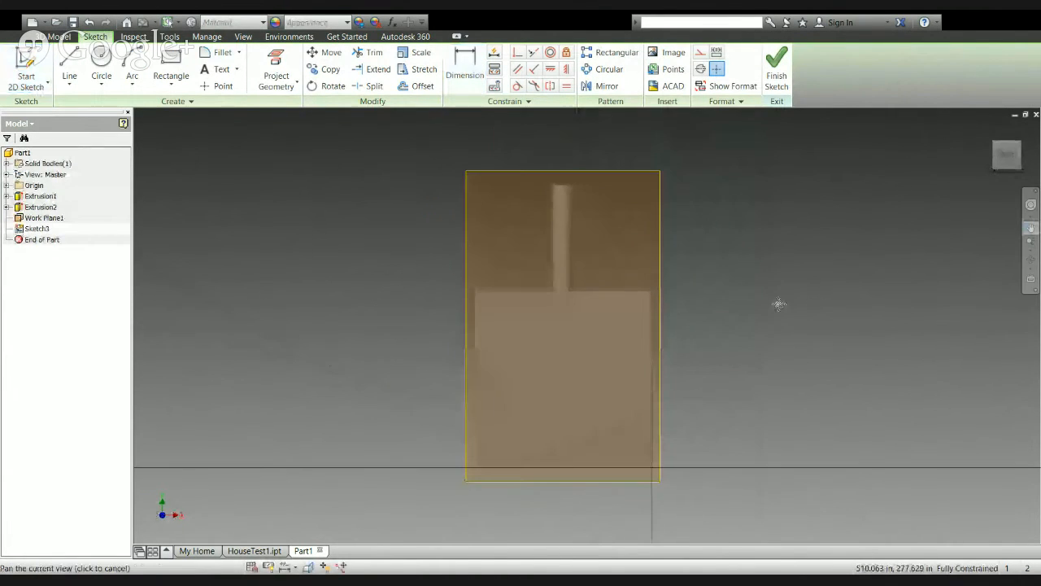
key(Escape)
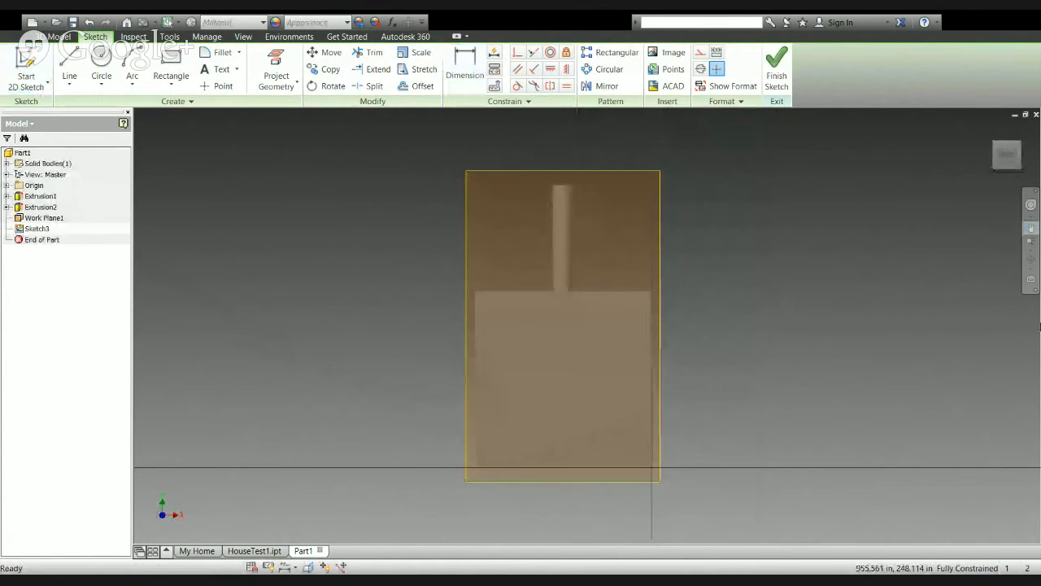
Project the outline of the cube's front face into the work plane sketch
click(1031, 241)
drag(843, 244, 846, 269)
key(Escape)
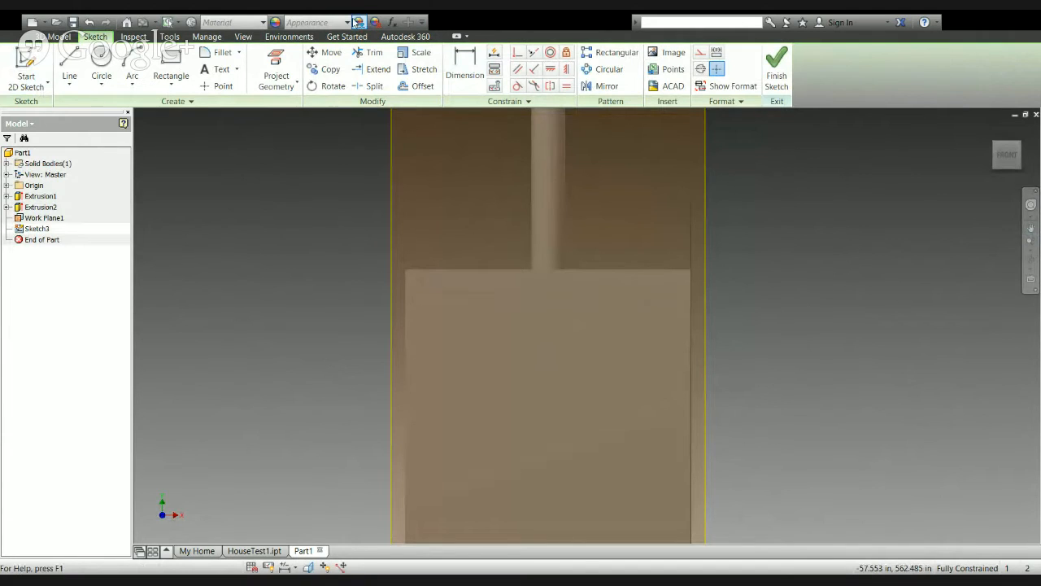
click(268, 57)
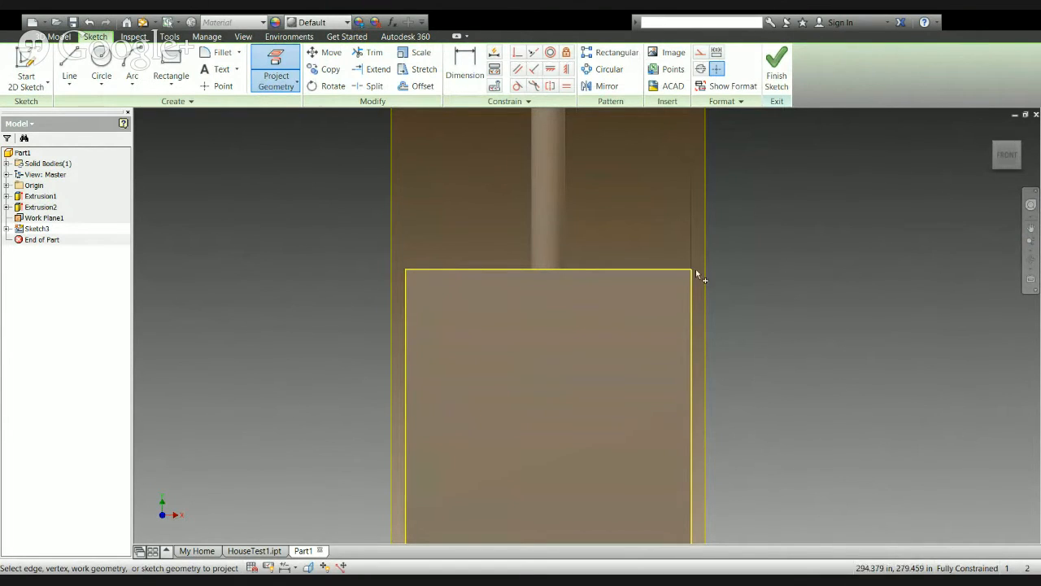
key(Escape)
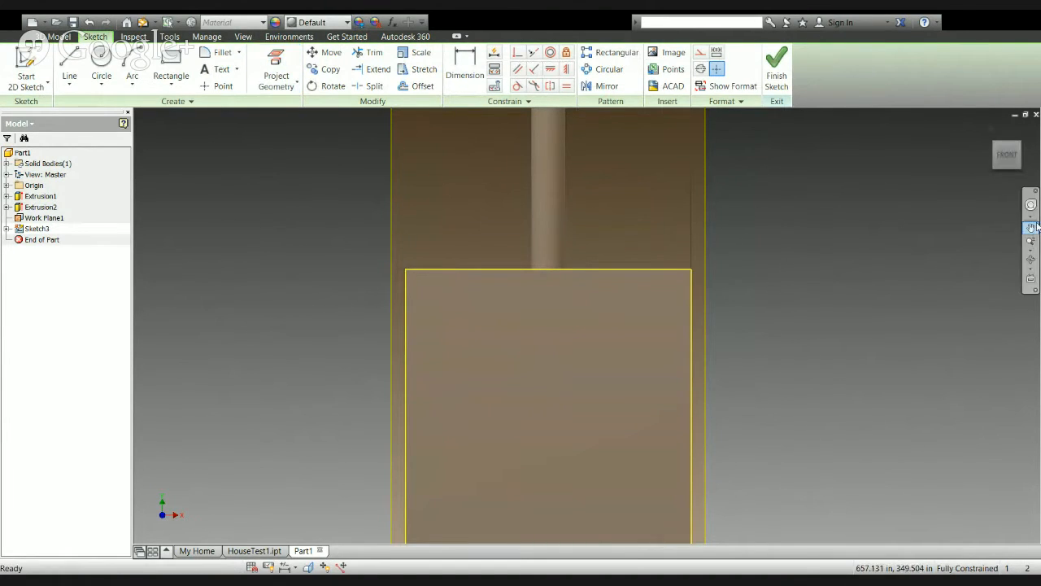
Sketch a triangular roof profile about 129 in high on the cube's top edge, with its apex in front of the chimney
click(1031, 227)
drag(845, 229, 889, 334)
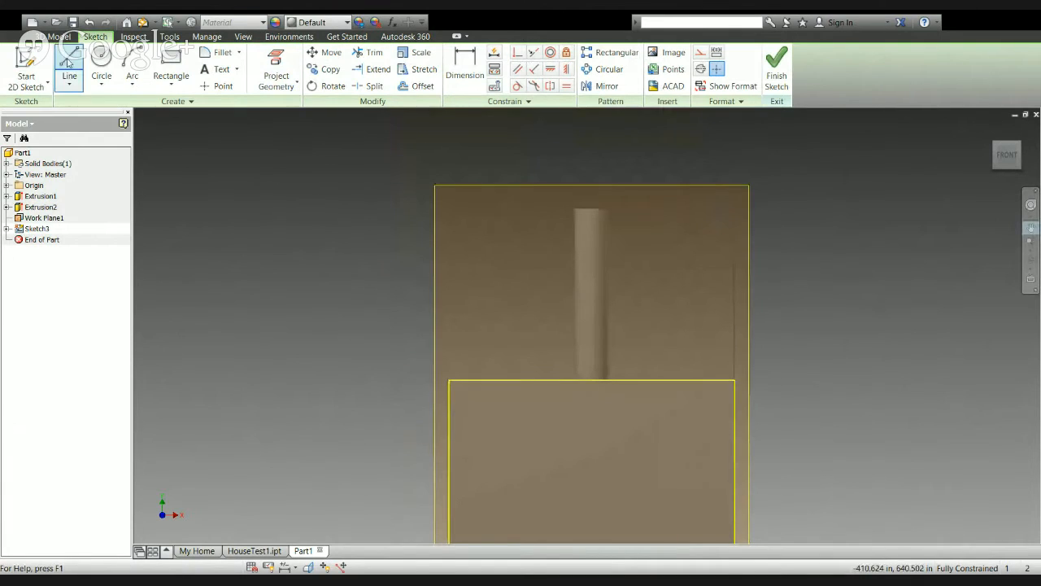
click(69, 62)
key(Escape)
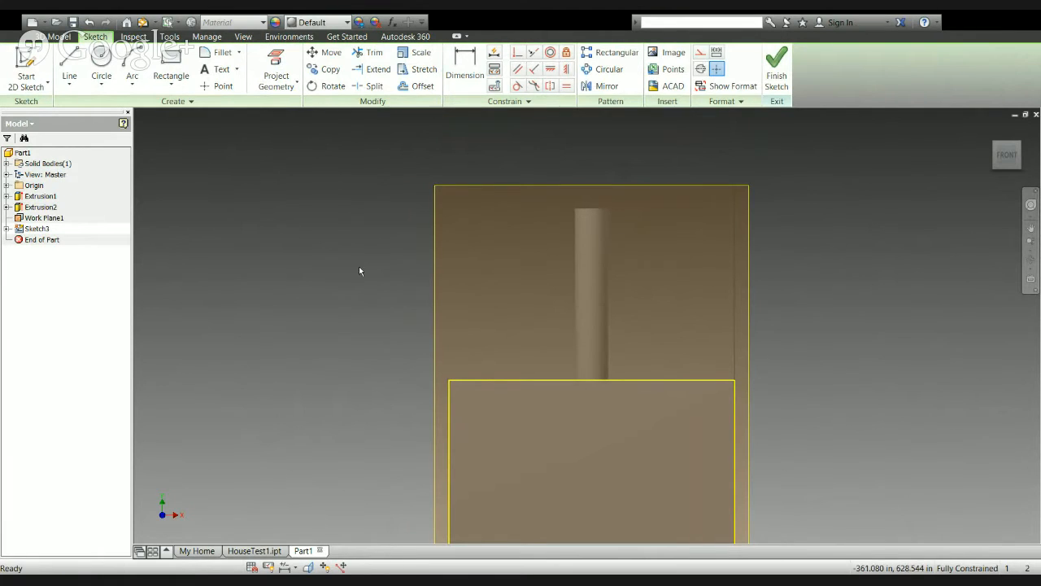
key(l)
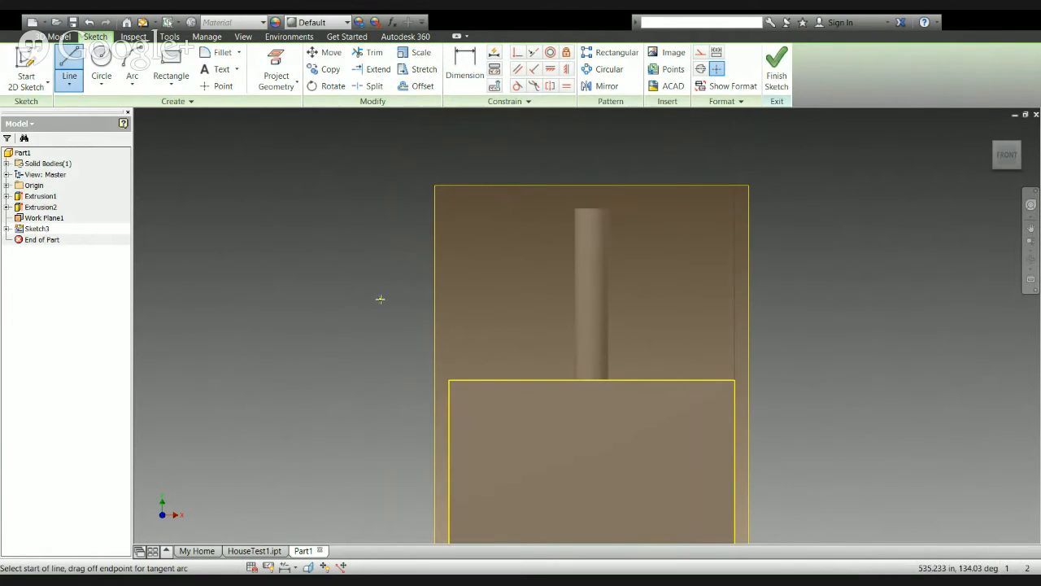
click(448, 379)
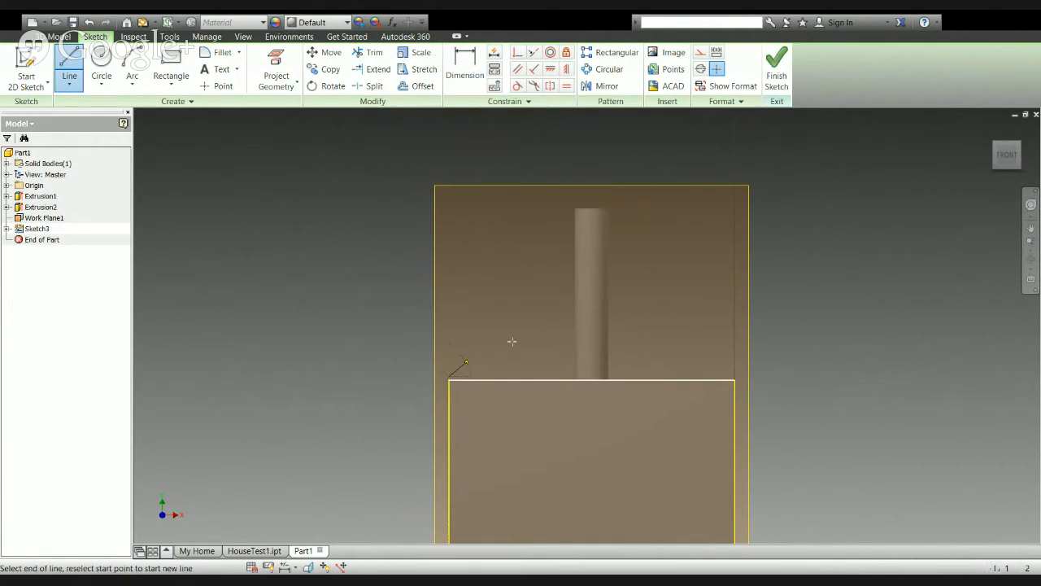
click(587, 257)
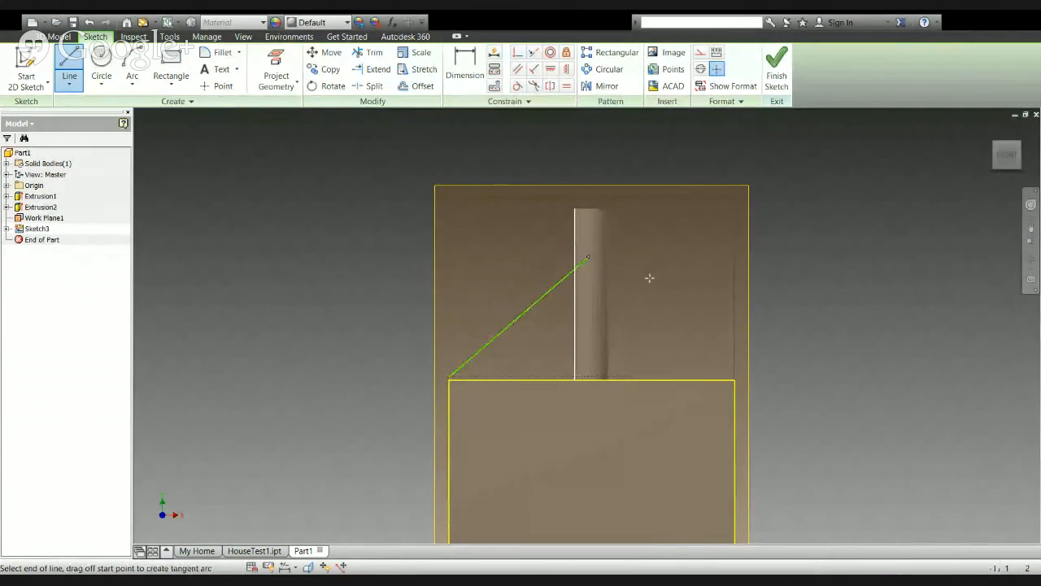
click(734, 380)
click(734, 380)
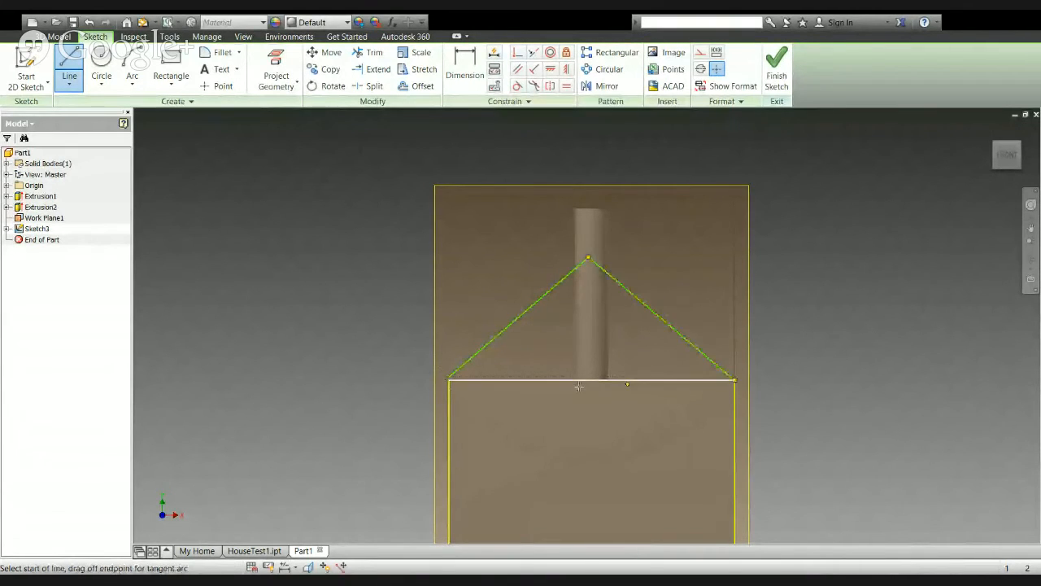
click(452, 378)
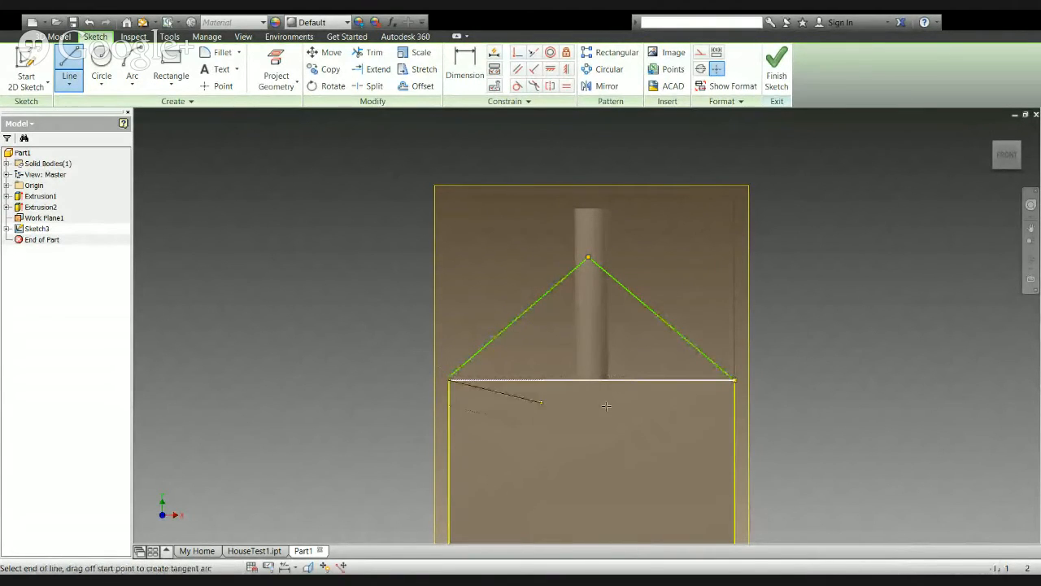
click(735, 380)
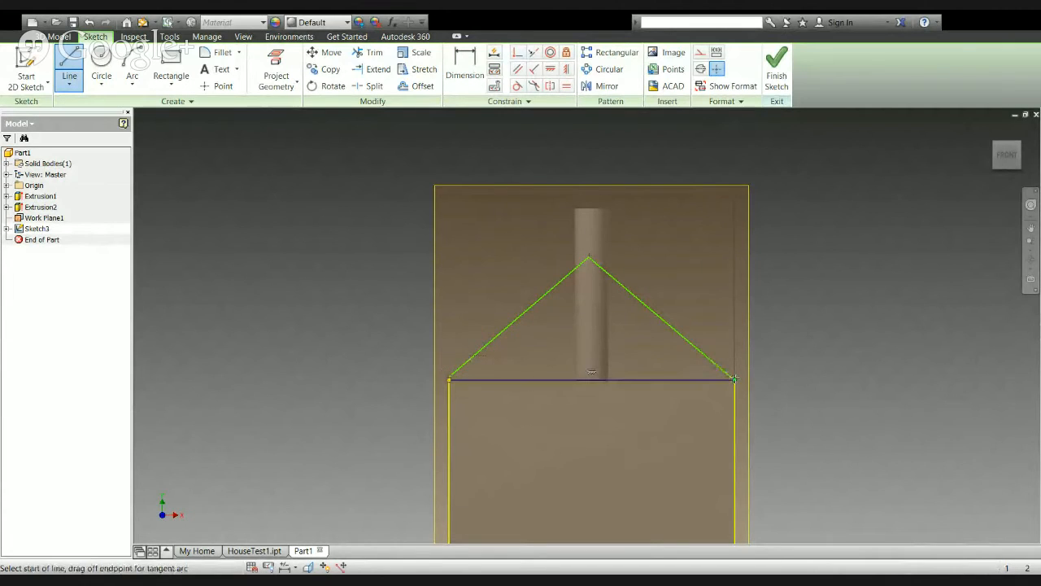
key(Escape)
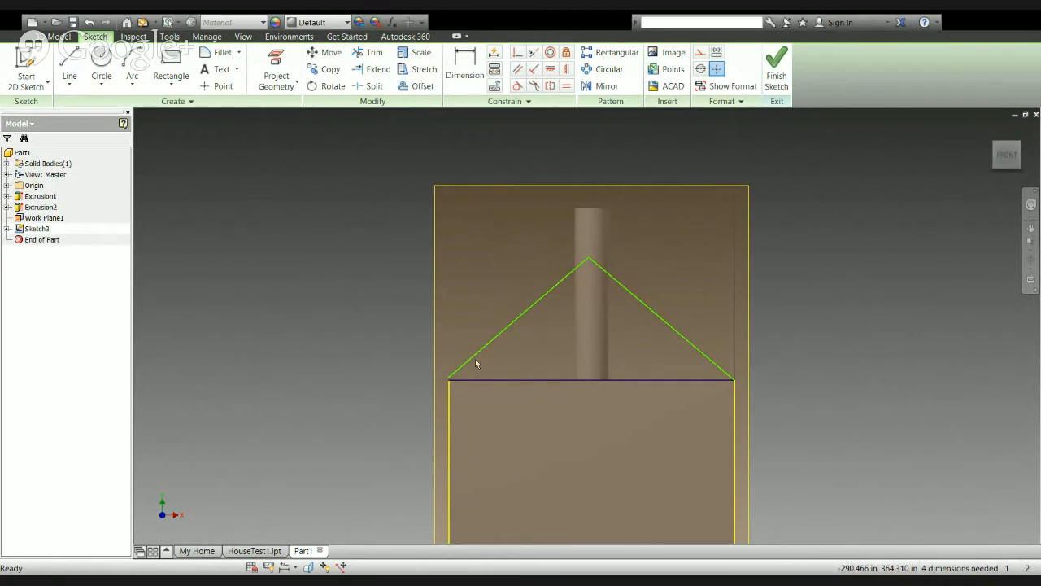
Dimension the roof apex 150 in above the cube's top edge
click(464, 65)
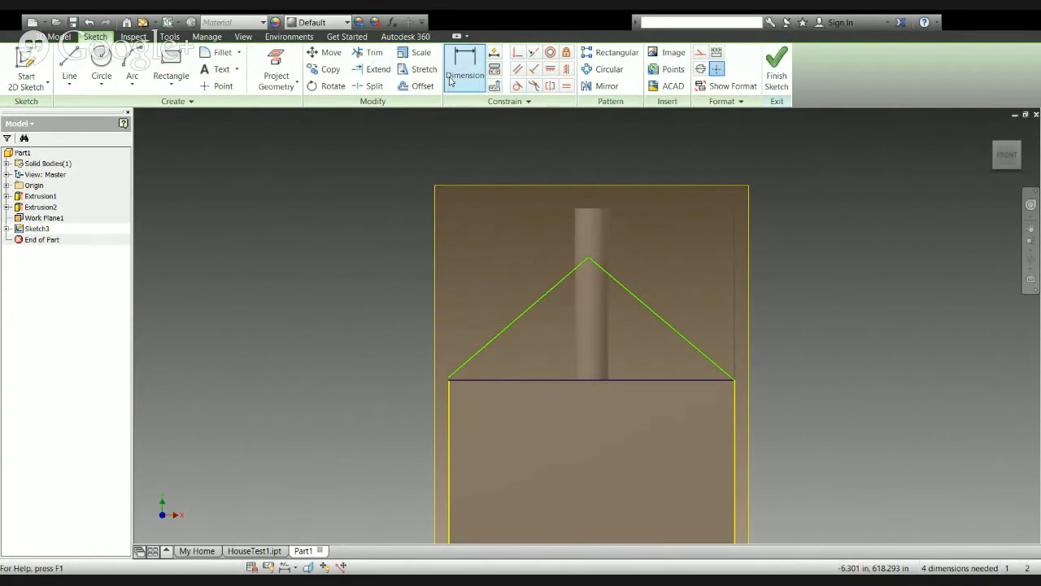
click(589, 258)
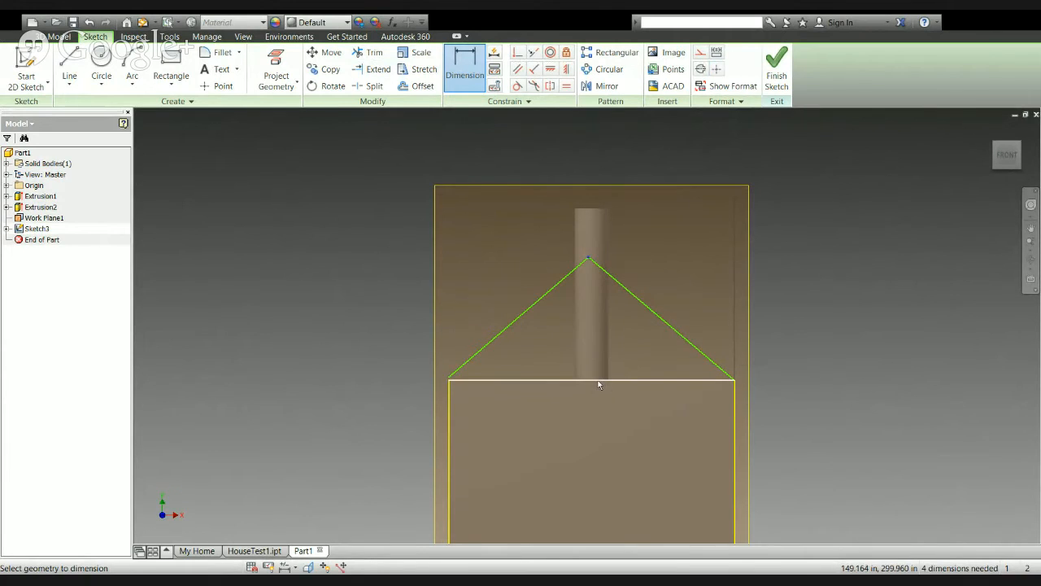
click(599, 380)
click(318, 323)
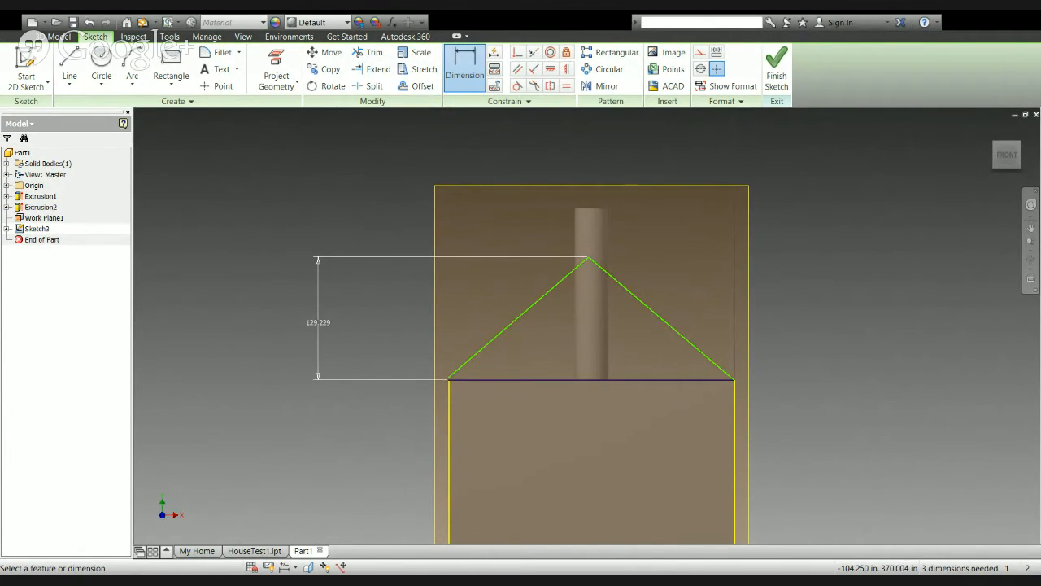
text(150)
key(Return)
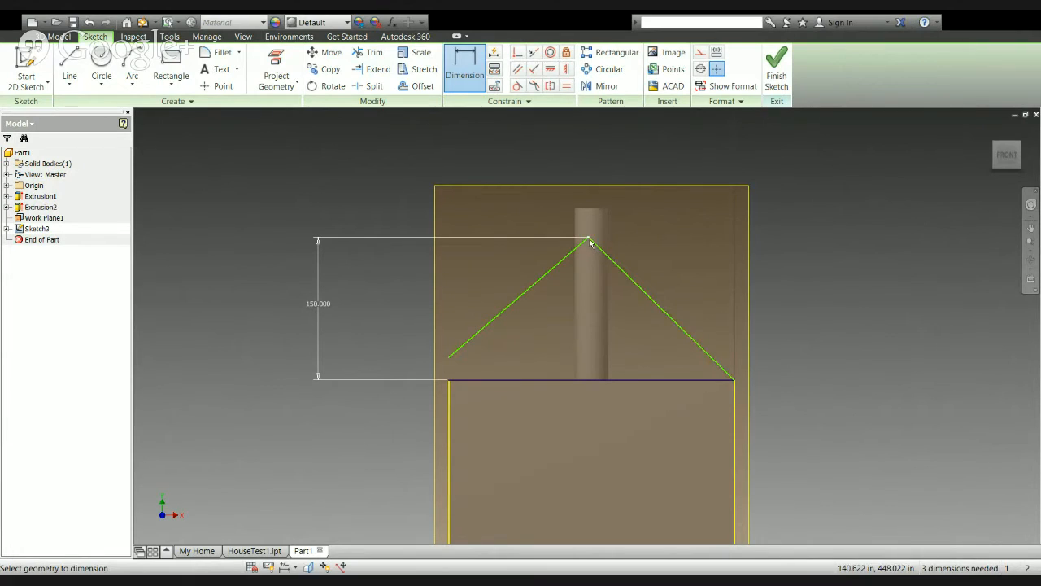
Dimension the roof apex horizontally 150 in from the cube's left edge
click(449, 396)
click(531, 467)
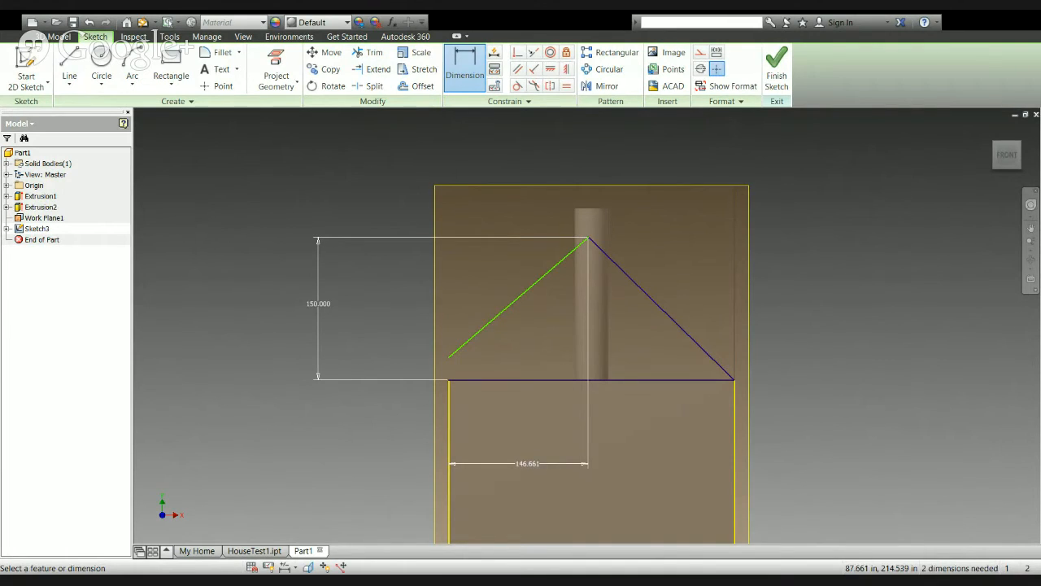
key(Return)
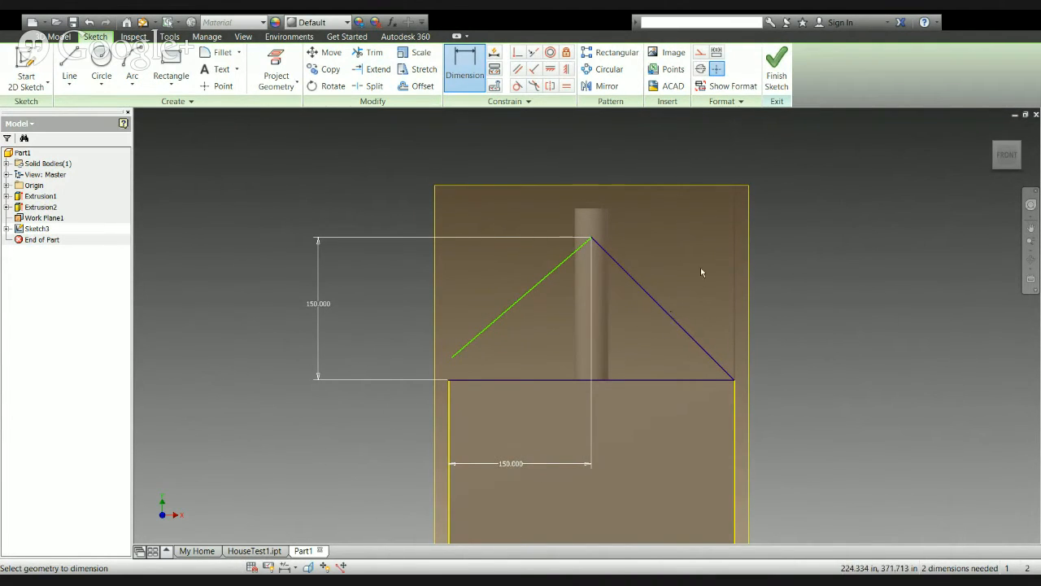
key(Escape)
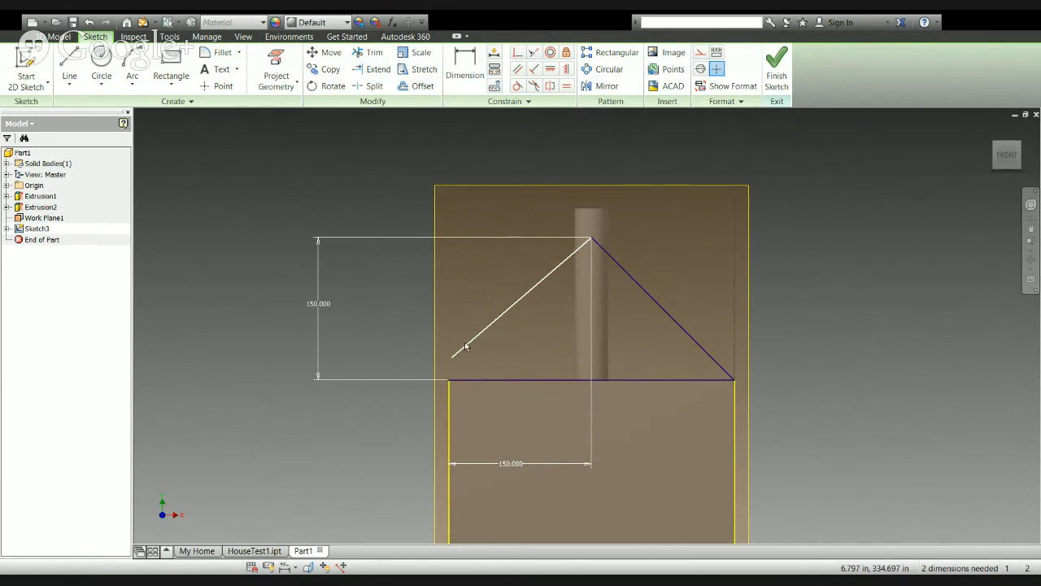
Replace the detached left roof slope with a line from the cube's upper left corner to the apex
click(472, 343)
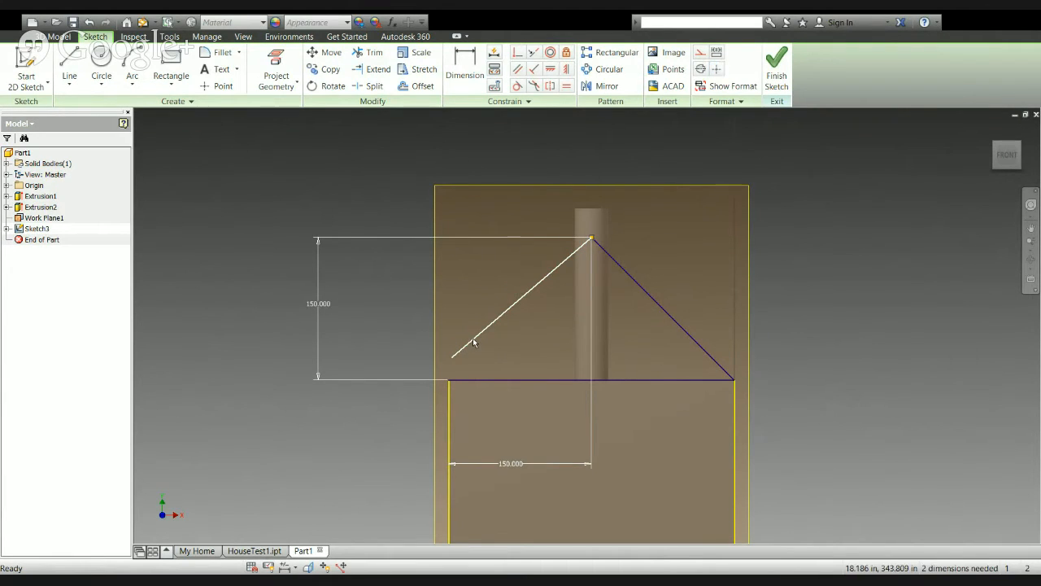
key(Delete)
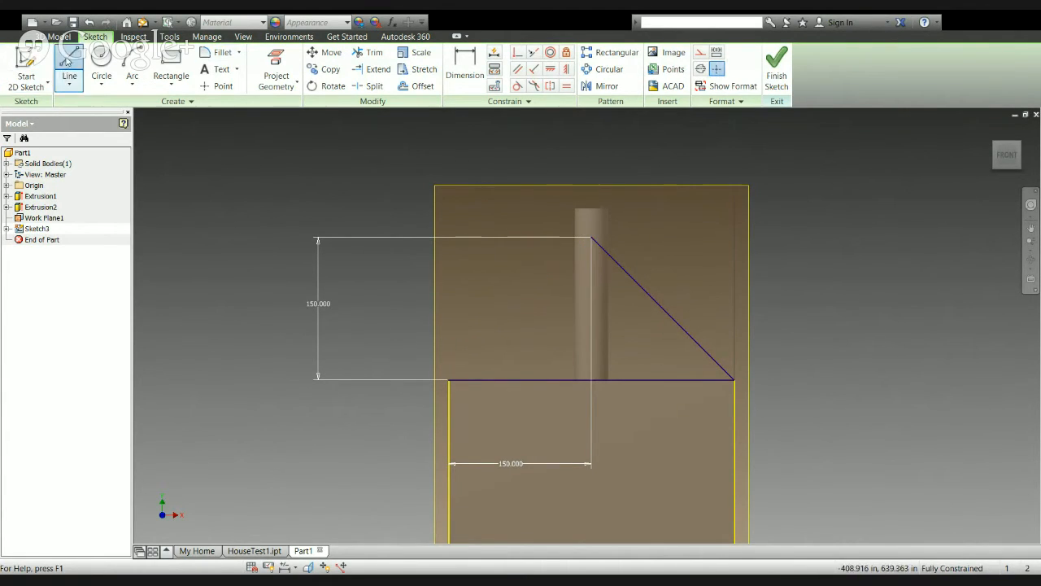
click(67, 73)
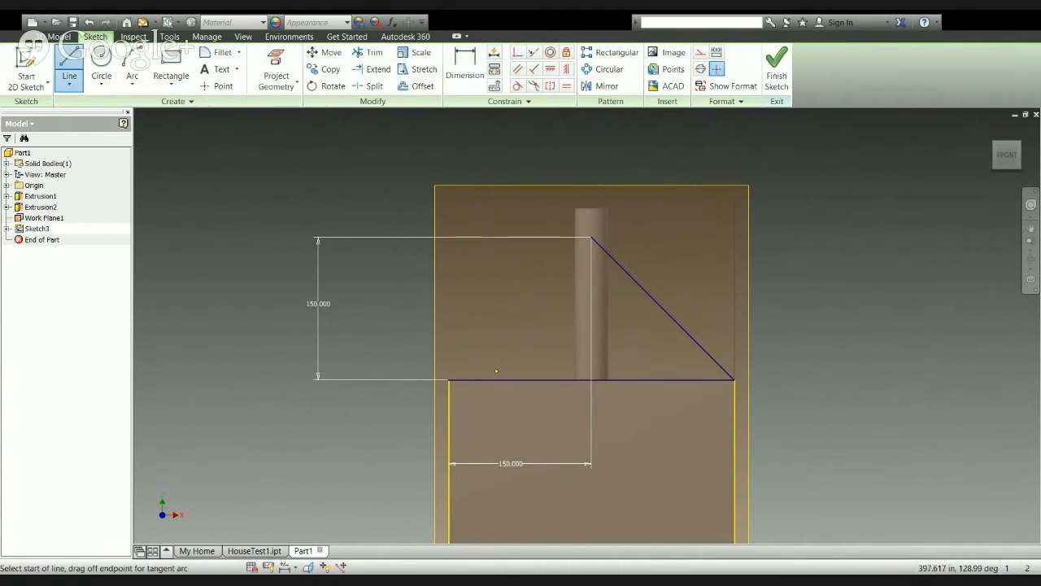
click(449, 379)
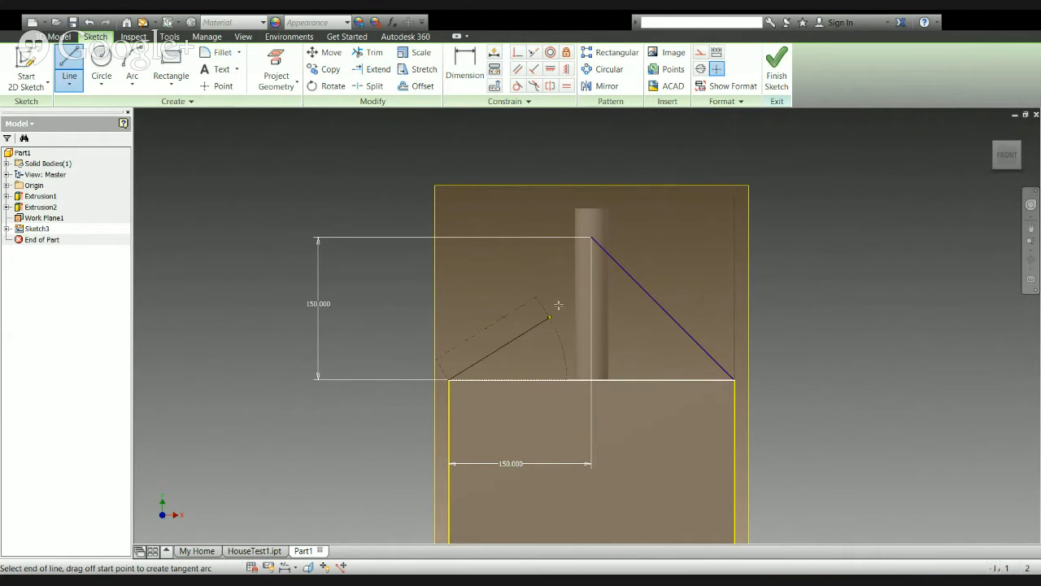
click(591, 237)
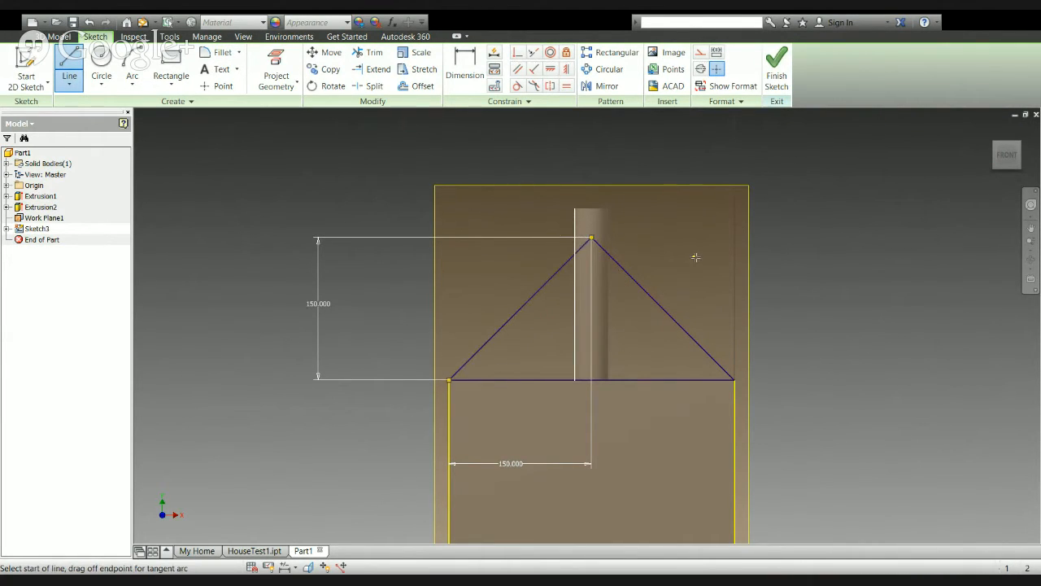
key(Escape)
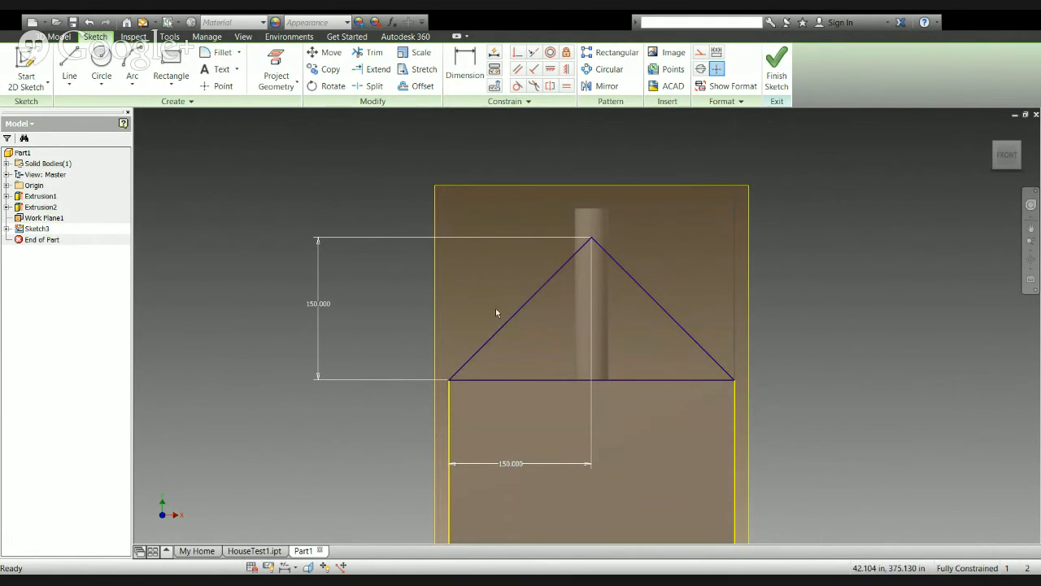
Run Close Loop on the roof triangle starting from its left slope, and finish the sketch
click(439, 393)
click(529, 307)
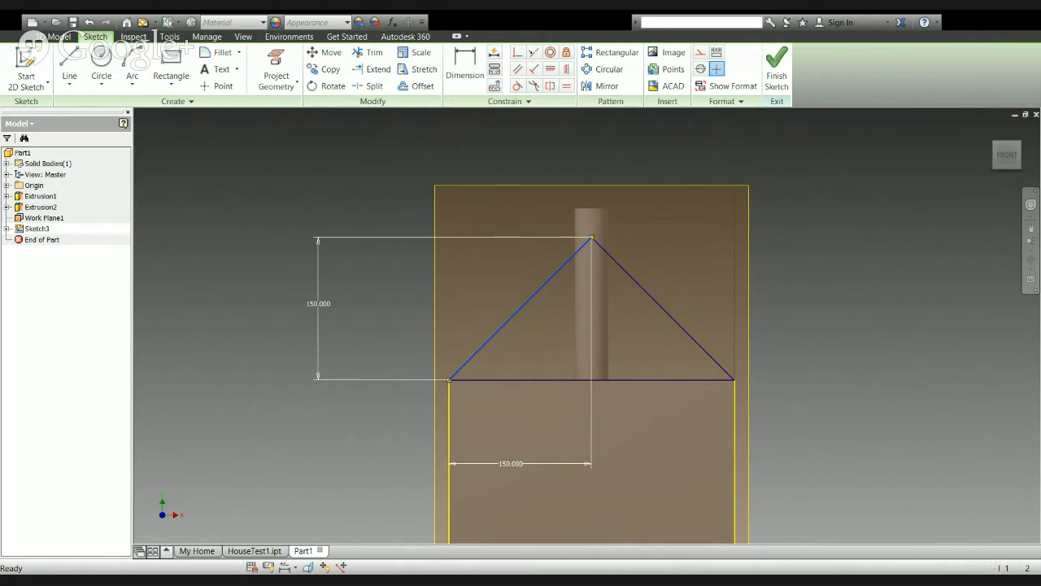
click(515, 422)
click(490, 357)
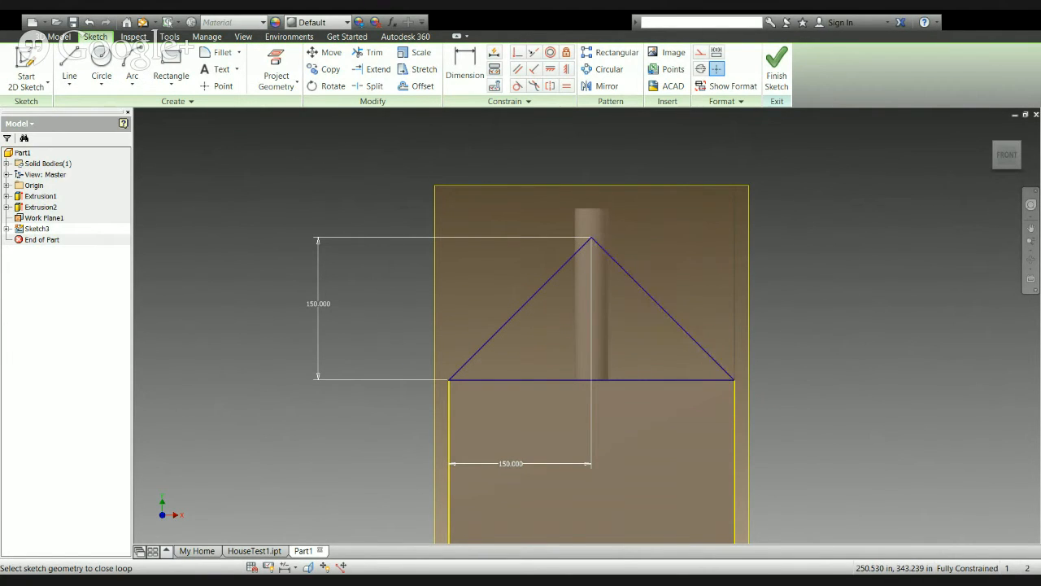
click(777, 65)
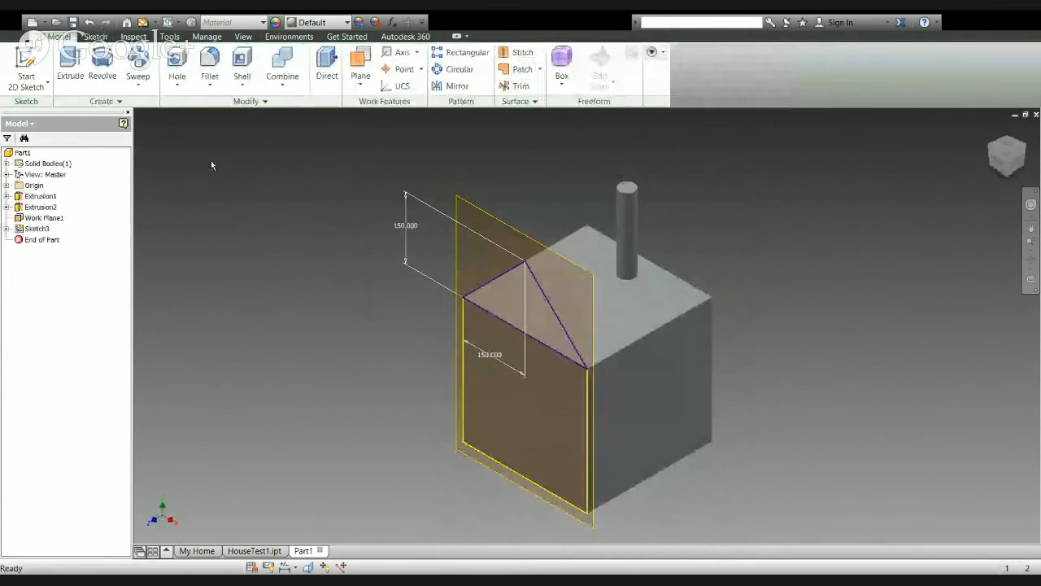
Extrude the roof triangle backward over the full depth of the cube
click(70, 64)
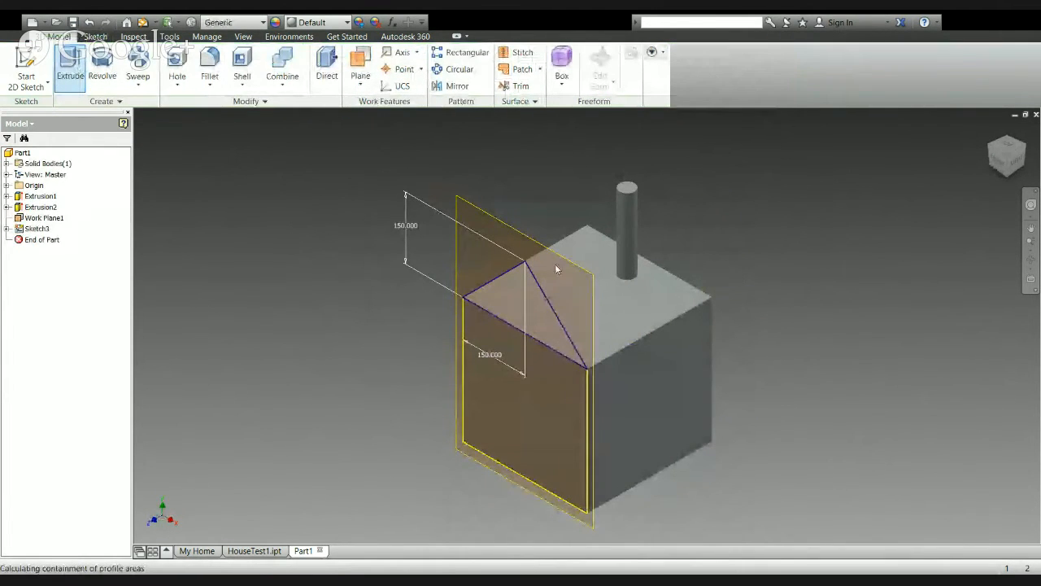
click(520, 296)
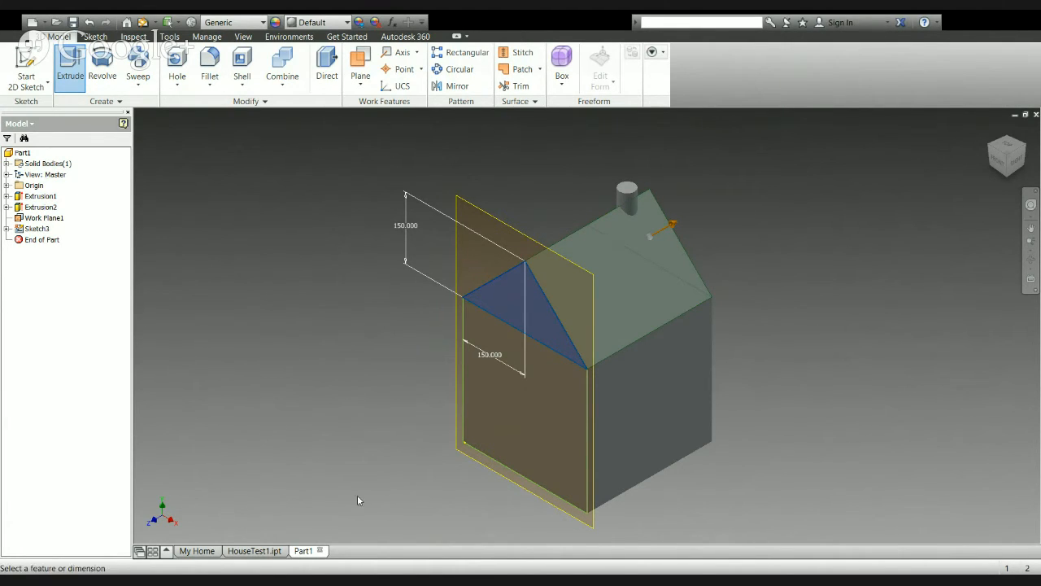
click(527, 347)
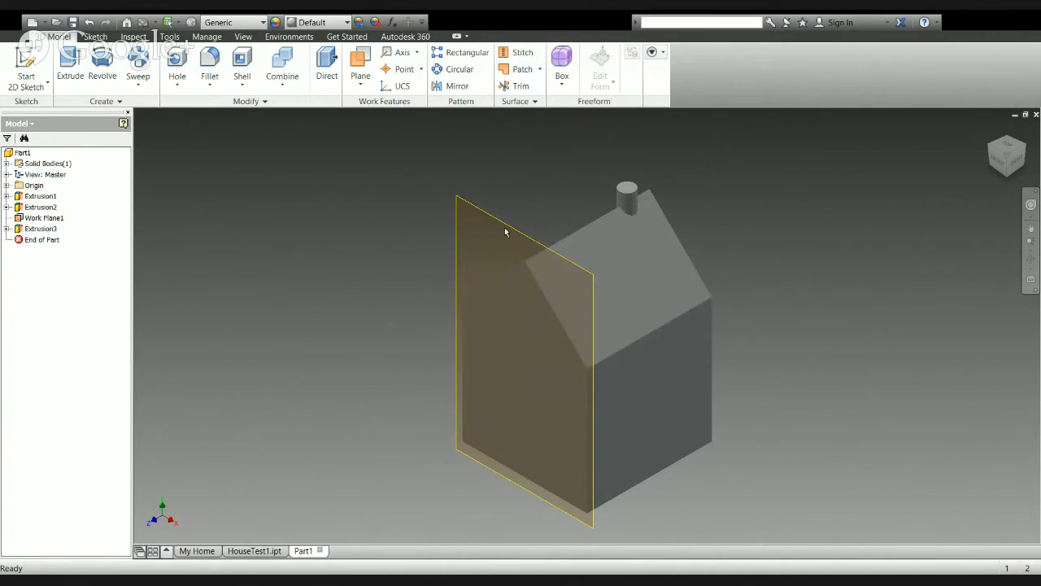
Hide the work plane in front of the house
click(466, 362)
click(506, 237)
click(526, 241)
click(526, 241)
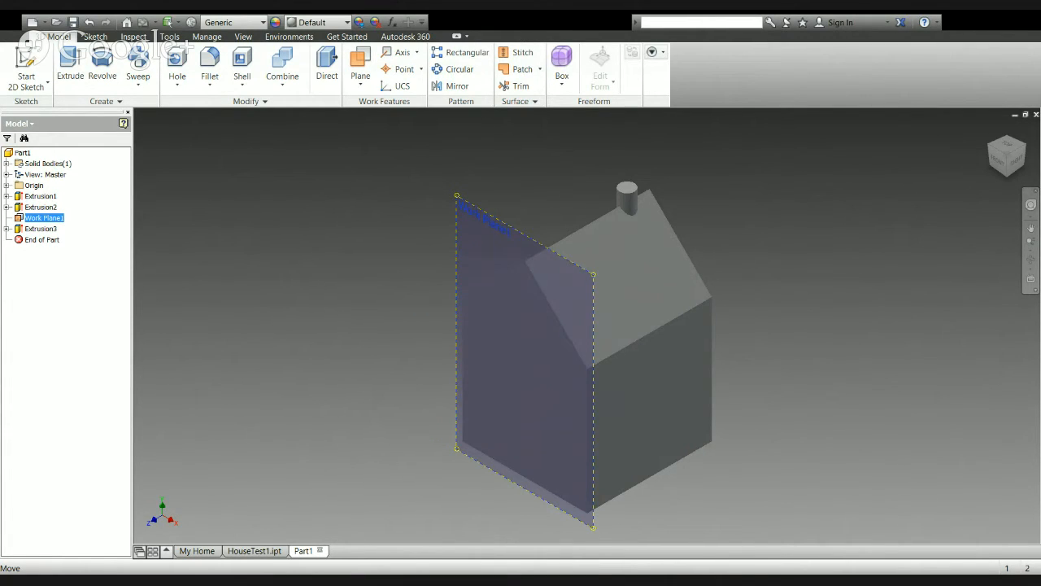
click(592, 313)
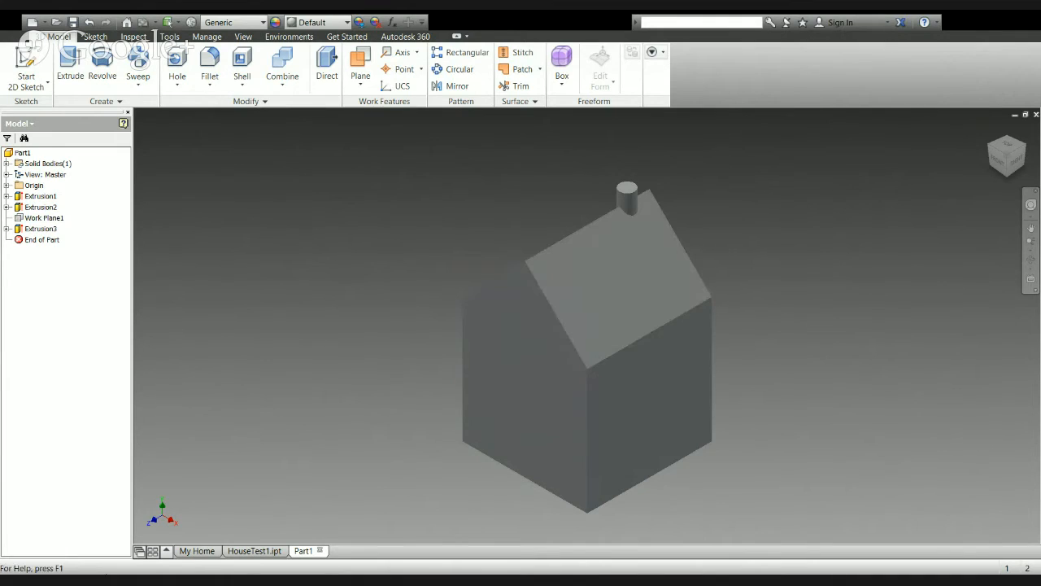
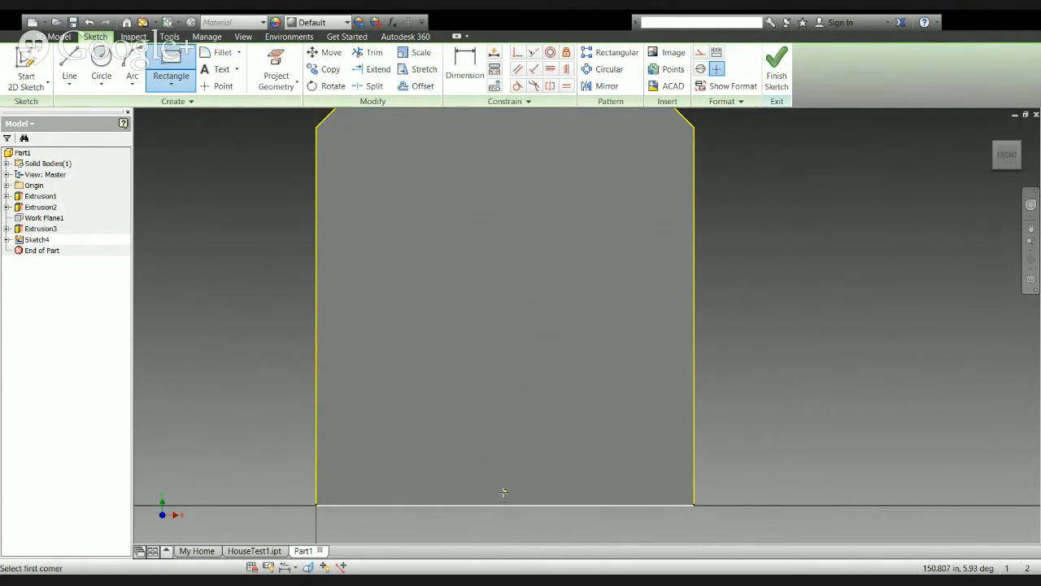
Draw a door rectangle 24 in wide and 108 in high, starting from the midpoint of the front face's bottom edge
click(504, 503)
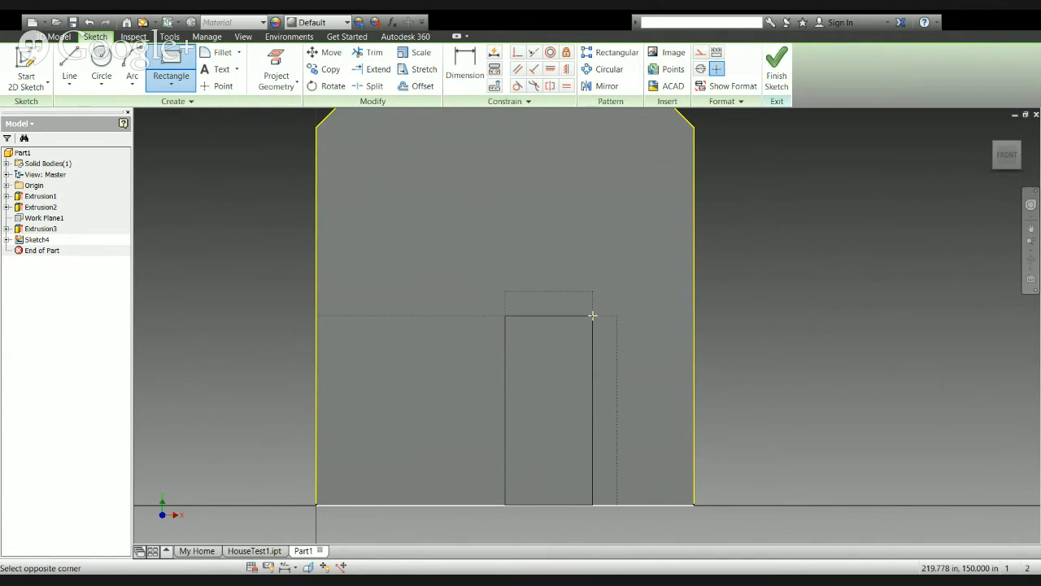
key(Tab)
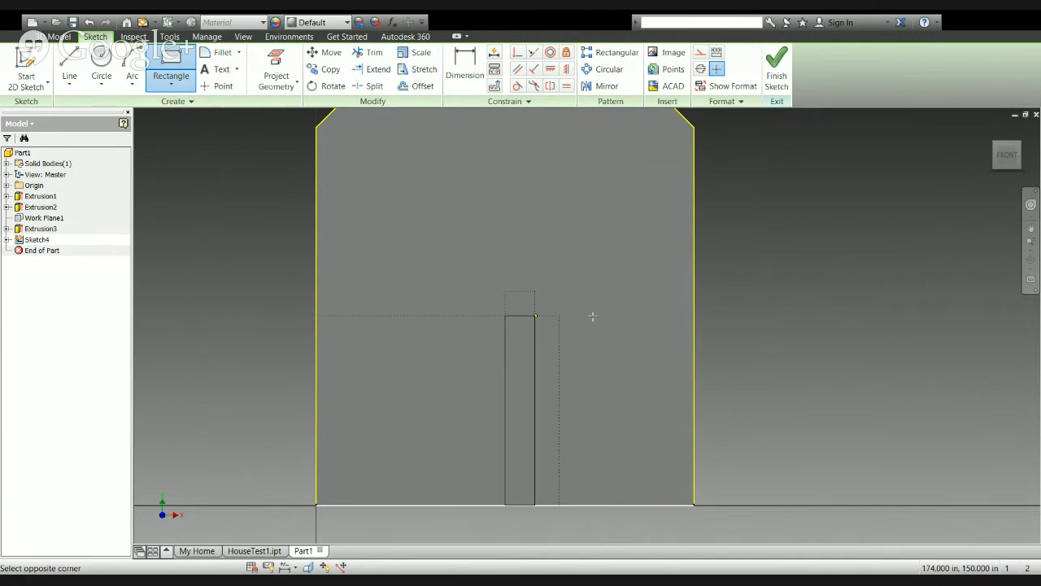
click(592, 316)
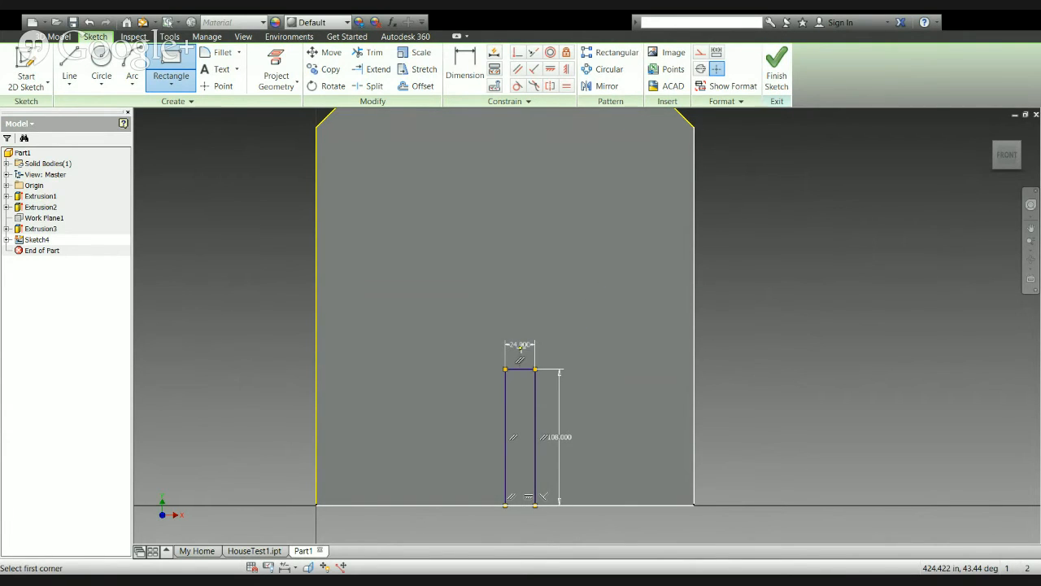
key(Escape)
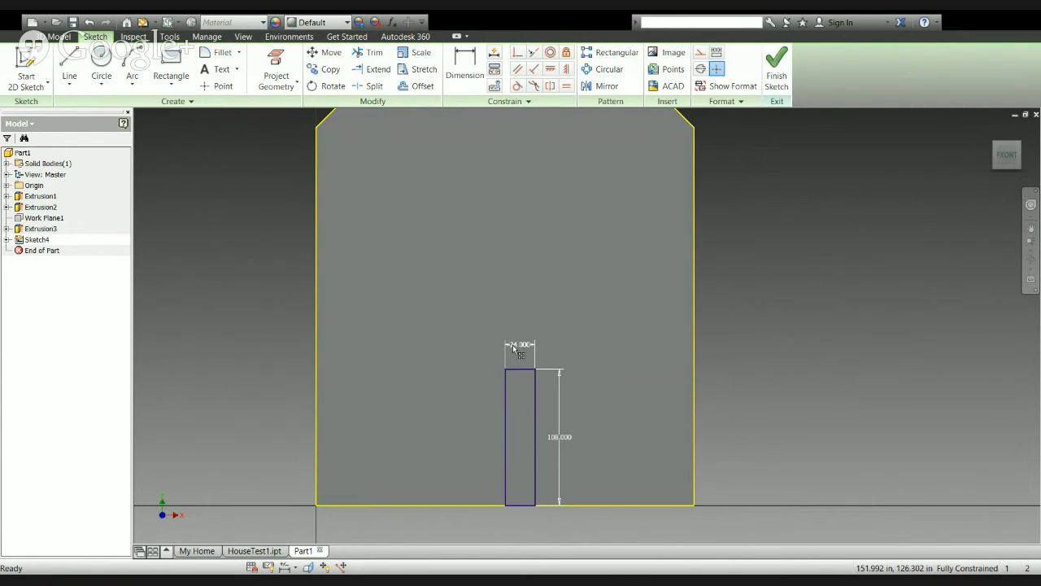
Set the door rectangle's width to 36 in and finish the sketch
click(473, 69)
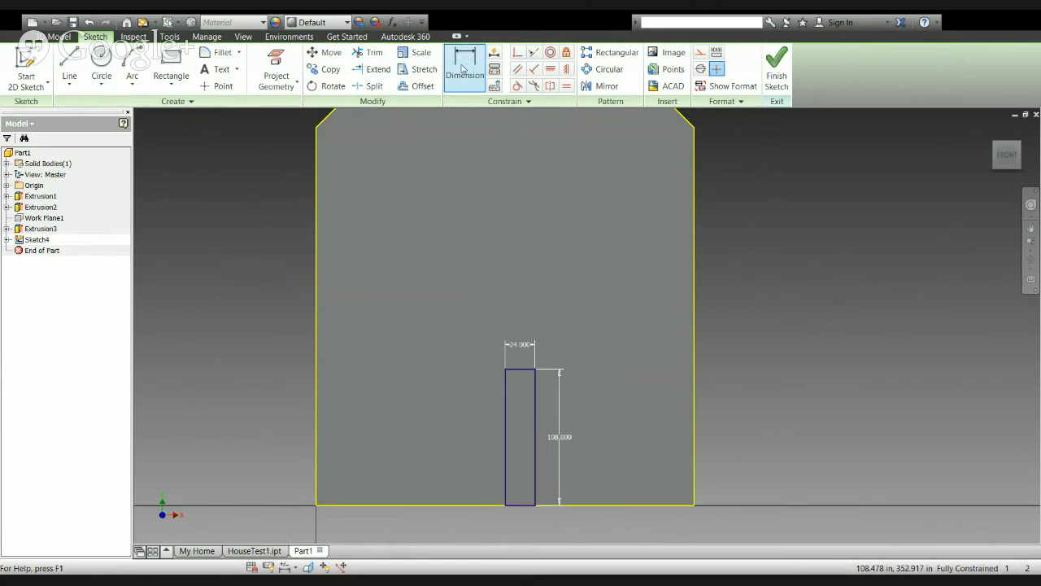
click(518, 347)
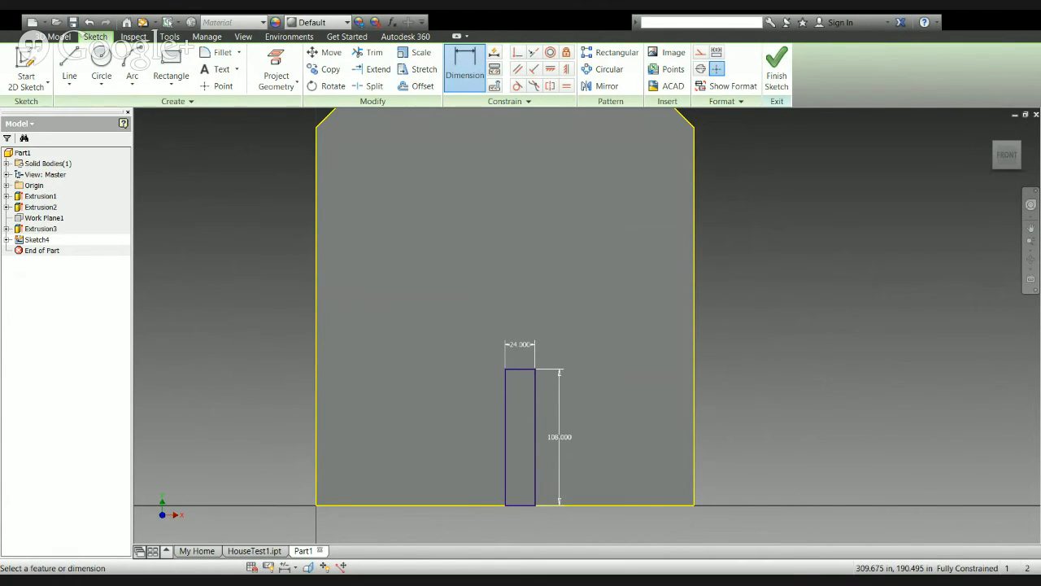
text(36)
key(Return)
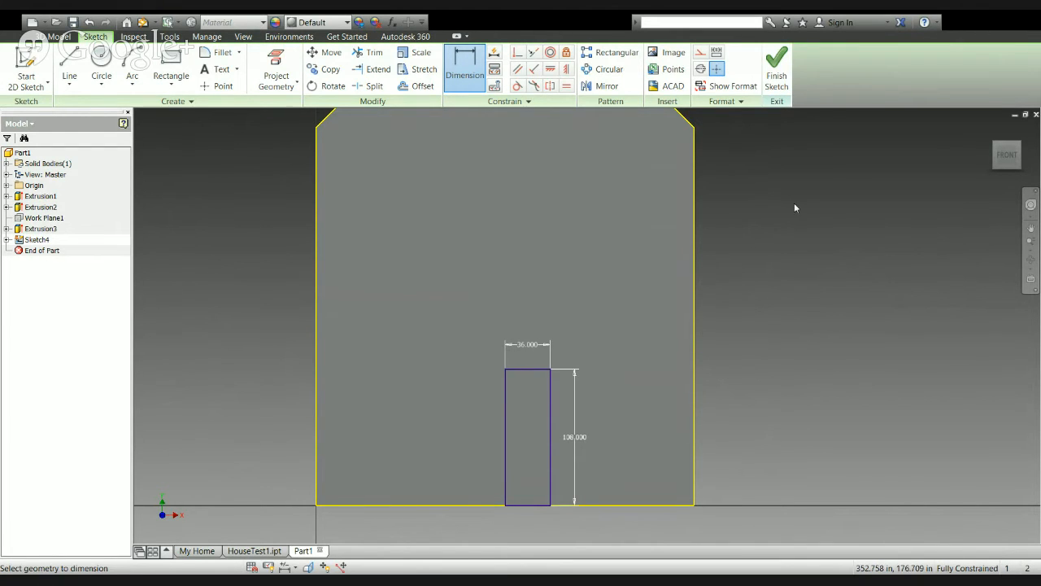
click(776, 69)
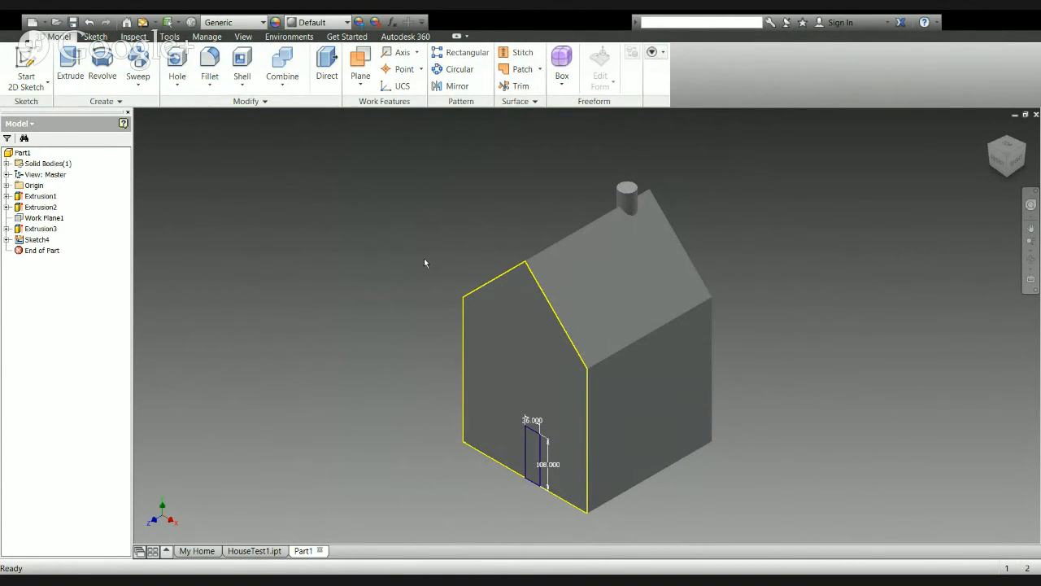
Revolve the door rectangle about its right vertical edge to form a half cylinder projecting from the front face
click(102, 61)
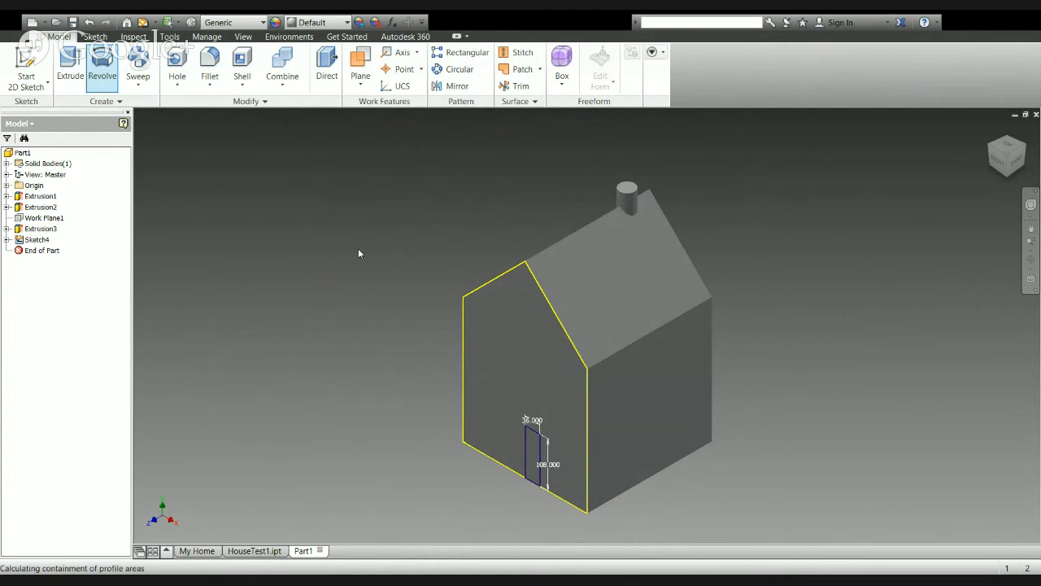
click(534, 454)
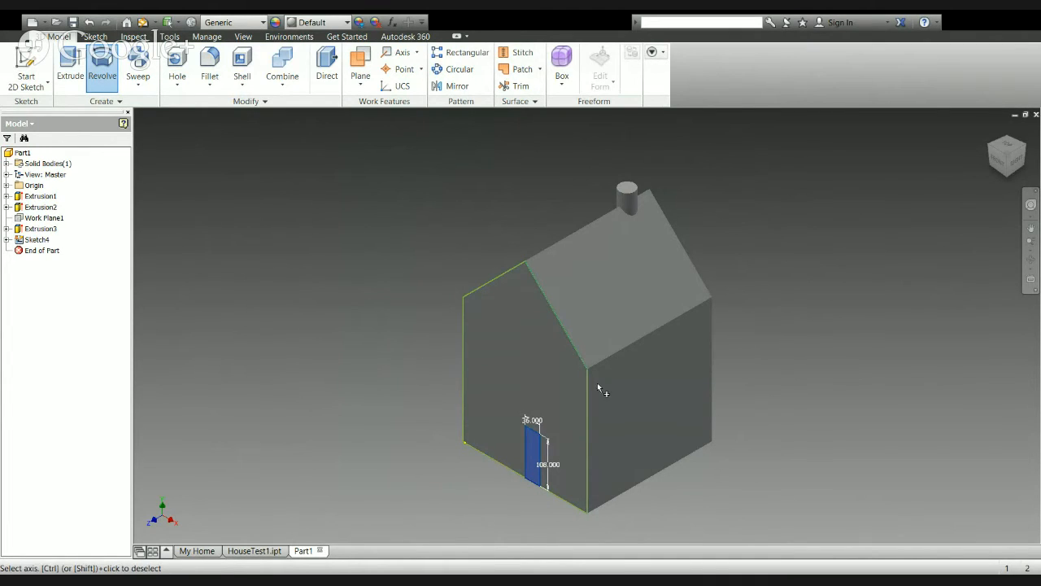
click(540, 456)
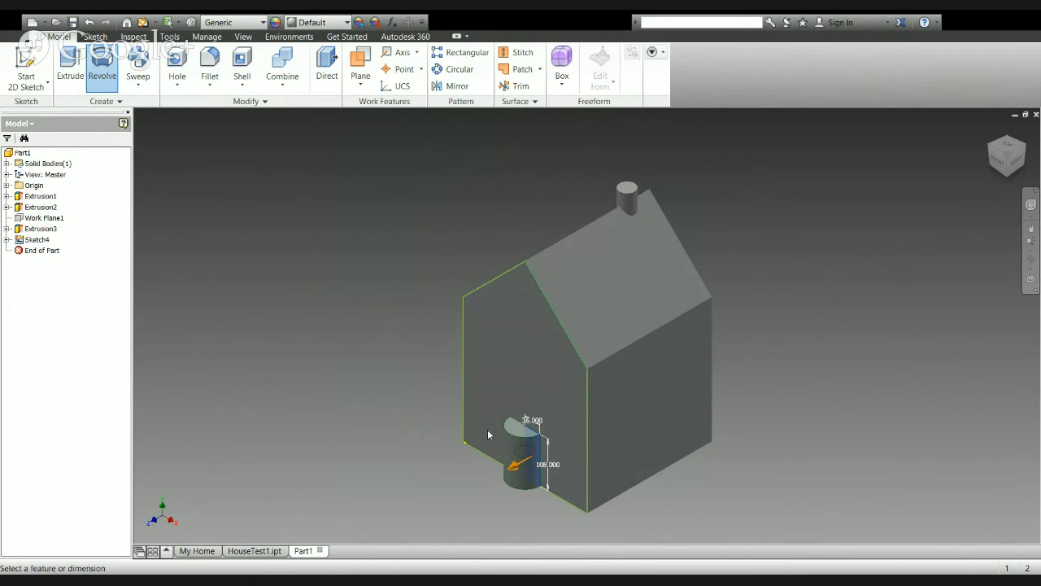
click(464, 479)
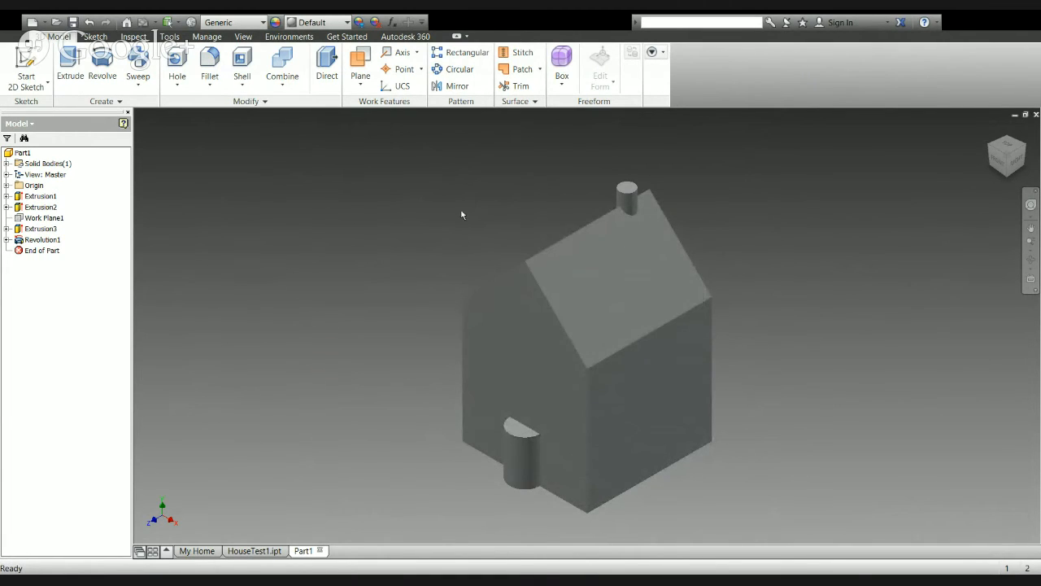
Start a sketch on the house's front face and draw a 60 by 60 in window square above the door
click(243, 71)
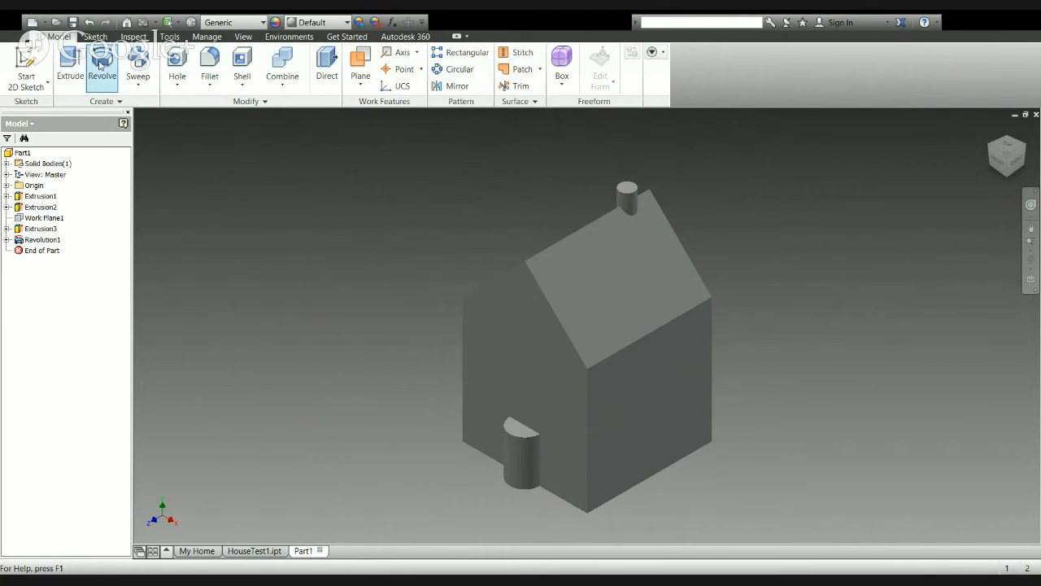
click(26, 61)
click(545, 382)
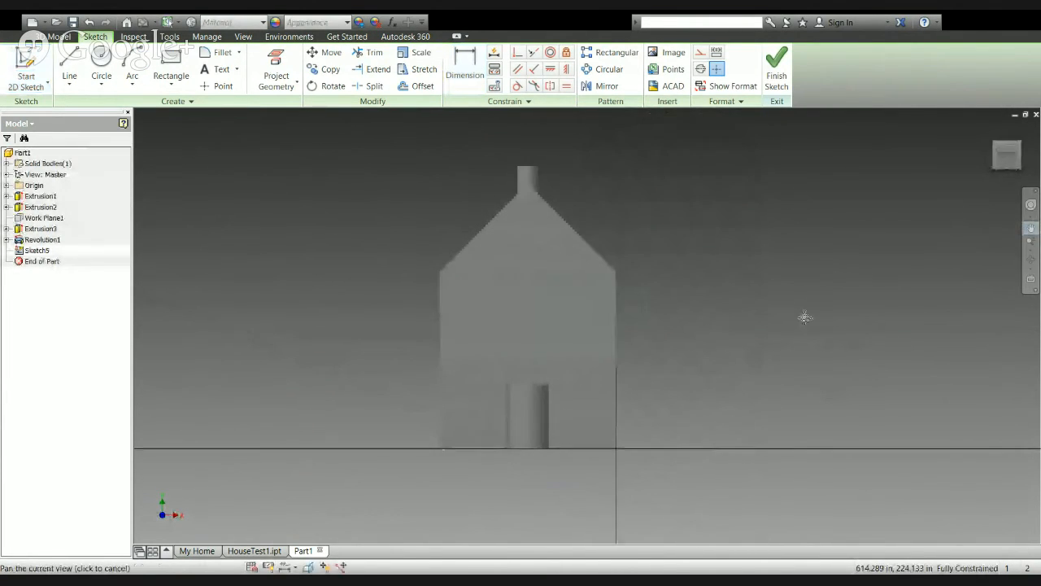
click(1033, 246)
drag(728, 225, 723, 250)
key(Escape)
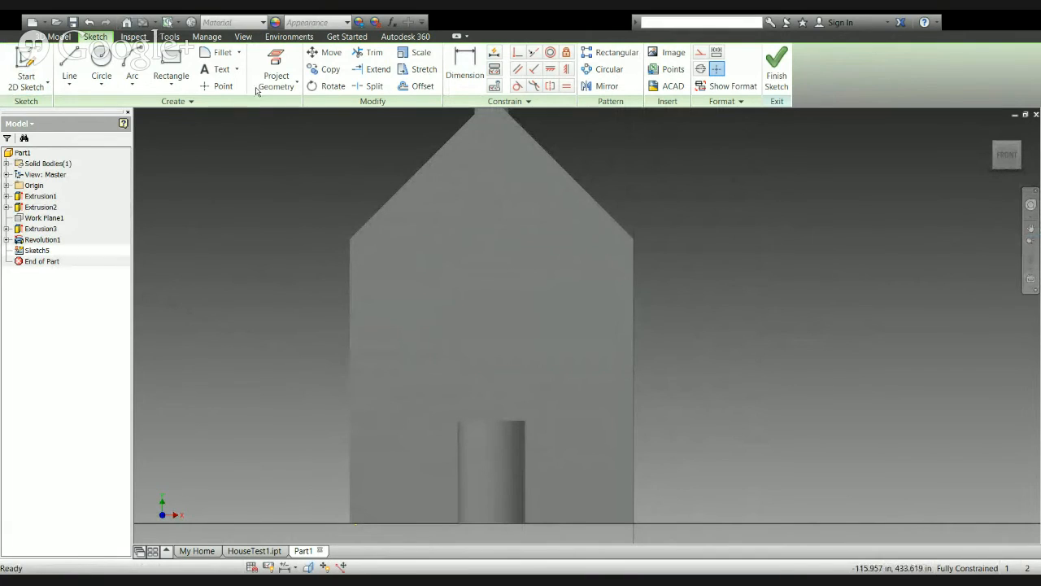
click(170, 65)
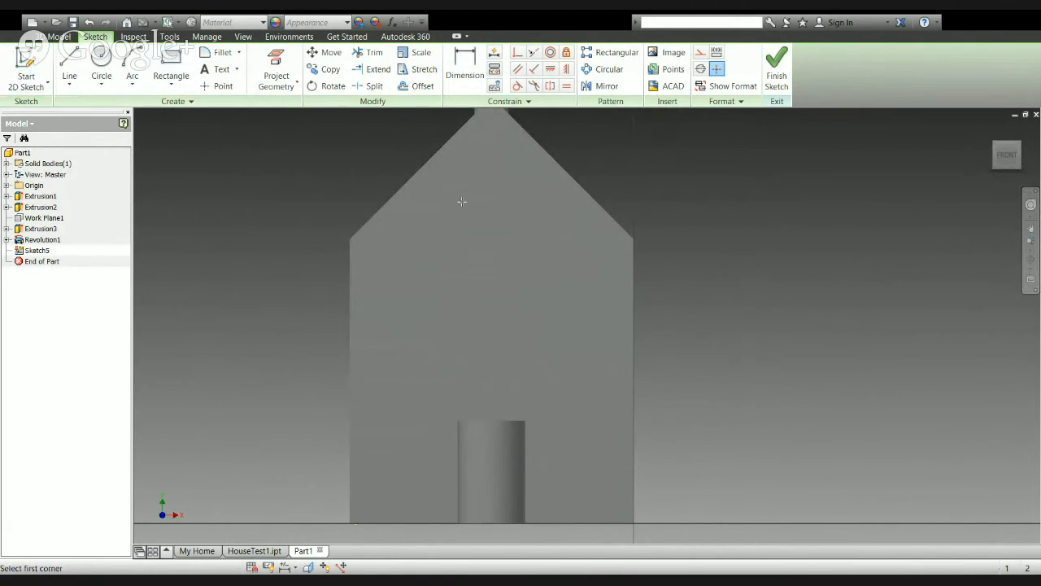
click(443, 271)
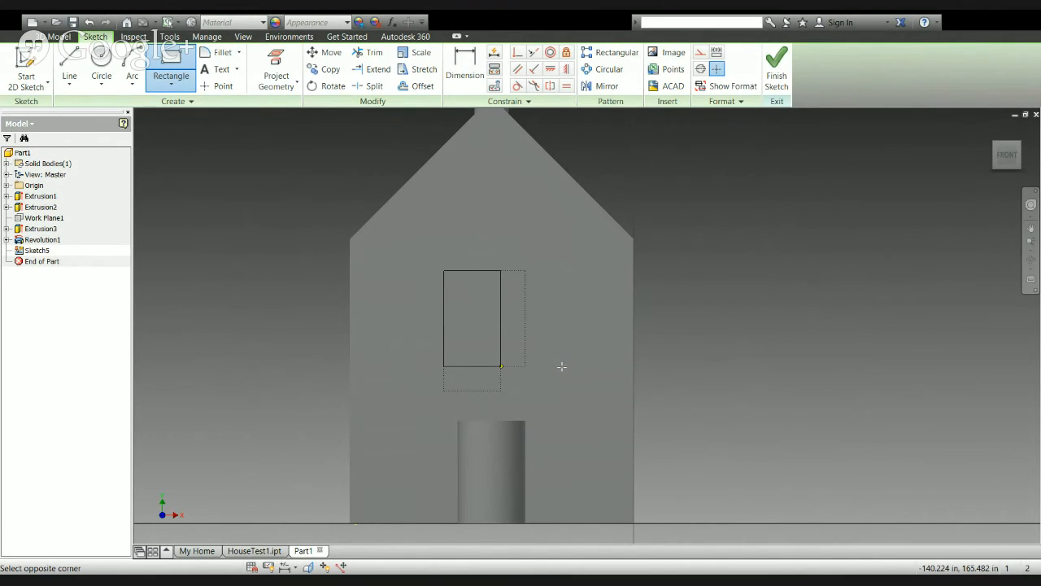
key(Return)
key(Escape)
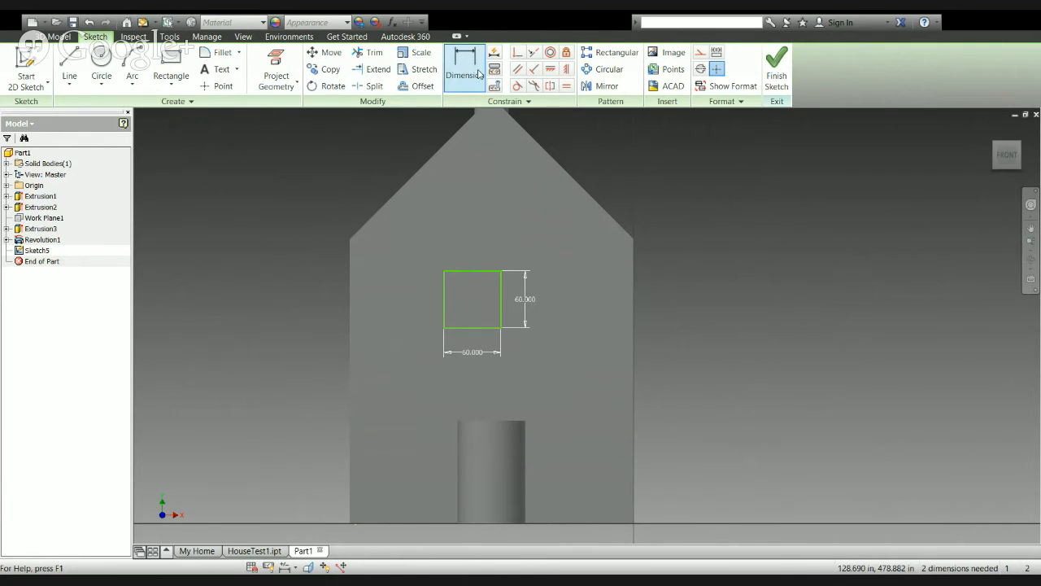
Project the front face's outline into the sketch and dimension the window's left side 120 in from the left wall edge
click(277, 71)
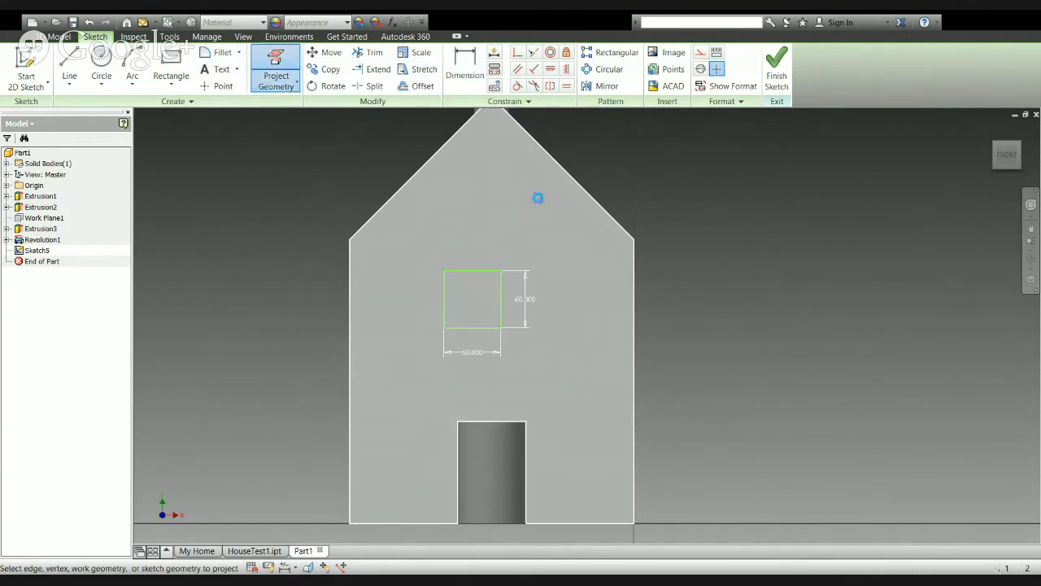
click(538, 197)
key(d)
click(444, 311)
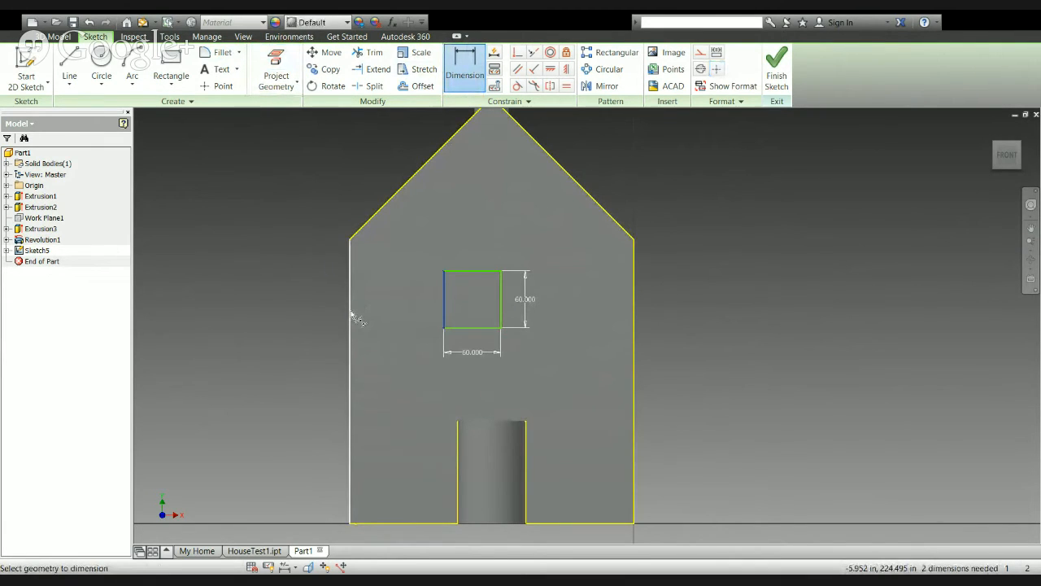
click(350, 314)
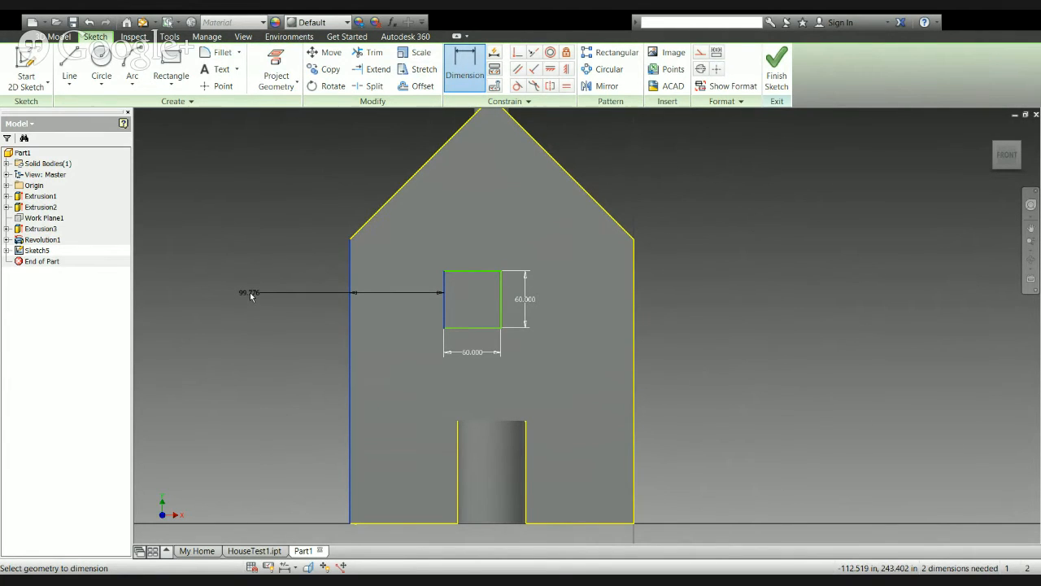
click(248, 292)
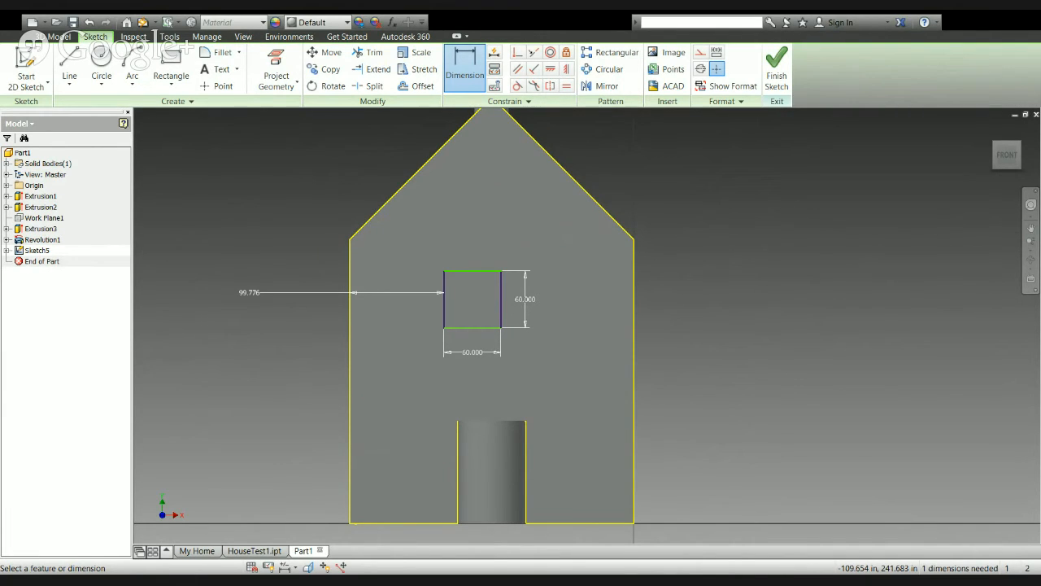
key(Return)
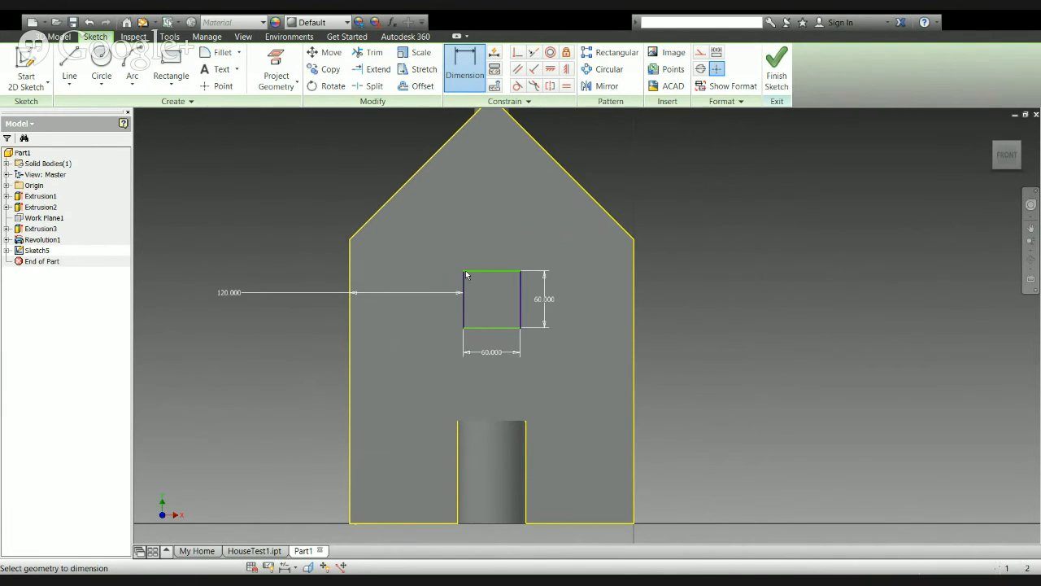
click(520, 302)
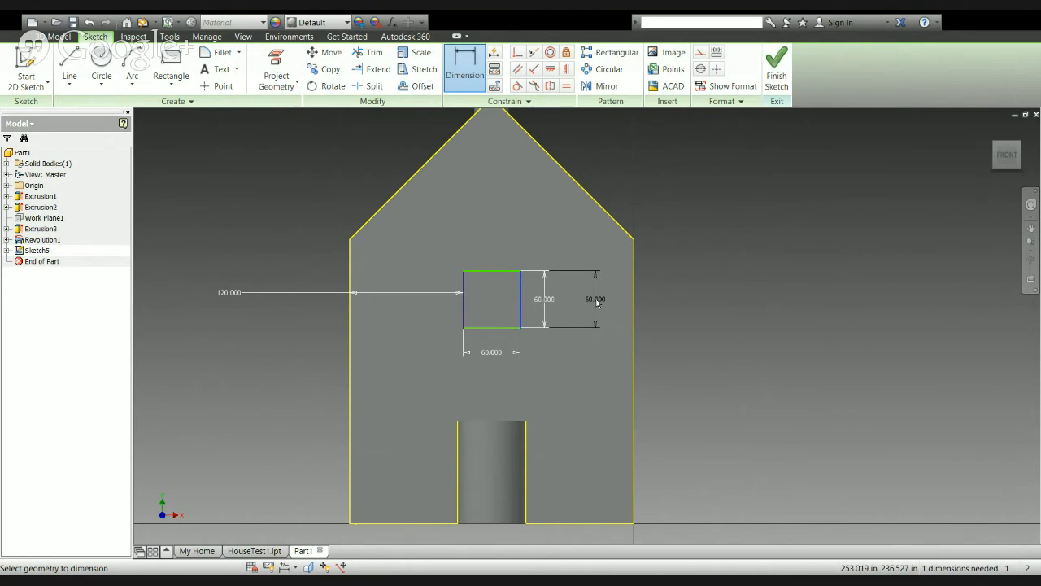
key(Escape)
key(Escape)
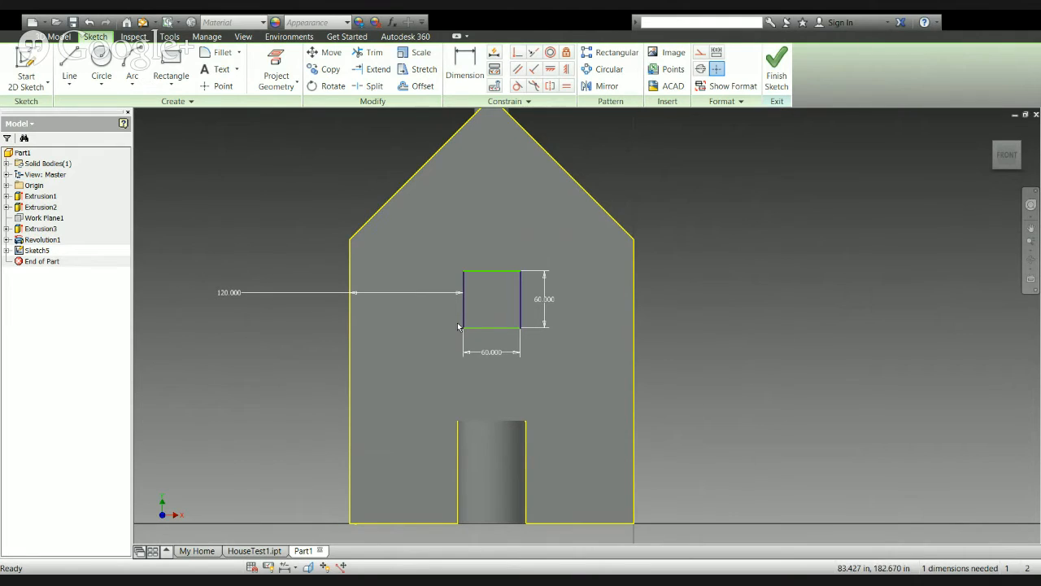
Finish the sketch and extrude the window square as a shallow cut into the front face
click(778, 84)
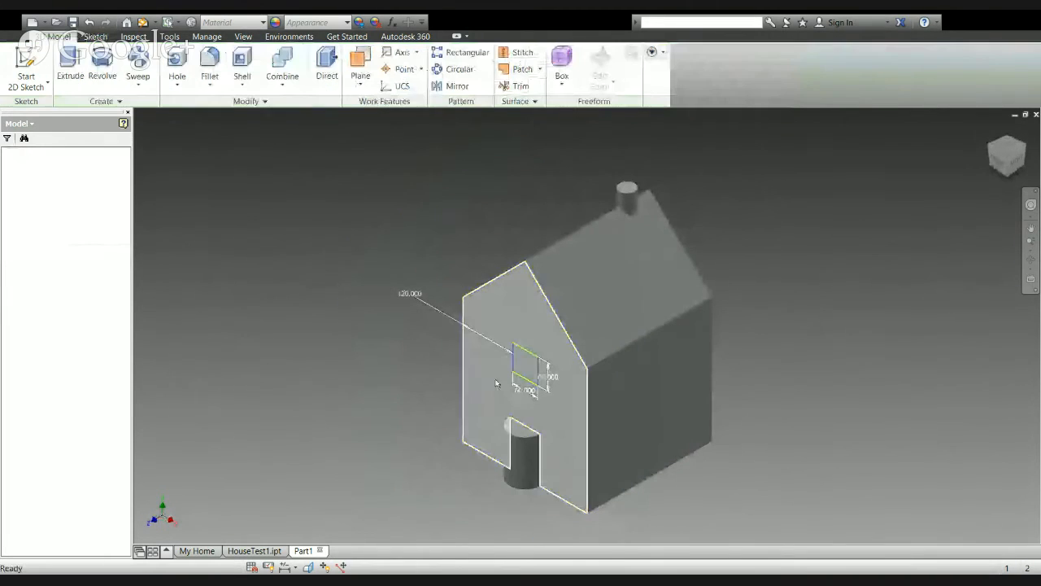
key(e)
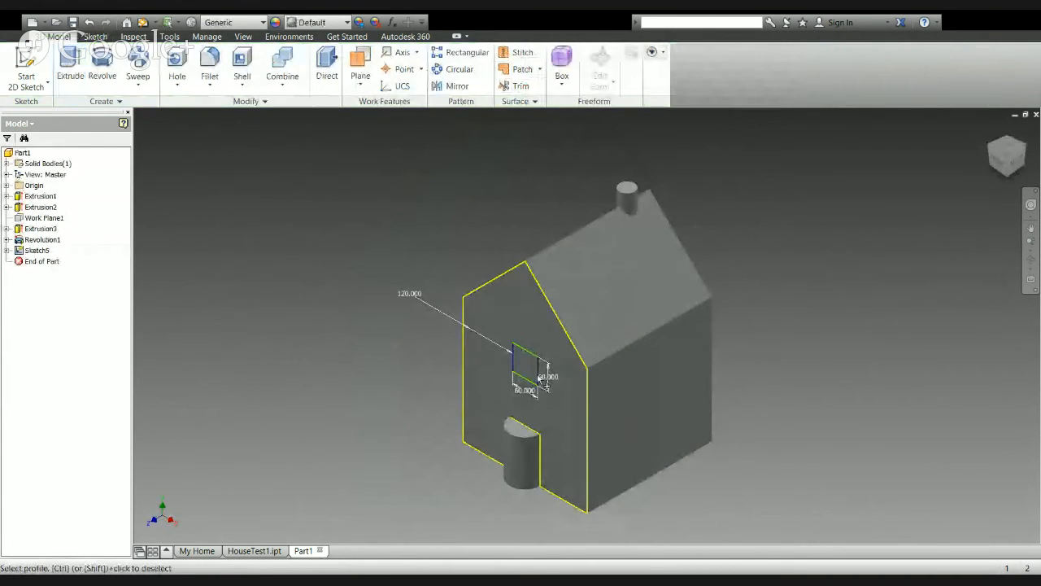
click(526, 373)
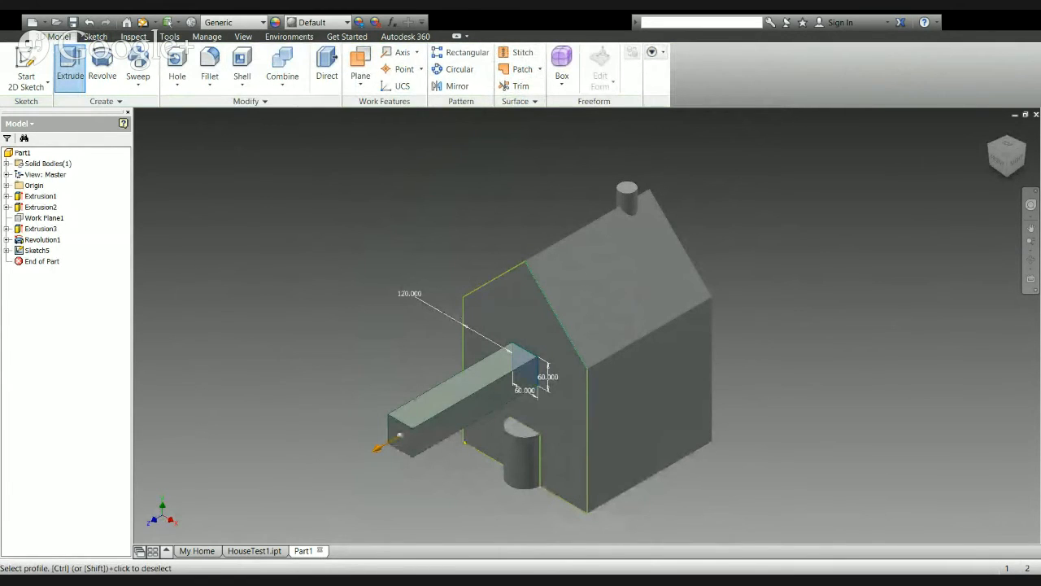
click(549, 307)
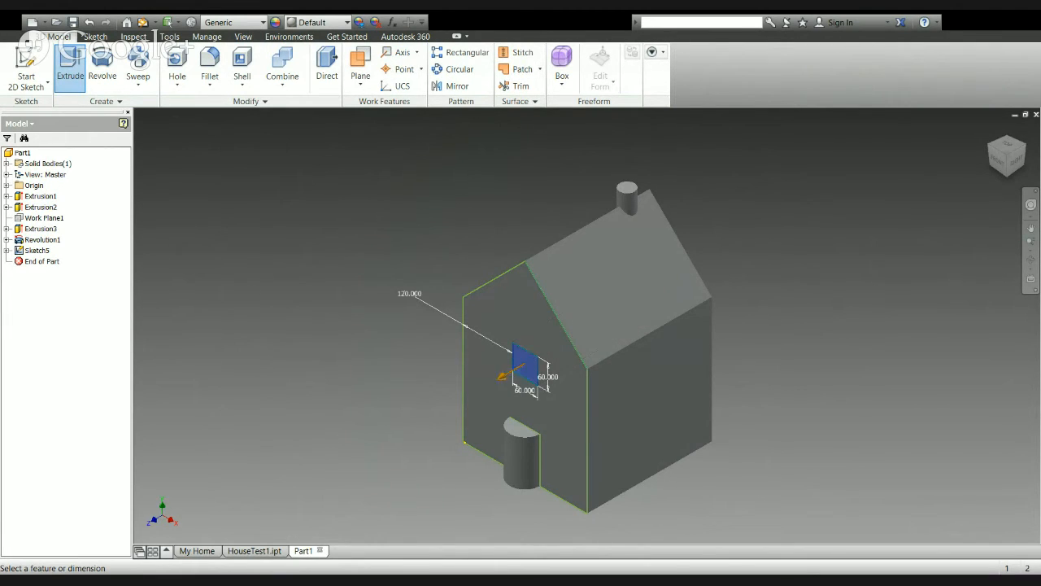
key(Return)
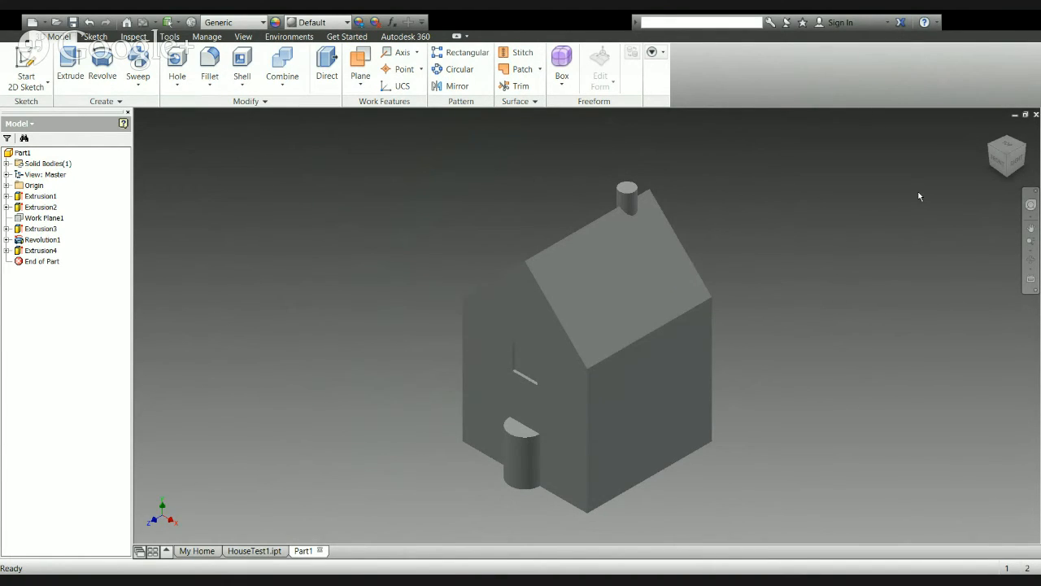
click(1024, 146)
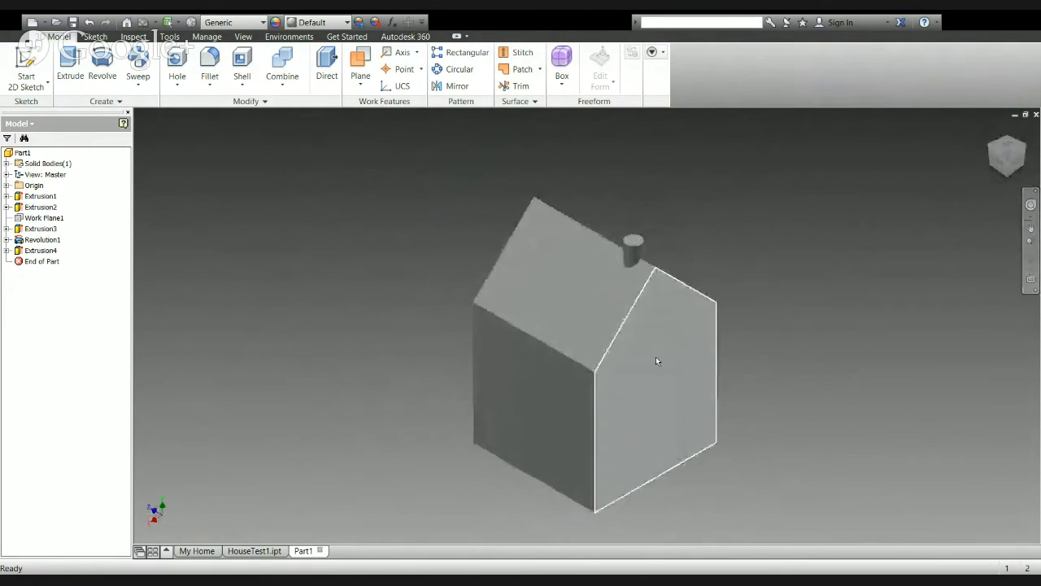
click(989, 153)
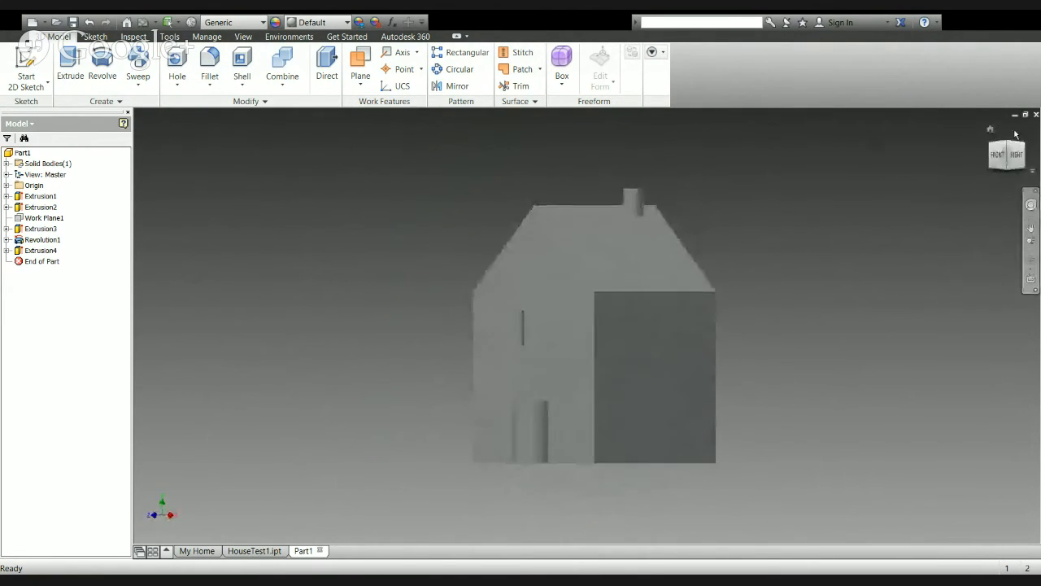
click(1009, 146)
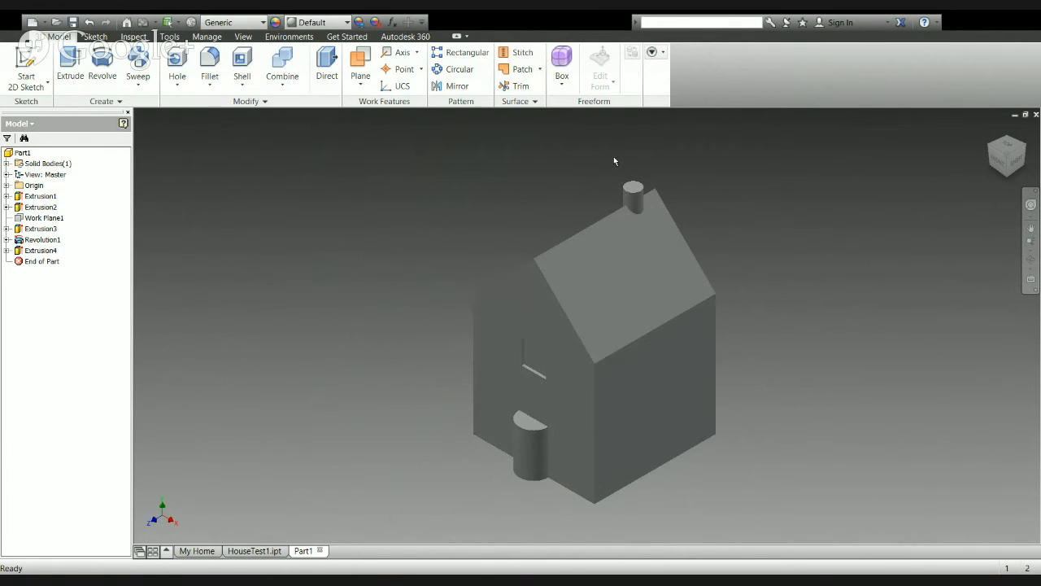
Create a work plane midway between the house's front and back faces
click(361, 63)
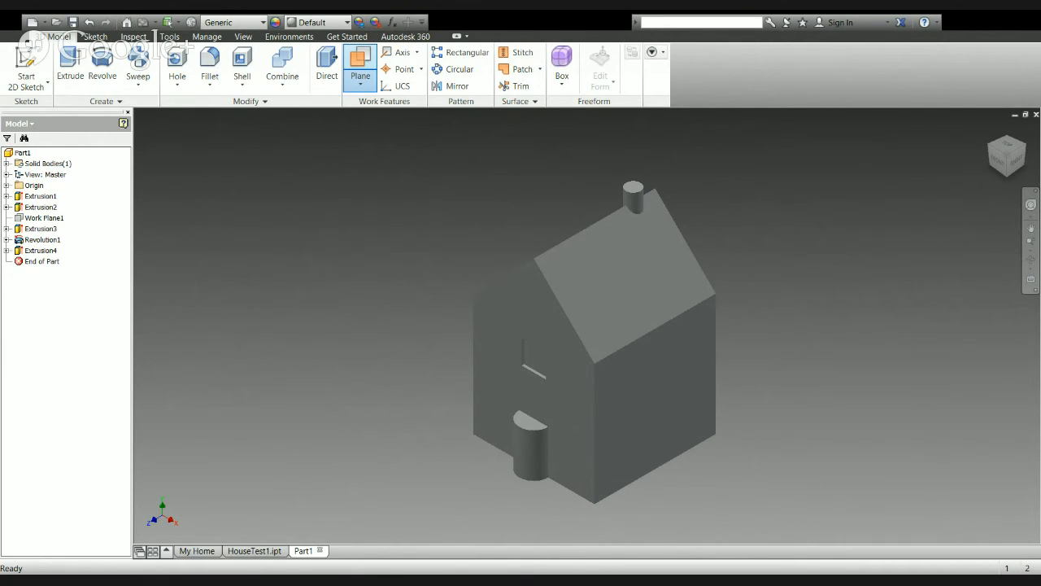
click(360, 65)
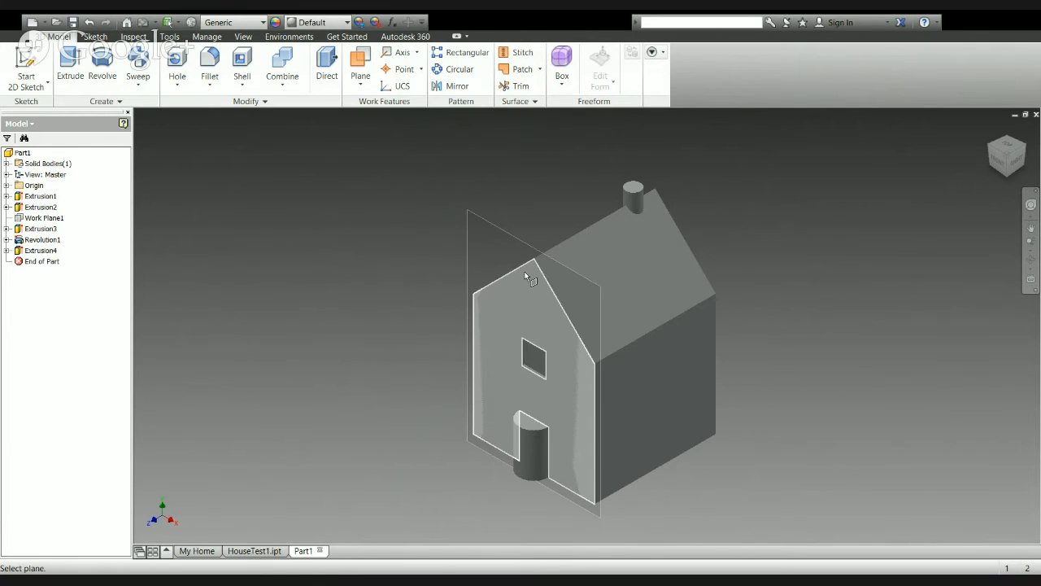
click(527, 277)
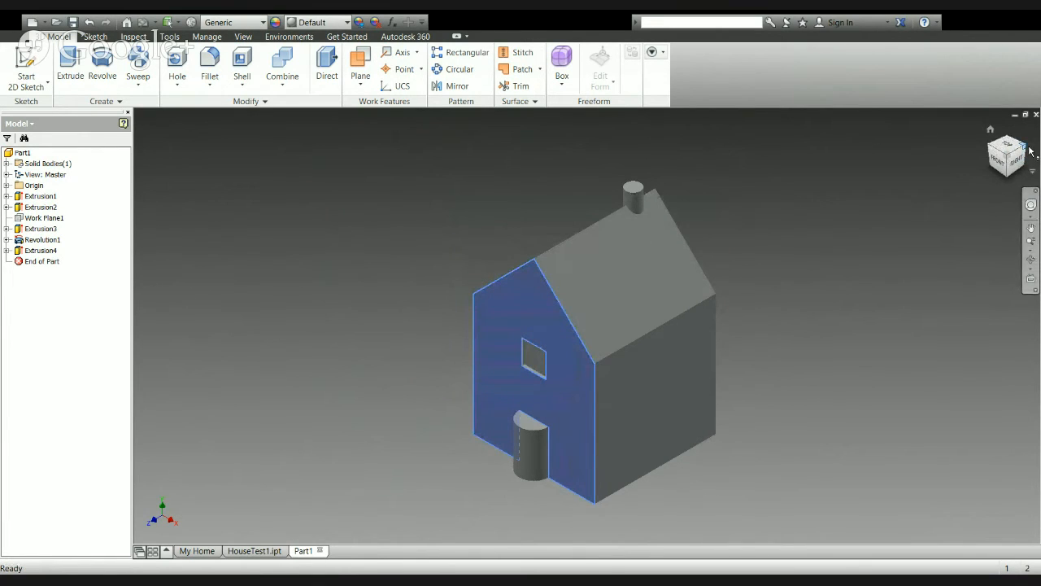
click(1030, 152)
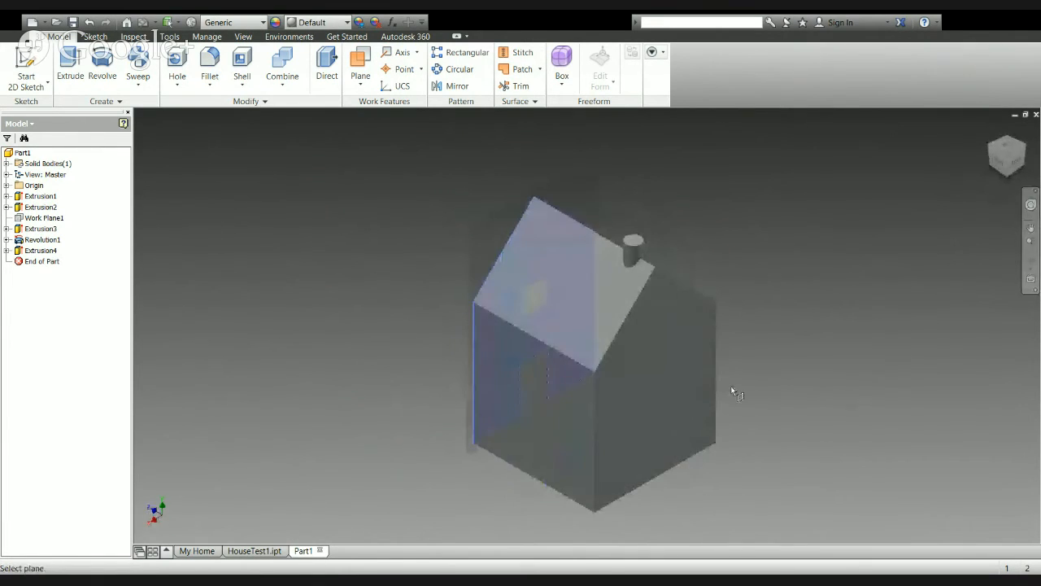
click(661, 366)
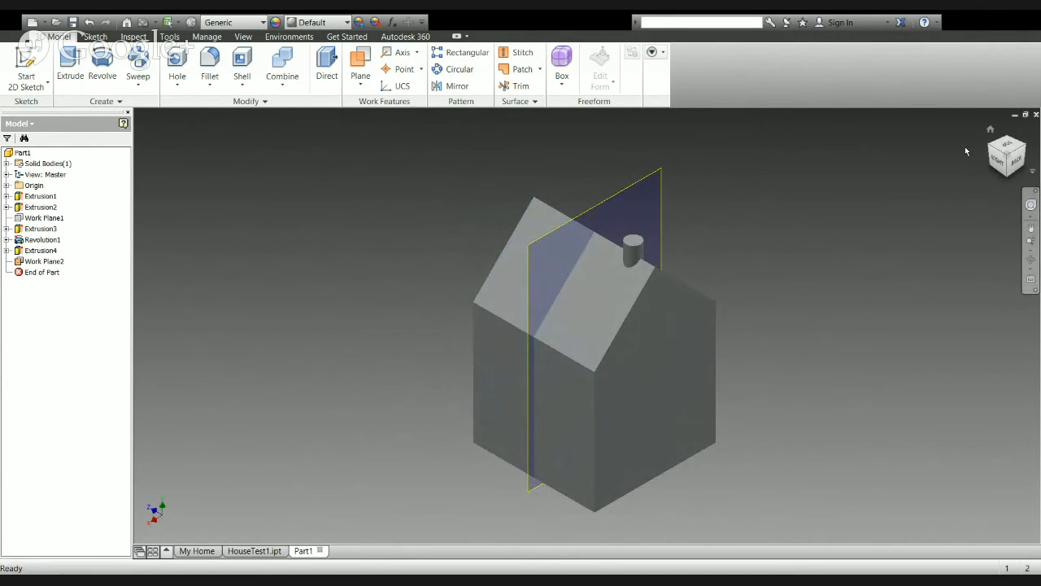
Mirror the front window cut across the midplane onto the back face
click(990, 130)
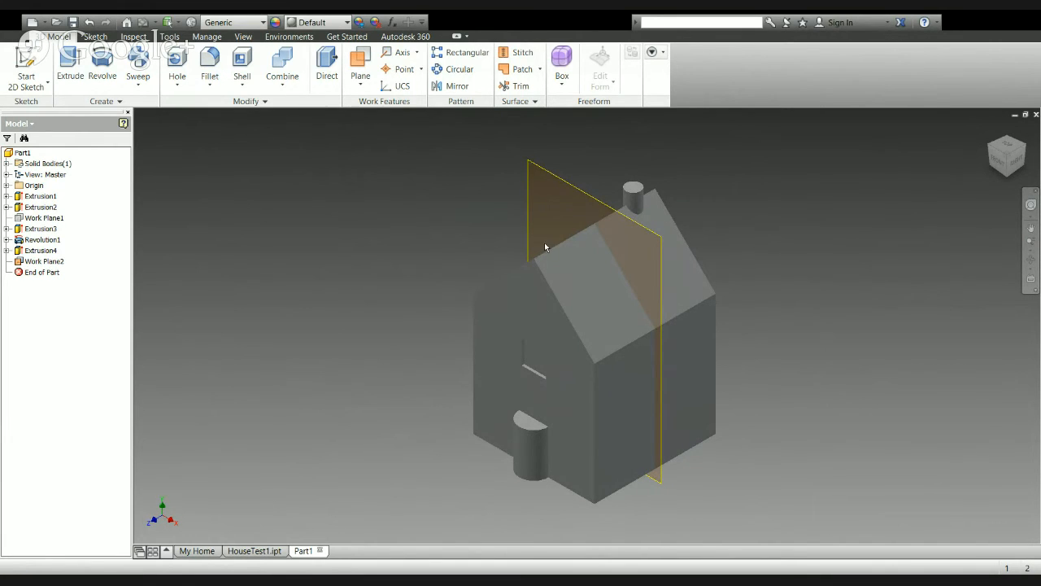
click(452, 86)
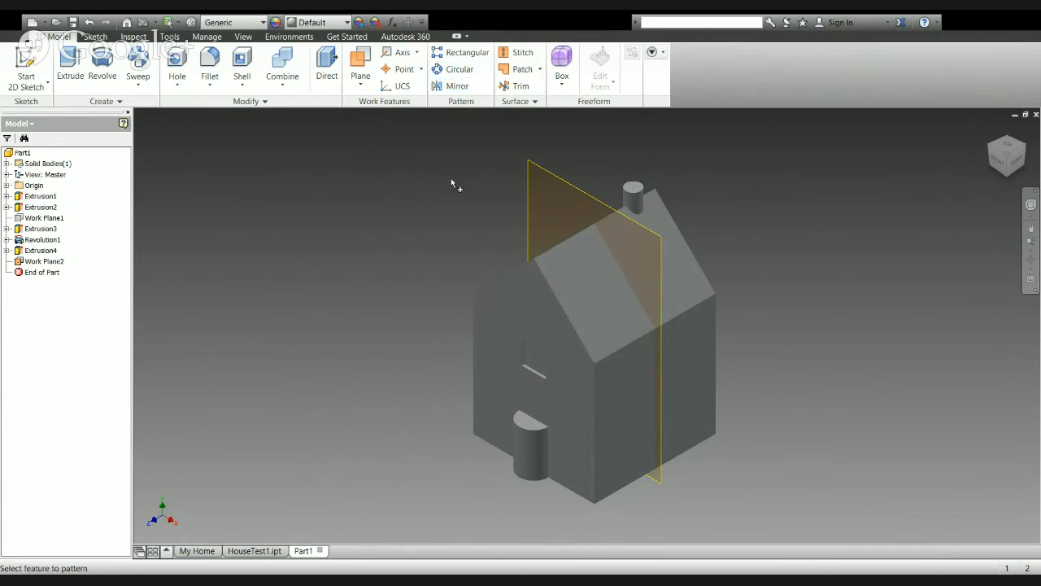
click(534, 367)
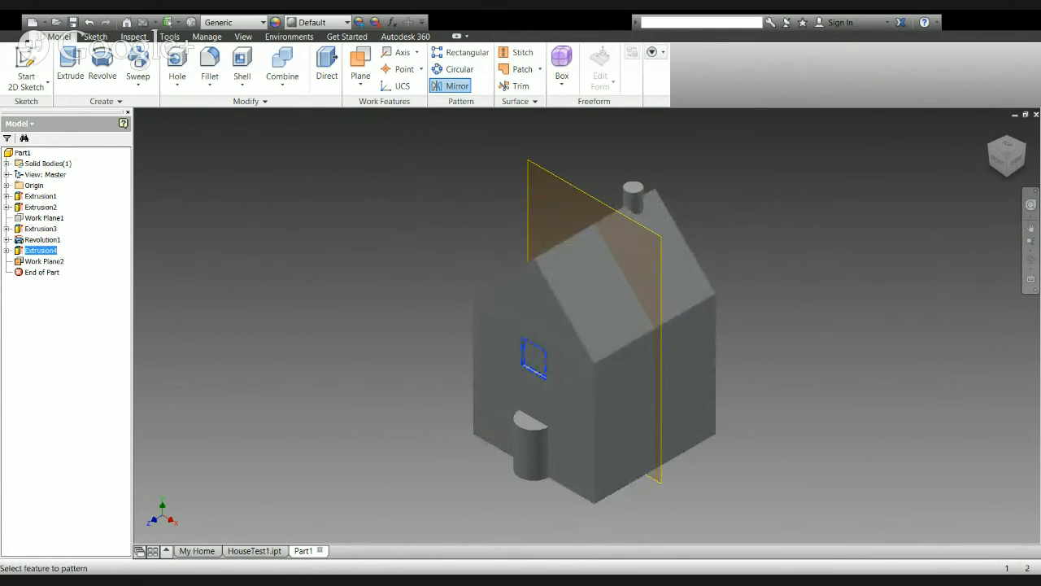
click(649, 209)
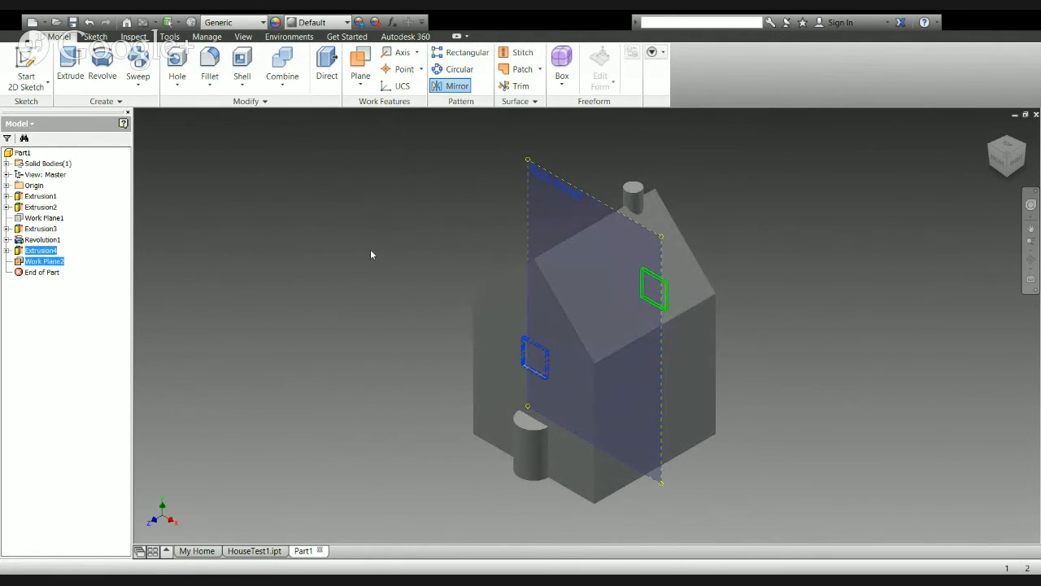
click(878, 329)
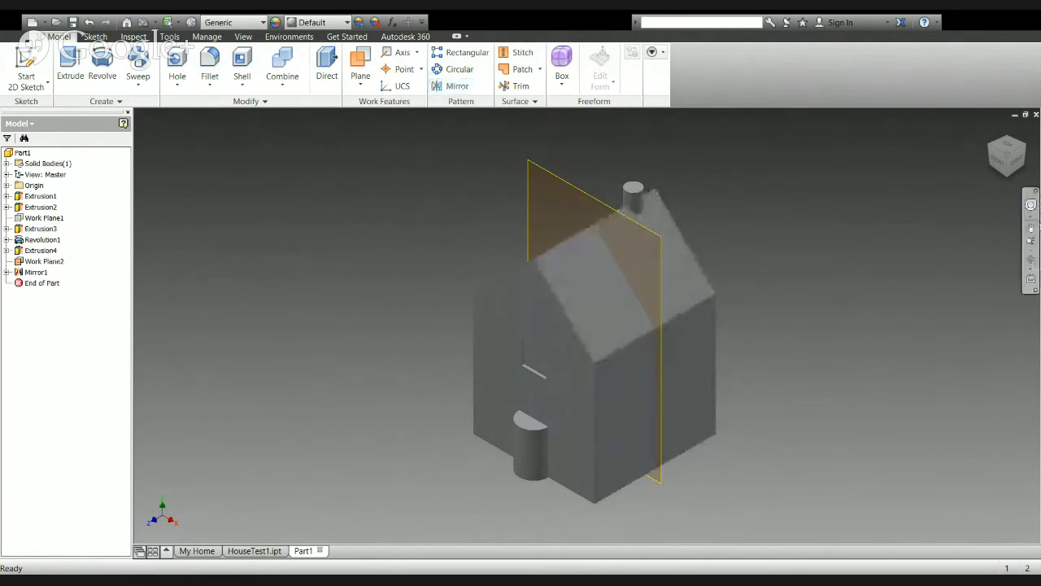
Check the mirrored window on the back face and hide the midplane work plane
click(1024, 149)
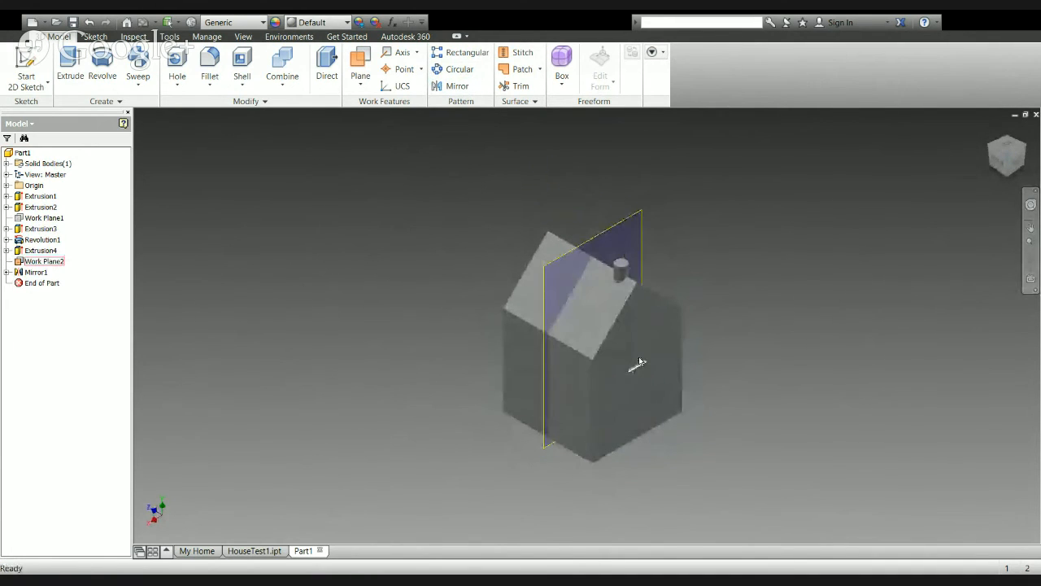
click(990, 150)
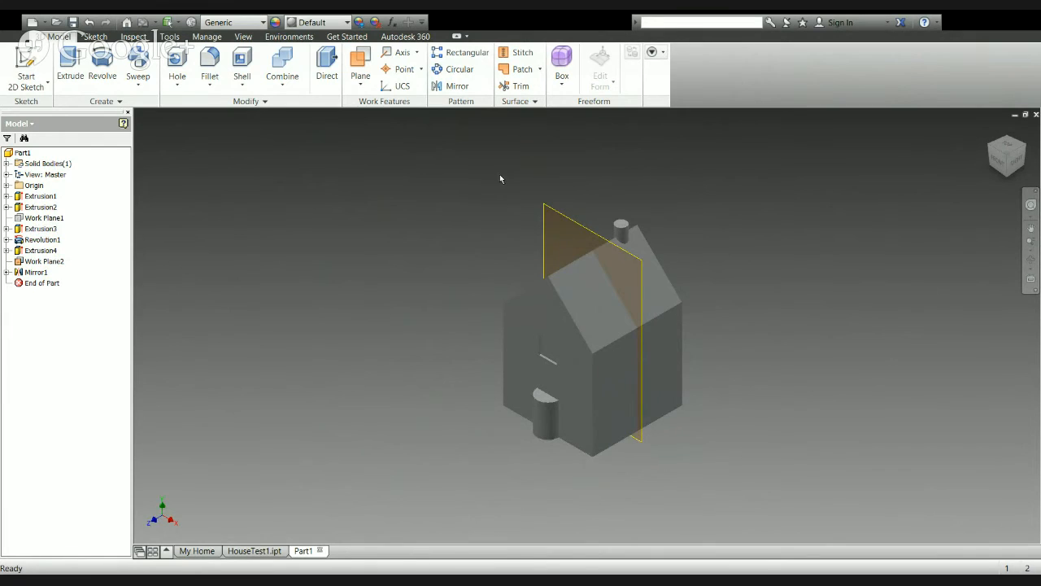
click(573, 227)
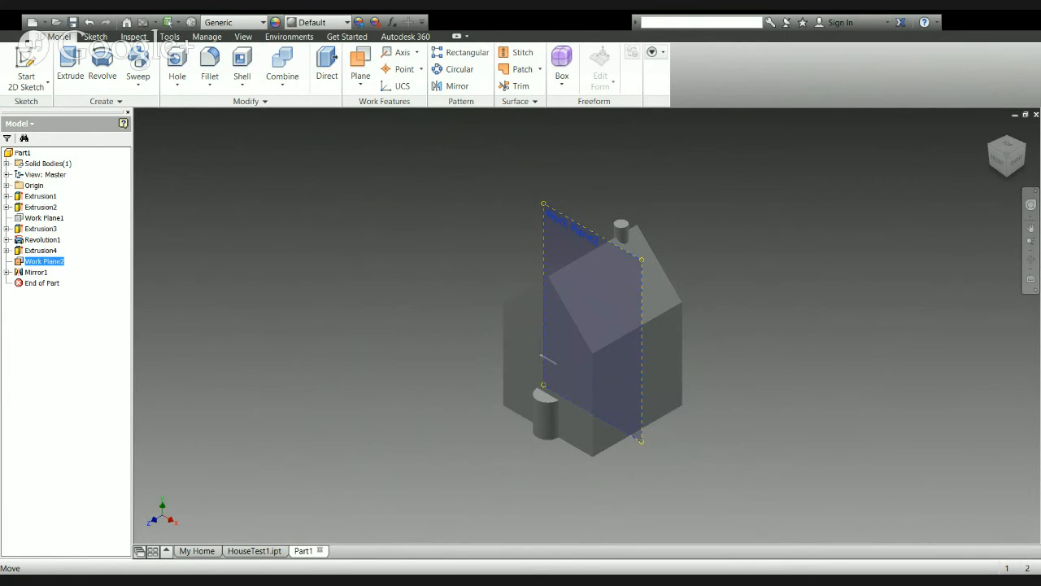
key(alt+v)
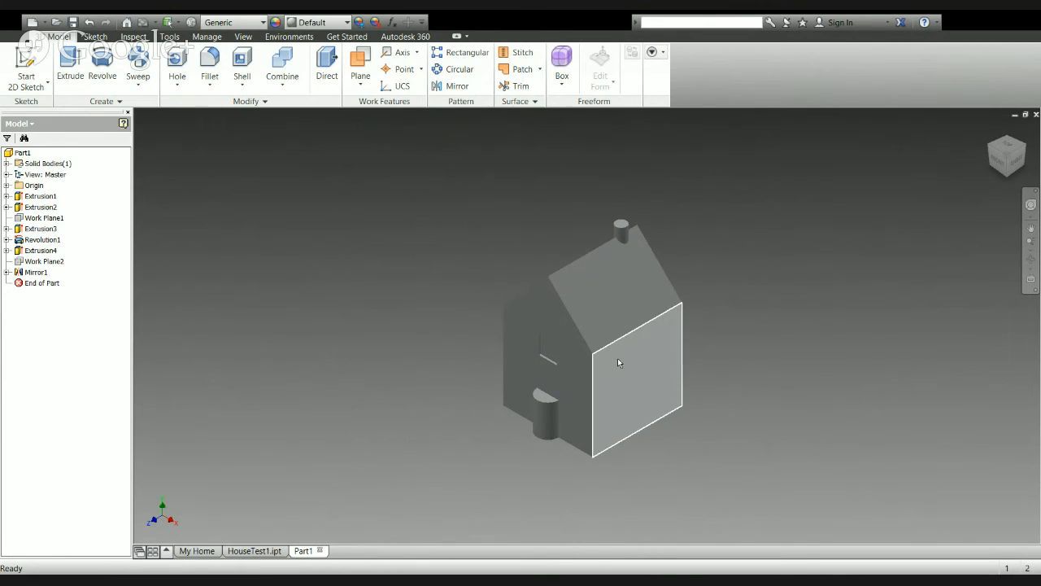
Start a sketch on the house's right side wall and draw a 60 by 60 in window square
click(26, 71)
click(609, 379)
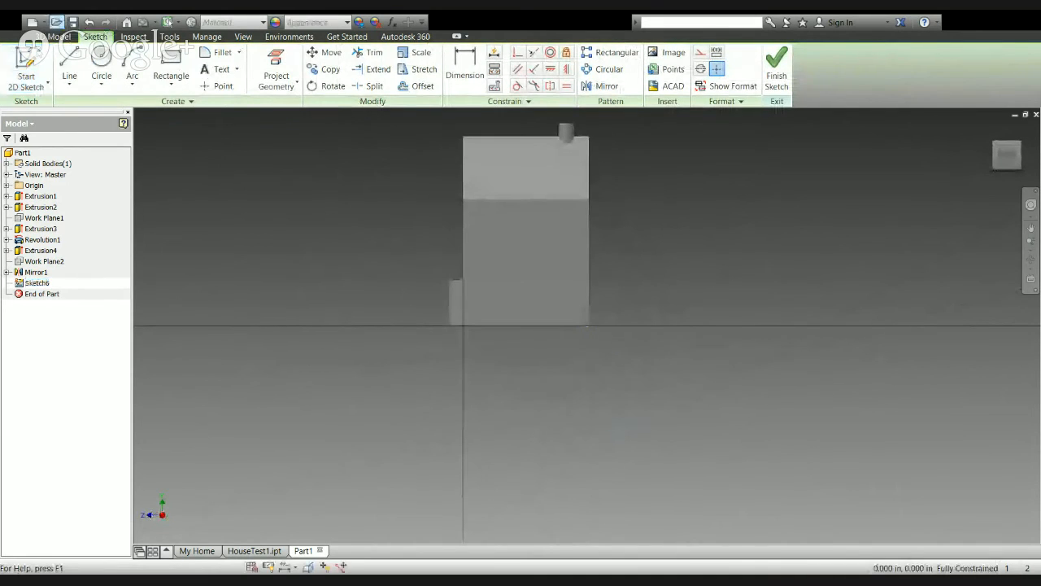
click(170, 59)
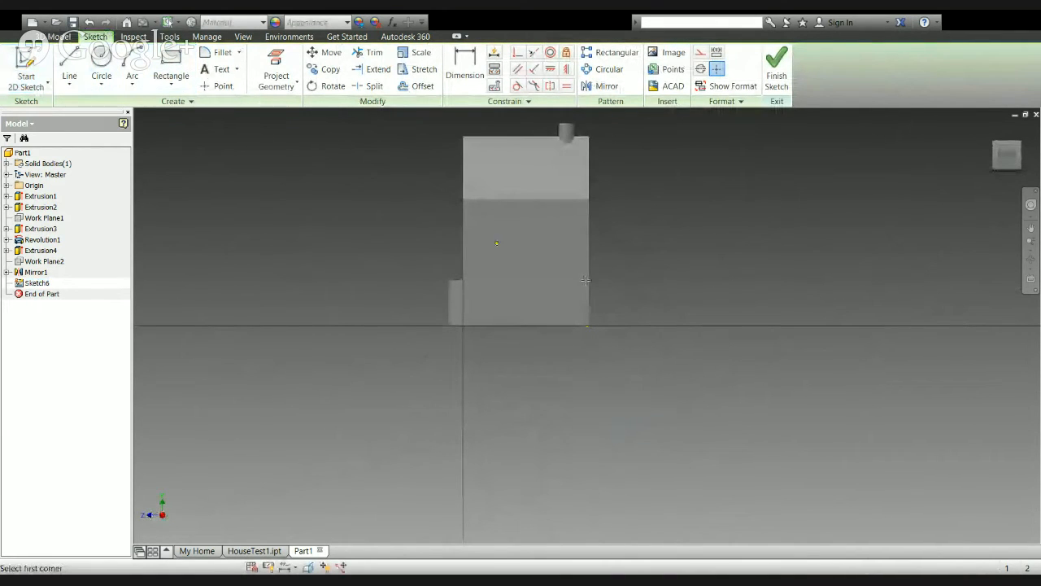
click(481, 233)
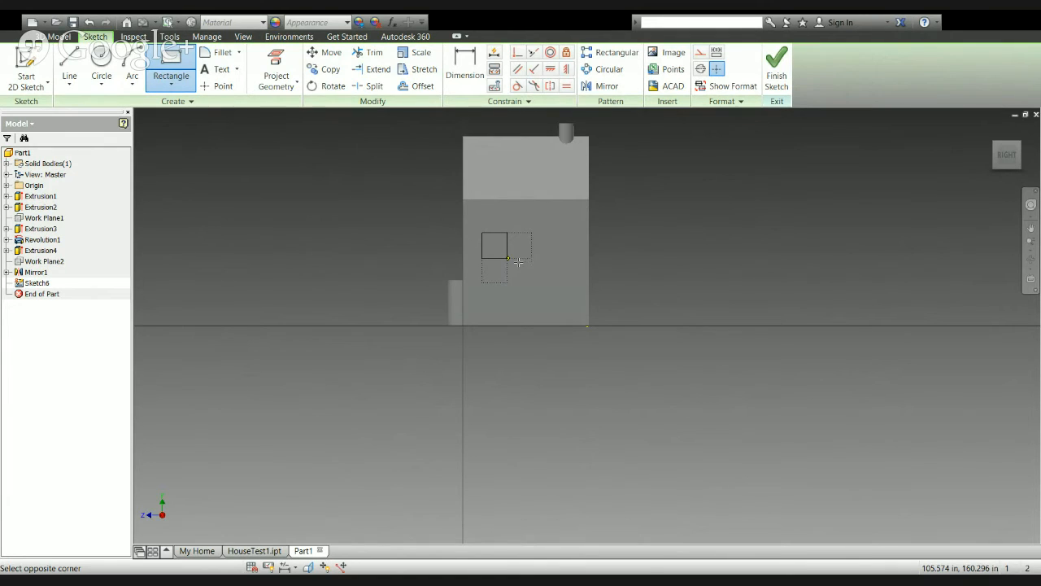
click(516, 260)
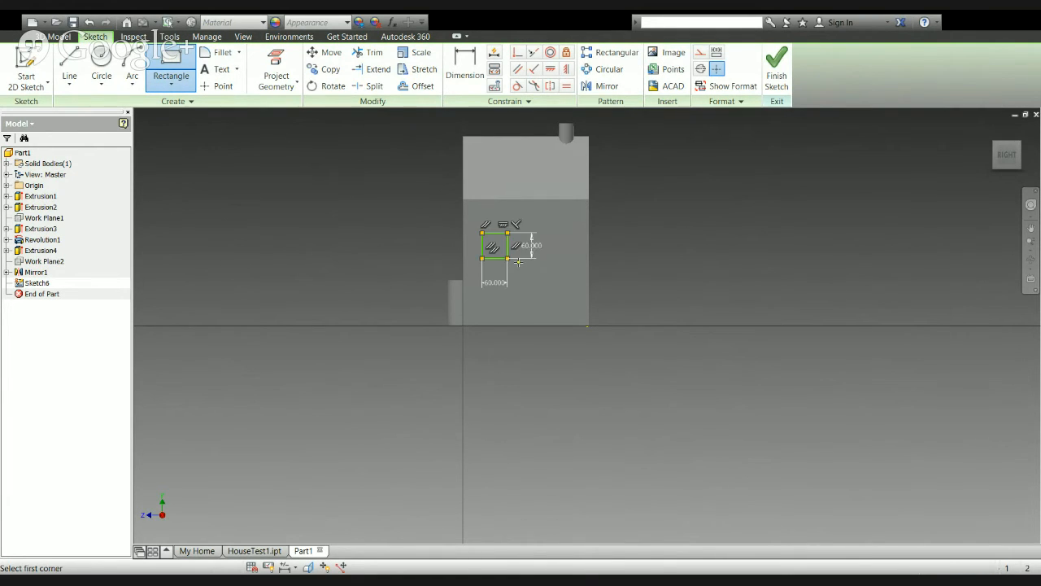
Dimension the window square's upper side 72 in below the top edge of the side wall
mouse_move(1005, 157)
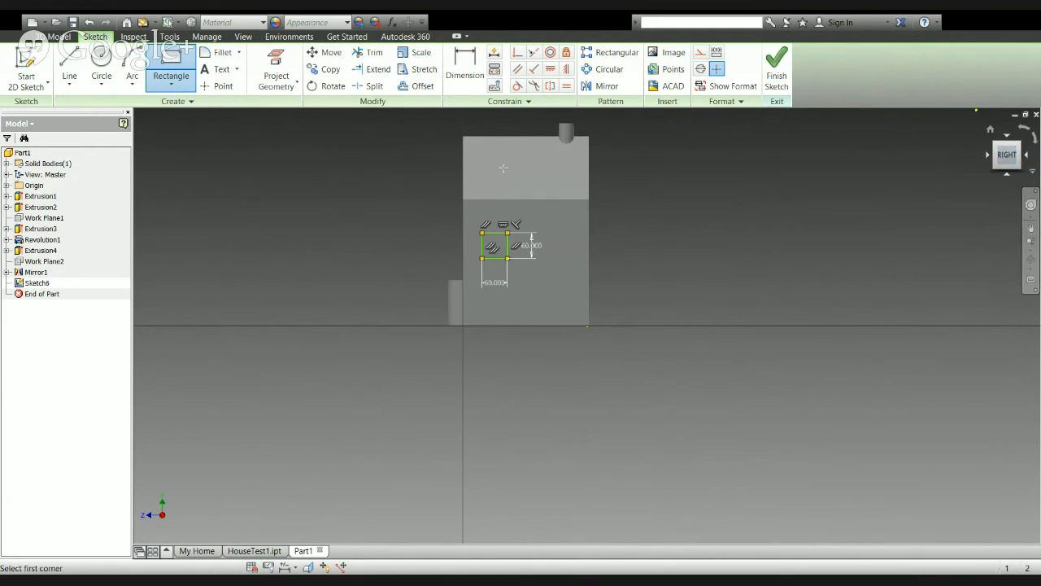
click(1011, 157)
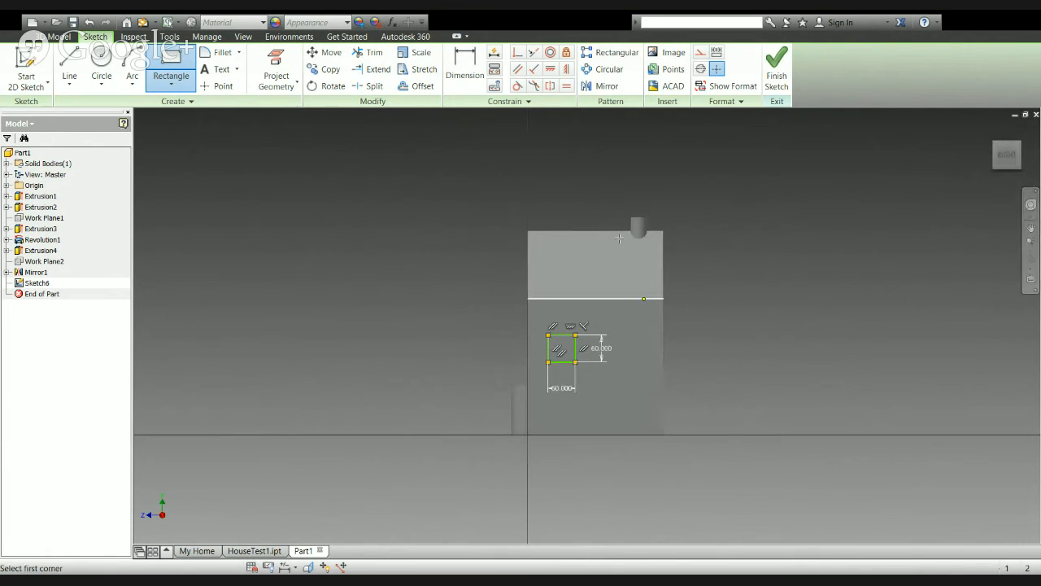
click(1035, 244)
drag(824, 214, 857, 224)
click(342, 379)
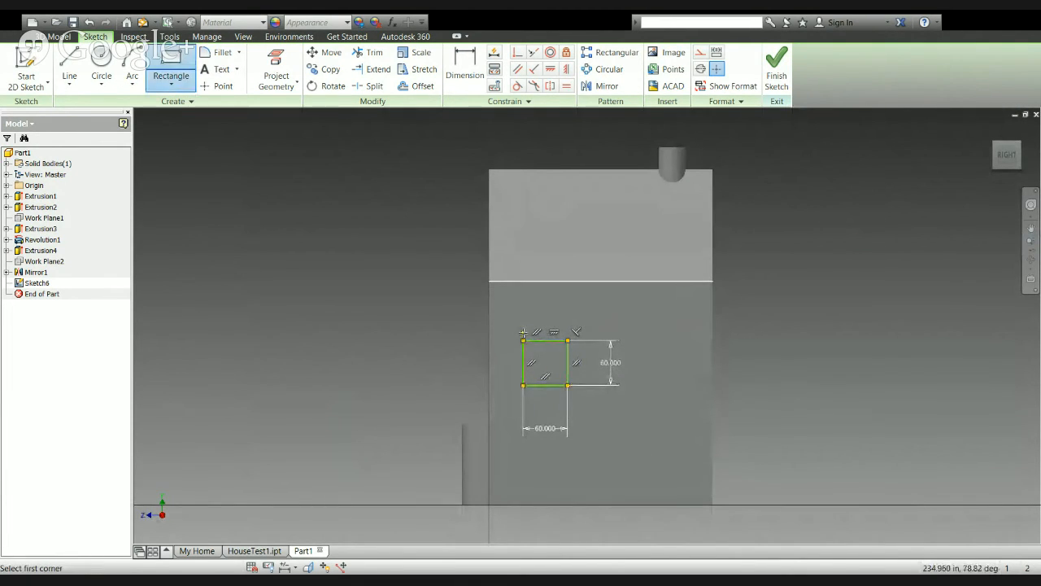
key(Escape)
click(465, 65)
click(573, 282)
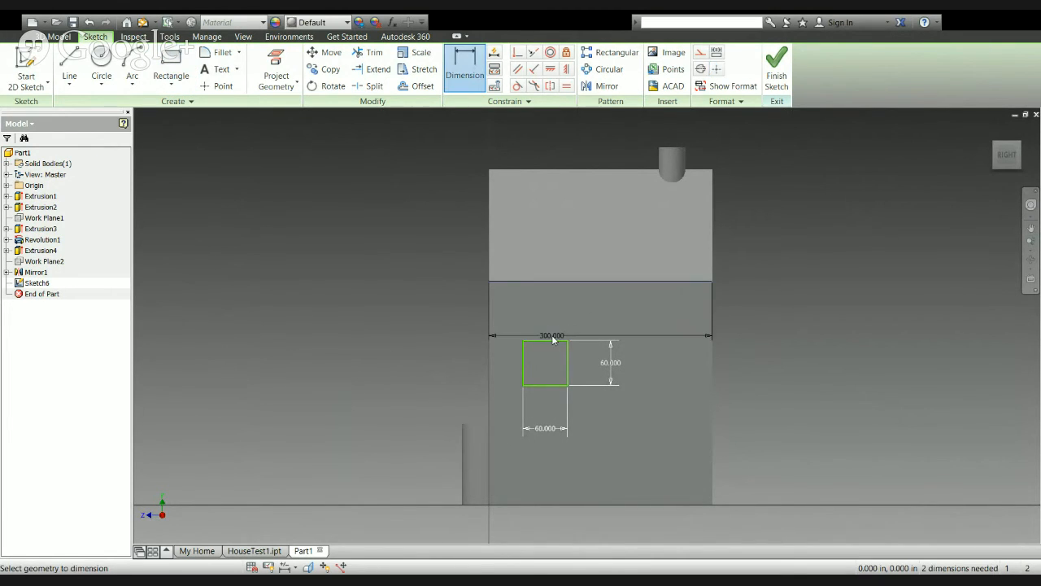
click(547, 340)
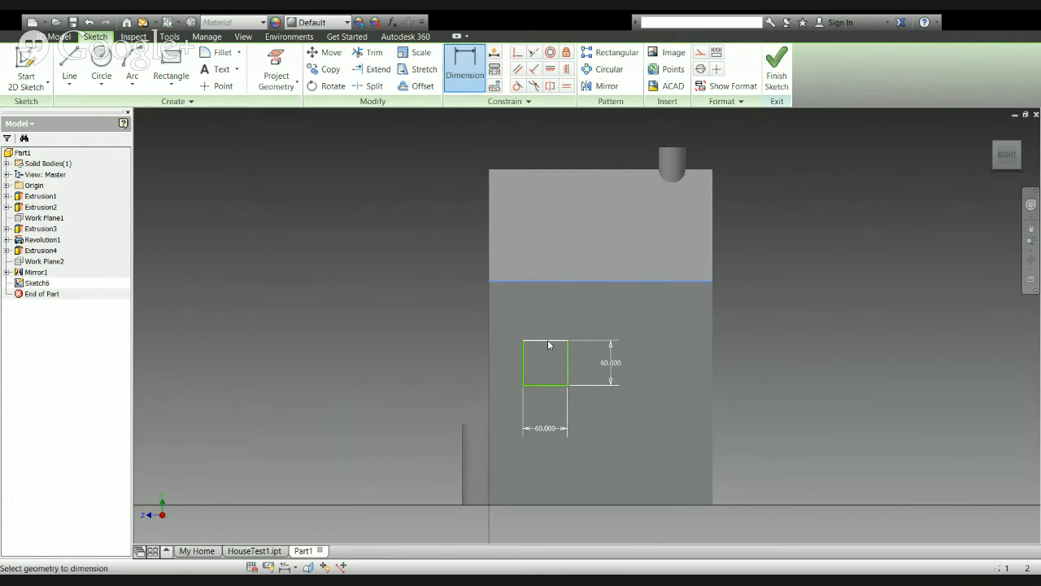
click(374, 322)
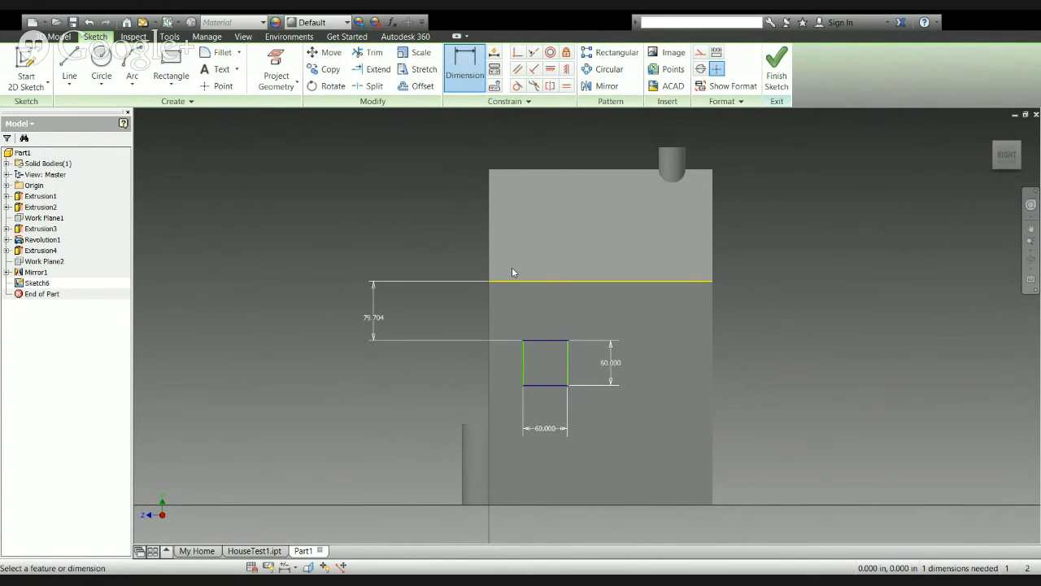
key(Return)
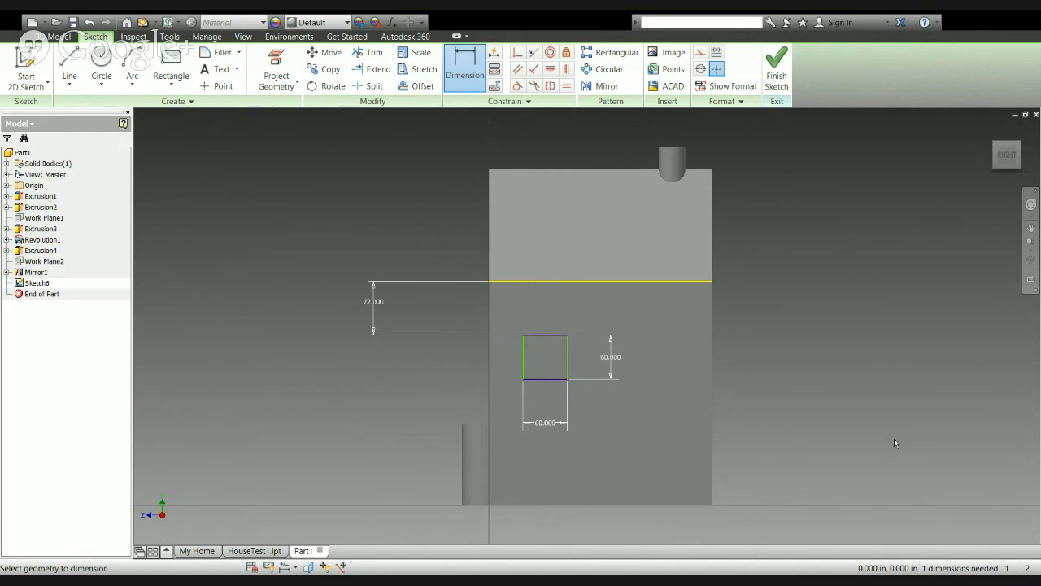
Dimension the window square's left side 60 in from the side wall's front vertical edge
click(524, 363)
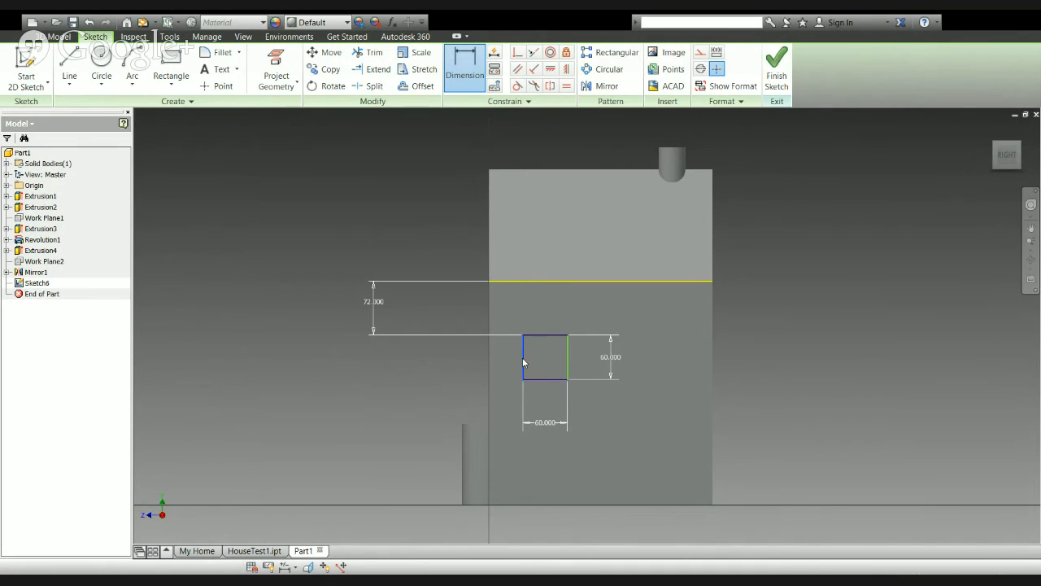
click(488, 364)
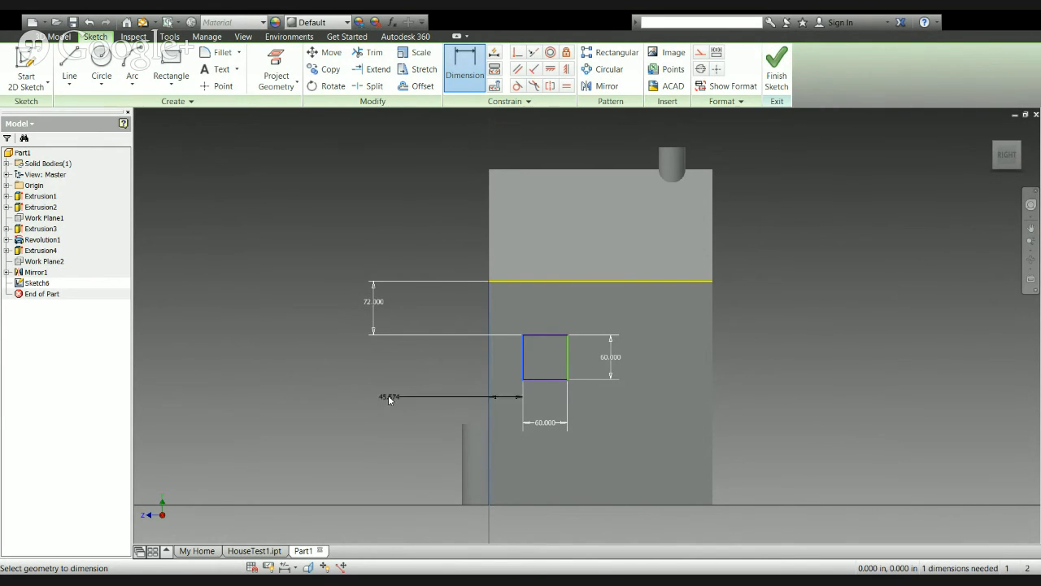
click(388, 393)
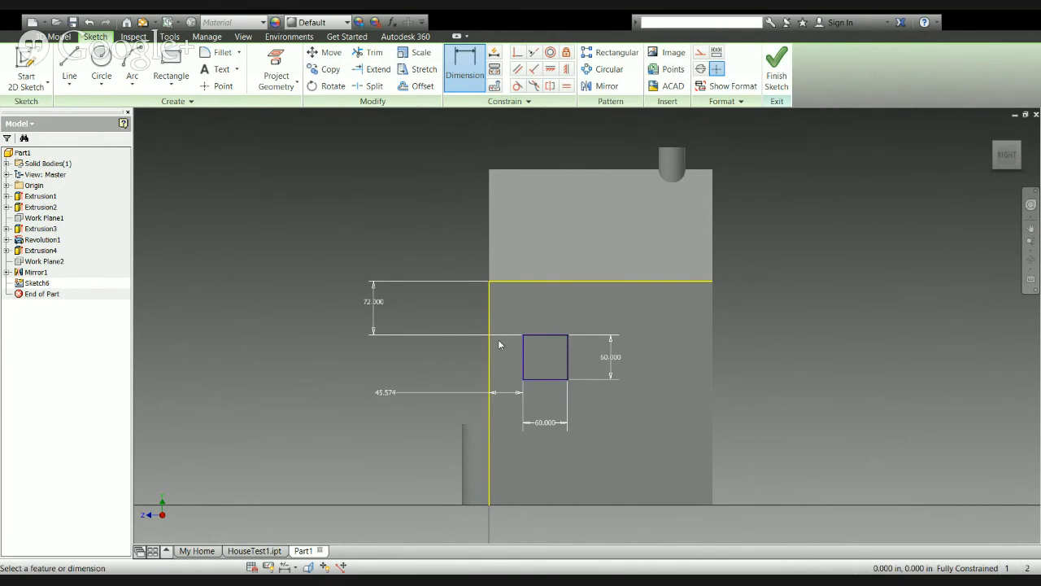
text(60)
key(Return)
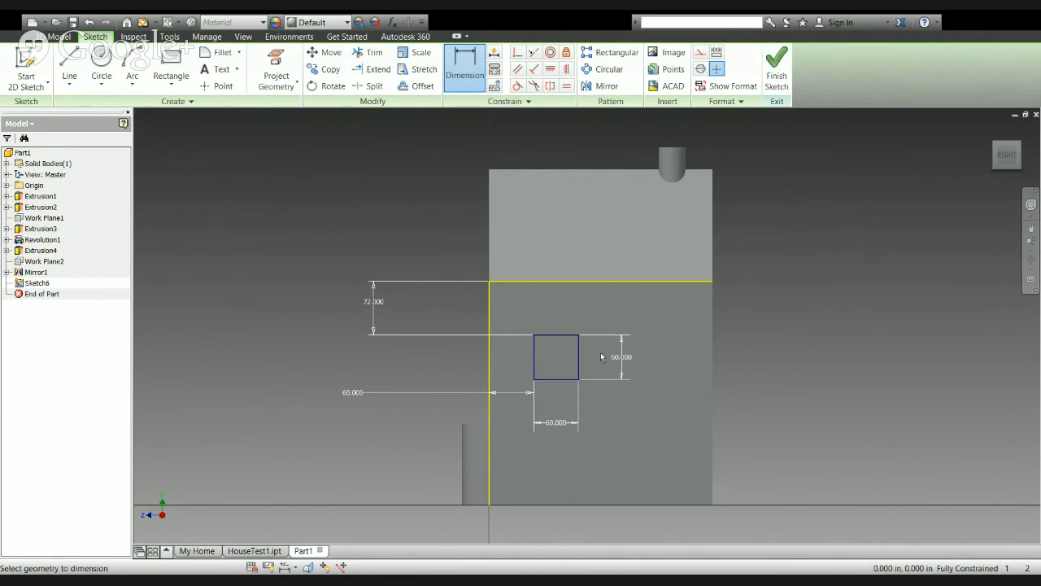
Finish the sketch and extrude the window square as a shallow cut into the right side wall
click(783, 62)
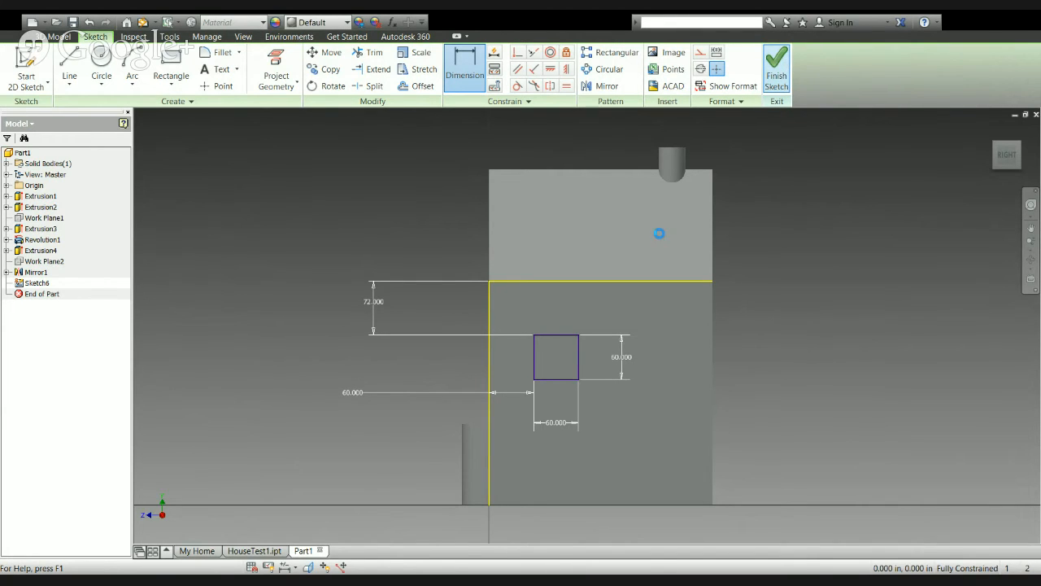
click(75, 61)
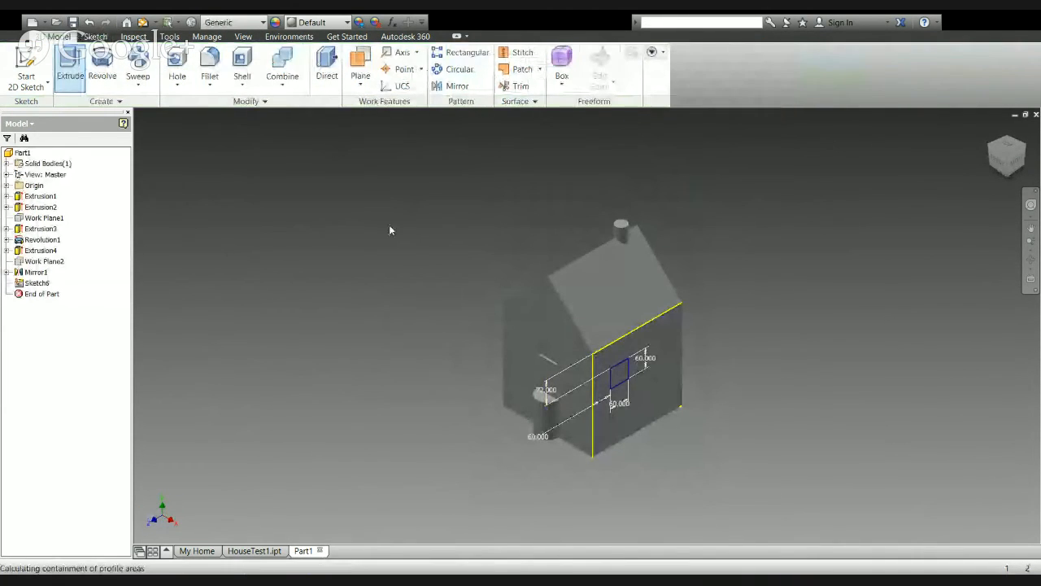
click(619, 373)
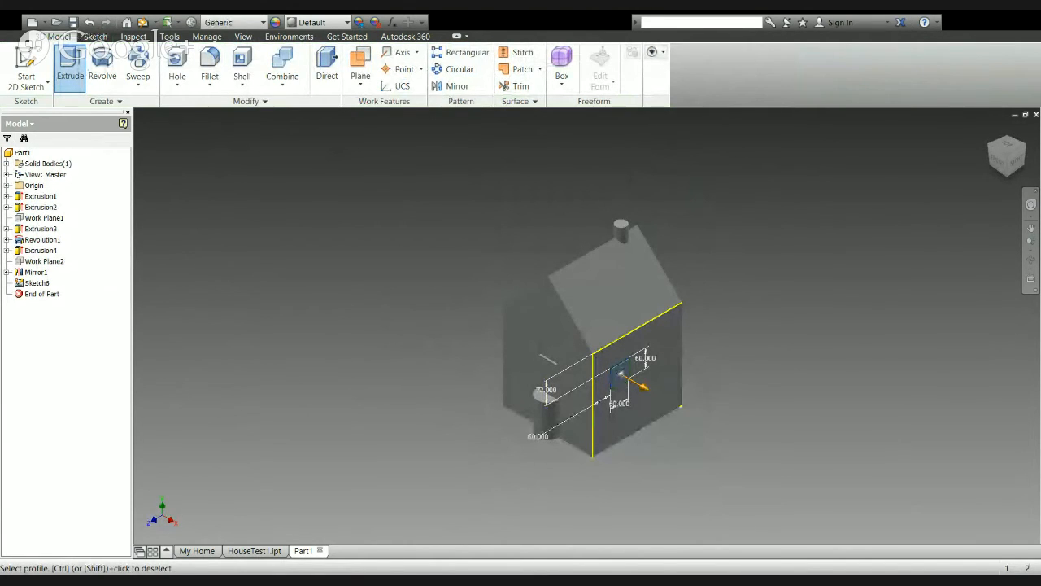
key(Return)
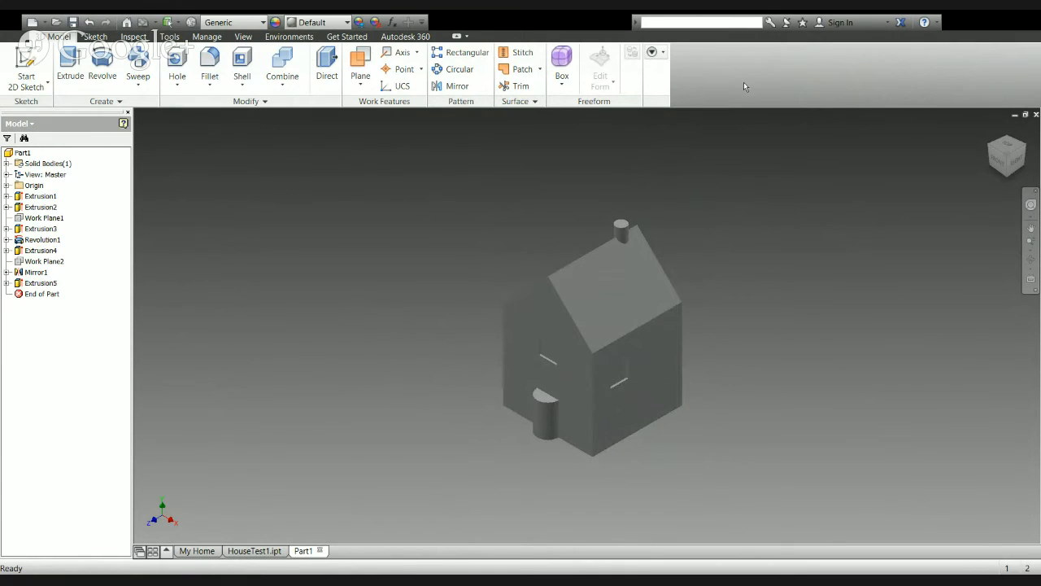
Set up a rectangular pattern of the right side wall's window cut along that wall's lower edge
click(457, 52)
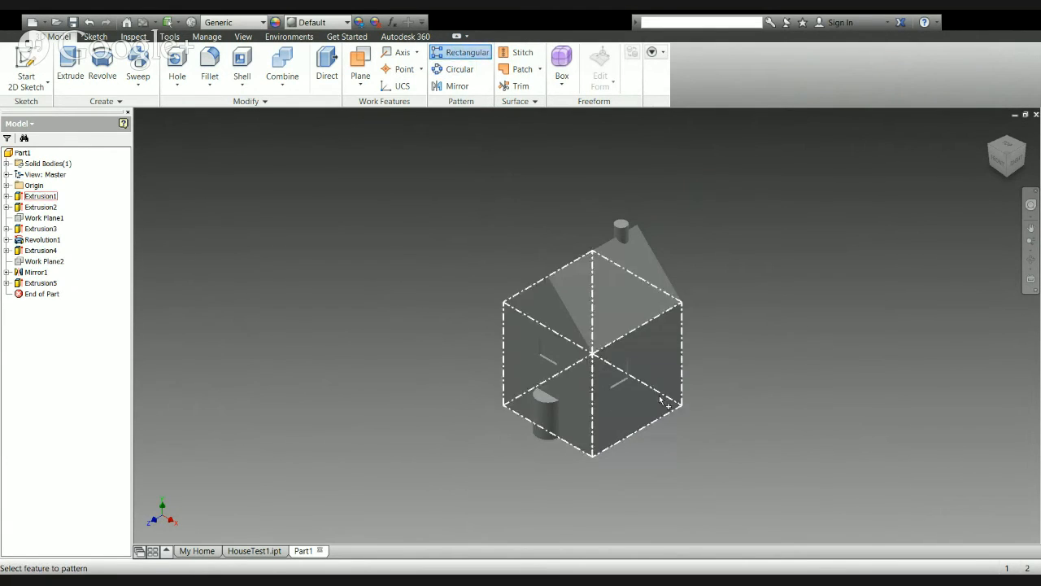
click(630, 383)
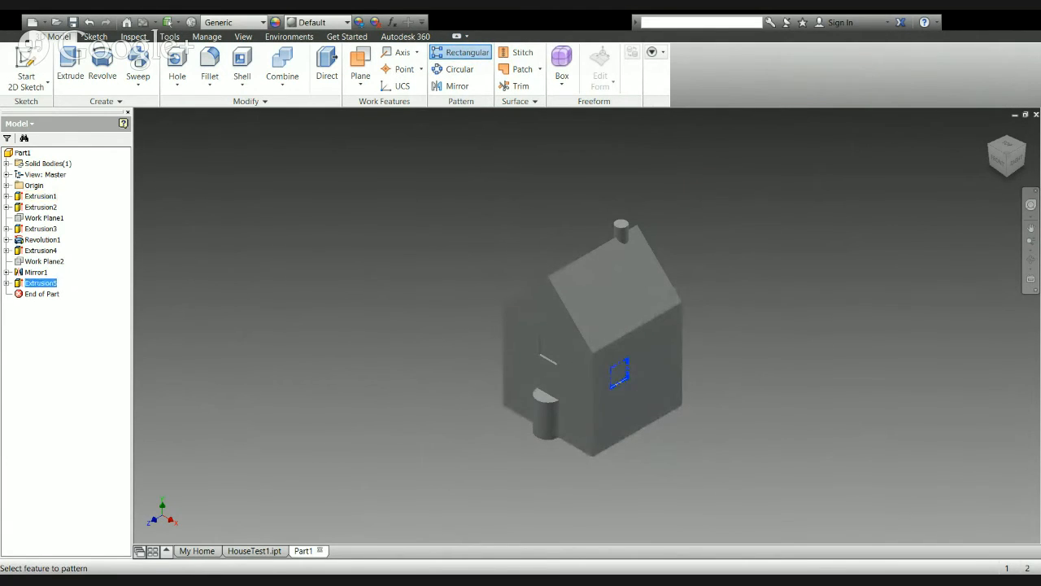
click(632, 458)
click(650, 427)
click(307, 350)
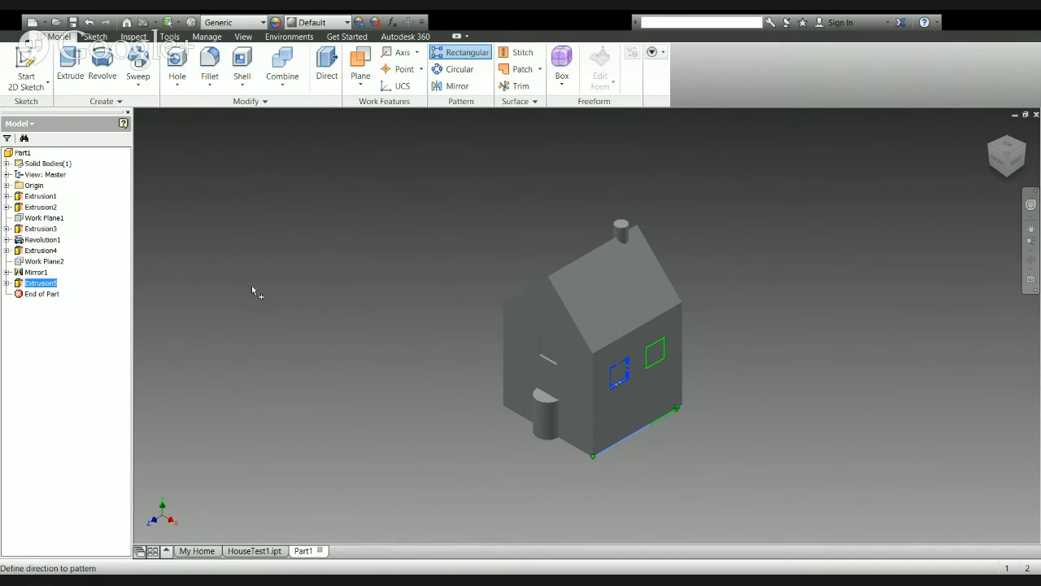
Add a second pattern direction along the front wall's lower edge to repeat the windows on the left side wall, and finish the pattern
click(573, 446)
click(992, 156)
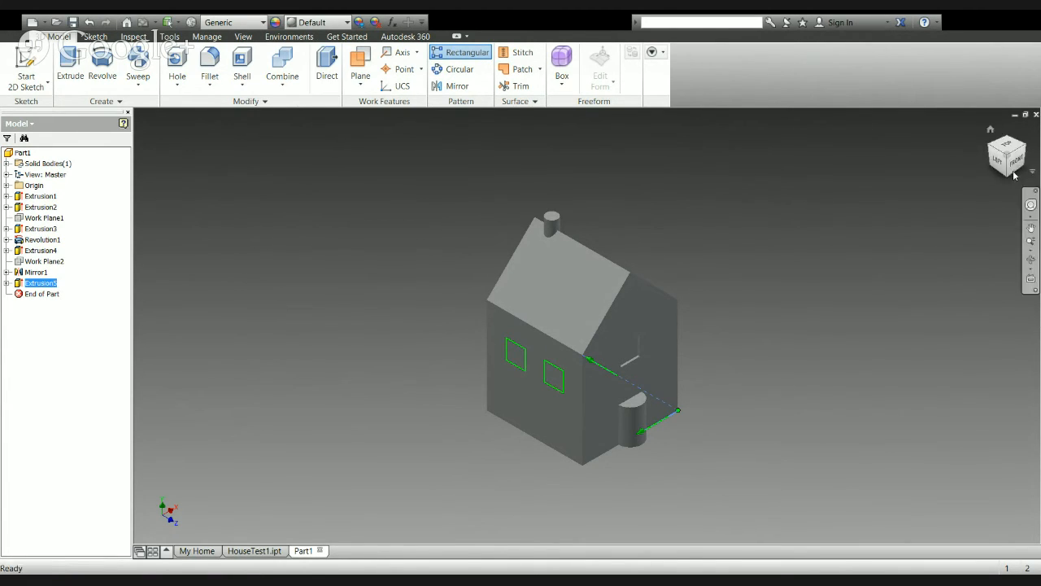
click(1027, 147)
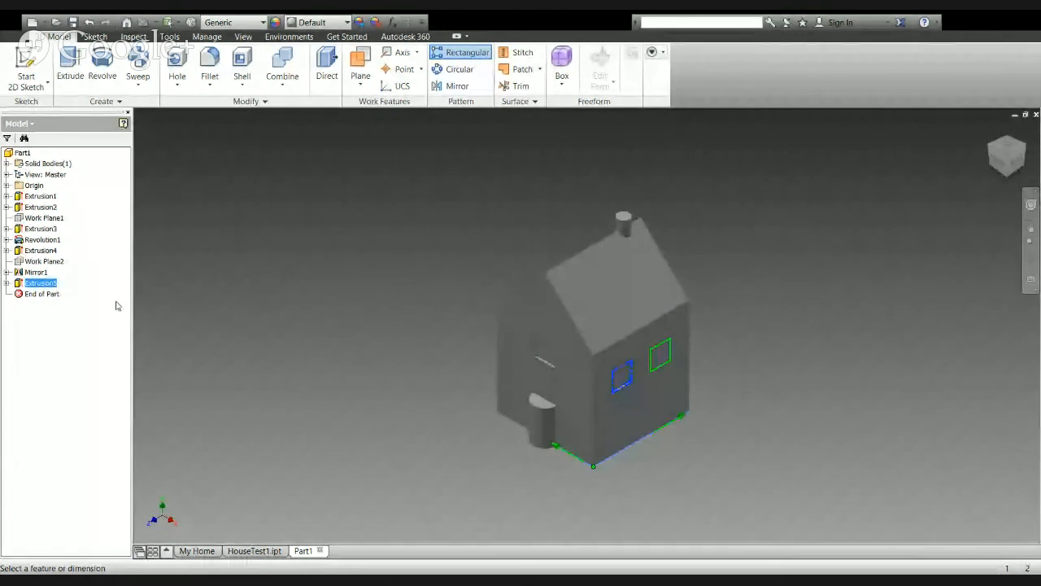
key(Delete)
key(ctrl+z)
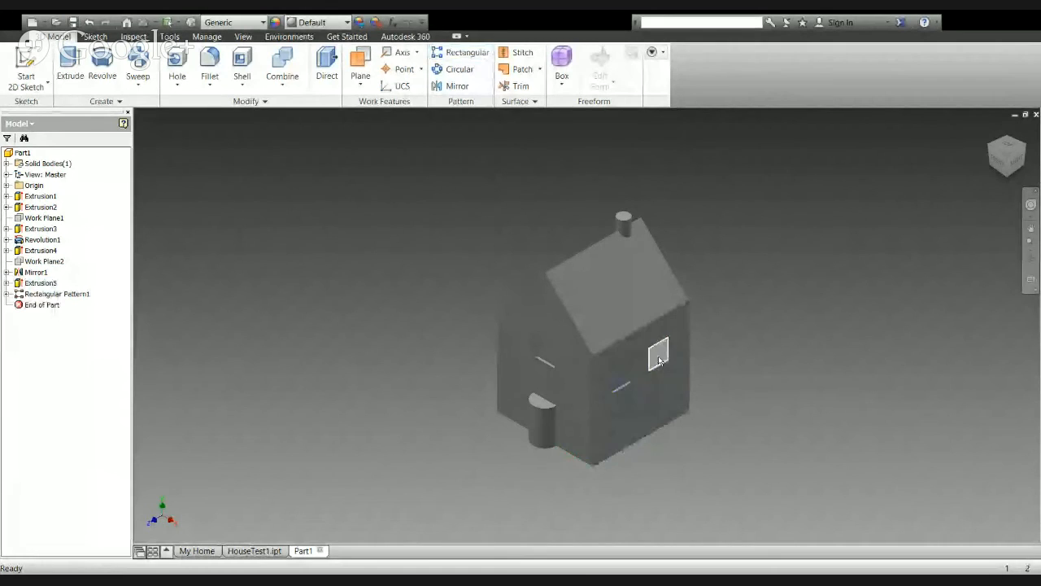
click(993, 152)
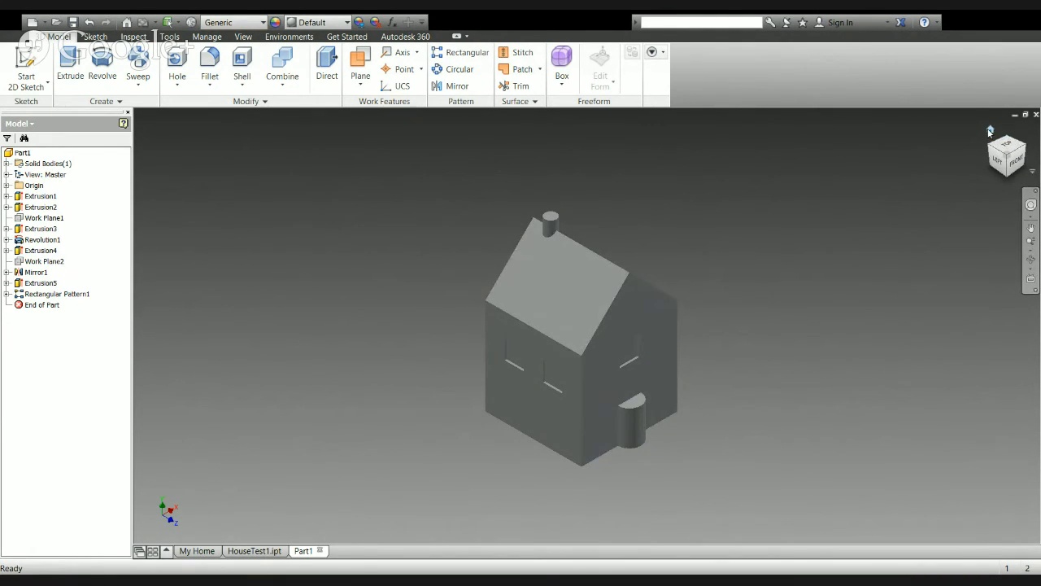
click(990, 128)
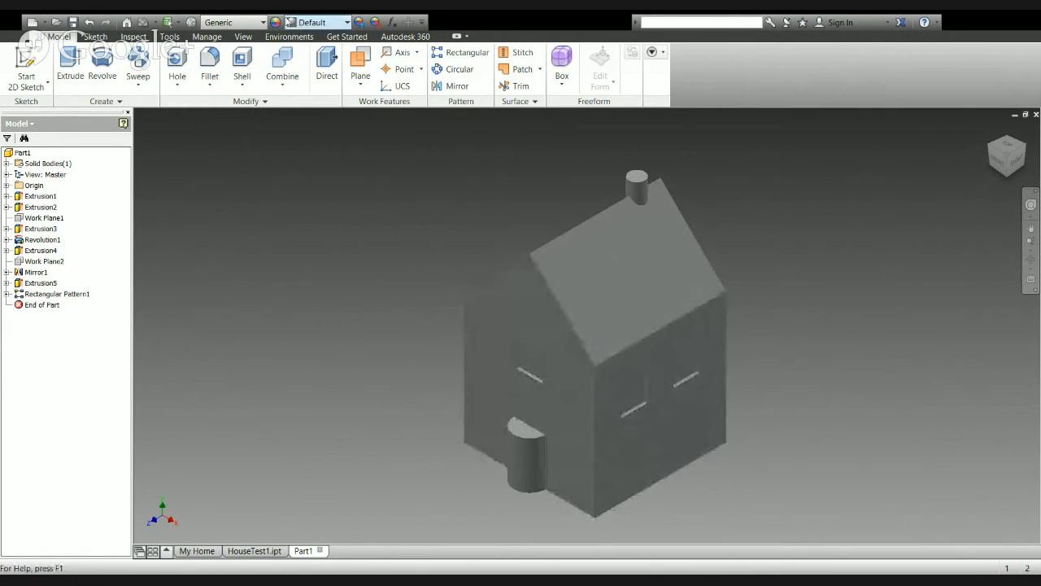
Start a fillet on the vertical corner edges of the house
click(217, 59)
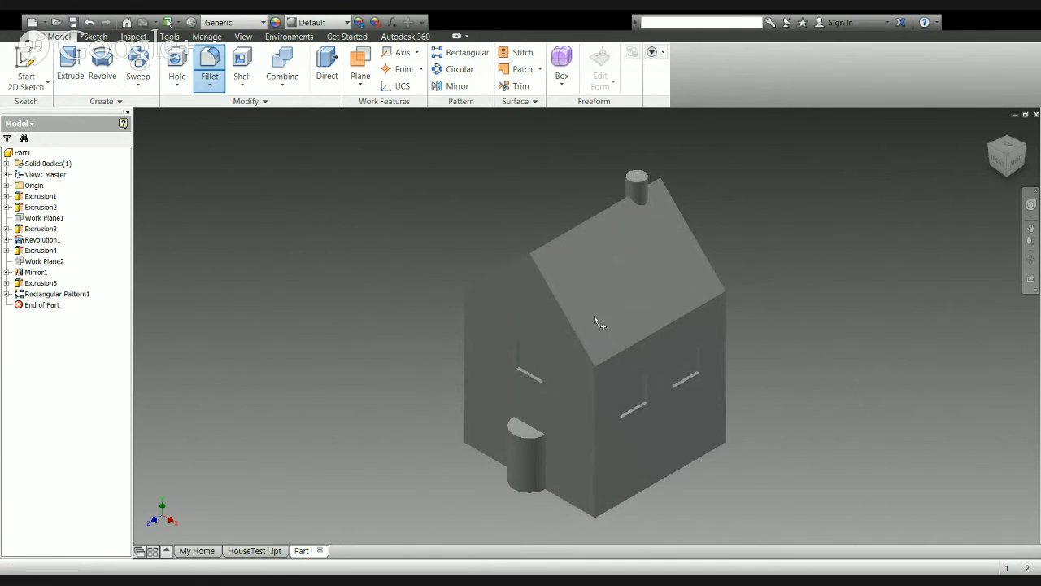
click(594, 403)
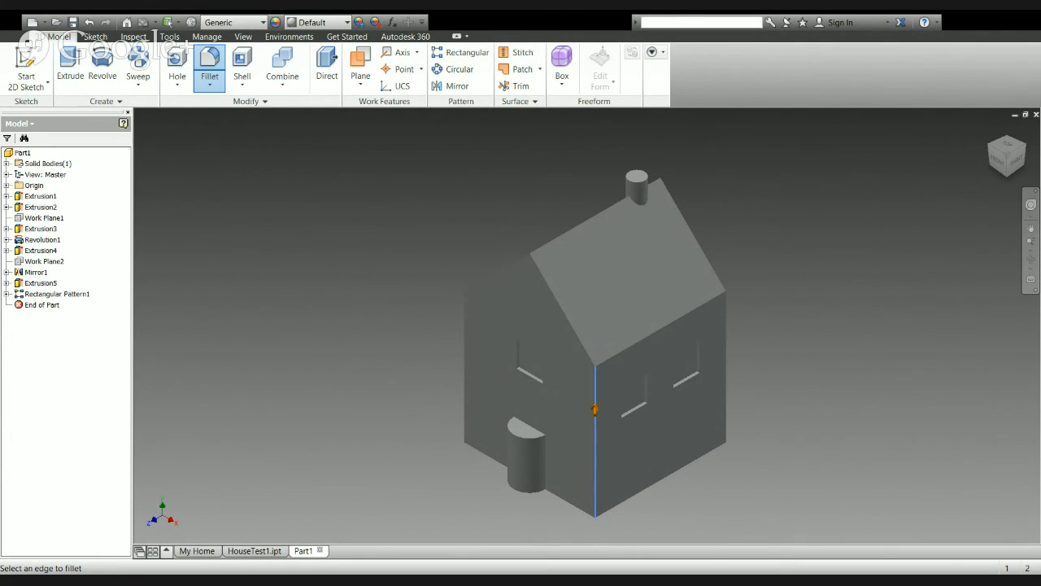
click(594, 409)
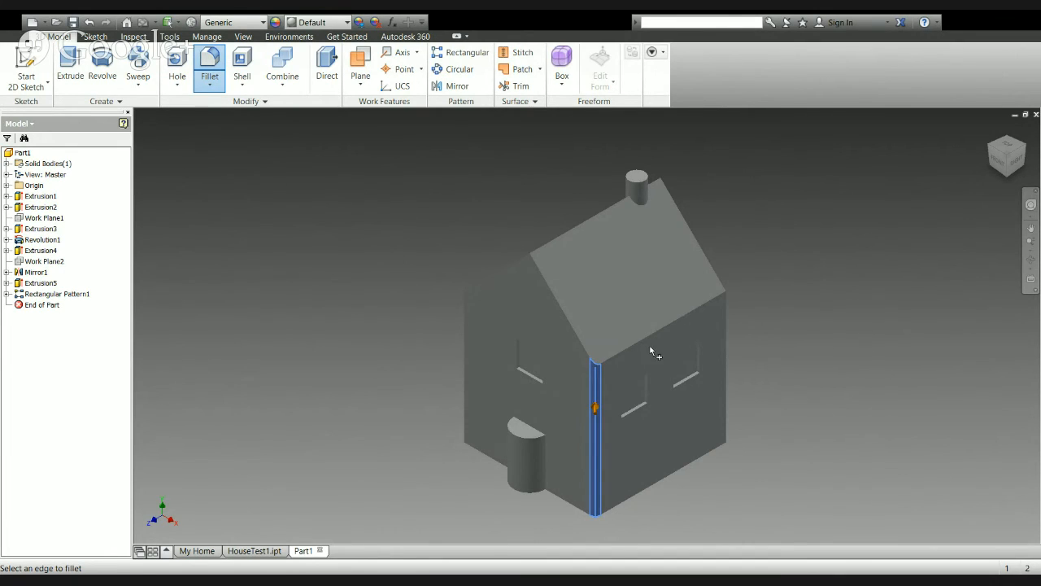
click(729, 374)
click(468, 375)
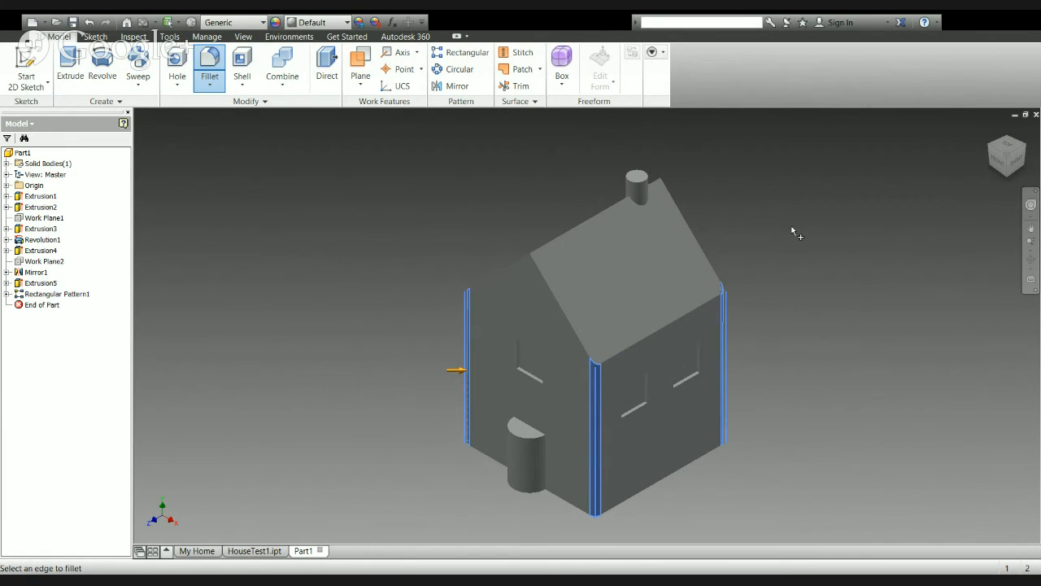
click(992, 152)
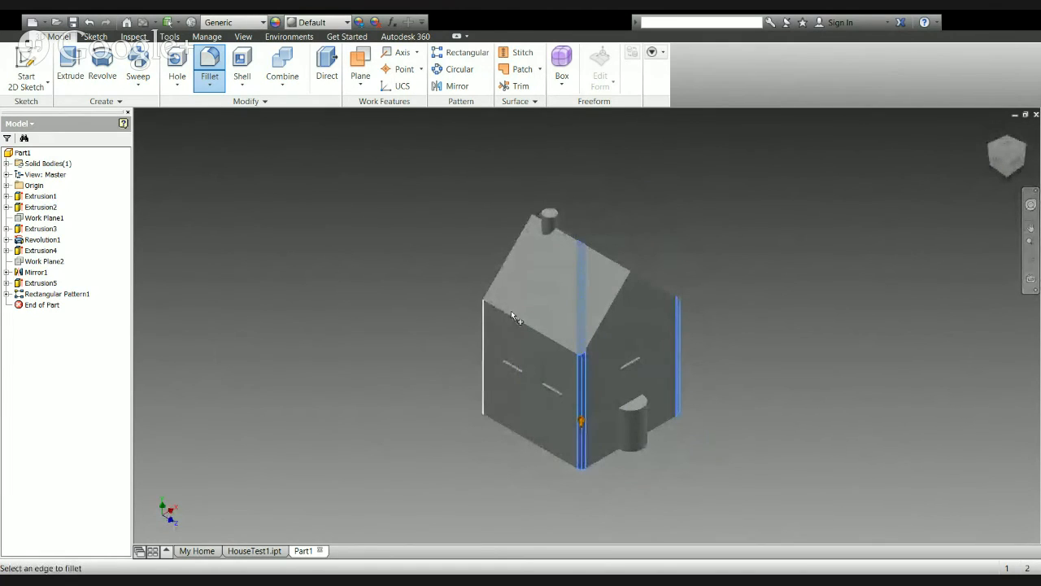
Add the roof's eave edges and the sloping front and back gable edges to the fillet selection
click(533, 327)
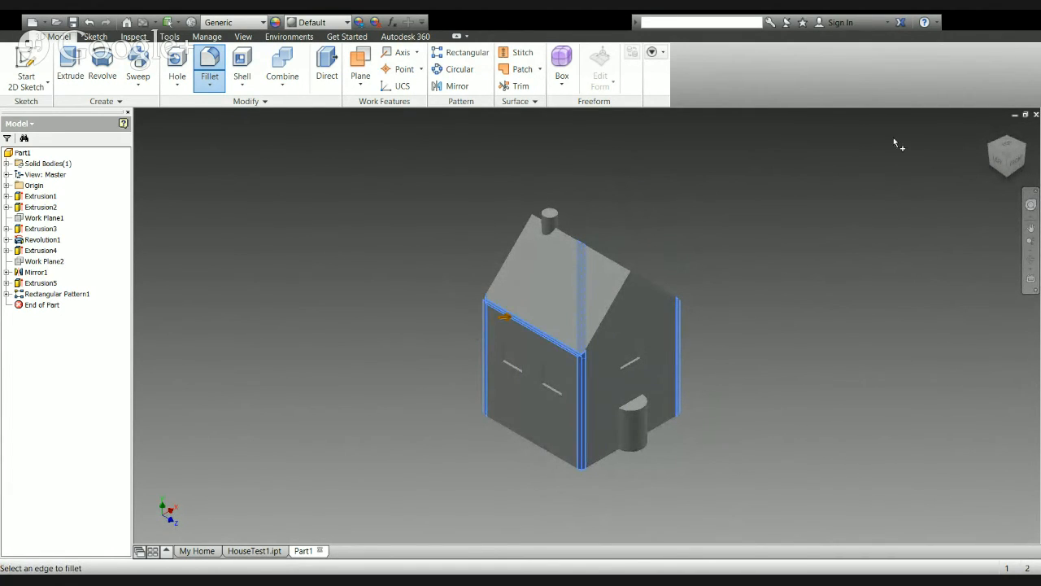
click(1029, 149)
click(686, 305)
click(553, 299)
click(534, 280)
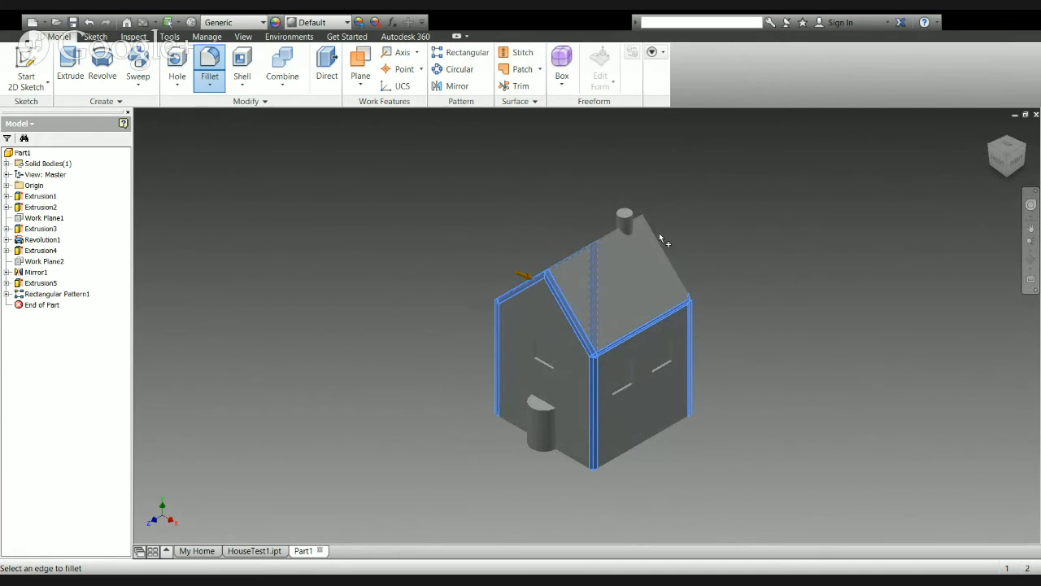
click(660, 241)
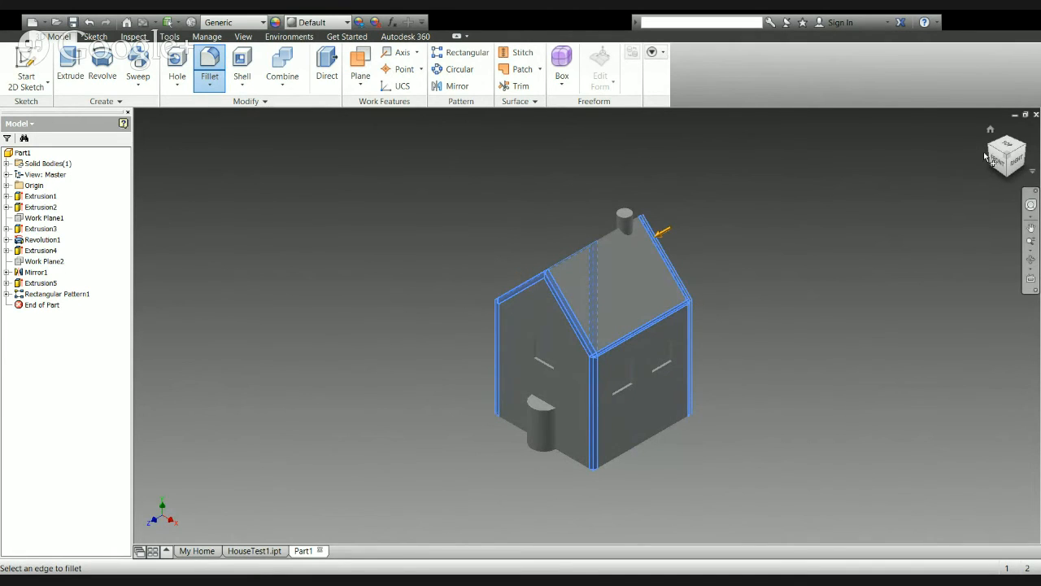
click(990, 149)
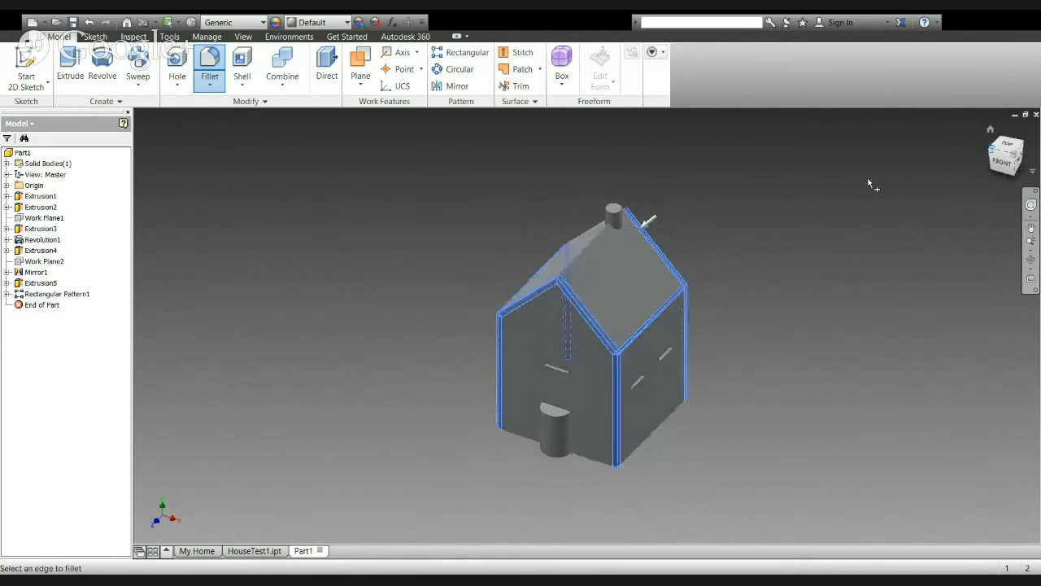
click(512, 255)
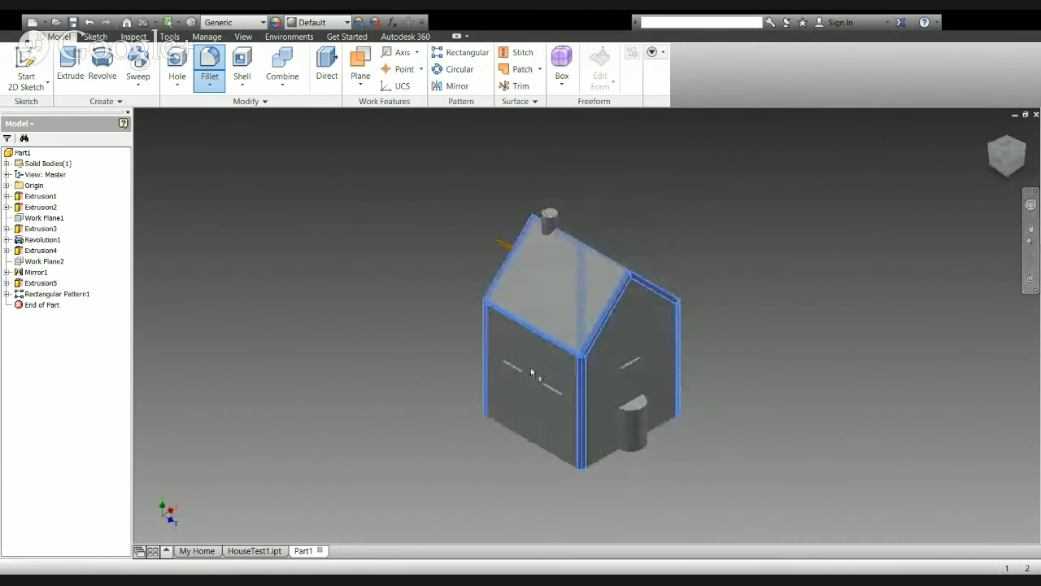
Add the bottom edges around the house to the fillet selection and apply the fillet
click(546, 453)
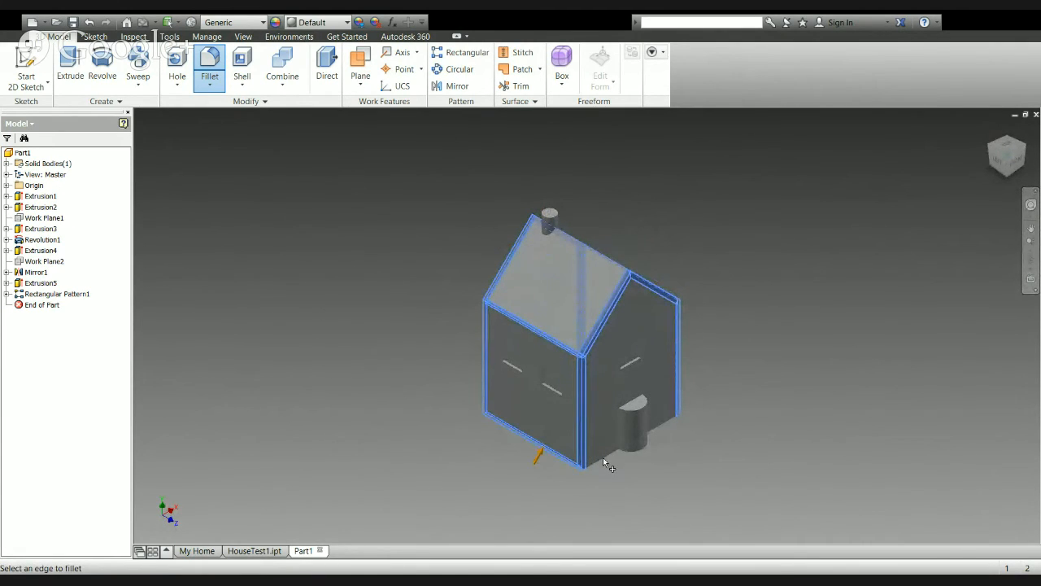
click(612, 456)
click(662, 425)
click(1031, 146)
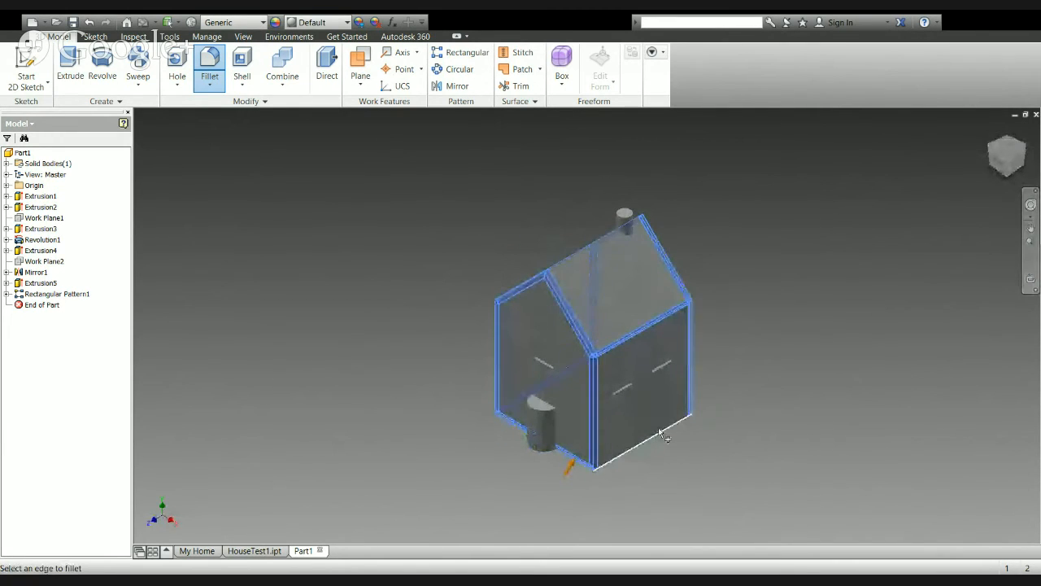
click(1030, 146)
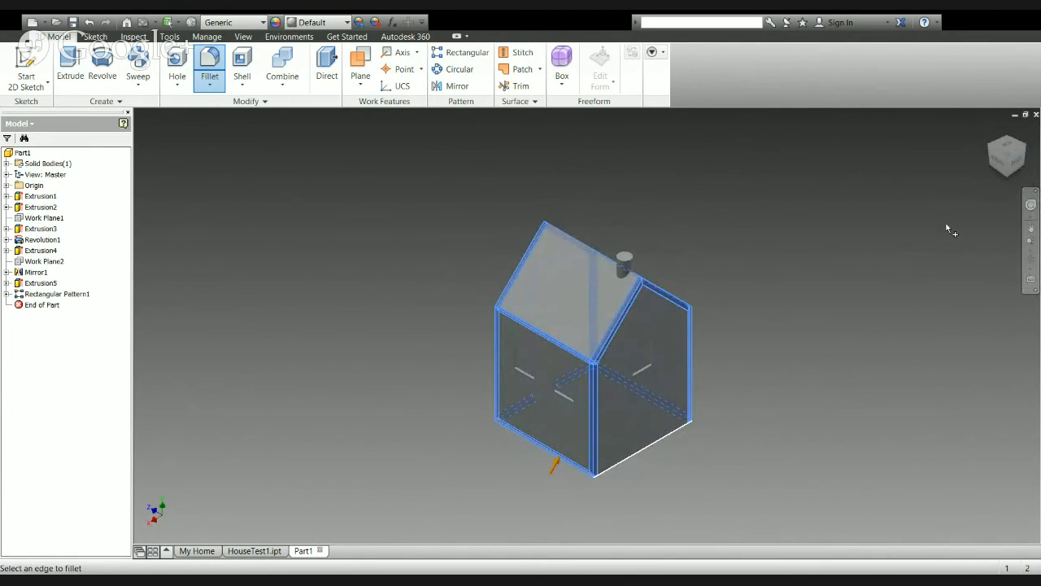
mouse_move(1013, 160)
mouse_down()
mouse_move(1013, 115)
mouse_move(1012, 140)
mouse_up()
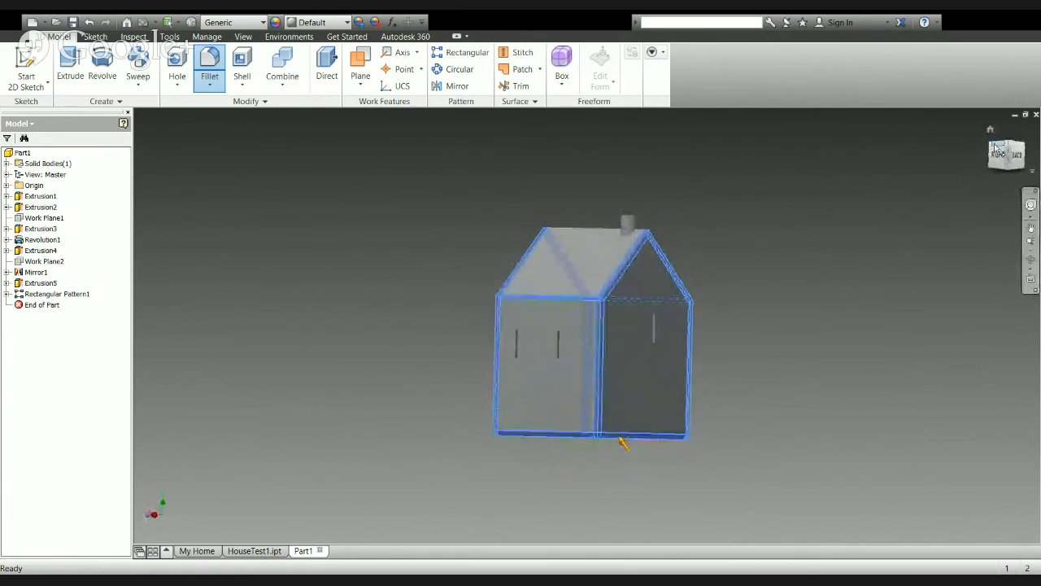
click(991, 129)
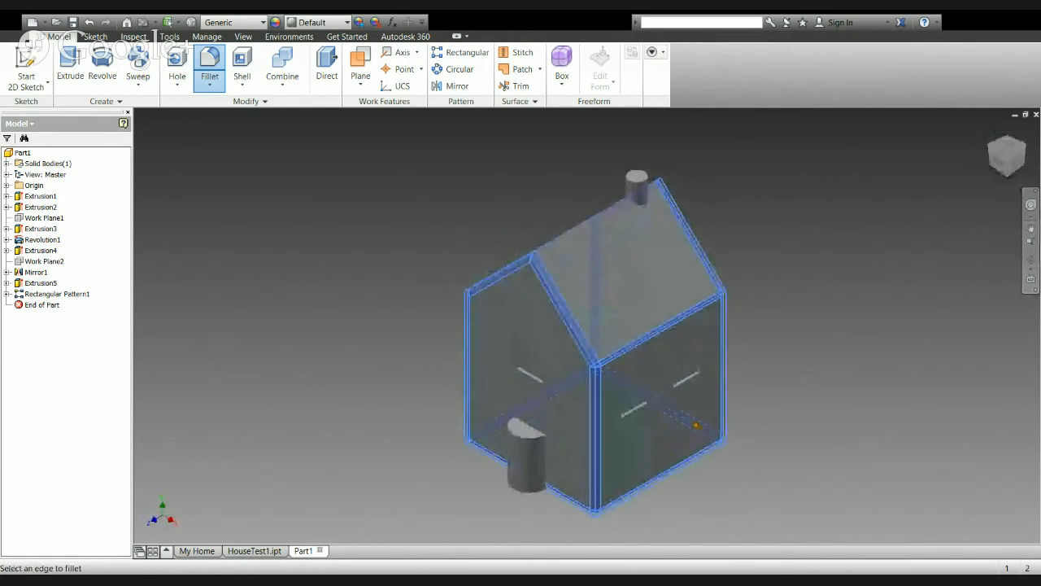
click(871, 434)
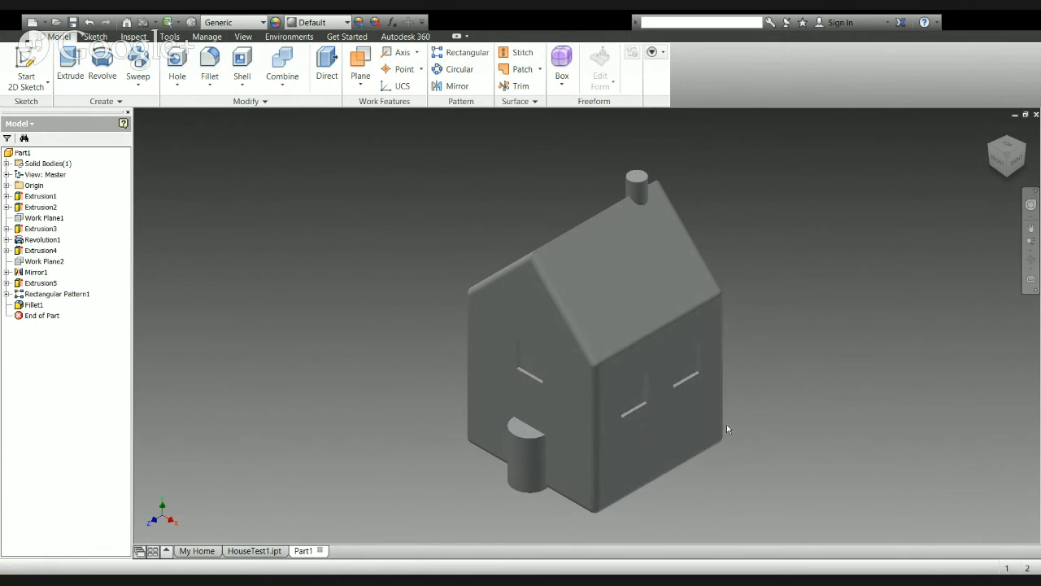
click(209, 80)
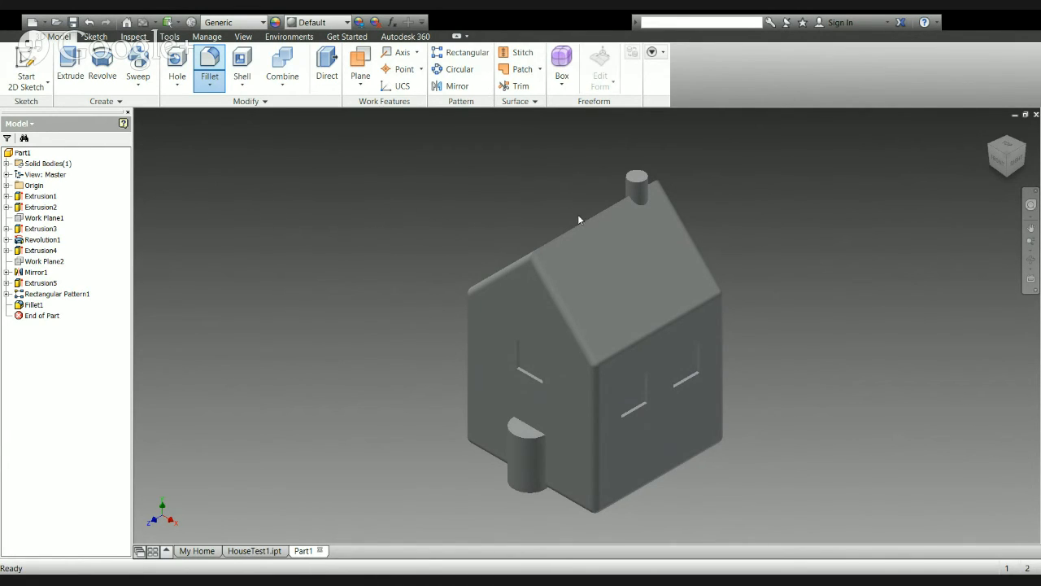
key(ctrl+shift+k)
click(528, 255)
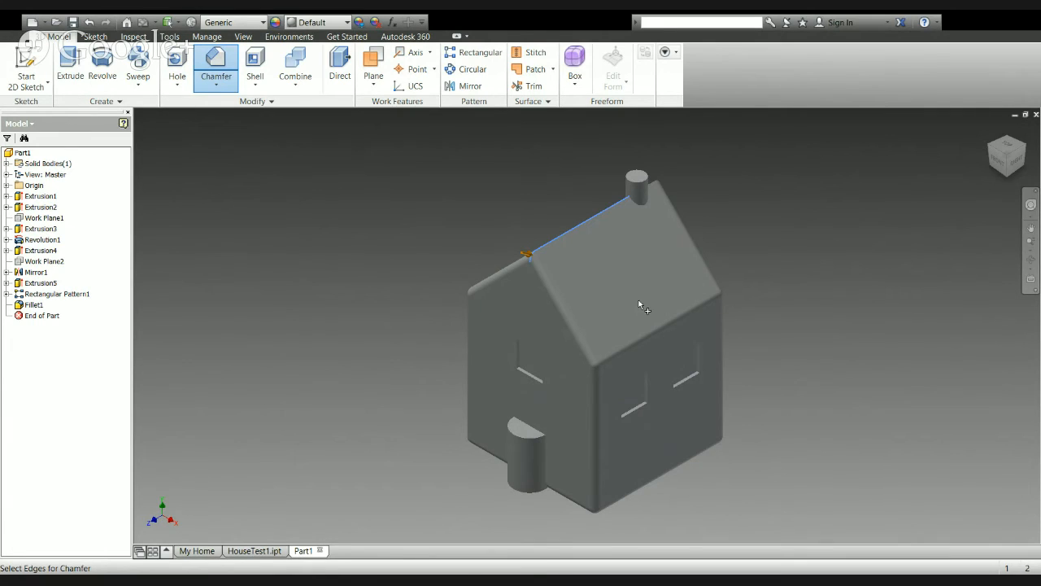
key(Escape)
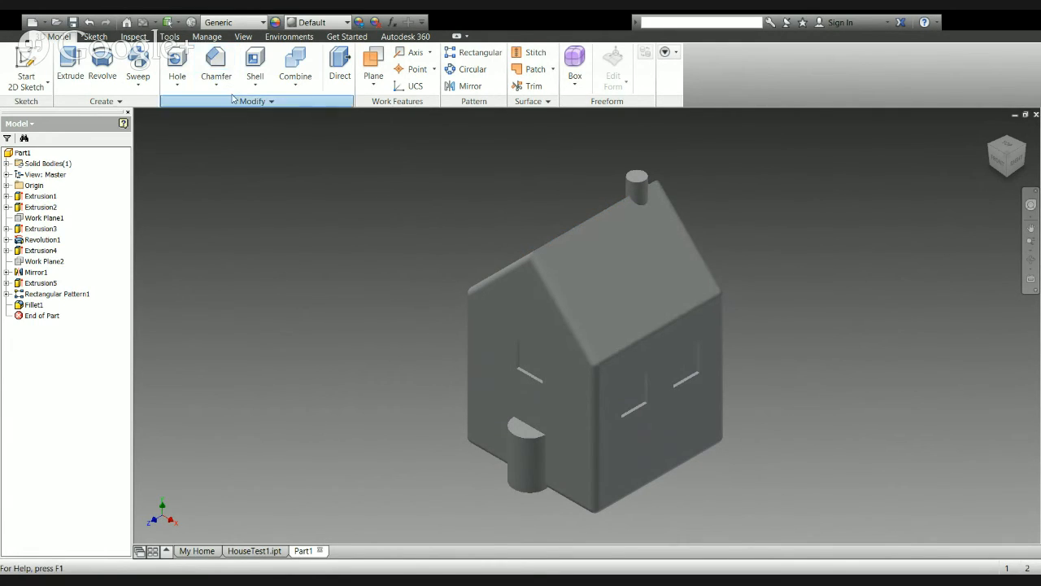
Fillet the roof ridge in front of the chimney and the short ridge section behind it
key(f)
click(606, 219)
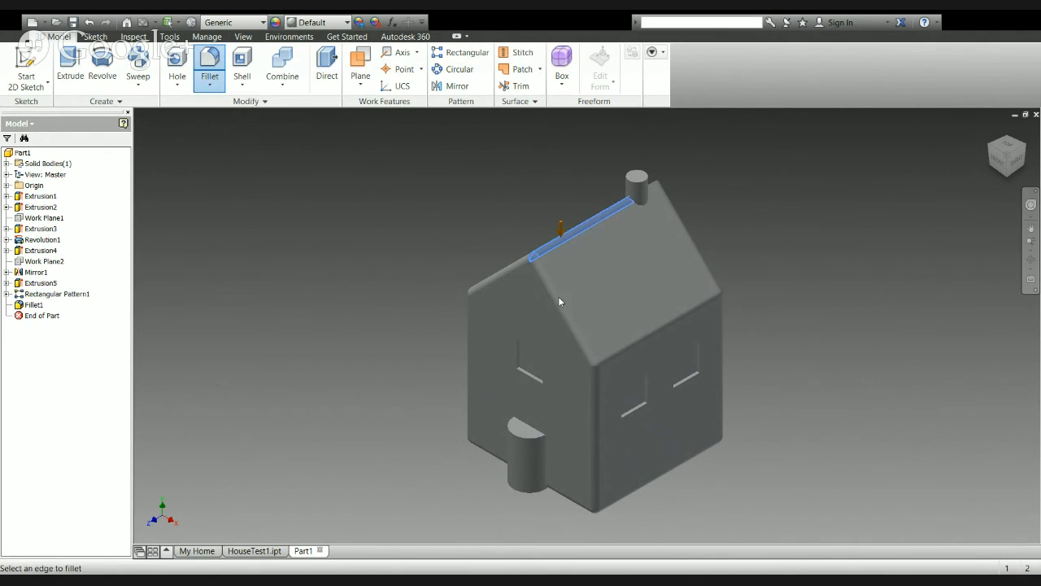
key(Return)
click(653, 186)
click(211, 61)
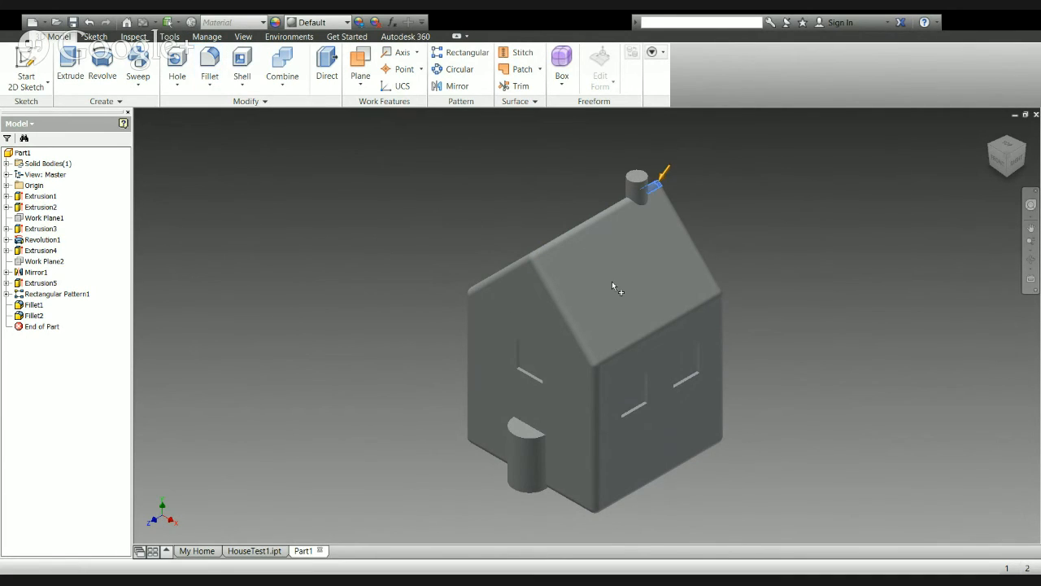
key(Return)
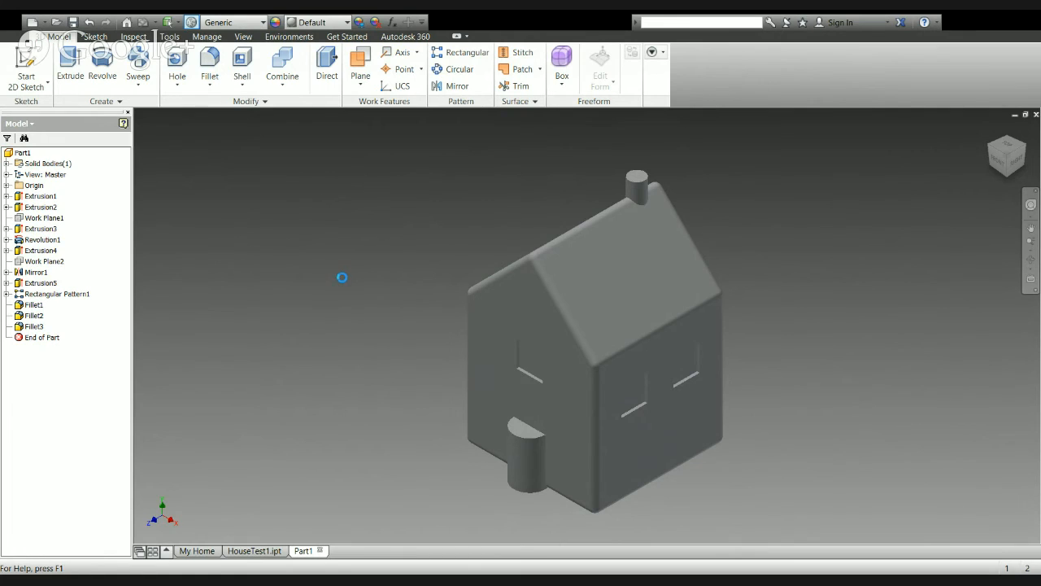
Set the part's material to Wood (Birch)
click(192, 22)
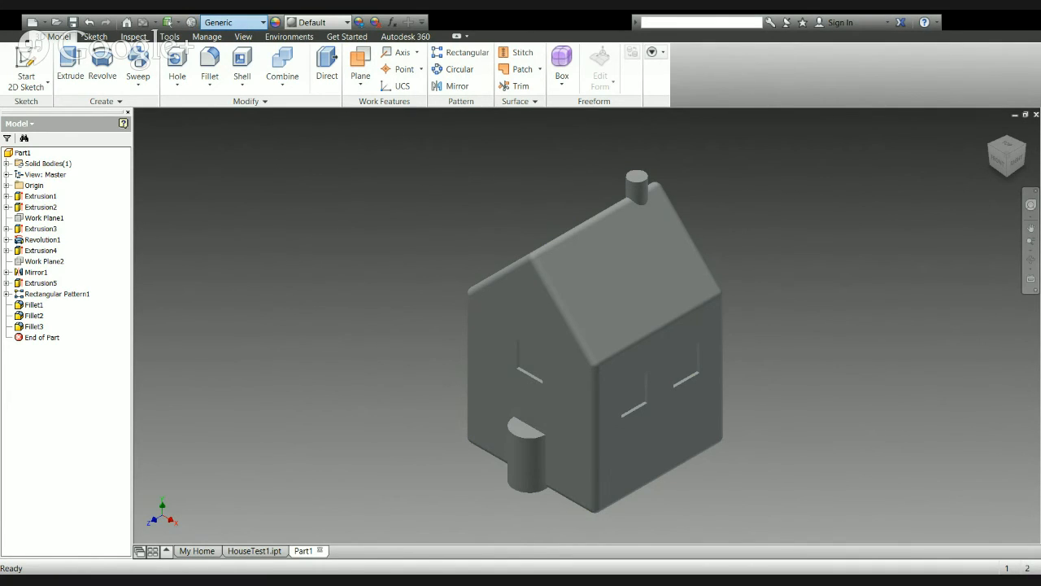
click(212, 403)
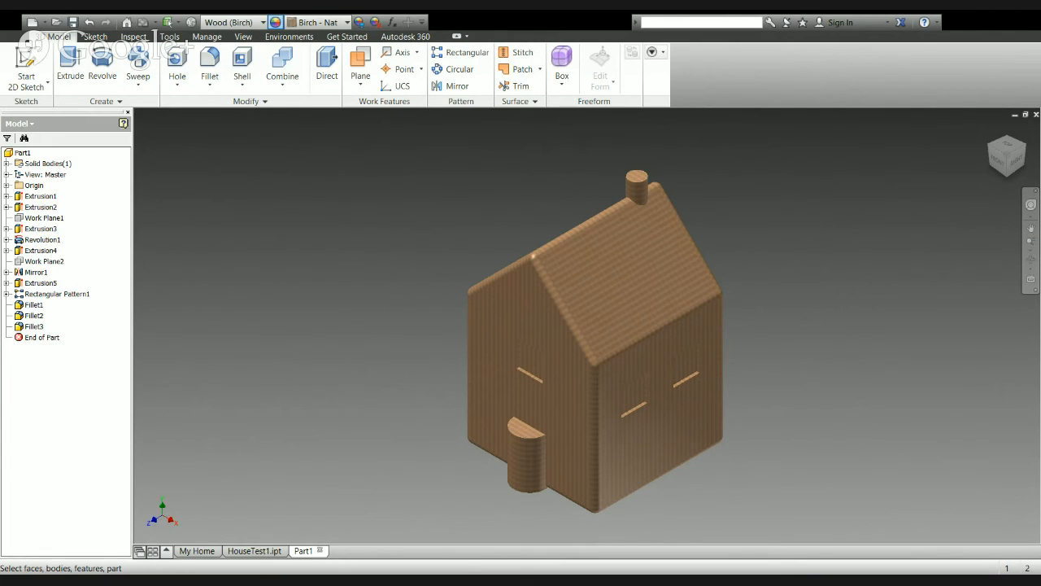
Apply the Shingle appearance to both roof slopes and to the ridge fillets in front of and behind the chimney
click(624, 286)
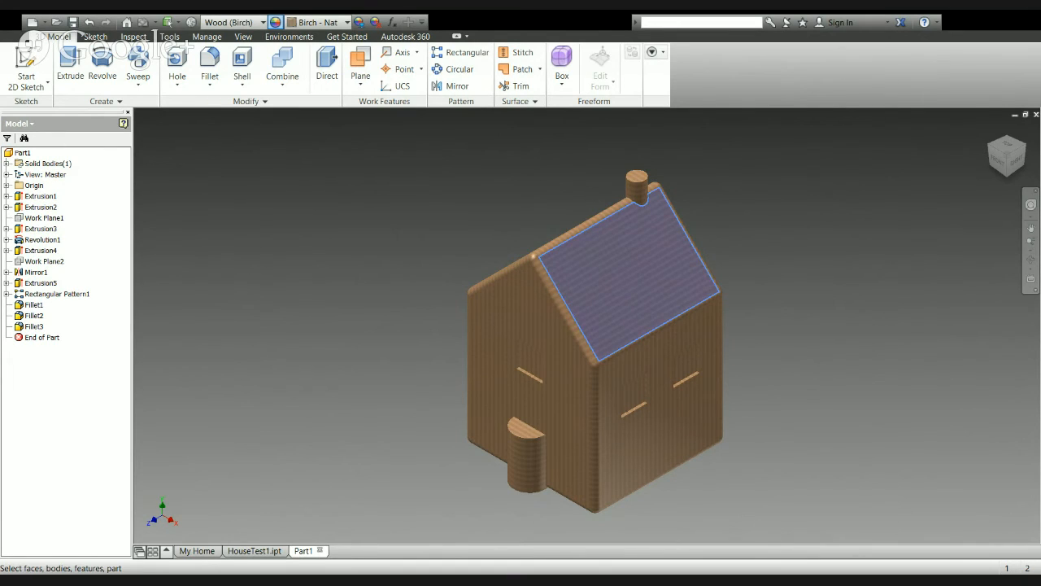
click(992, 146)
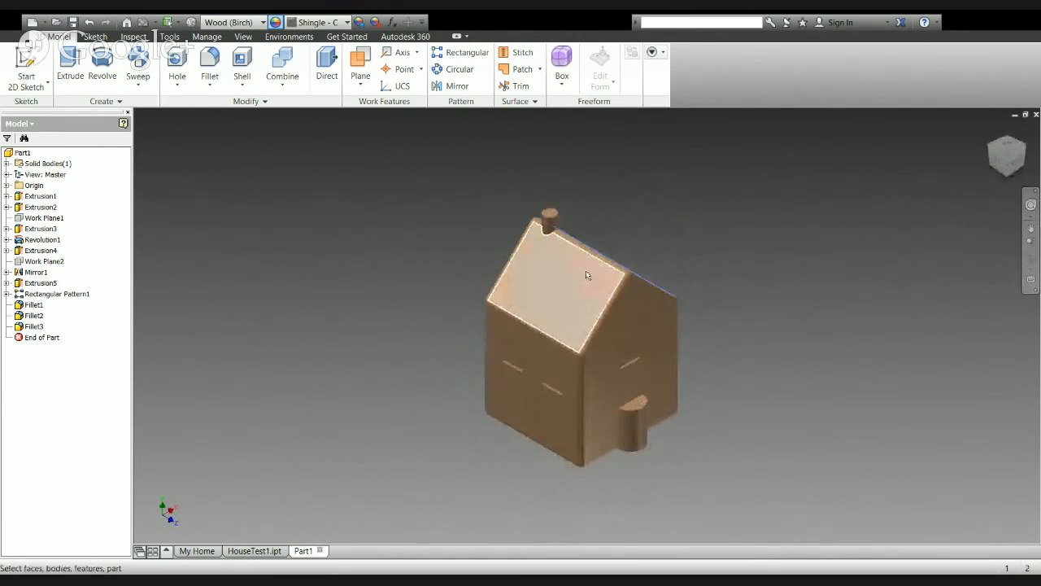
click(732, 221)
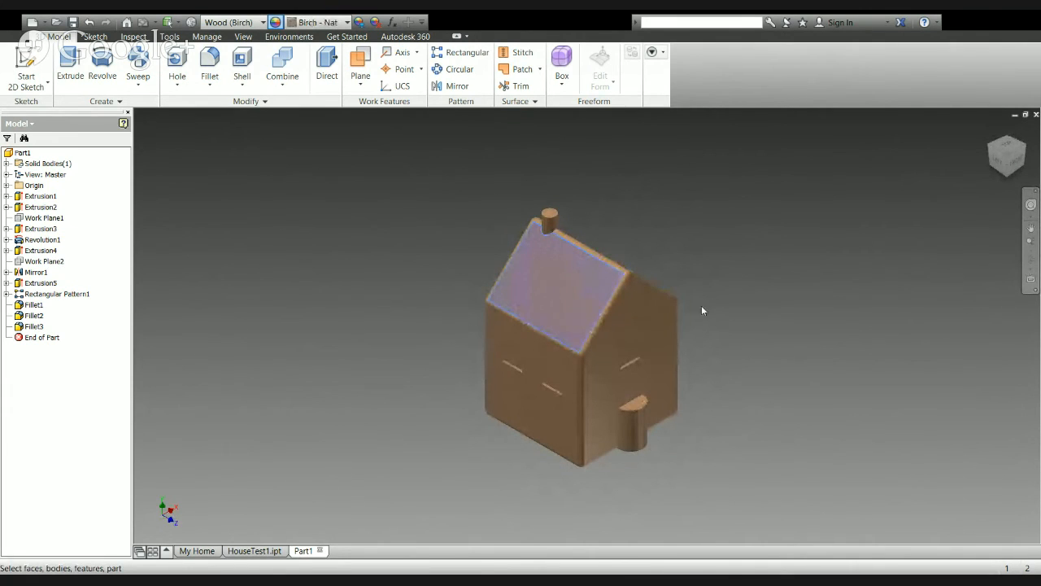
click(328, 242)
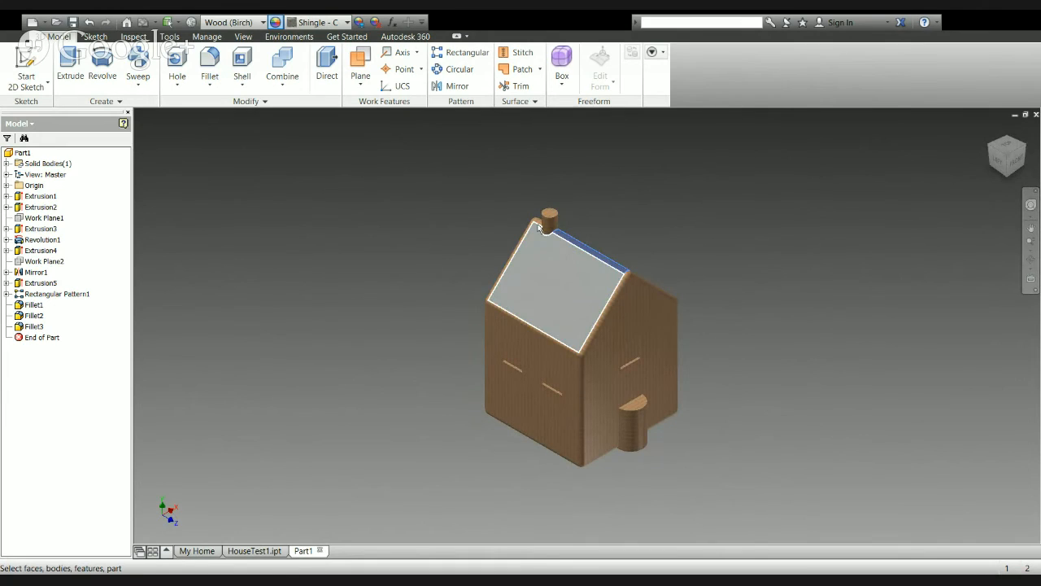
click(540, 223)
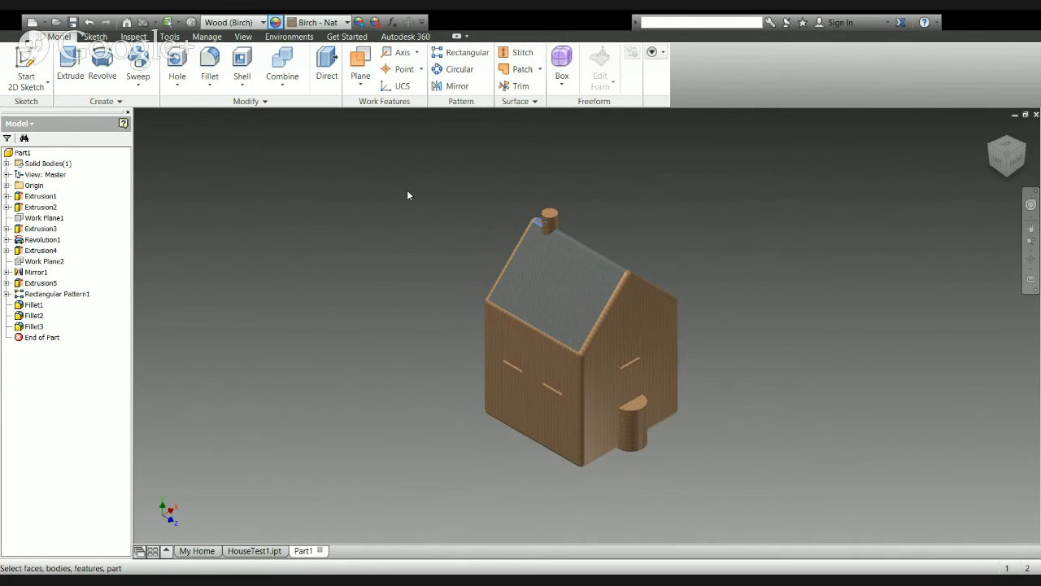
click(329, 242)
Give the curved front face of the door a shiny metal appearance
click(633, 424)
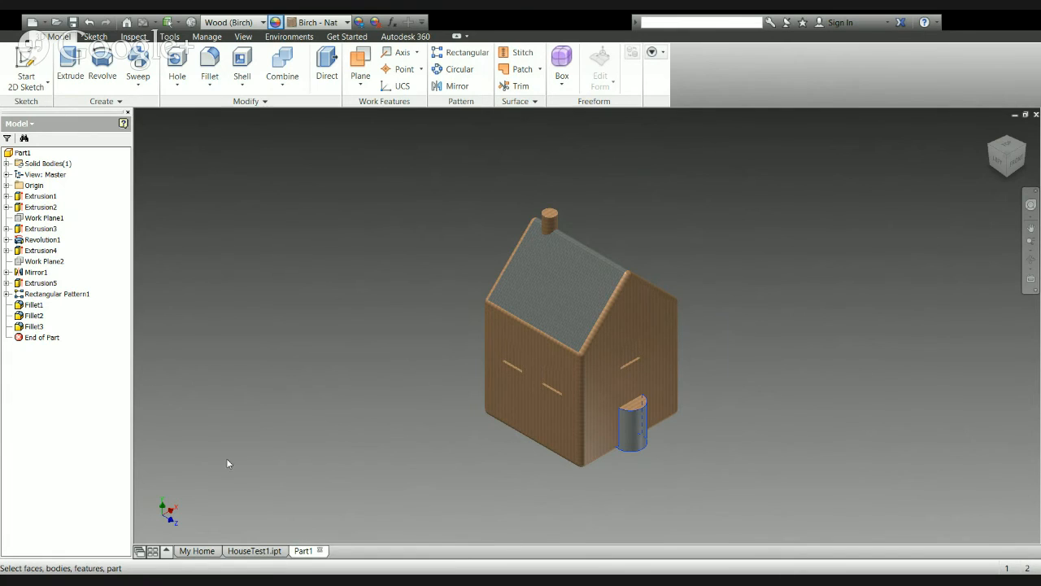
click(304, 551)
ctrl+click(611, 405)
click(293, 252)
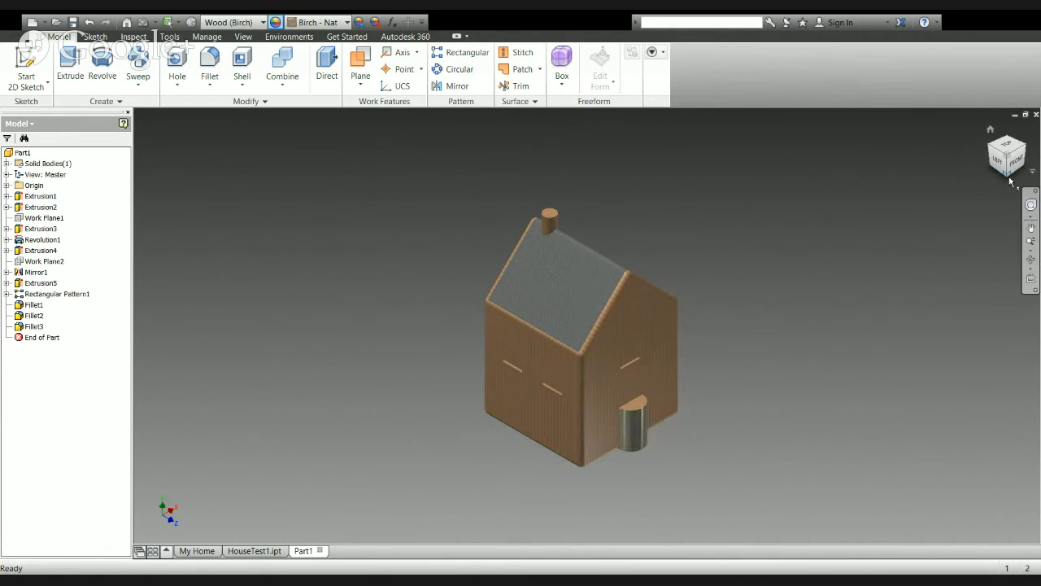
Return the model to the home view and save the part as house.ipt
drag(1011, 167, 997, 139)
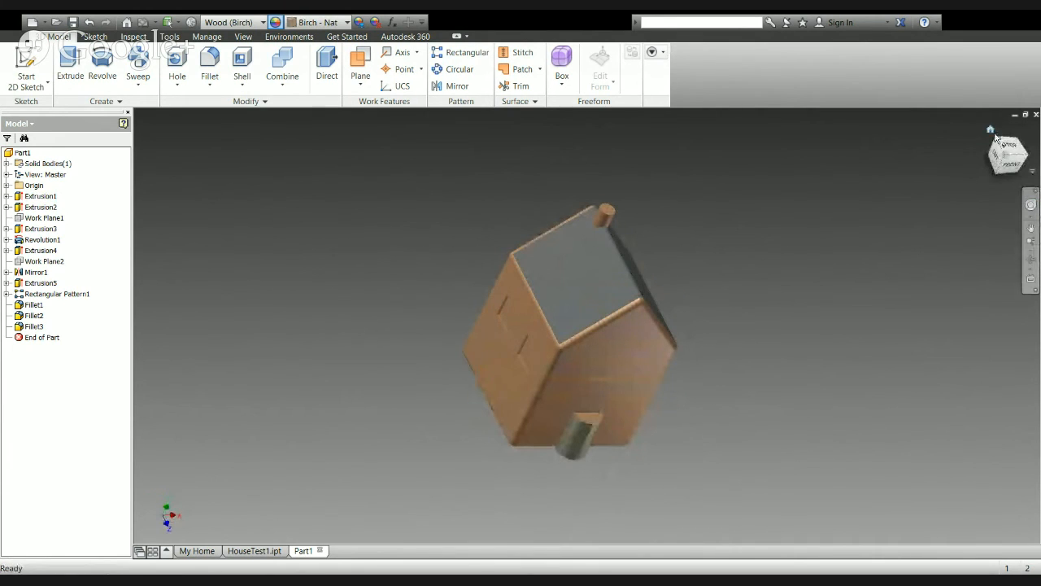
click(991, 131)
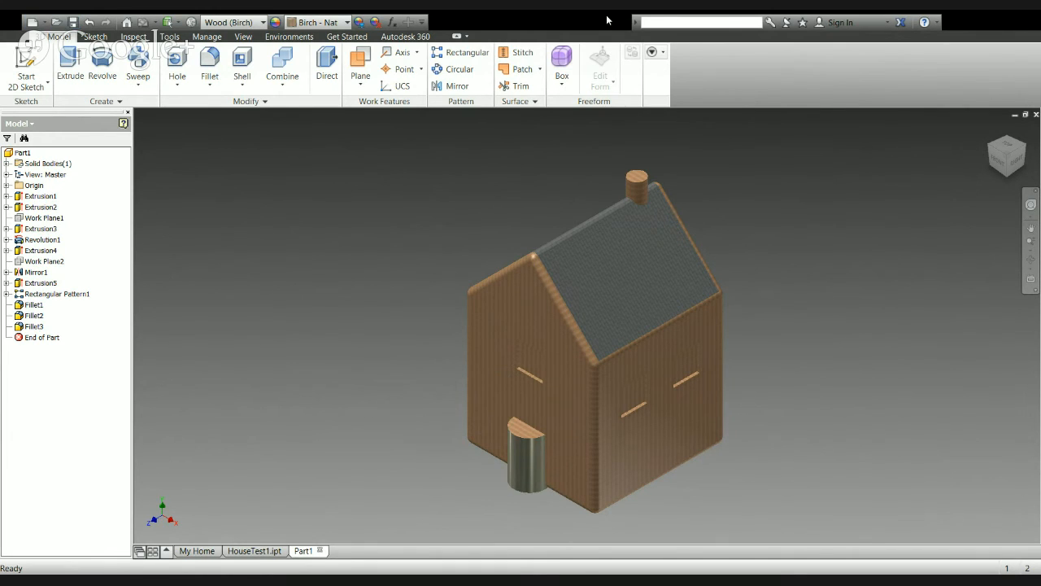
click(73, 23)
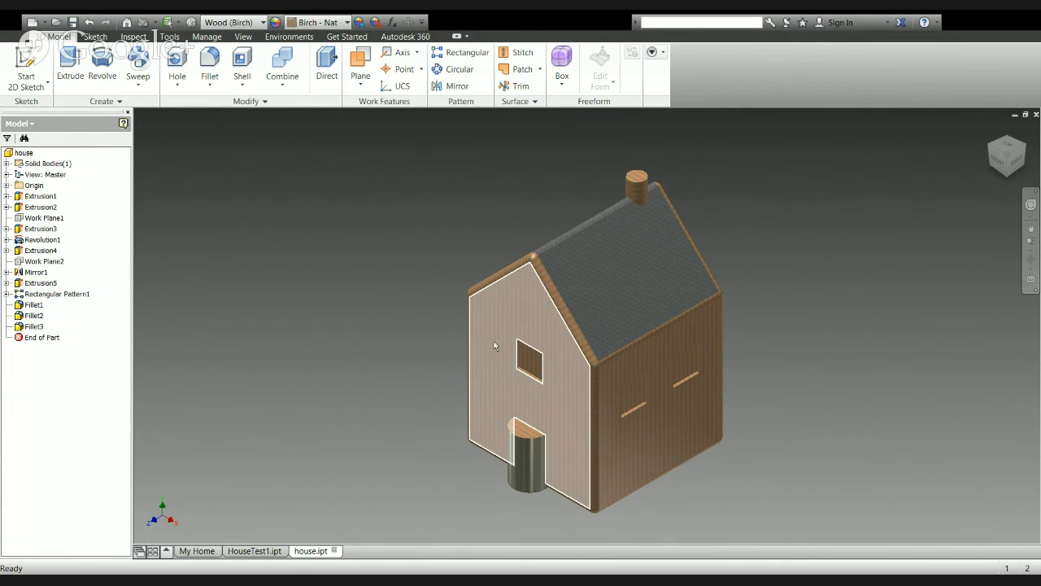
click(568, 80)
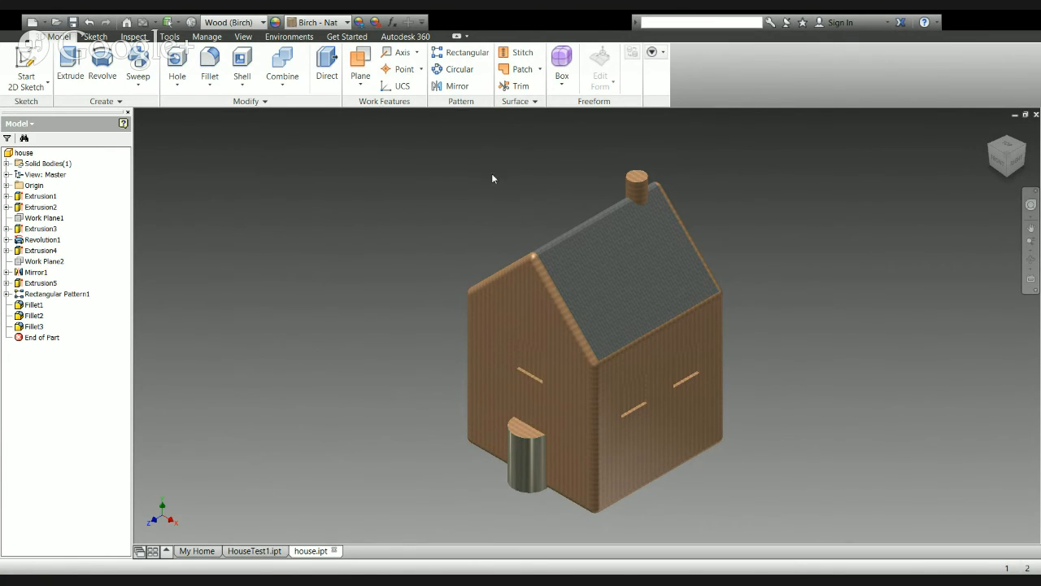
Open BlockPartyBlock.ipt and examine the sketch behind its Extrusion2 hole pattern
click(198, 550)
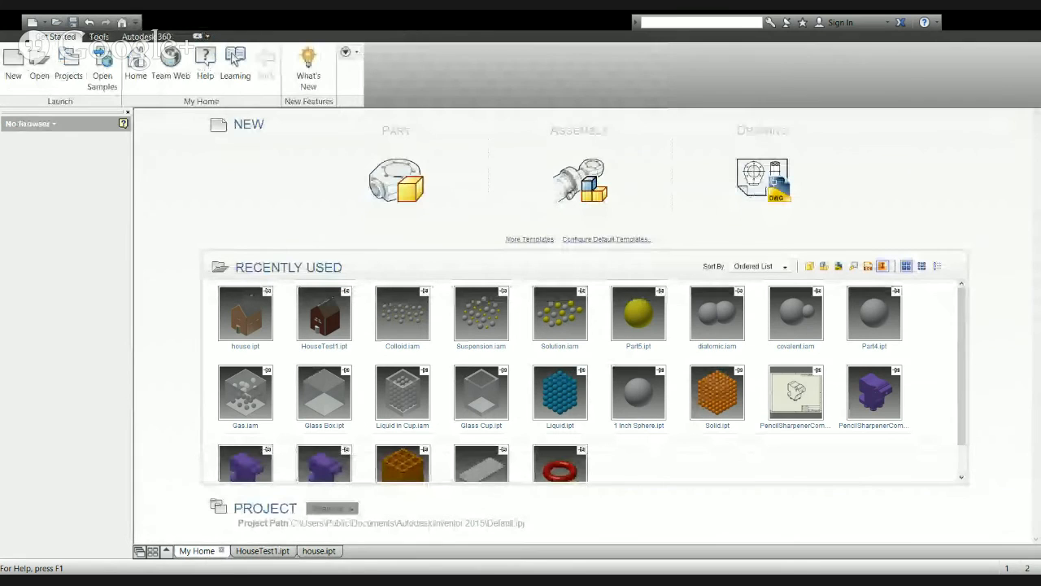
double_click(451, 410)
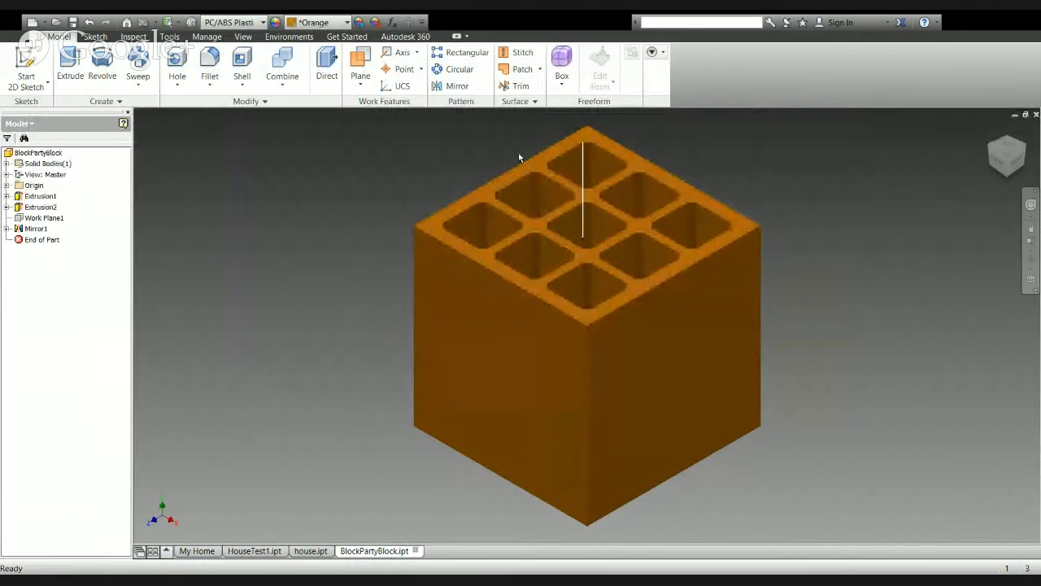
click(51, 209)
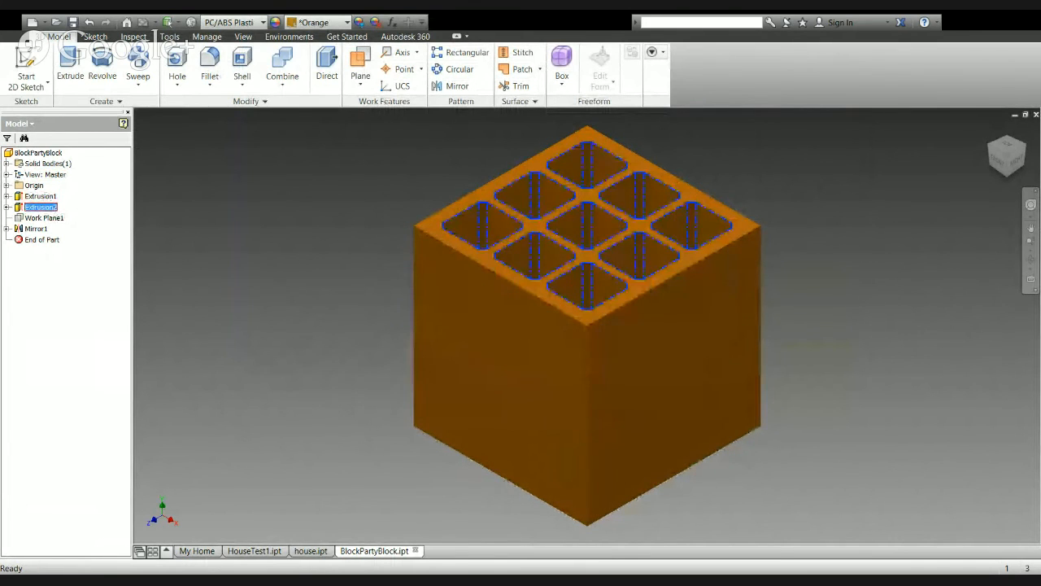
click(79, 279)
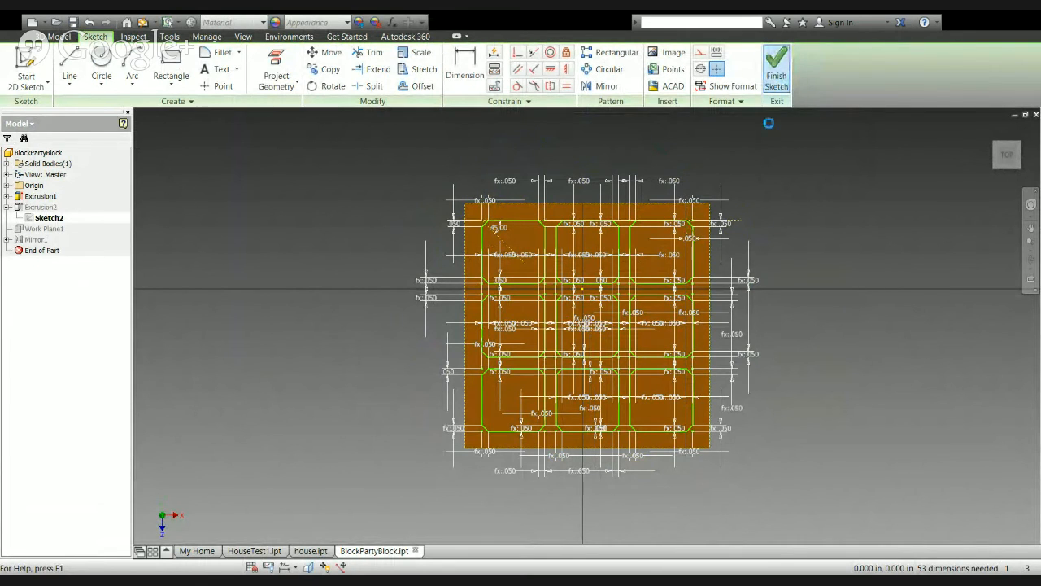
click(777, 71)
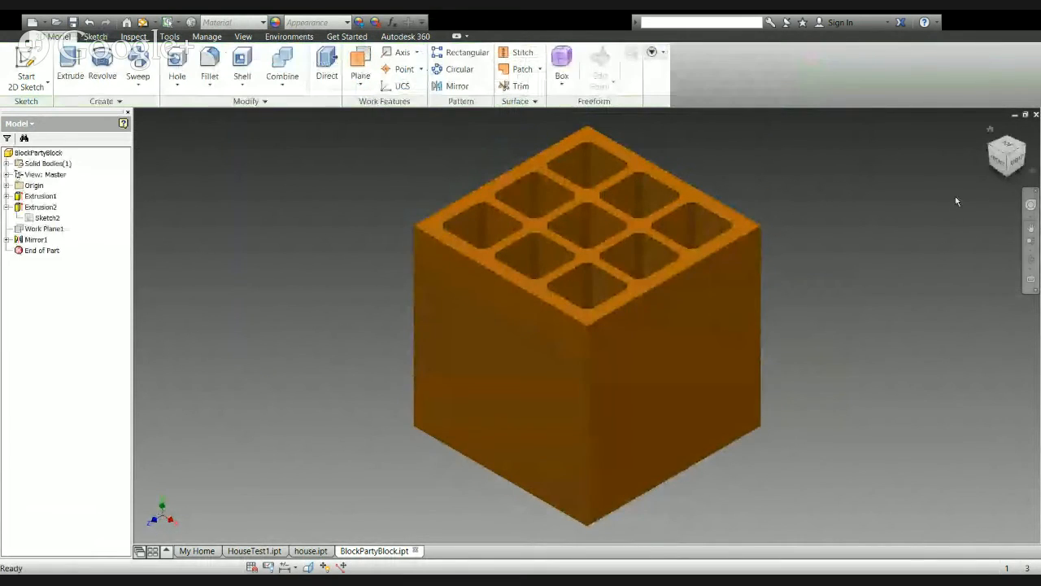
View the block's underside, restore the home view and close BlockPartyBlock.ipt
click(1011, 181)
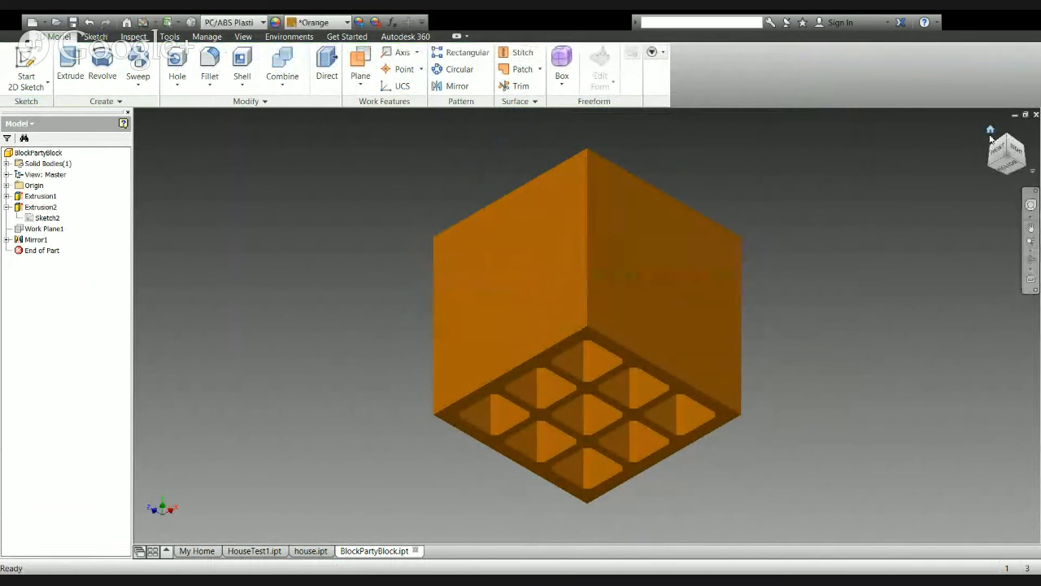
click(991, 131)
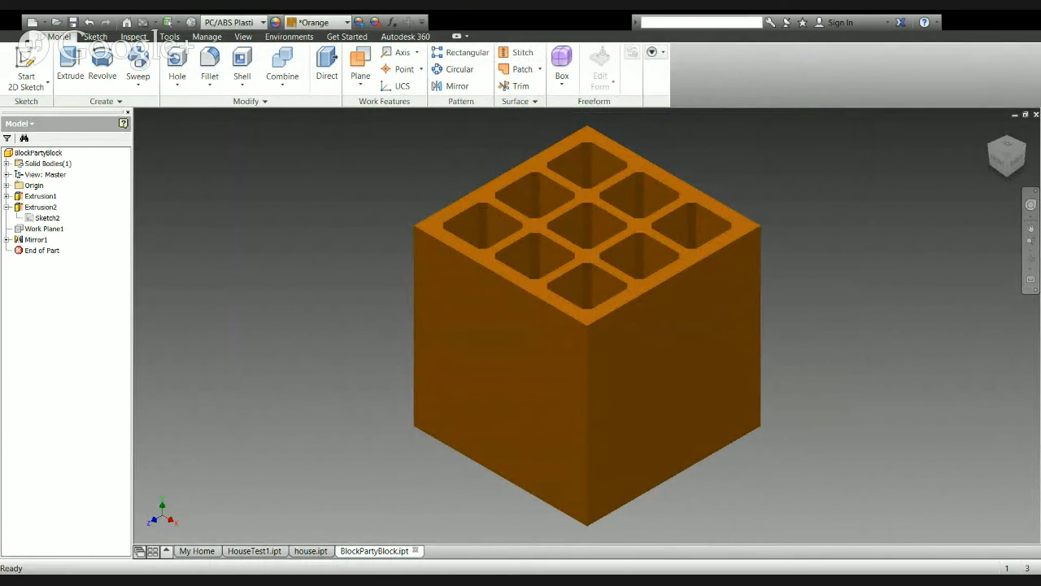
click(474, 330)
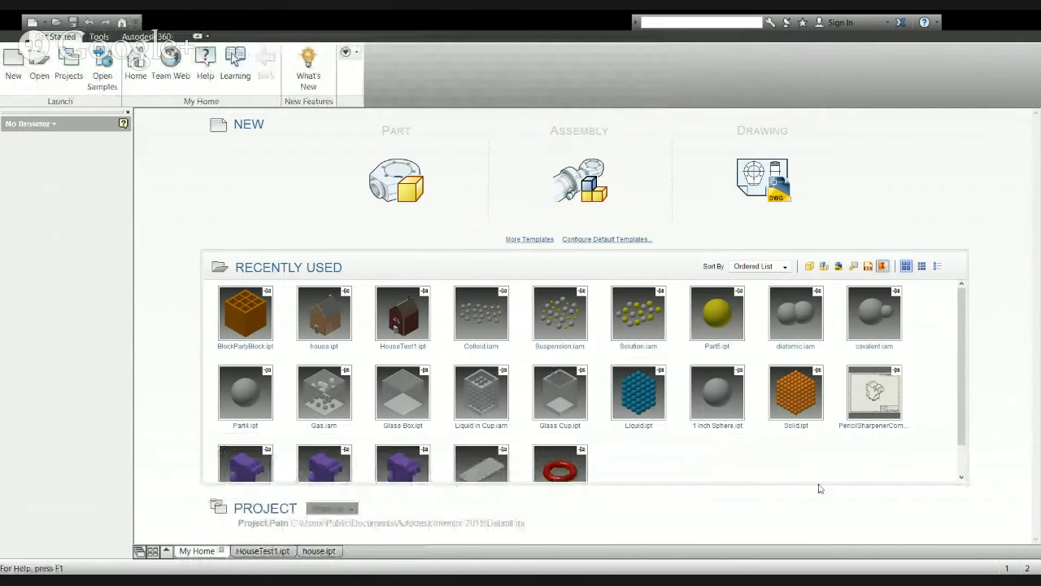
Create a new part and sketch a square about 5 in per side around the origin on the horizontal plane
scroll(752, 446, down, 1)
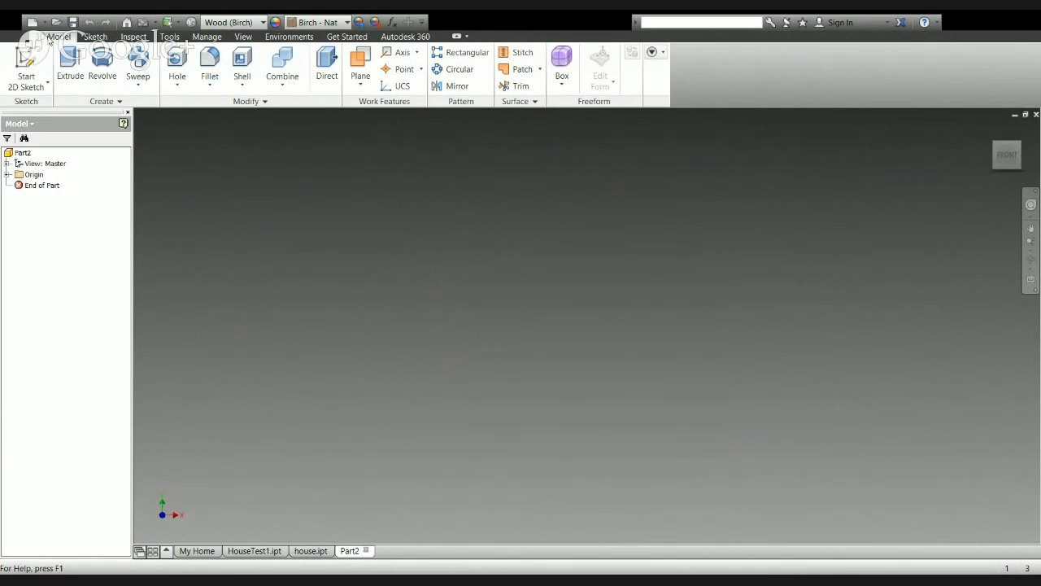
click(18, 64)
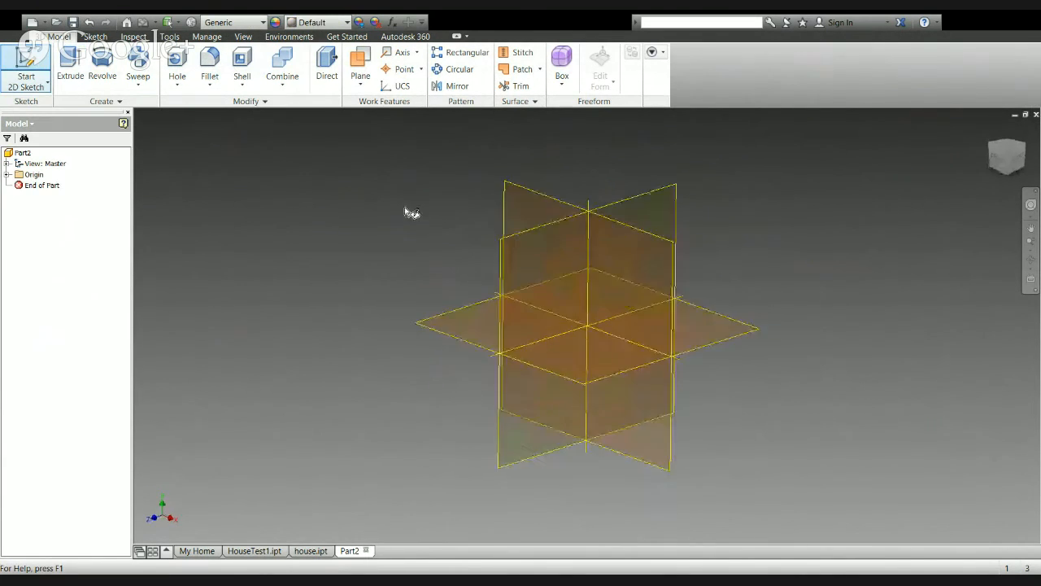
click(596, 345)
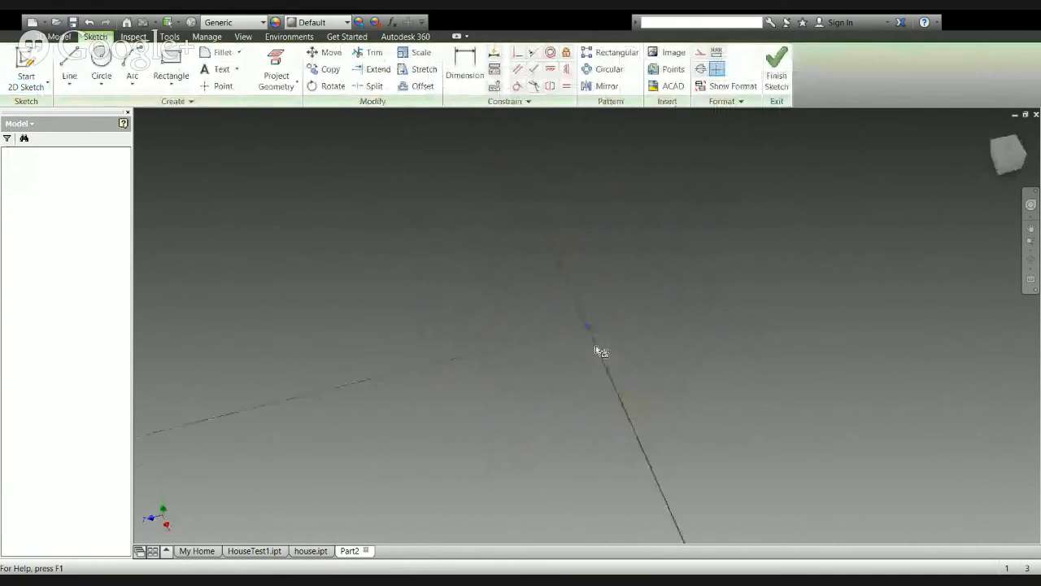
click(169, 75)
click(421, 195)
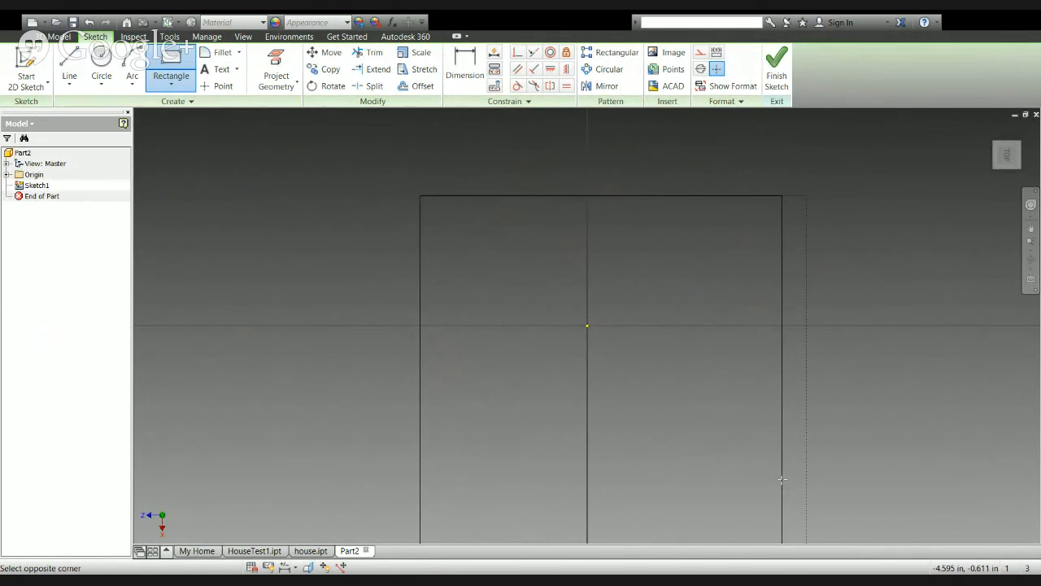
key(Return)
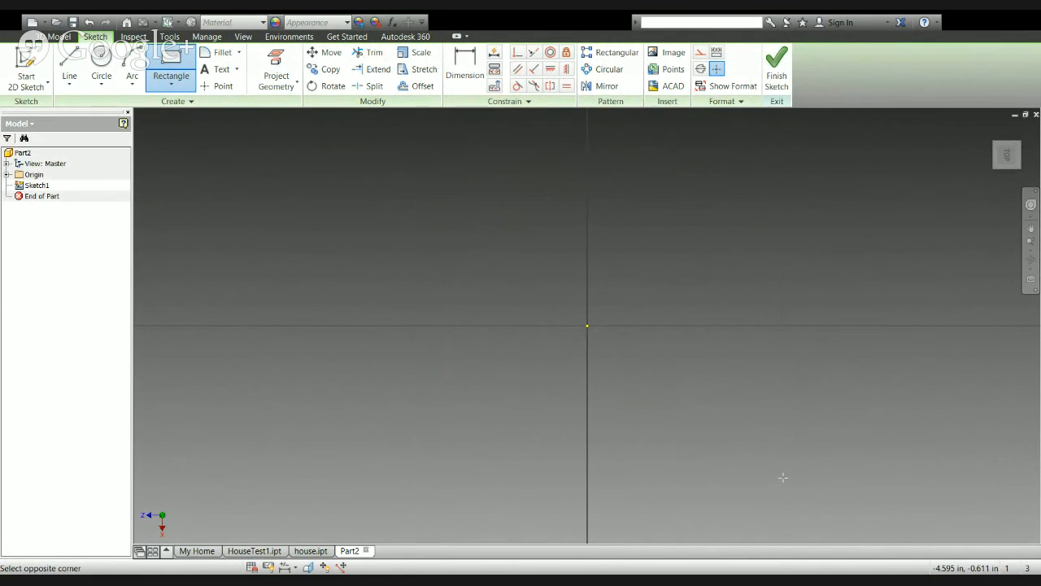
click(779, 82)
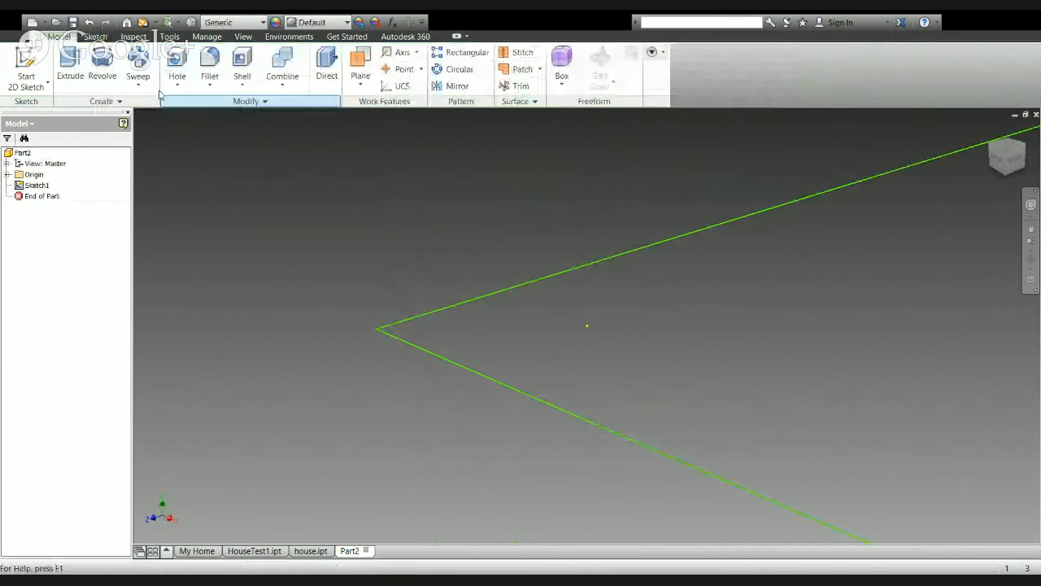
Extrude the square upward about 5 in to form a solid cube
click(70, 65)
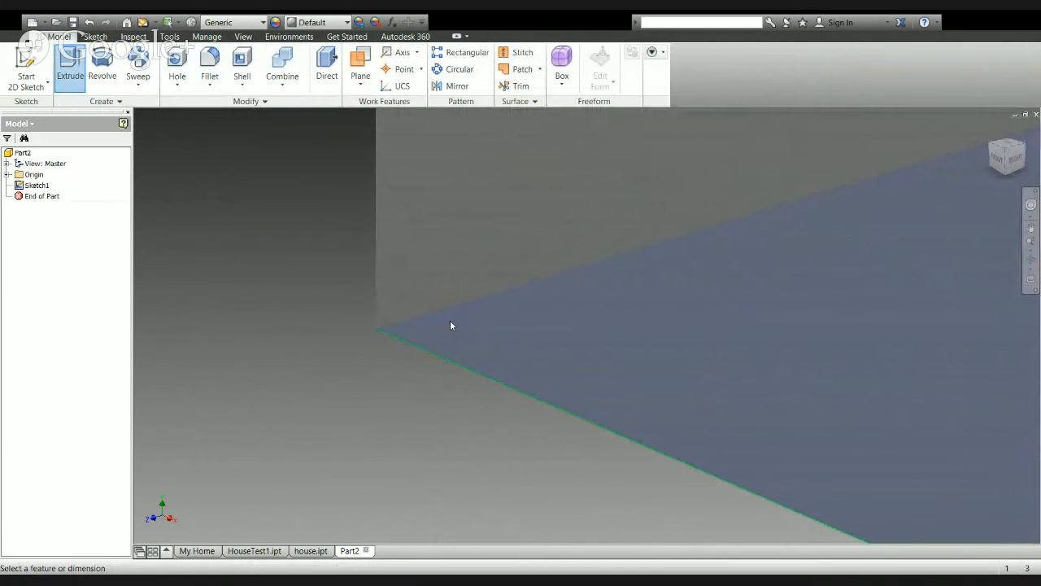
key(Return)
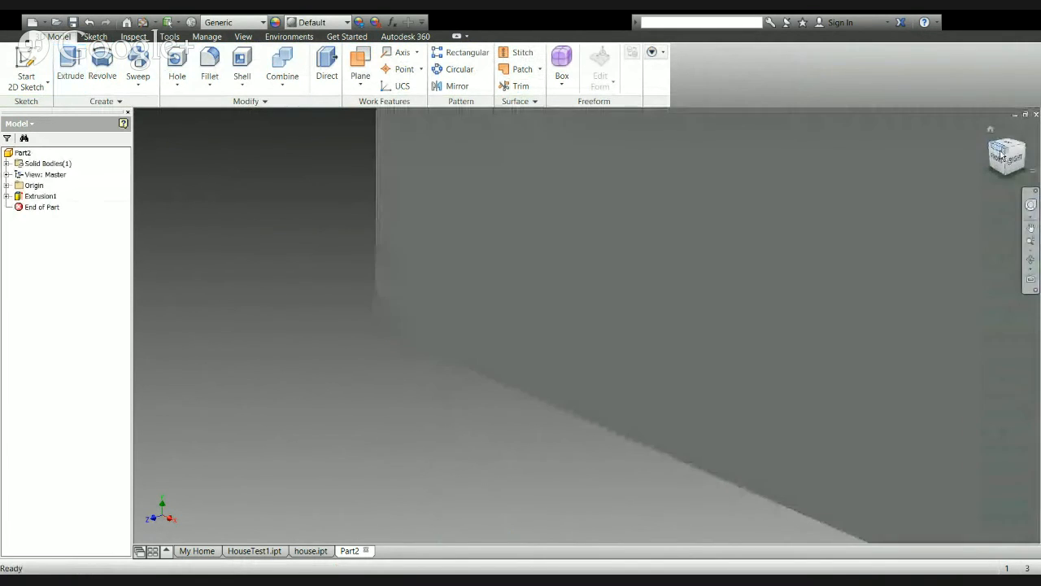
click(1001, 156)
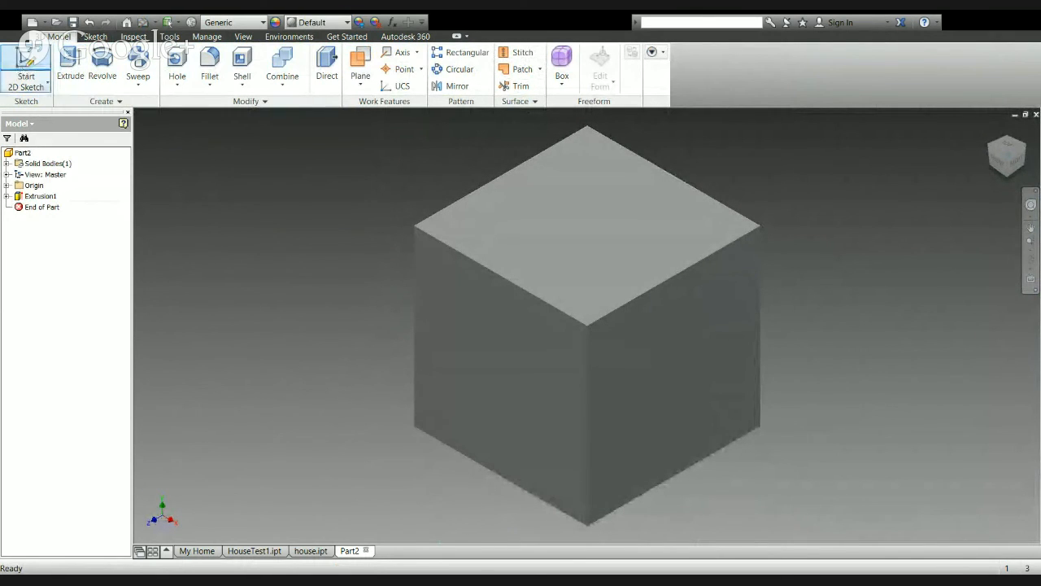
Sketch a triangle on the cube's front face, spanning its lower corners with the apex at the top edge's midpoint
click(26, 64)
click(480, 336)
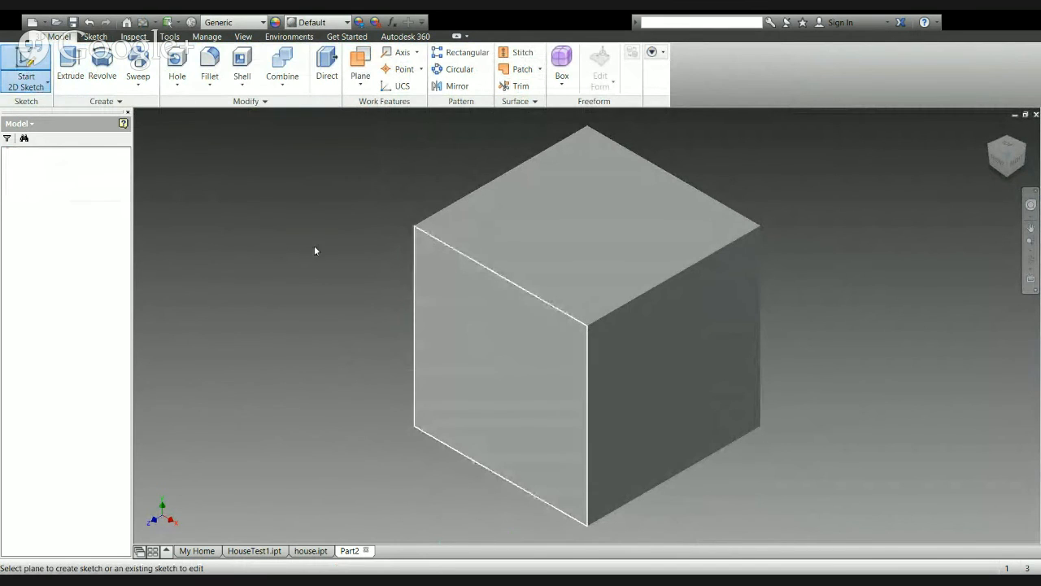
click(1030, 228)
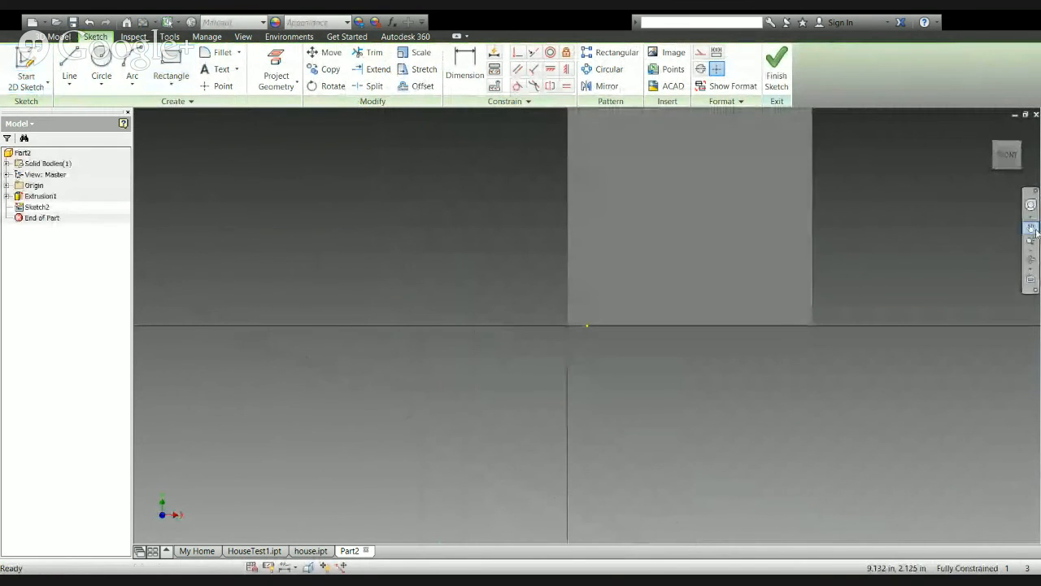
drag(945, 239, 773, 409)
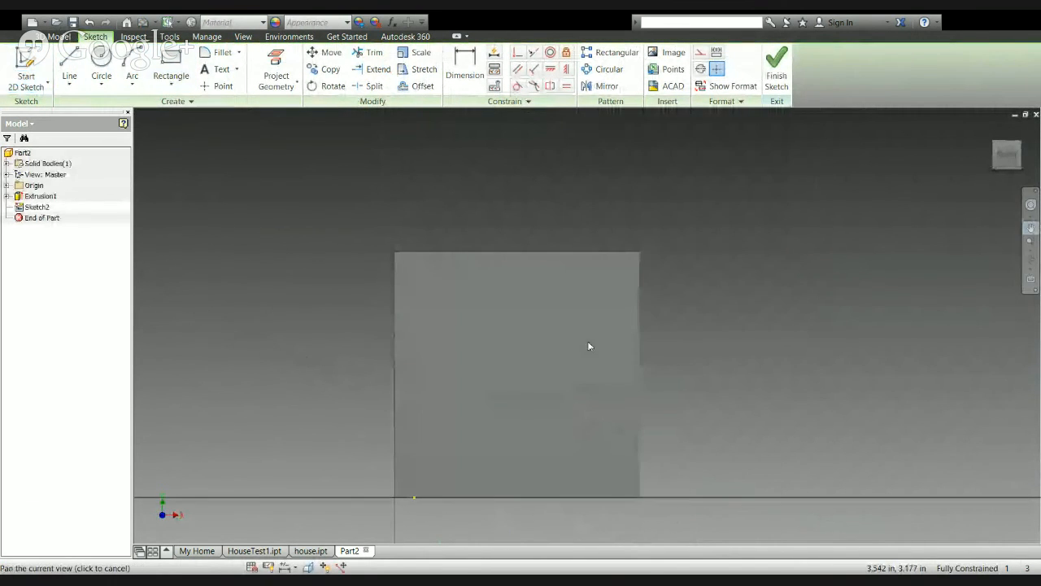
click(70, 61)
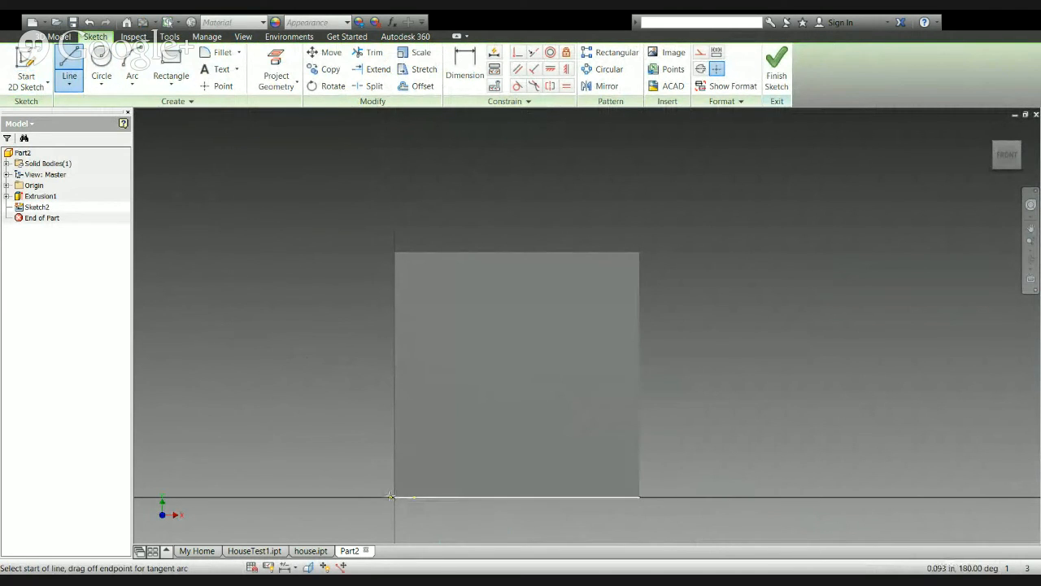
click(392, 496)
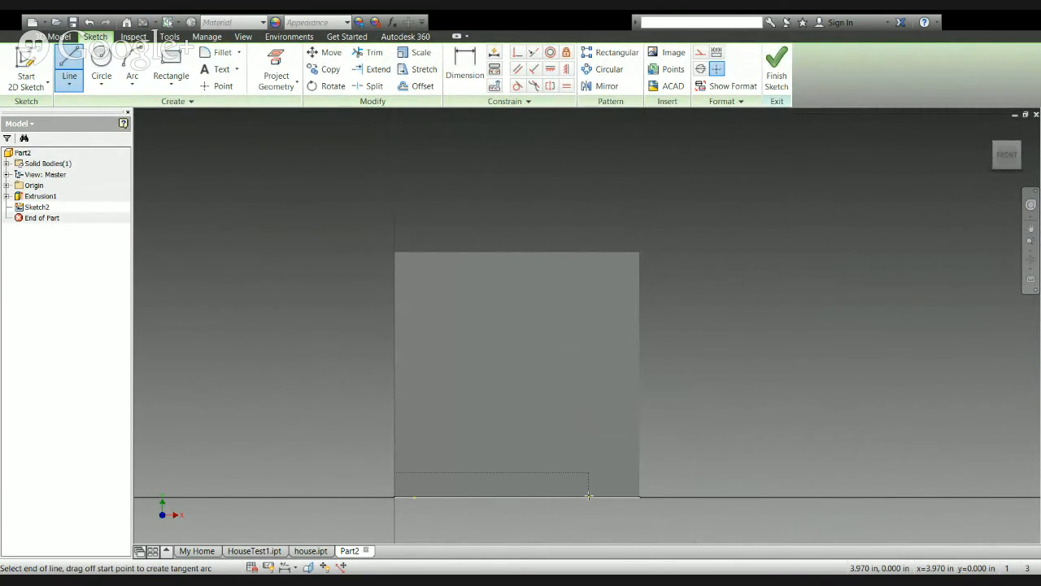
click(638, 498)
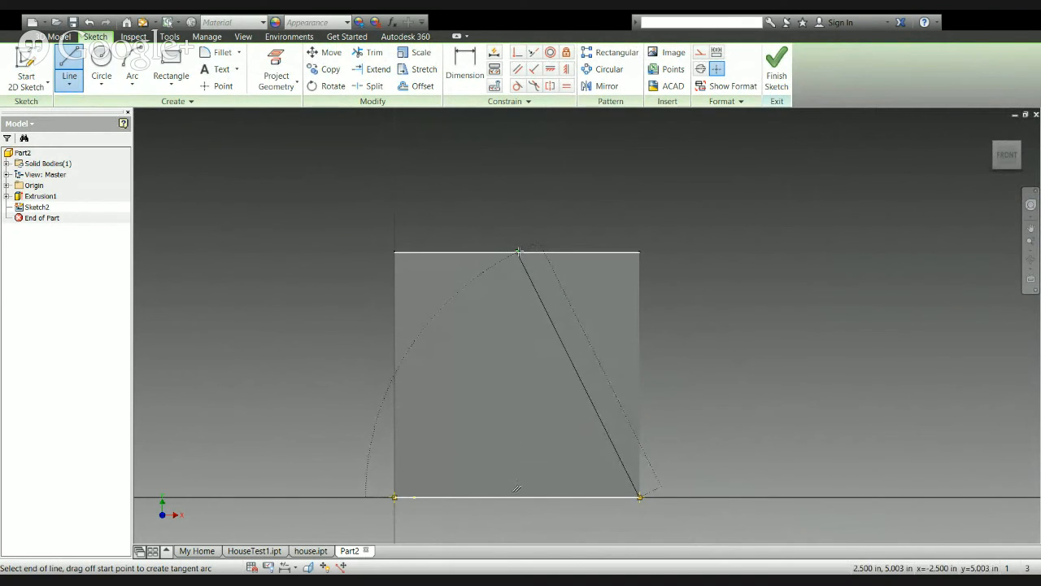
double_click(518, 252)
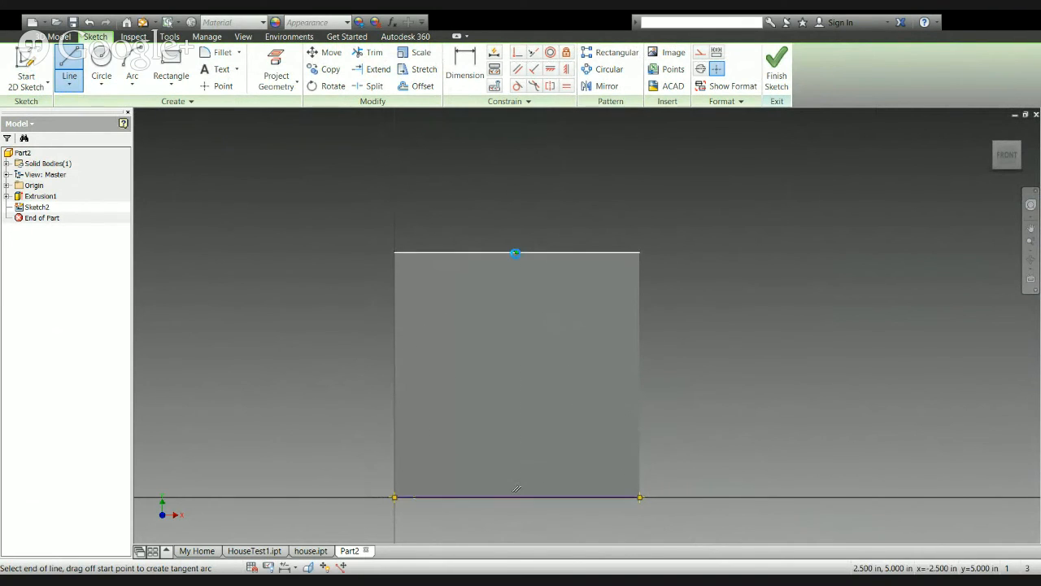
click(394, 496)
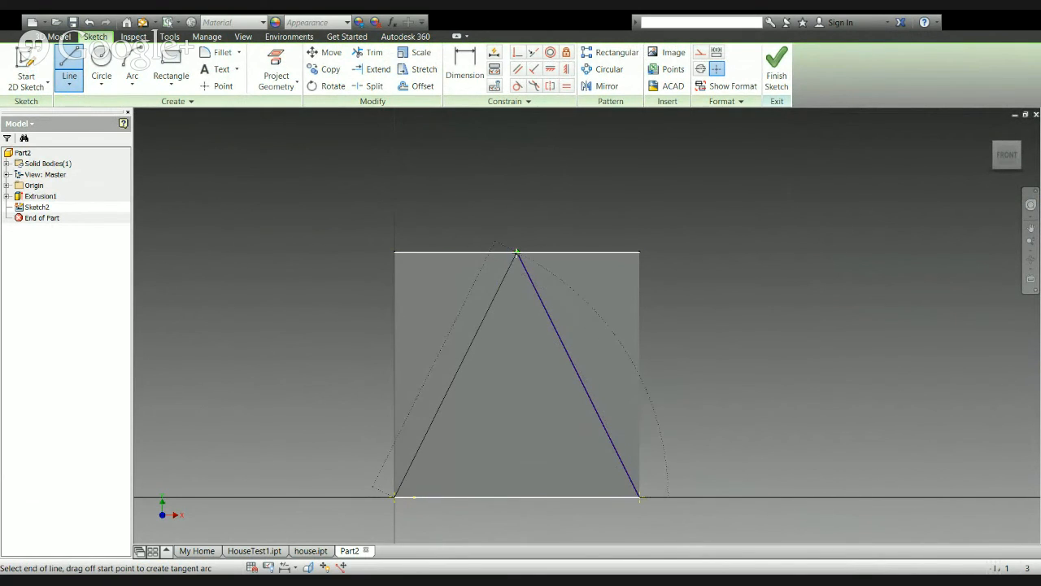
double_click(515, 252)
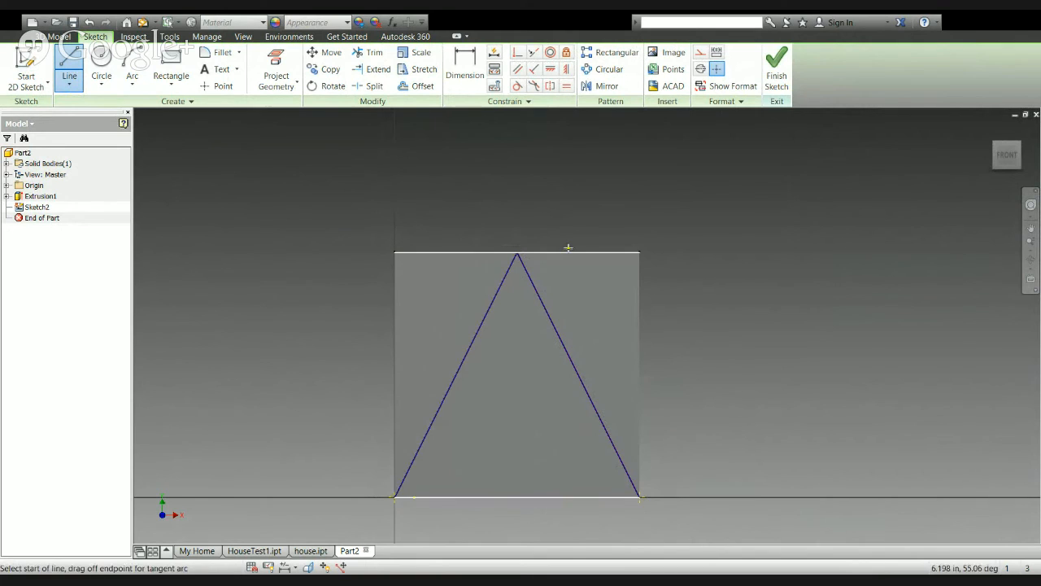
key(Escape)
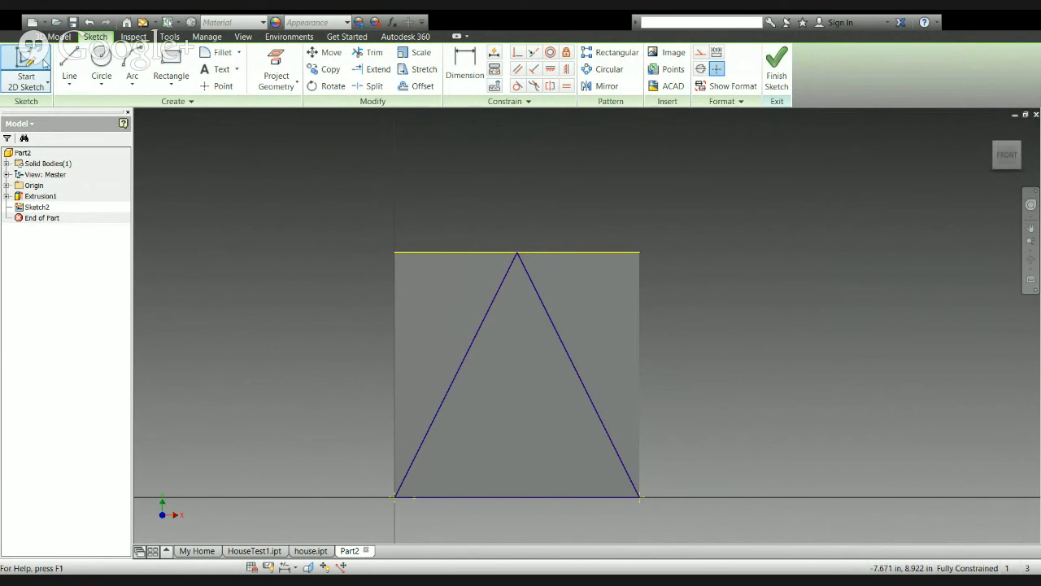
Outline the front face's left, right and top edges with 5 in sketch lines around the triangle
click(69, 67)
click(395, 496)
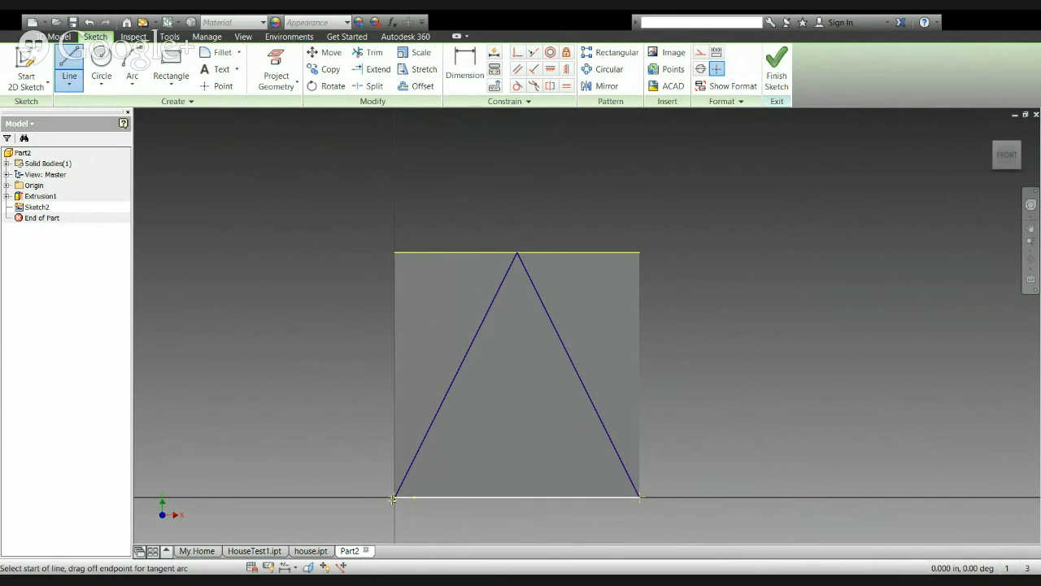
click(394, 496)
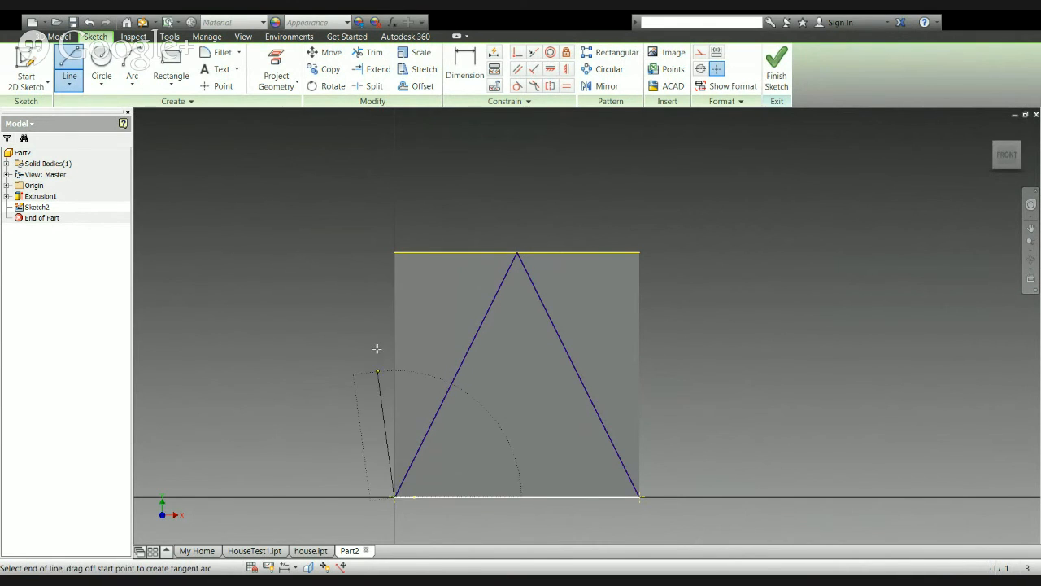
click(394, 252)
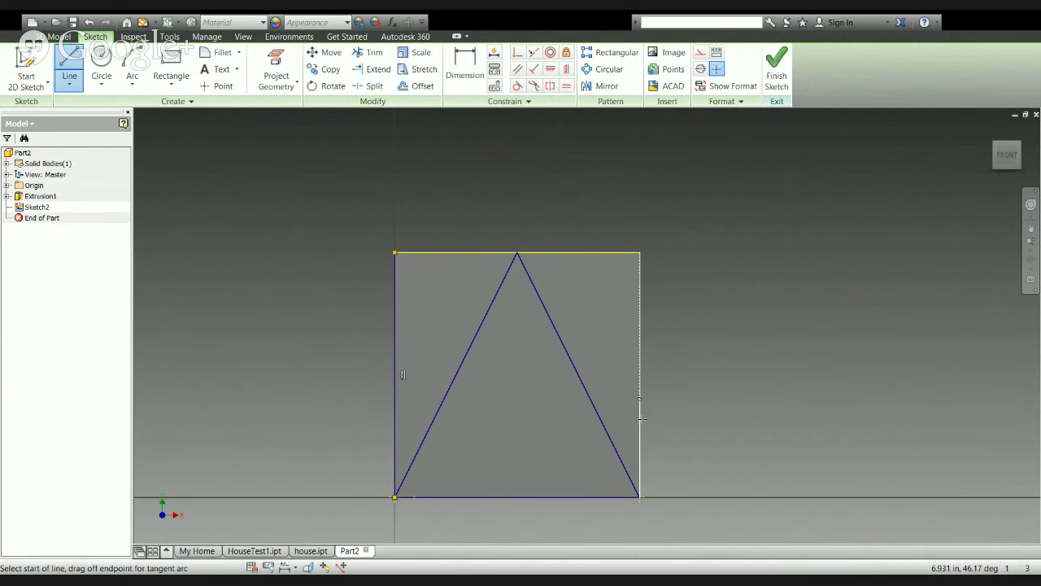
click(639, 496)
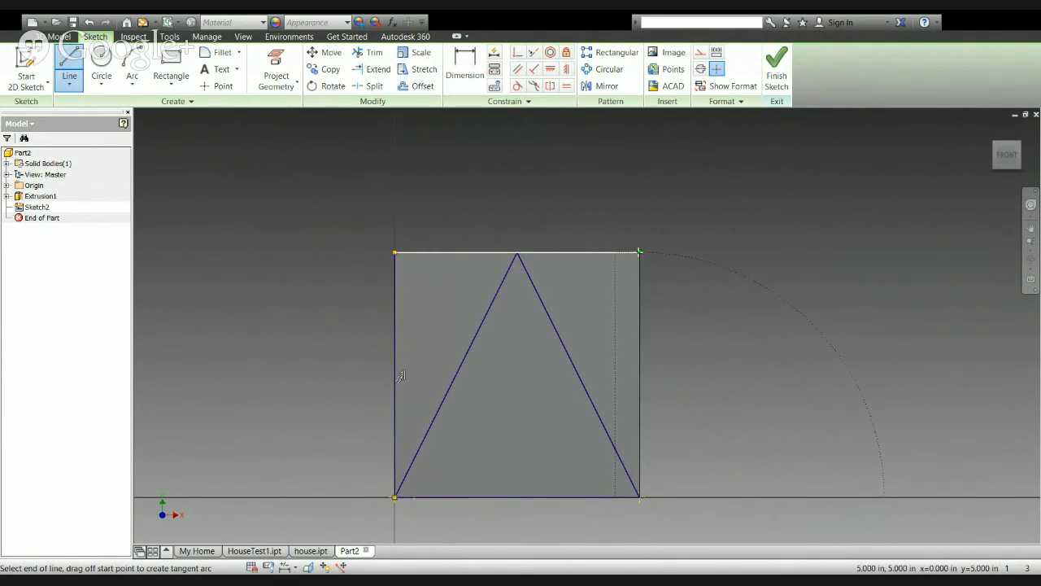
click(639, 252)
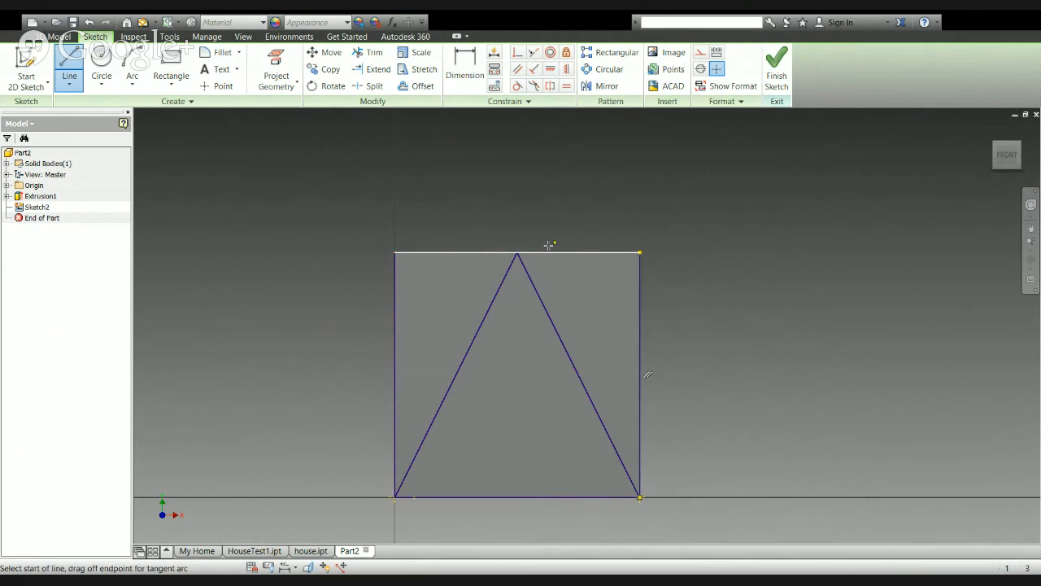
click(396, 254)
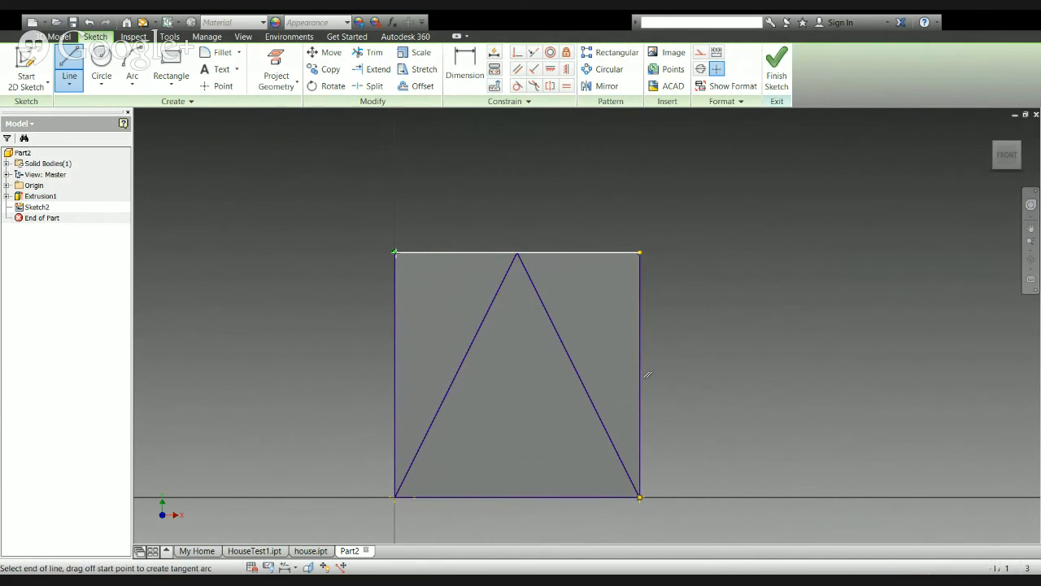
click(639, 252)
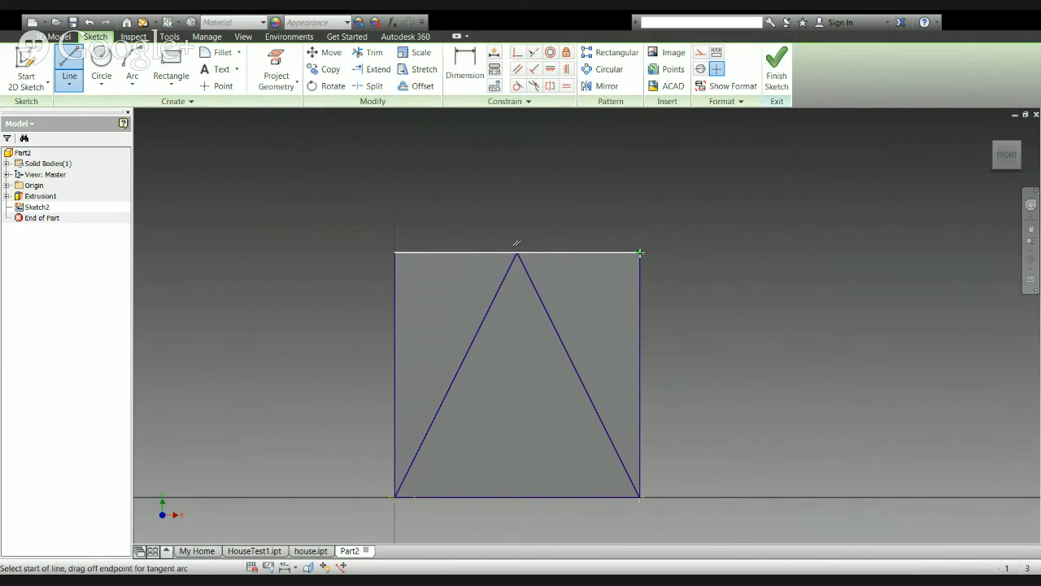
key(Escape)
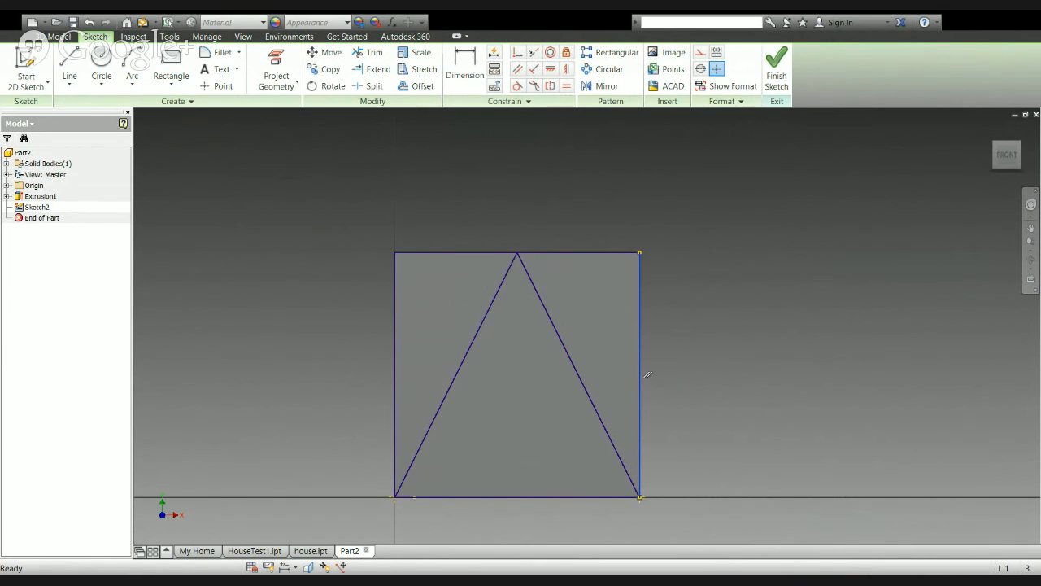
Try to close the sketch loop starting from the triangle's left sloping line
key(Delete)
key(ctrl+z)
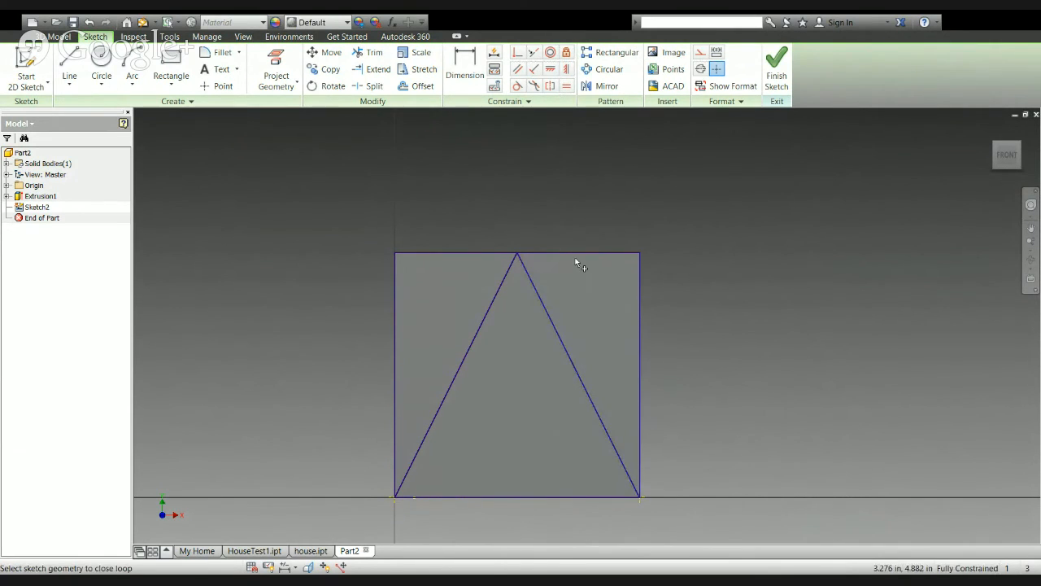
click(471, 347)
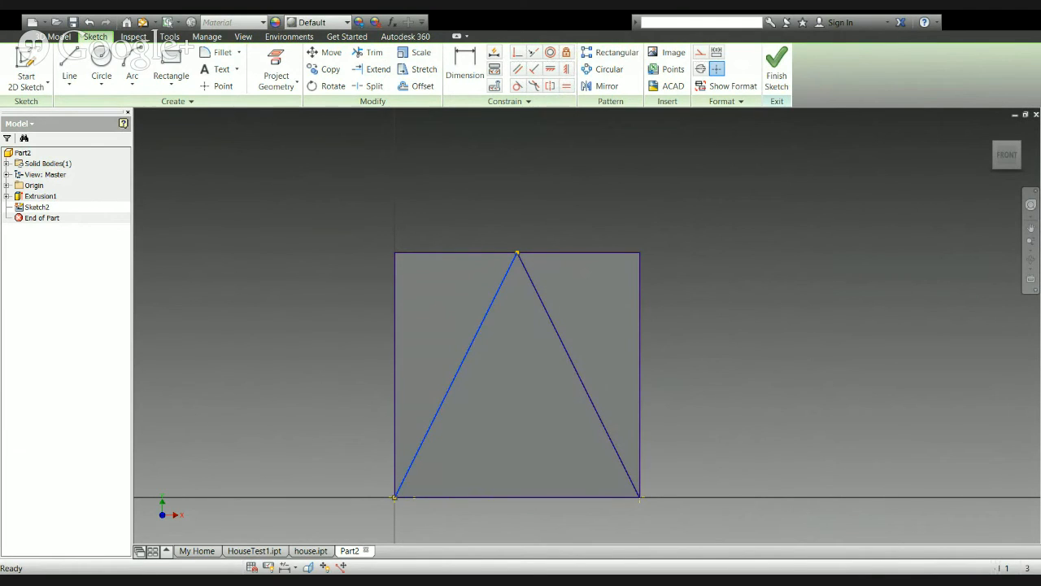
click(446, 309)
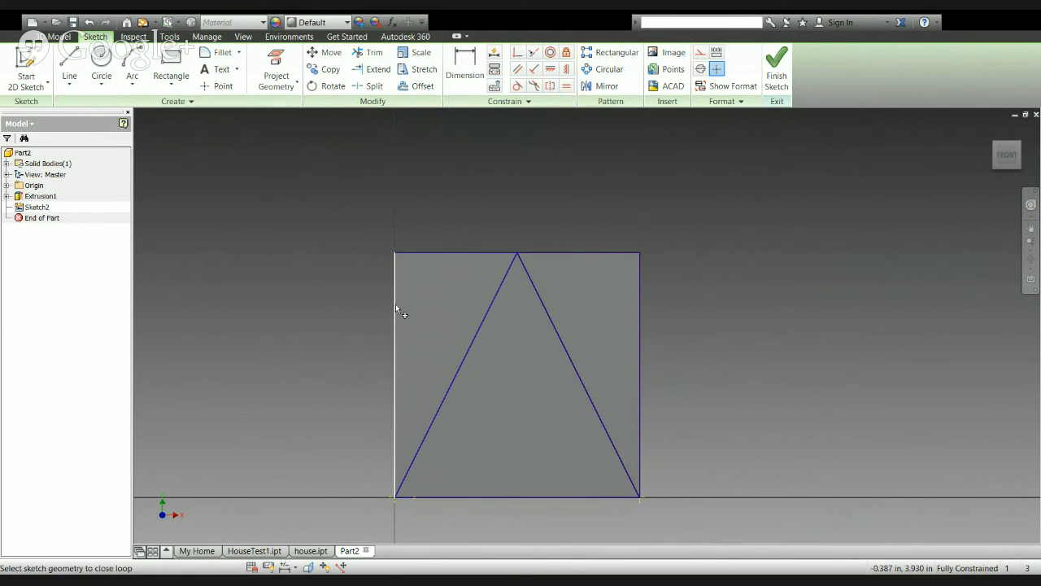
Finish the sketch and try to extrude a profile on the cube's front face
click(765, 80)
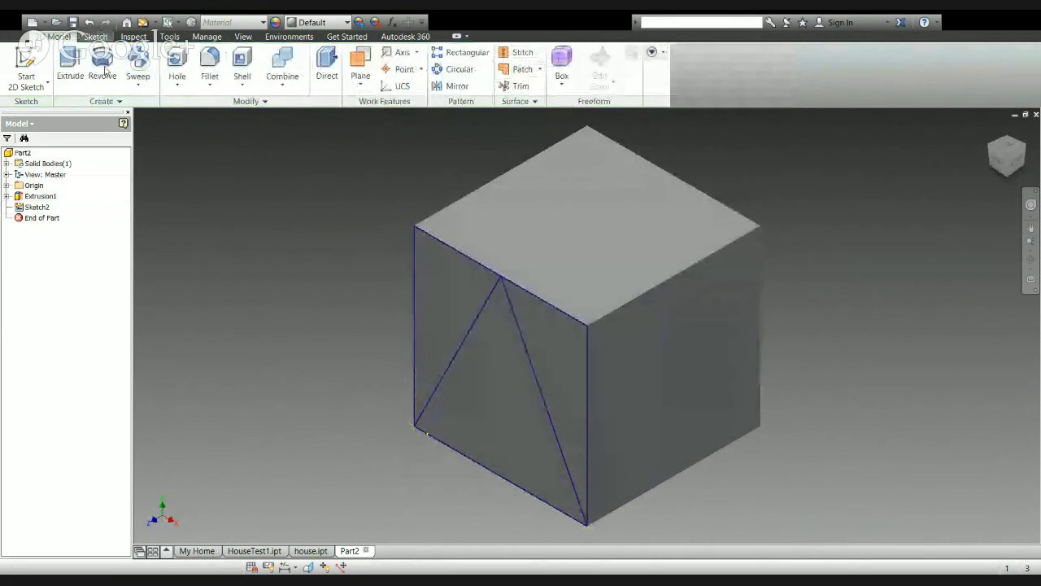
click(73, 64)
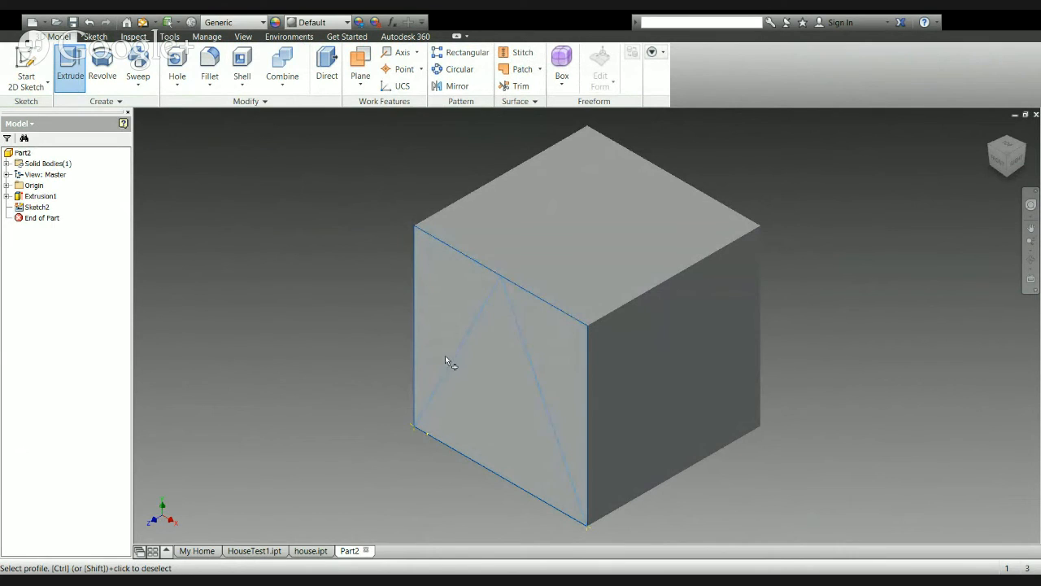
key(Escape)
Reopen the front-face sketch, delete the triangle's base line and try to close the loops from its sloping lines
click(37, 207)
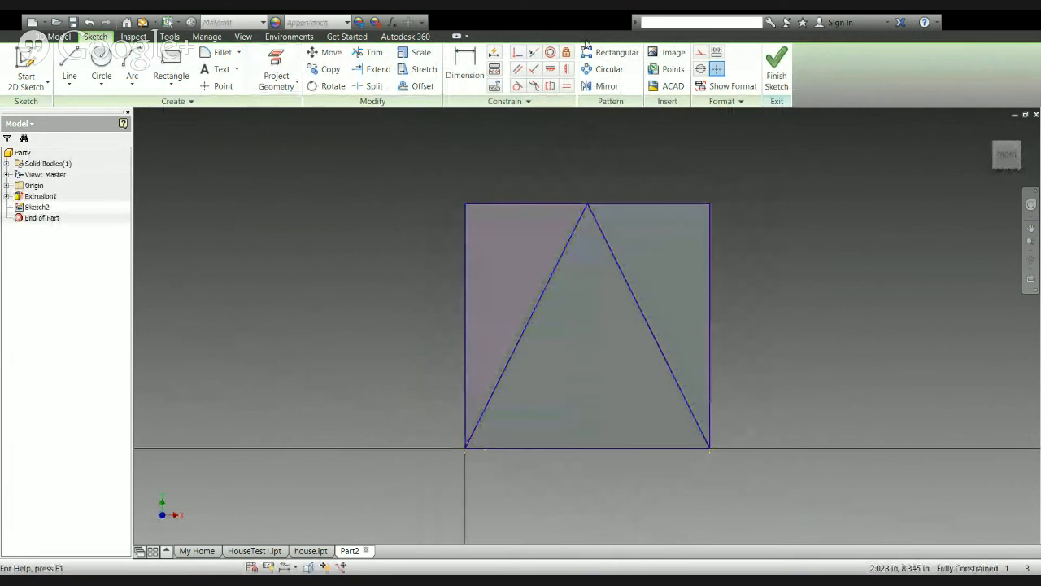
click(545, 447)
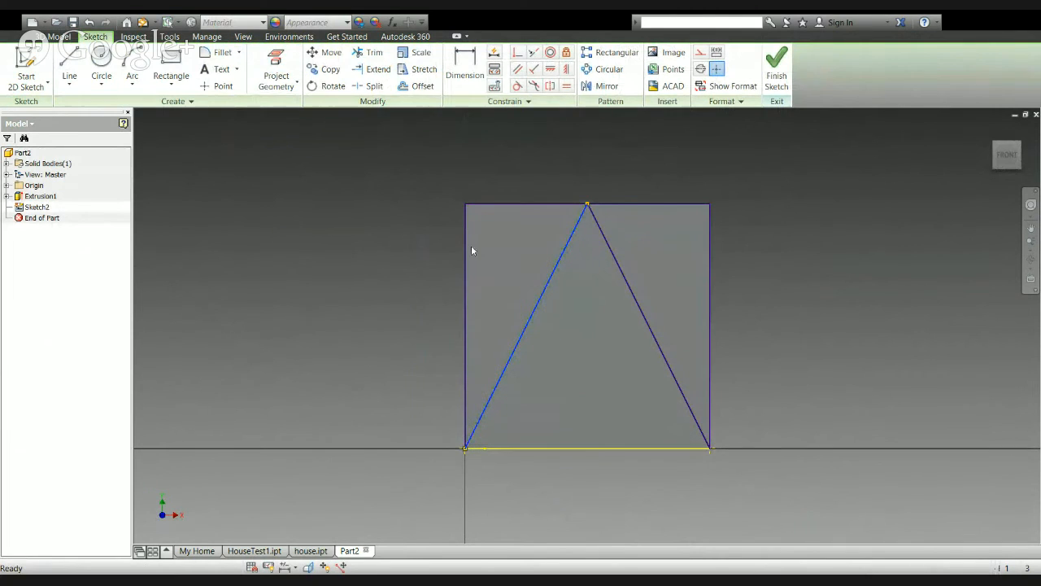
click(446, 319)
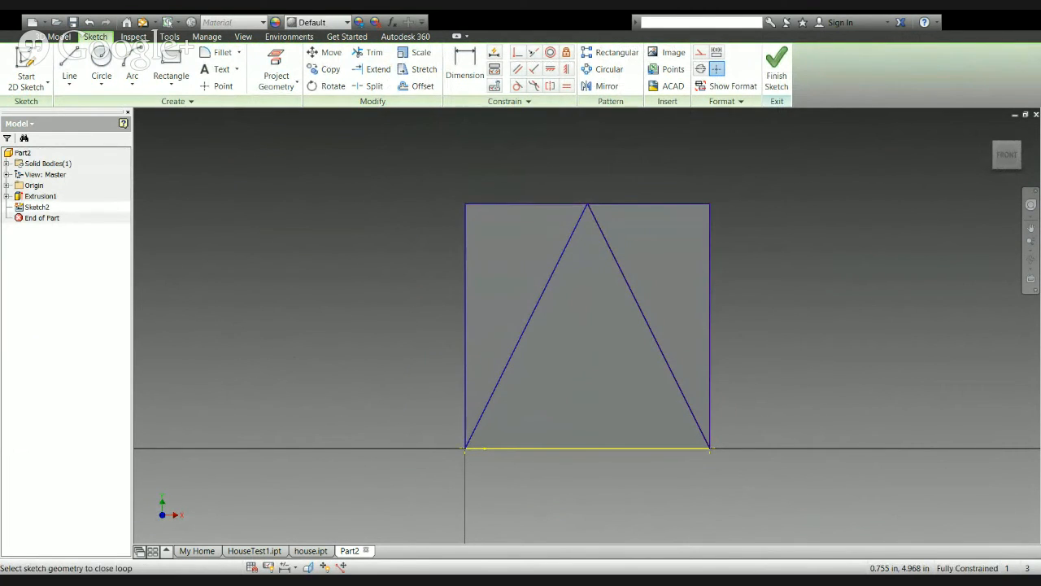
click(636, 301)
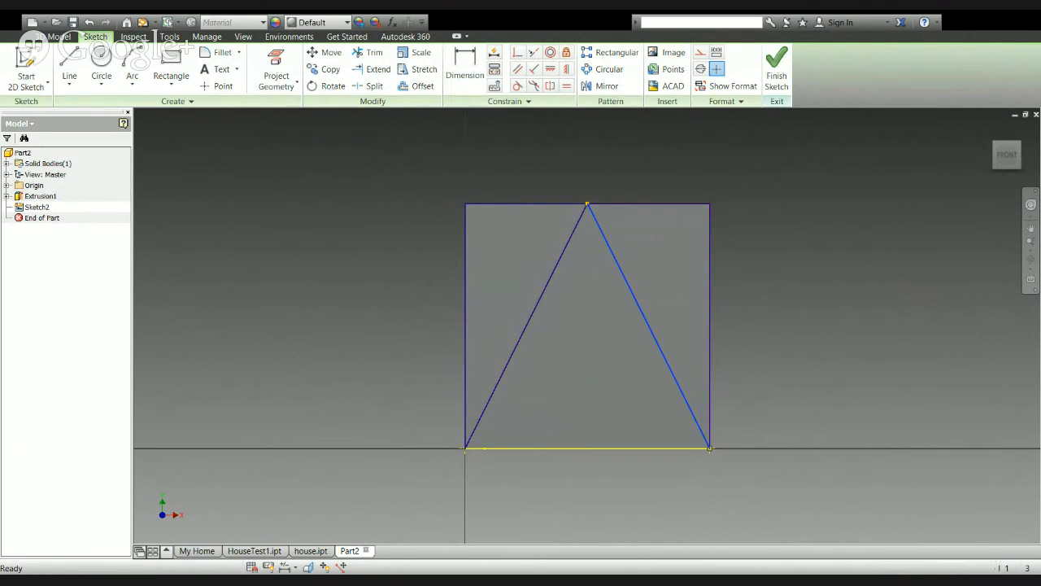
click(580, 412)
click(516, 349)
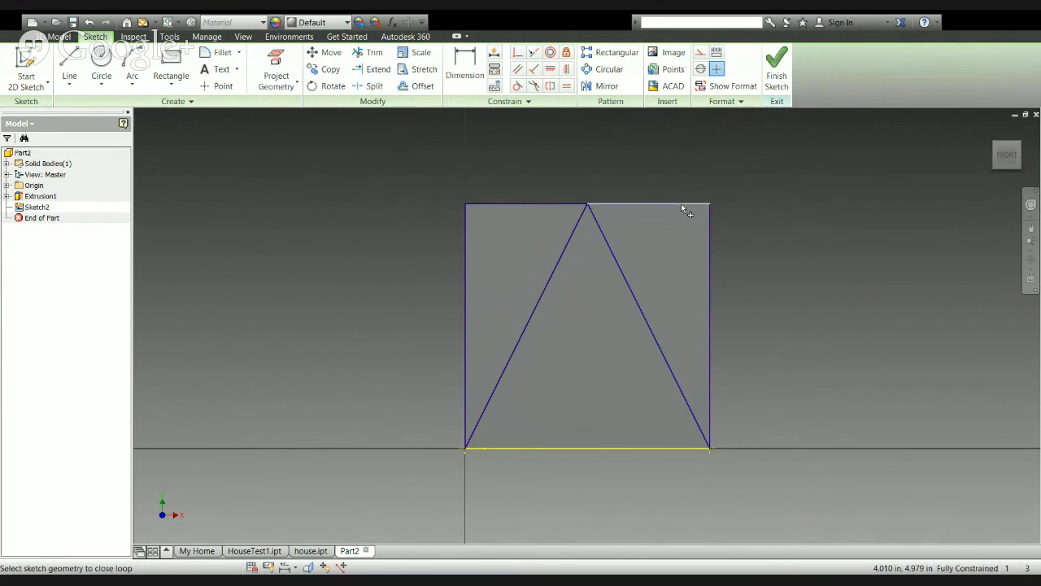
Exit the edited sketch and try again to extrude one of its regions
click(776, 81)
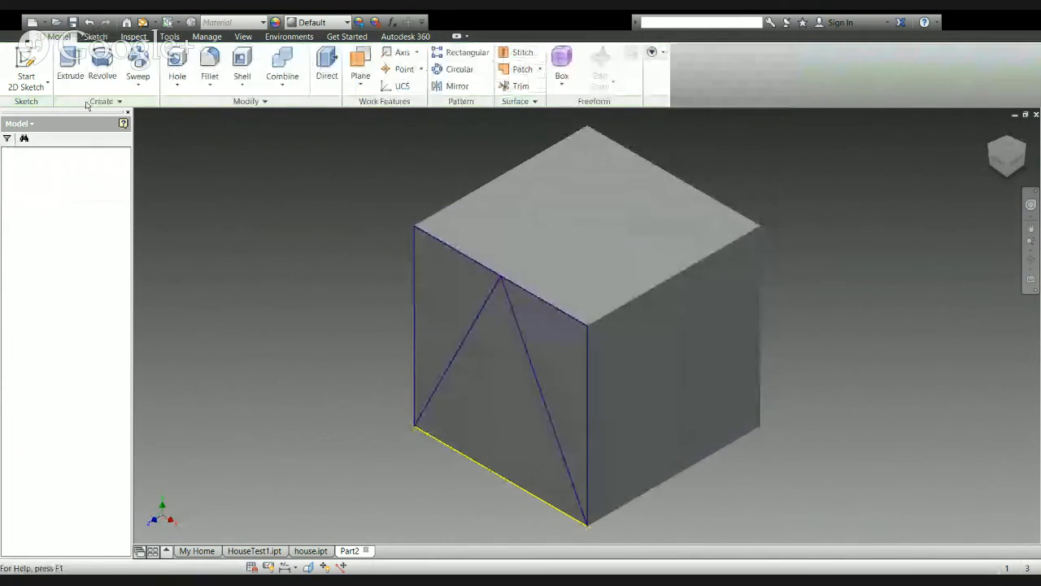
click(72, 72)
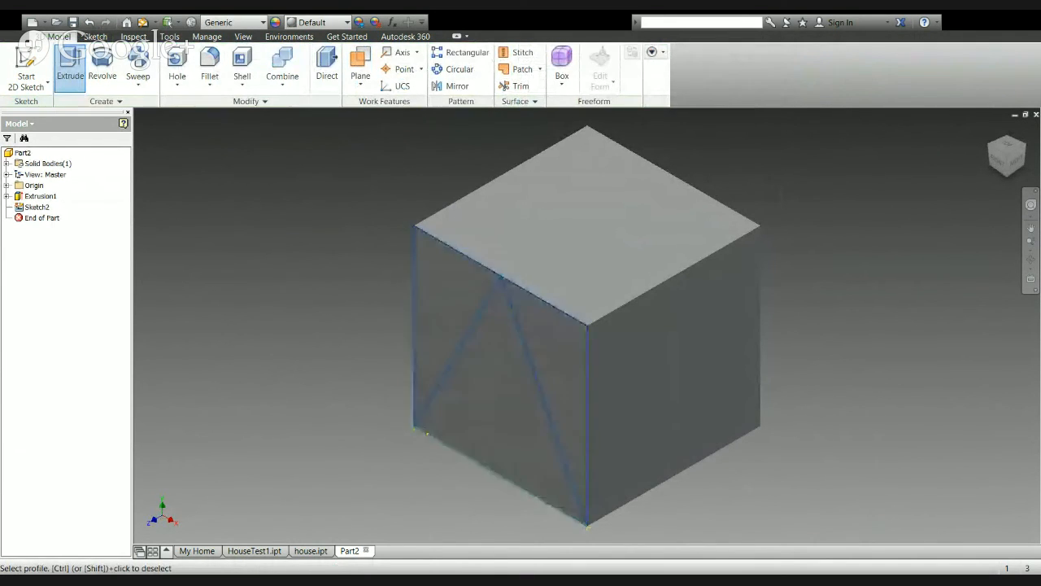
key(Escape)
Reopen the front-face sketch, close the loops starting from the triangle's two sloping lines, and finish the sketch
click(37, 208)
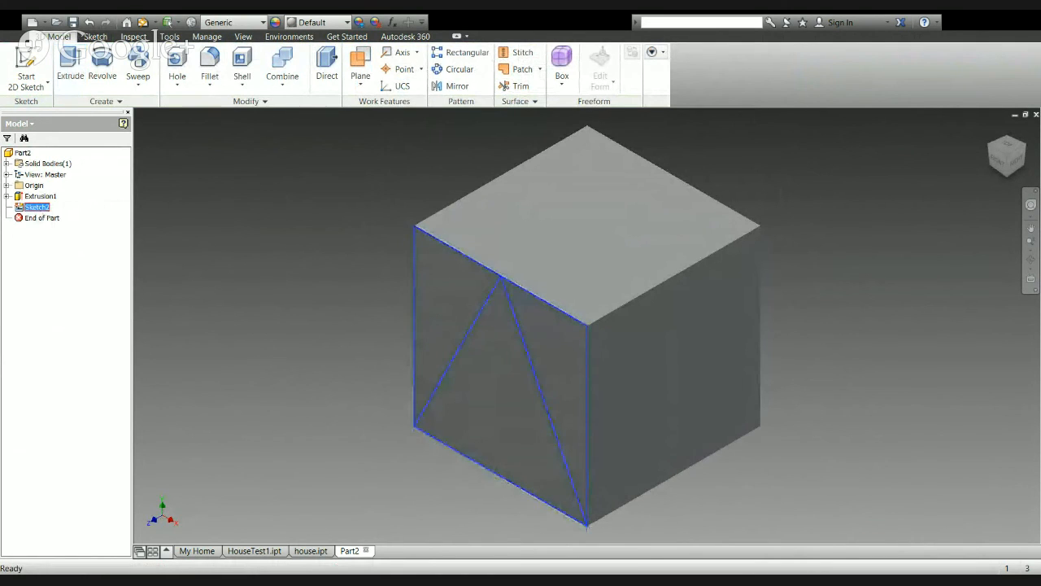
double_click(494, 451)
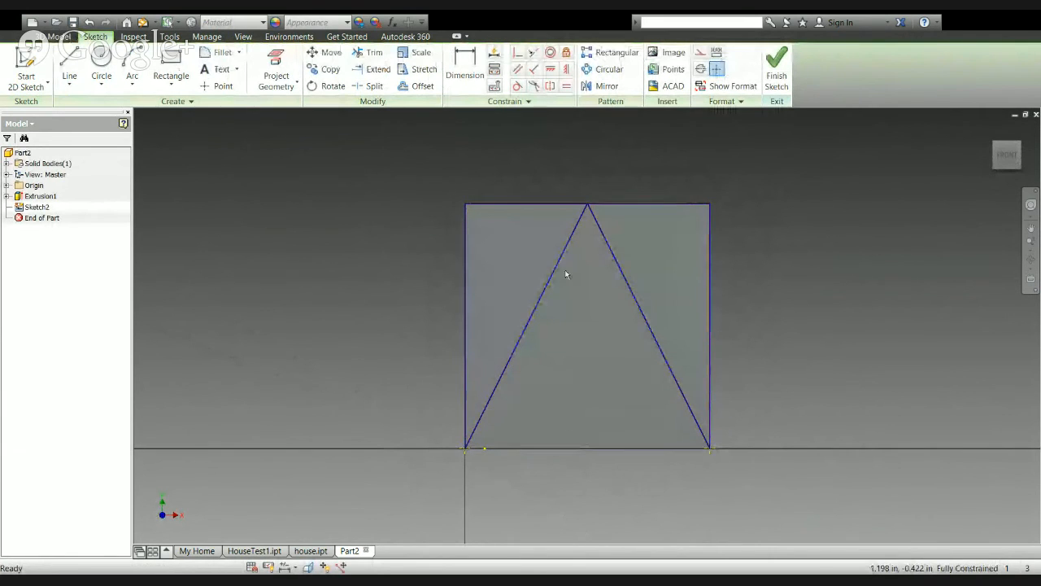
click(537, 313)
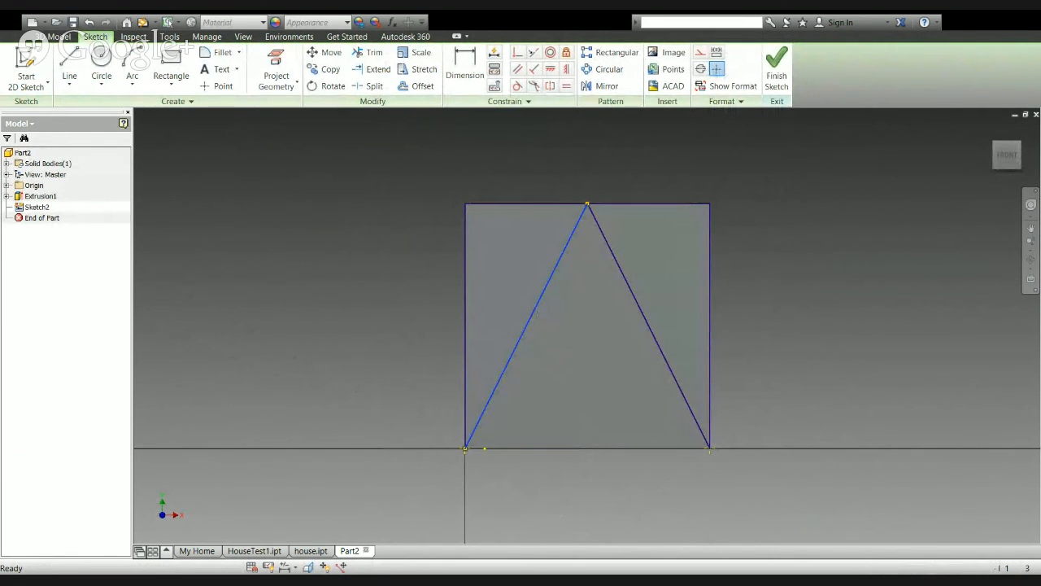
click(500, 424)
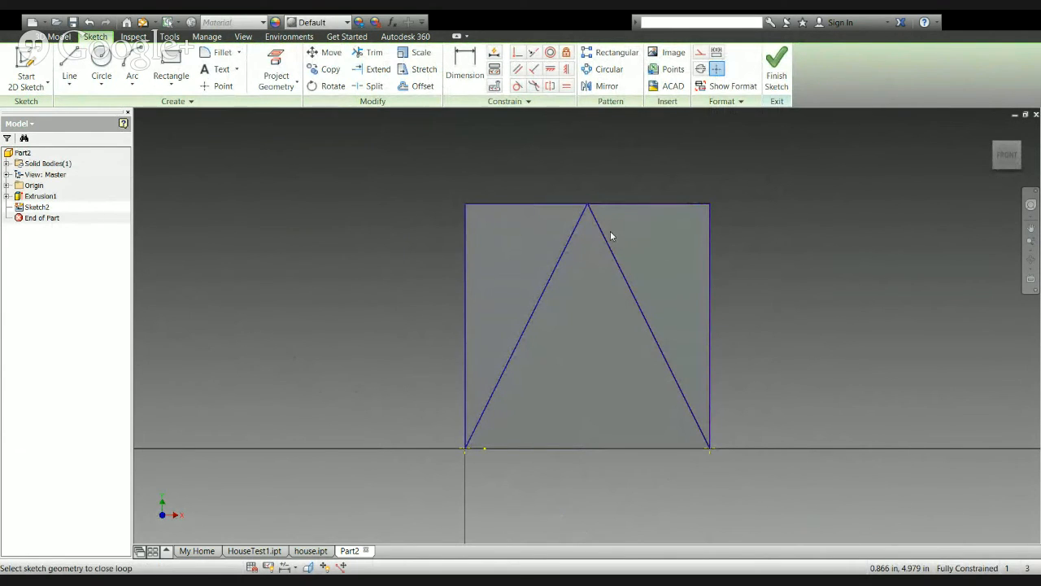
click(643, 316)
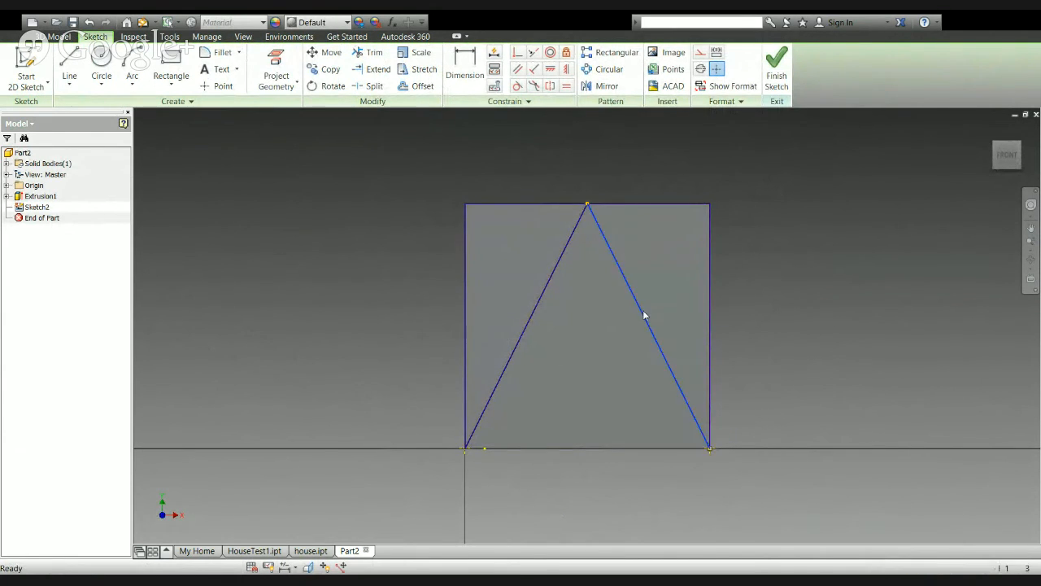
click(520, 415)
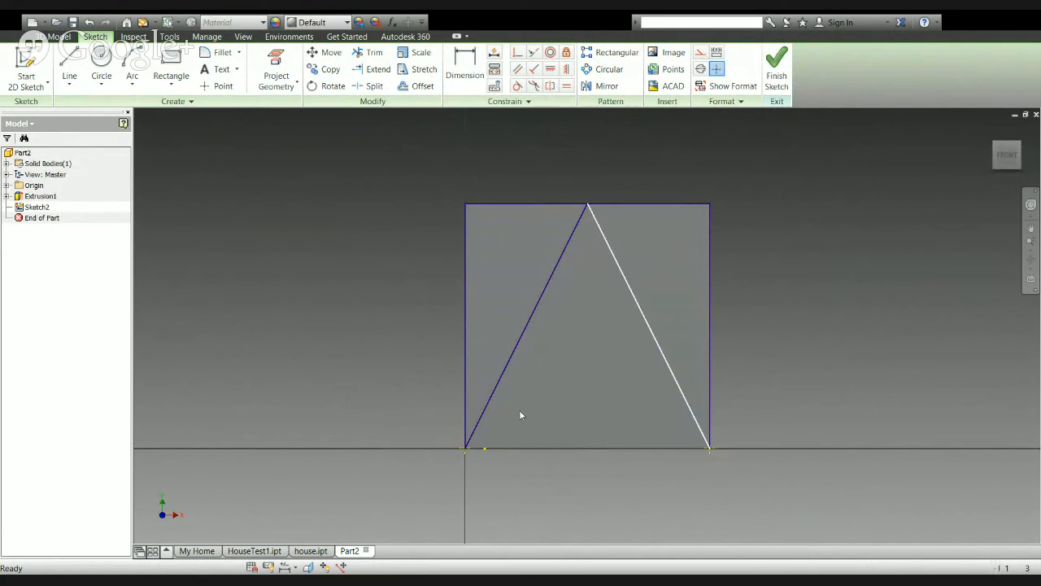
click(475, 318)
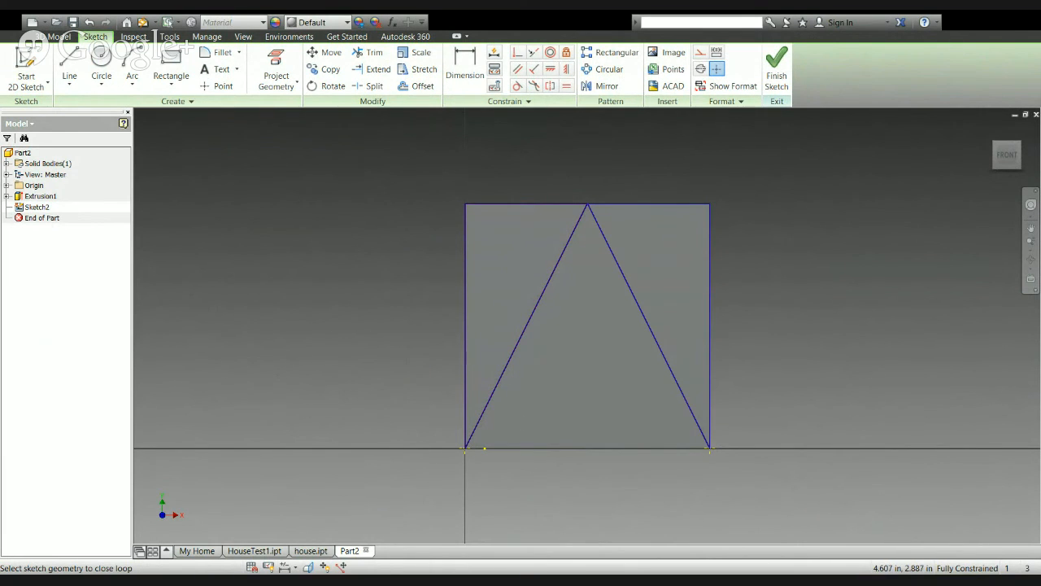
click(776, 69)
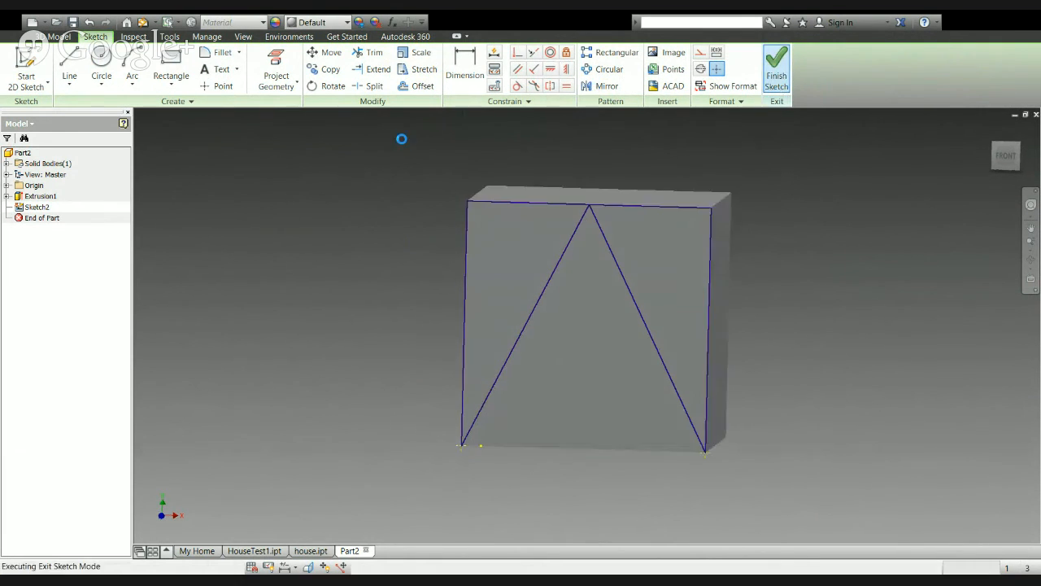
Try cutting the two corner regions beside the triangle through the whole cube, and undo the cut
click(81, 68)
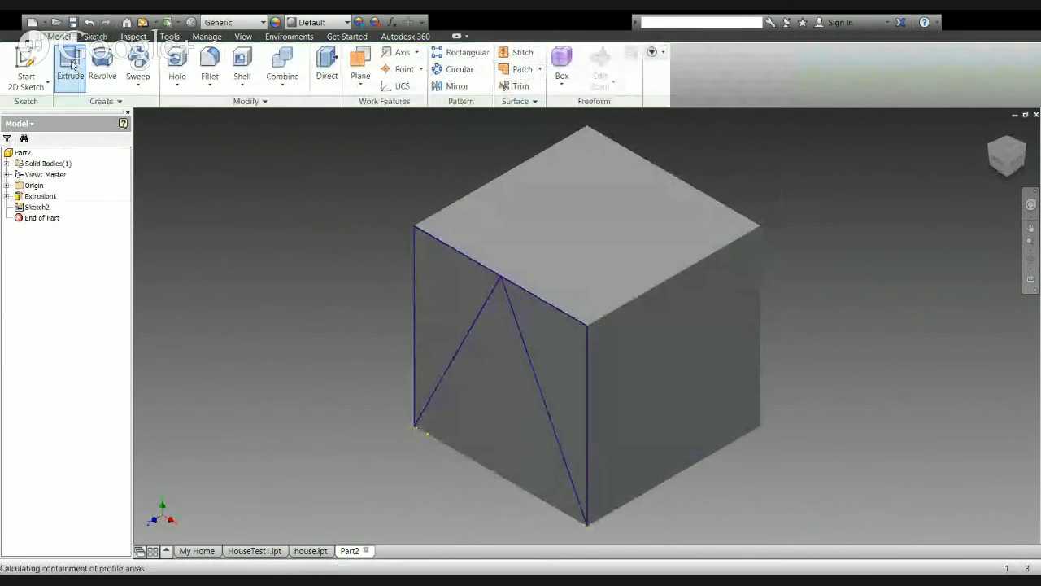
click(471, 323)
click(547, 351)
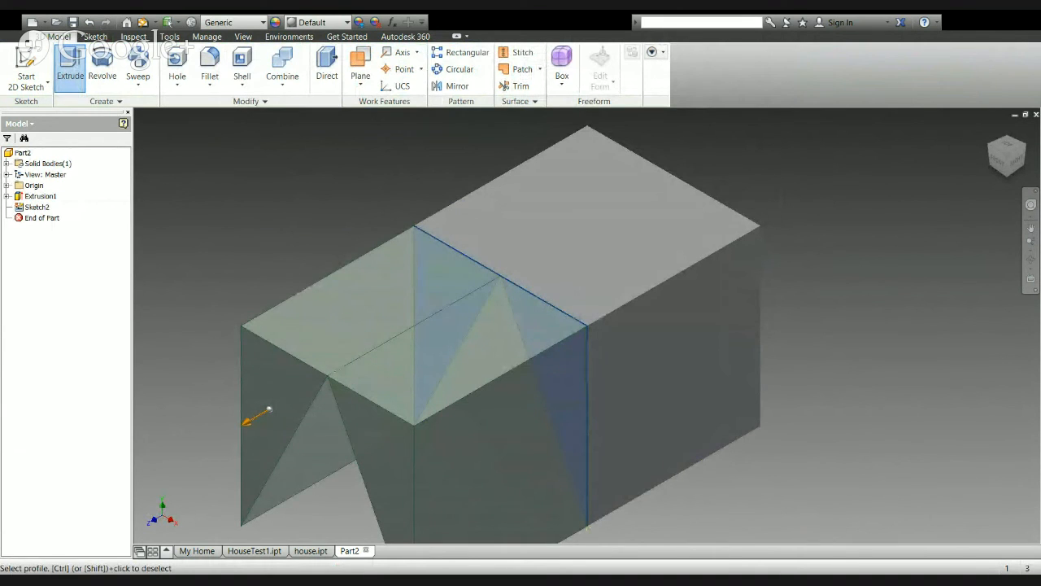
drag(269, 410, 616, 209)
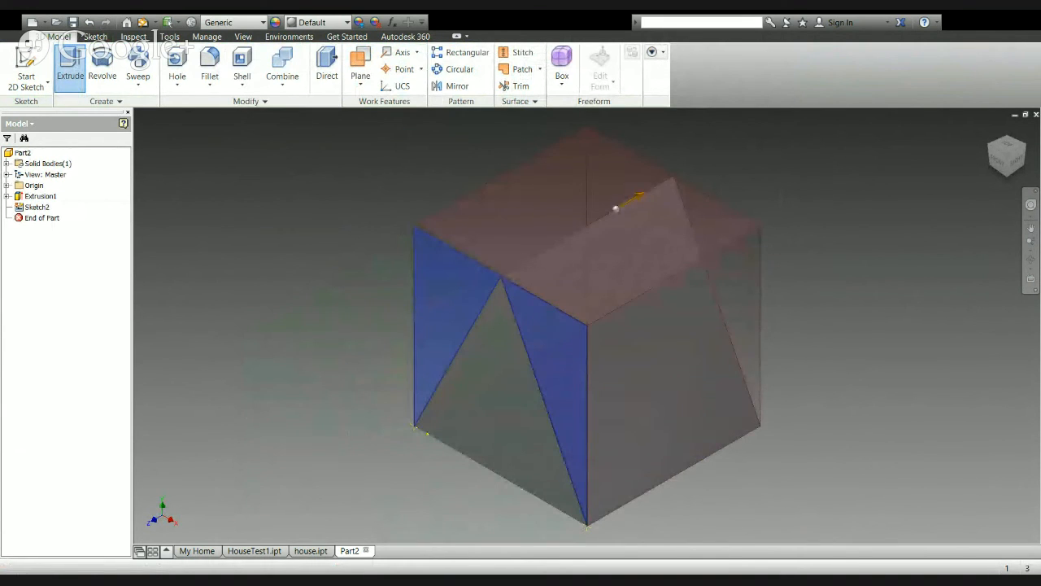
click(702, 369)
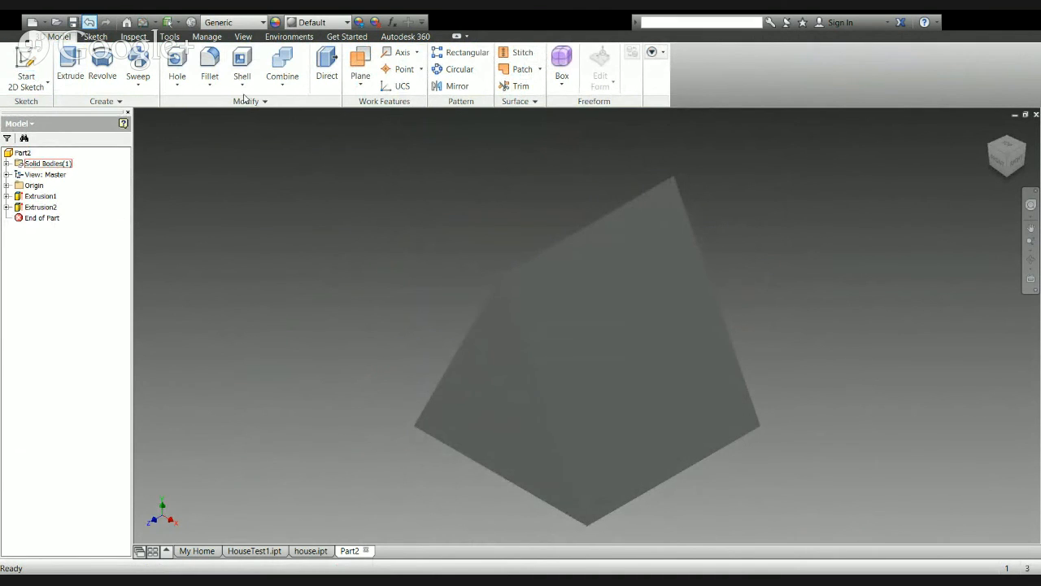
click(91, 23)
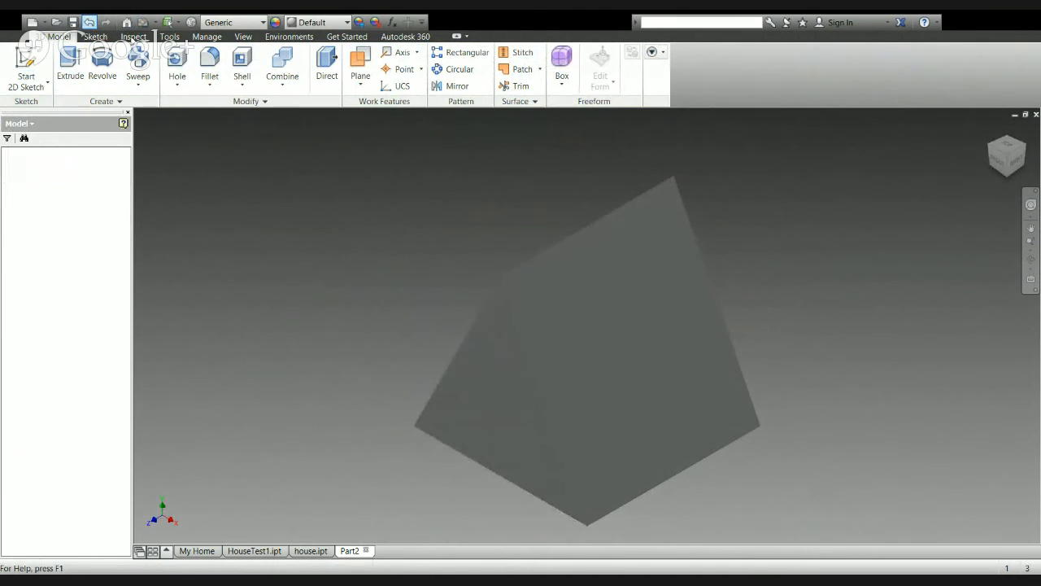
click(369, 52)
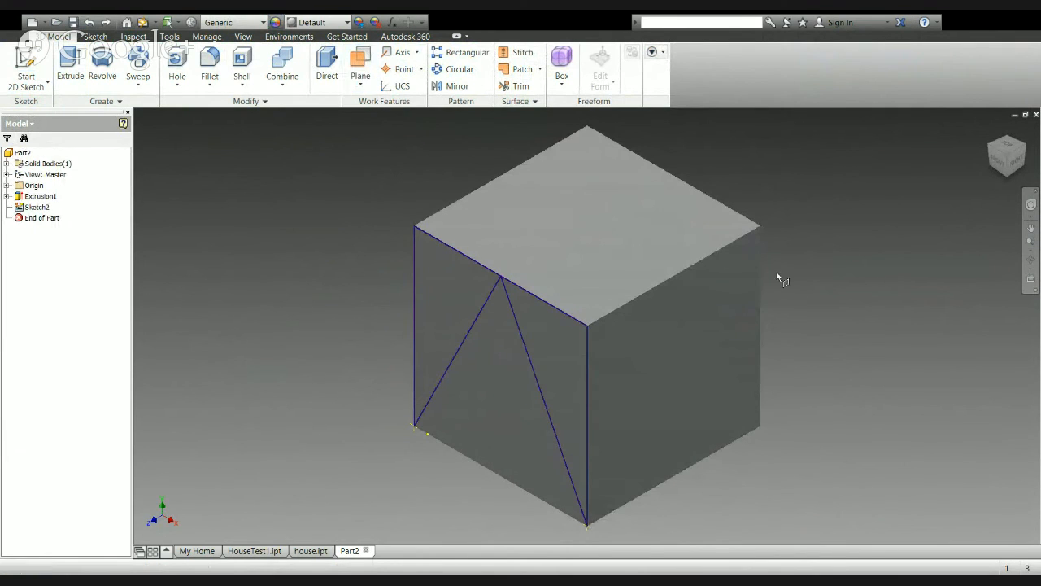
click(722, 447)
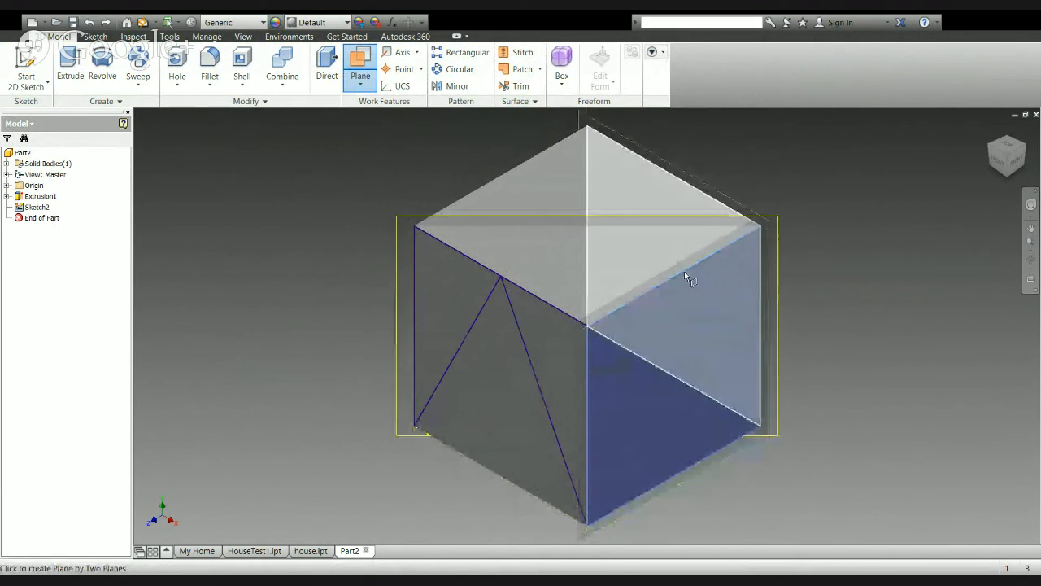
key(Escape)
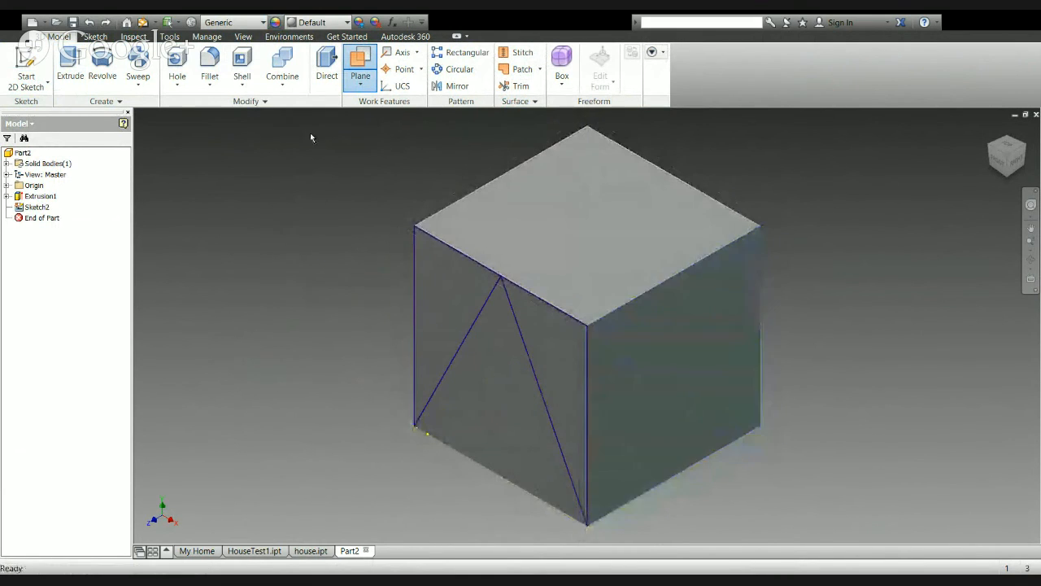
click(357, 70)
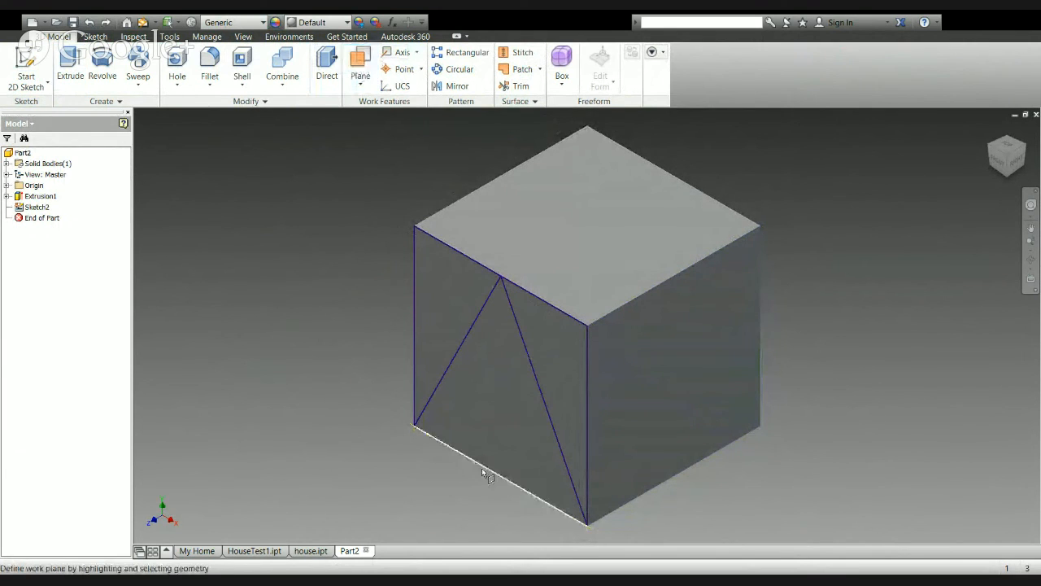
click(502, 479)
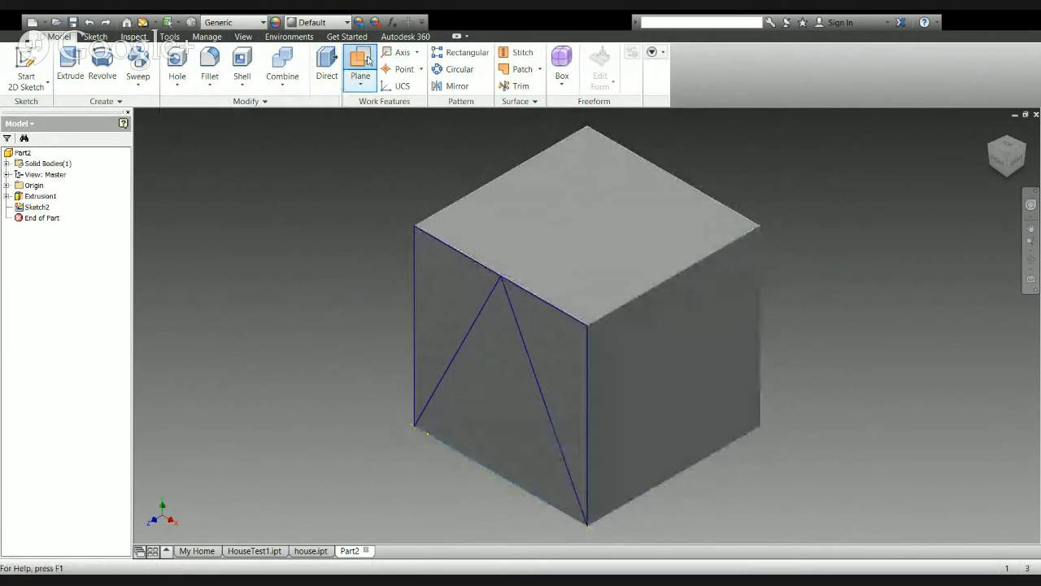
click(367, 60)
click(660, 402)
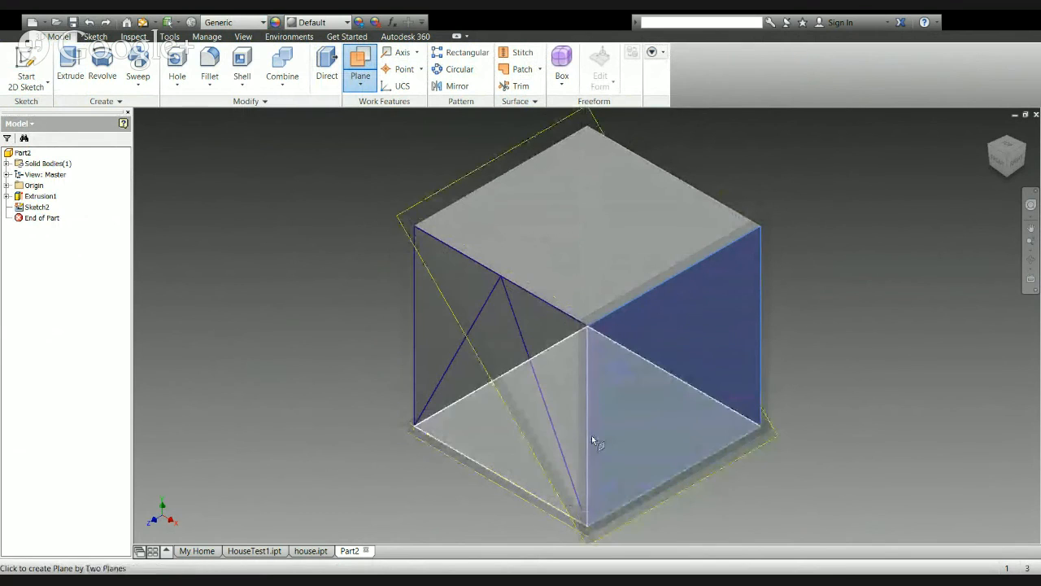
click(756, 351)
click(684, 274)
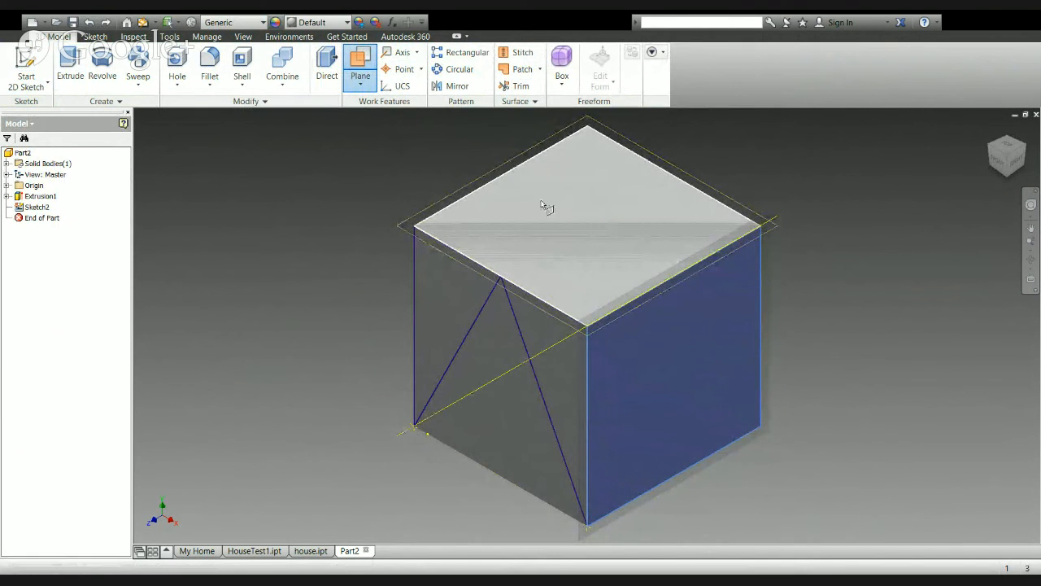
click(426, 257)
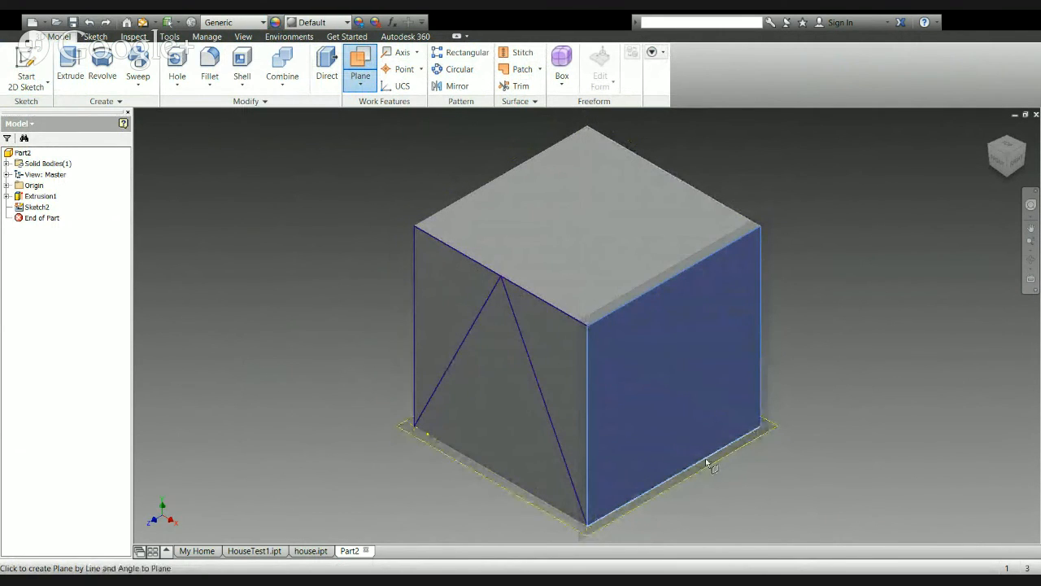
key(Escape)
Create a work plane lying on the cube's right side face, defined from the front face and its right vertical edge
click(368, 66)
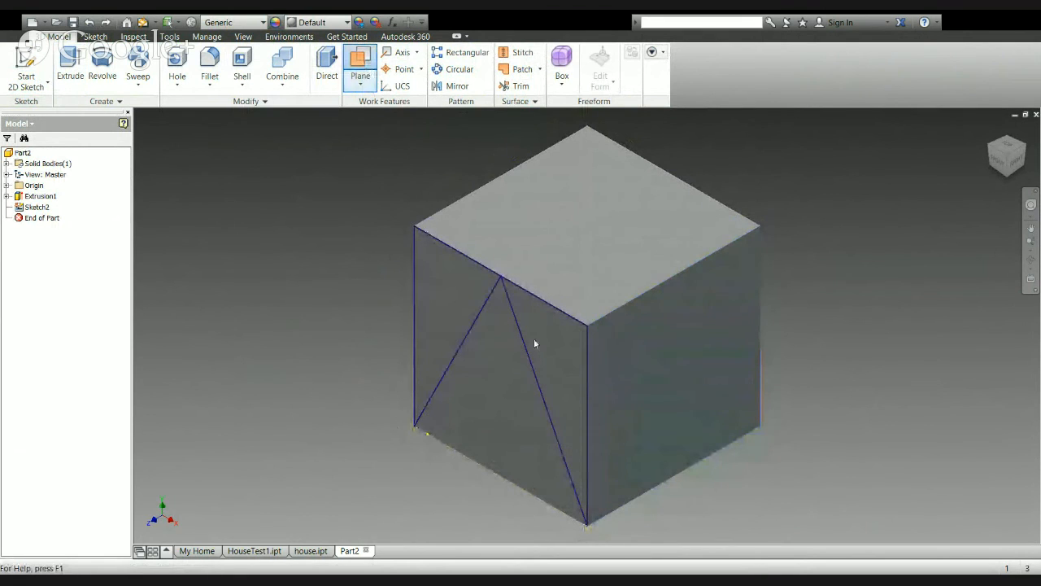
click(582, 403)
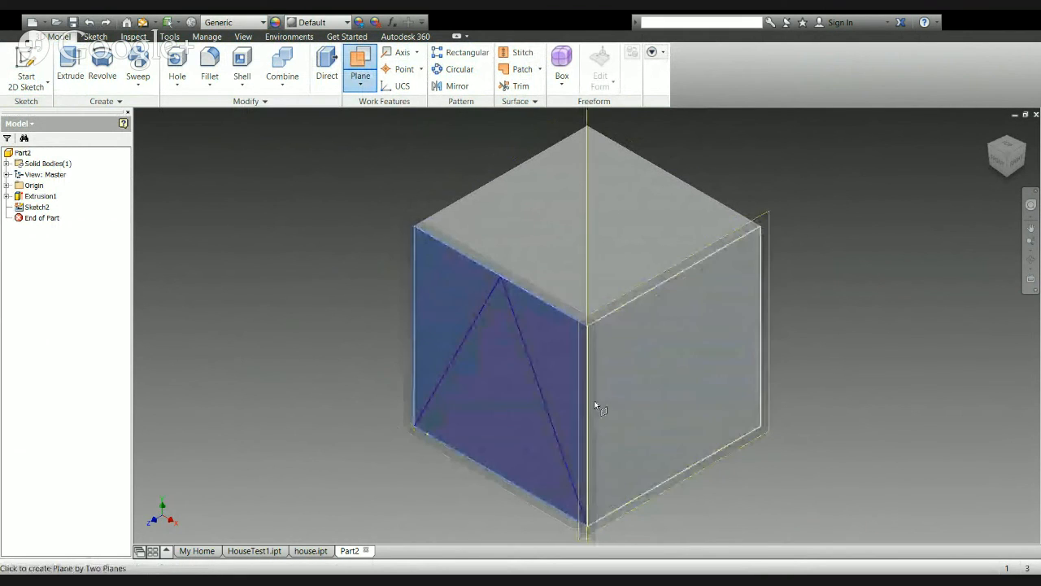
click(589, 404)
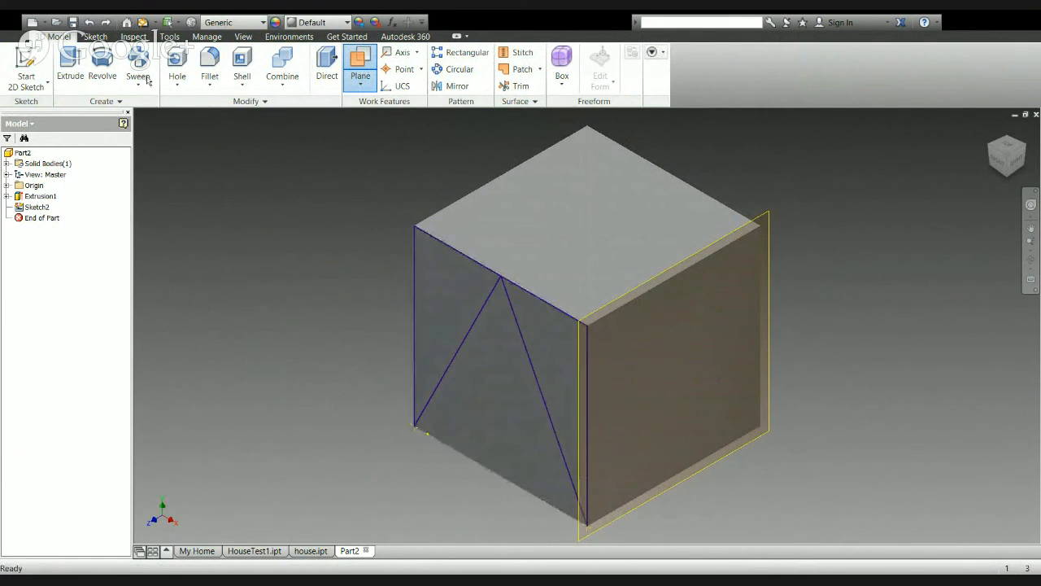
Extrude the two corner regions beside the triangle as a cut through the full depth of the cube, leaving a triangular prism
click(70, 65)
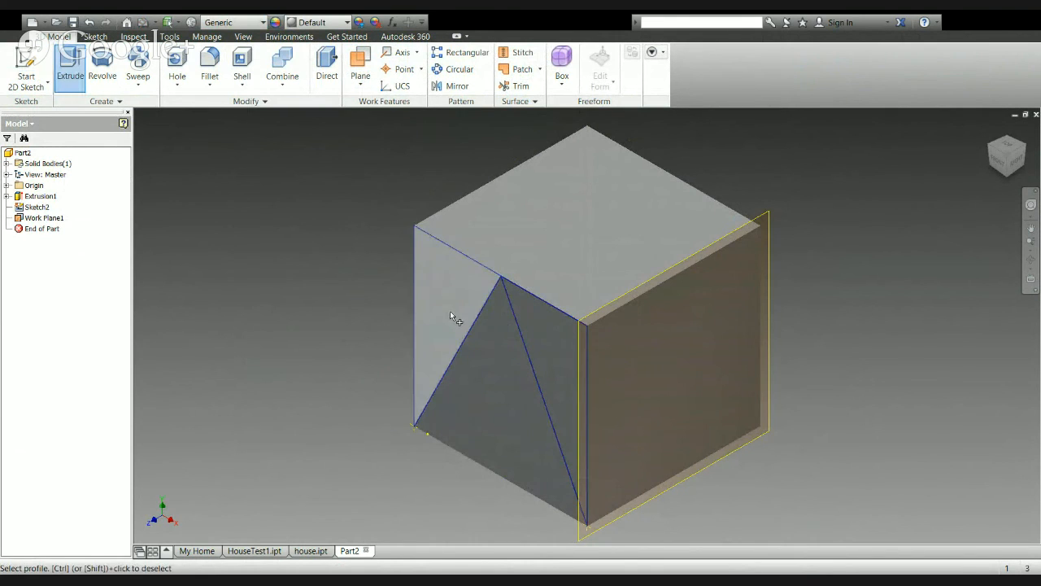
click(451, 314)
click(427, 433)
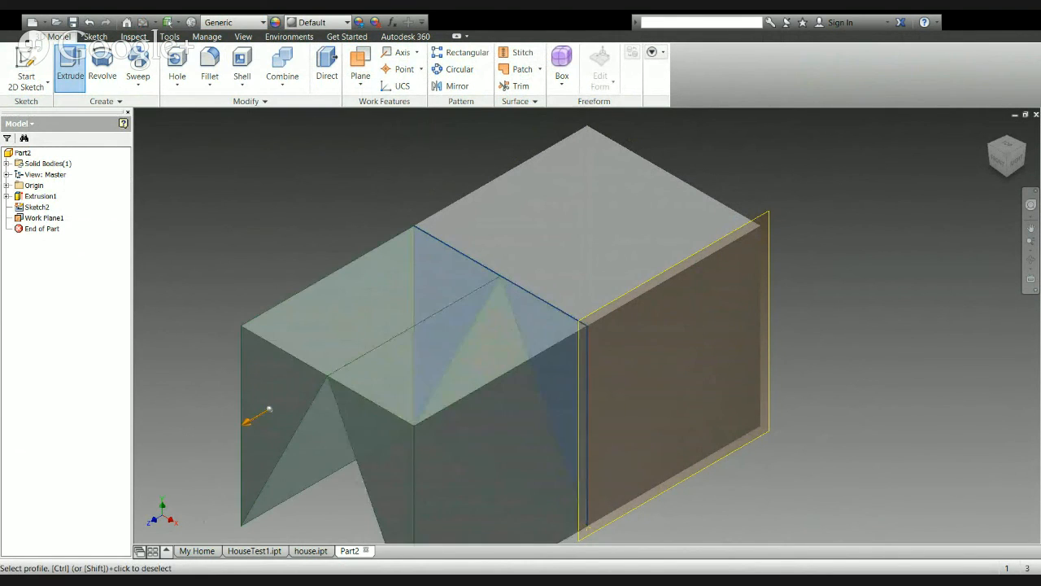
click(330, 497)
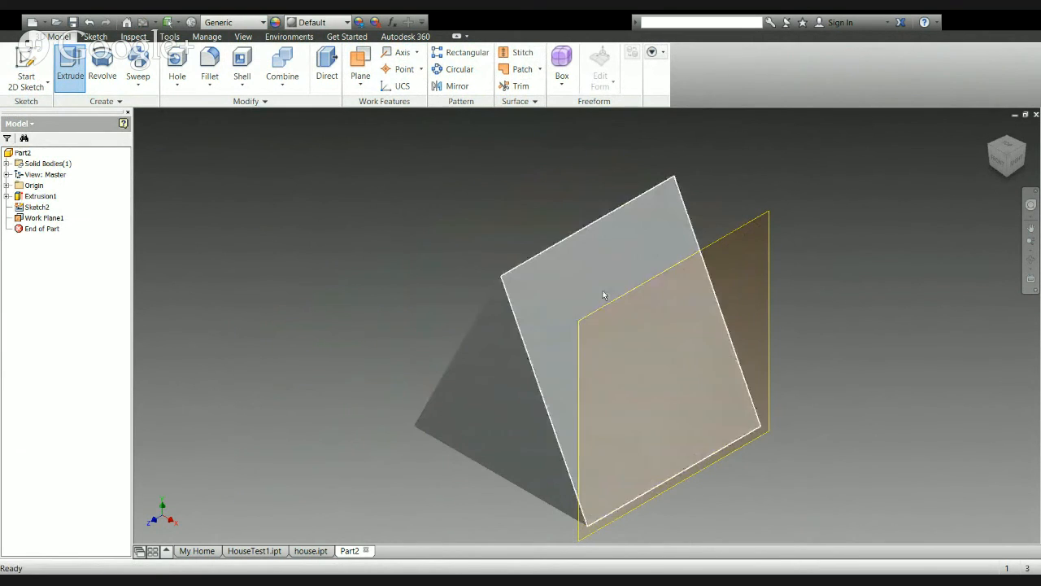
Start a sketch on the work plane and project the prism's bottom and top edges into it
click(24, 65)
click(773, 285)
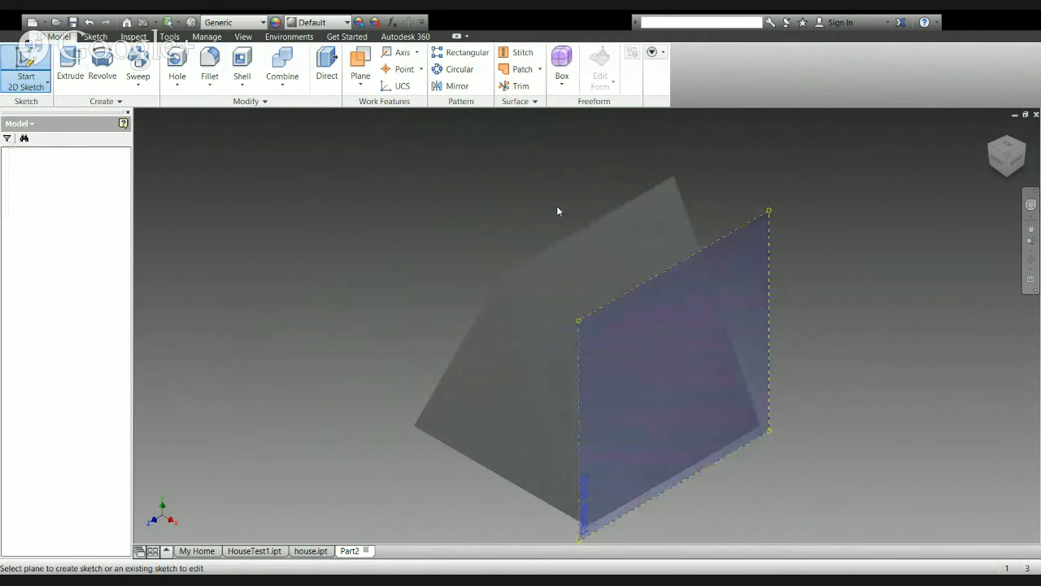
click(1029, 229)
drag(971, 228, 855, 318)
key(Escape)
click(259, 63)
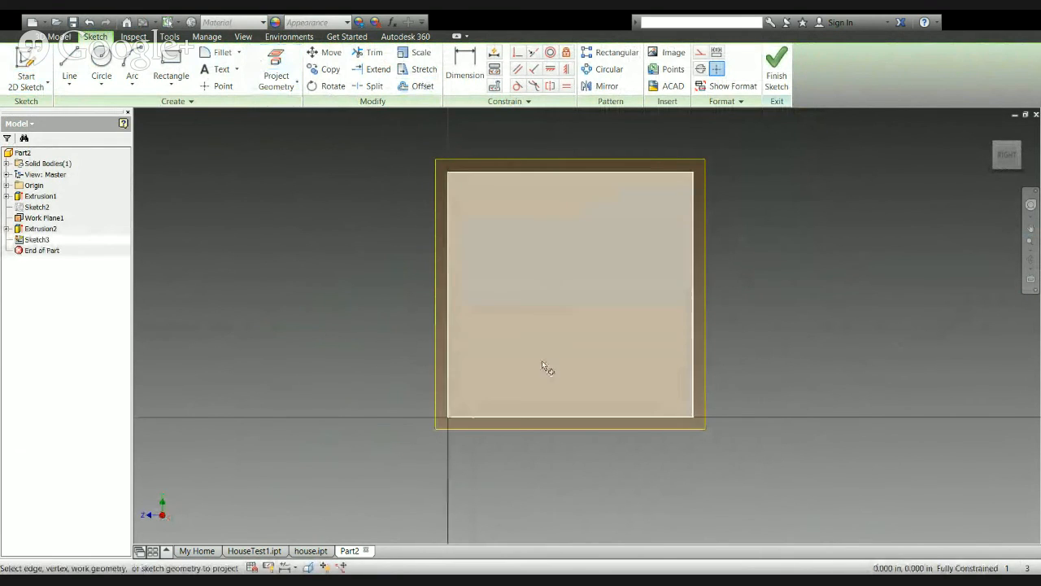
click(530, 419)
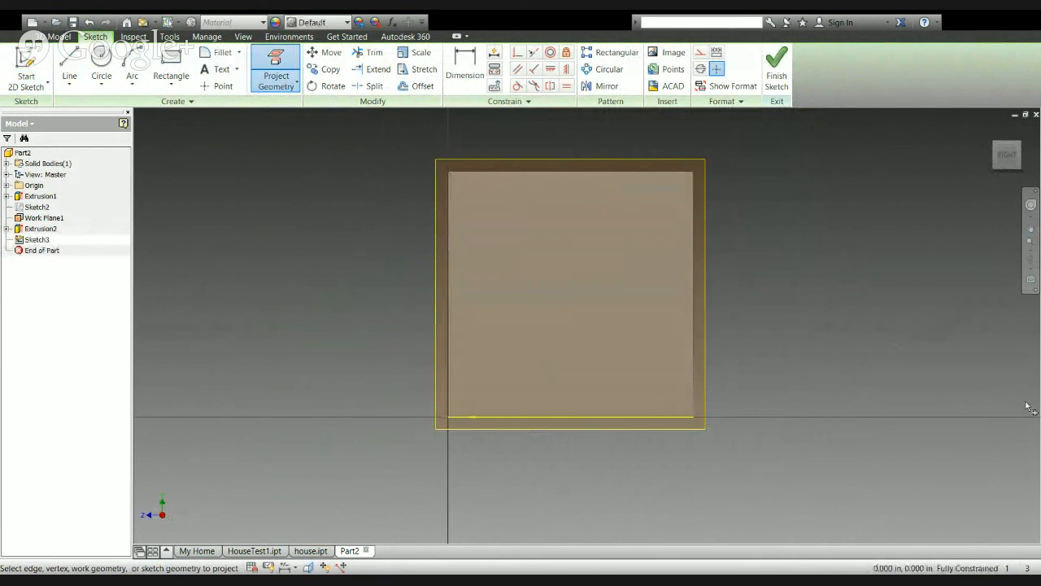
click(578, 171)
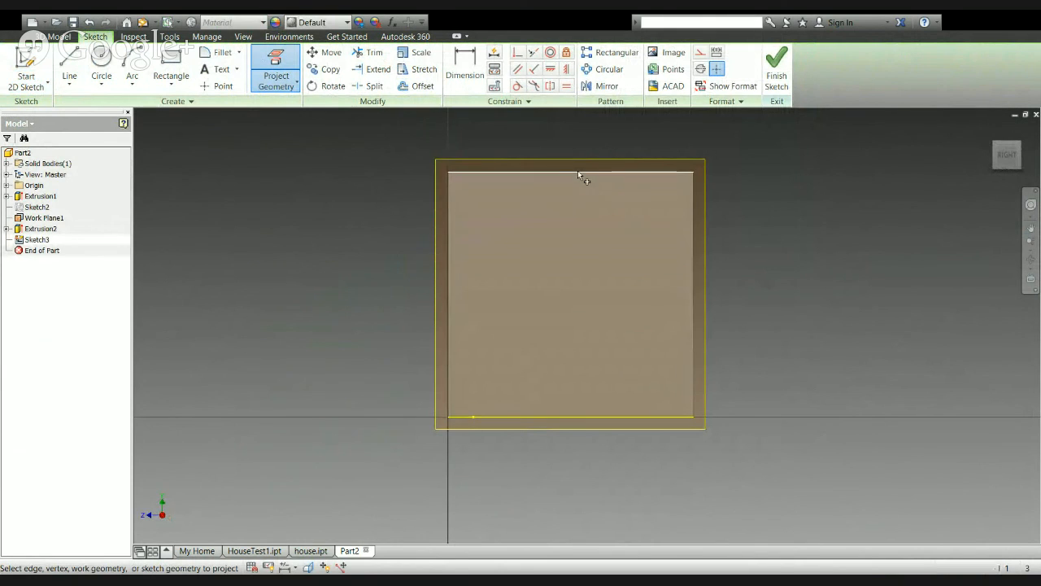
Draw the front corner triangle from the prism's vertical front side, a diagonal to the top edge's midpoint, and the adjoining half of the top edge
click(70, 63)
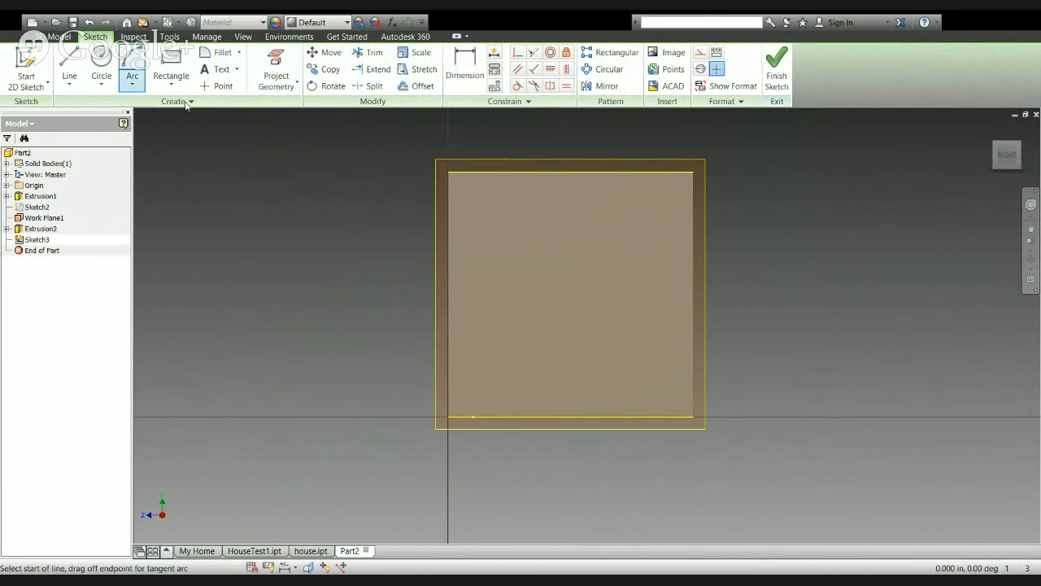
click(472, 416)
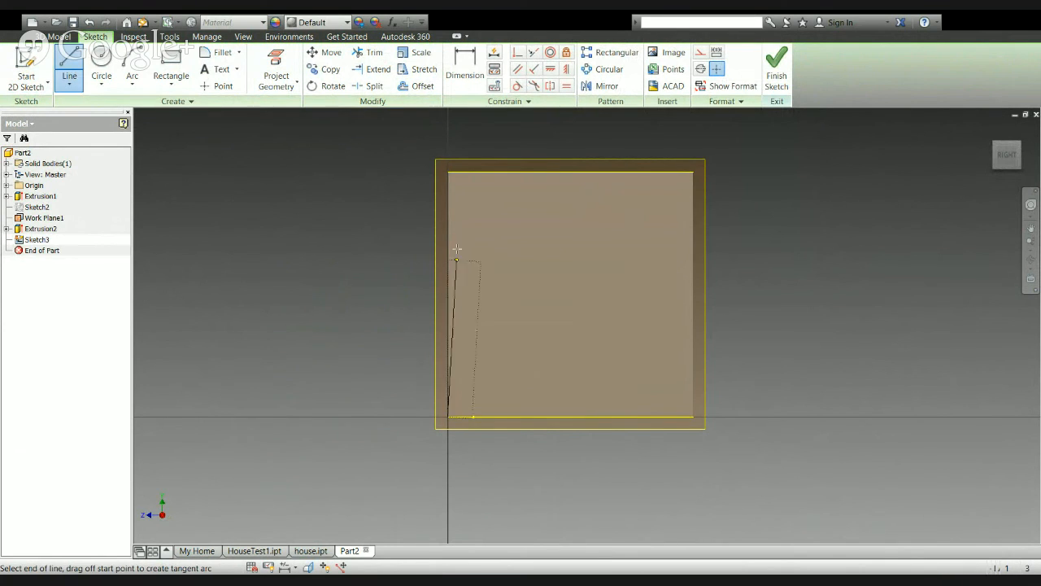
double_click(449, 172)
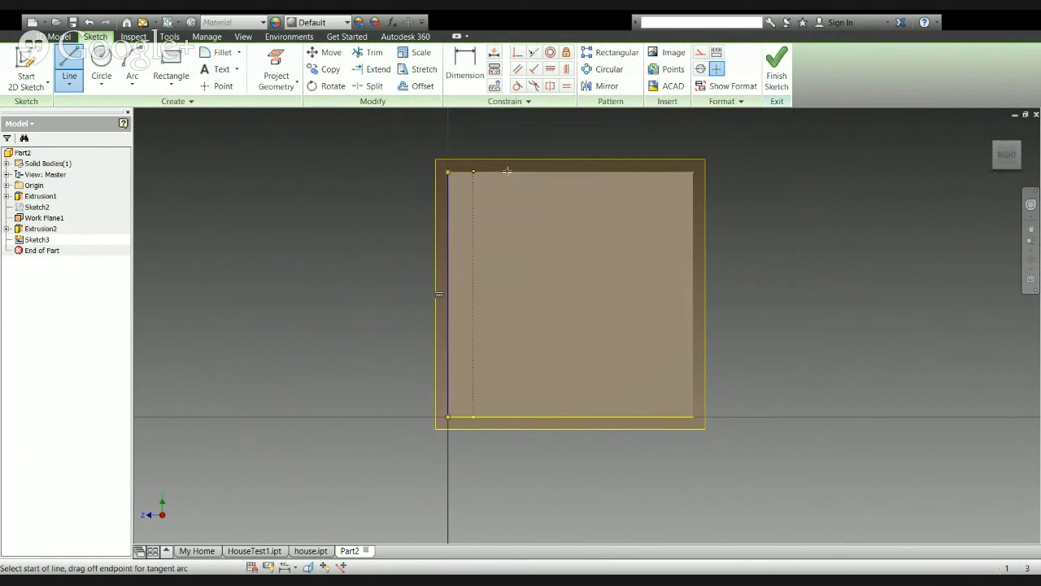
click(570, 173)
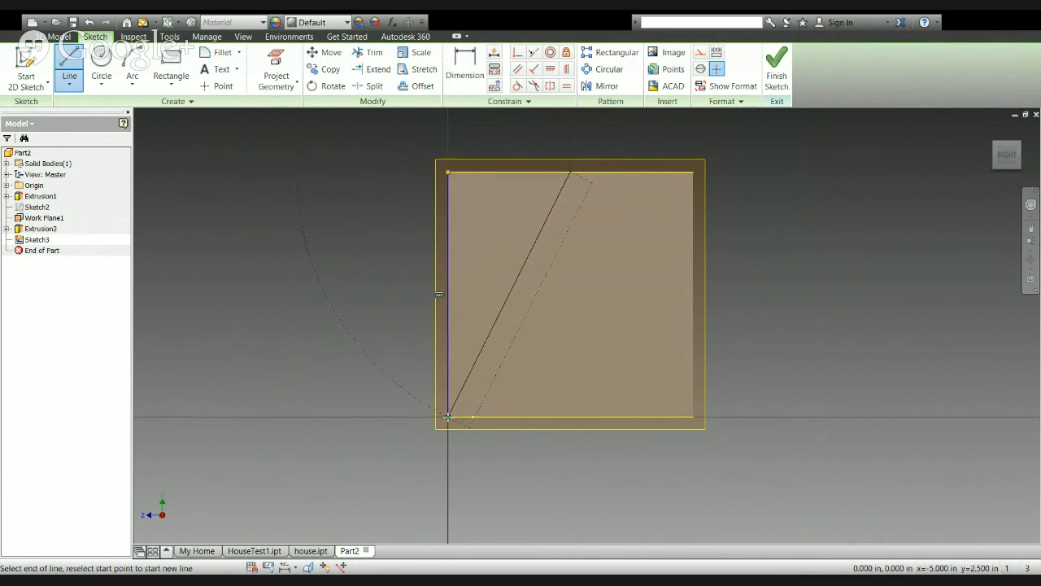
double_click(448, 416)
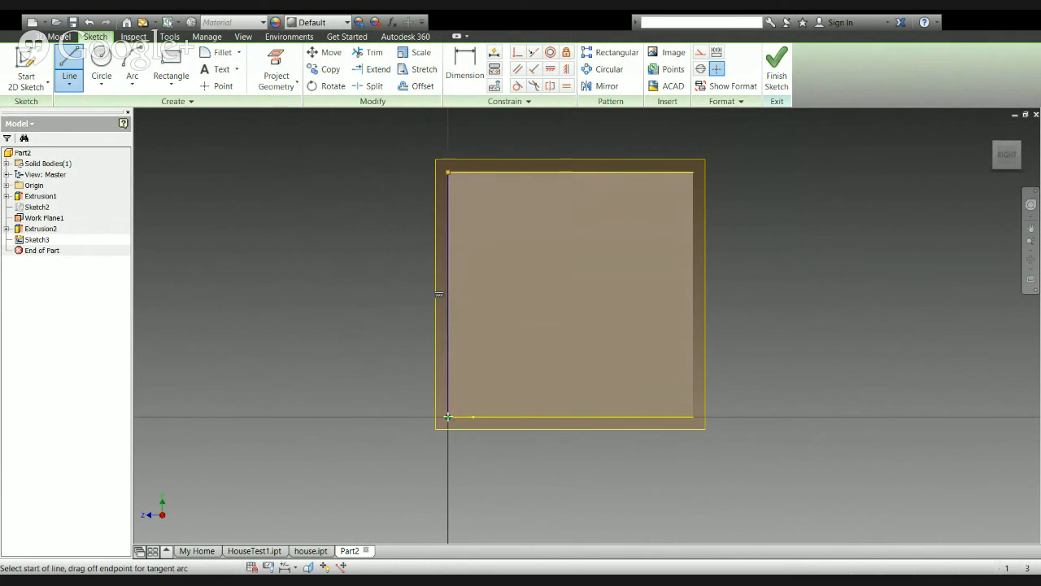
click(447, 173)
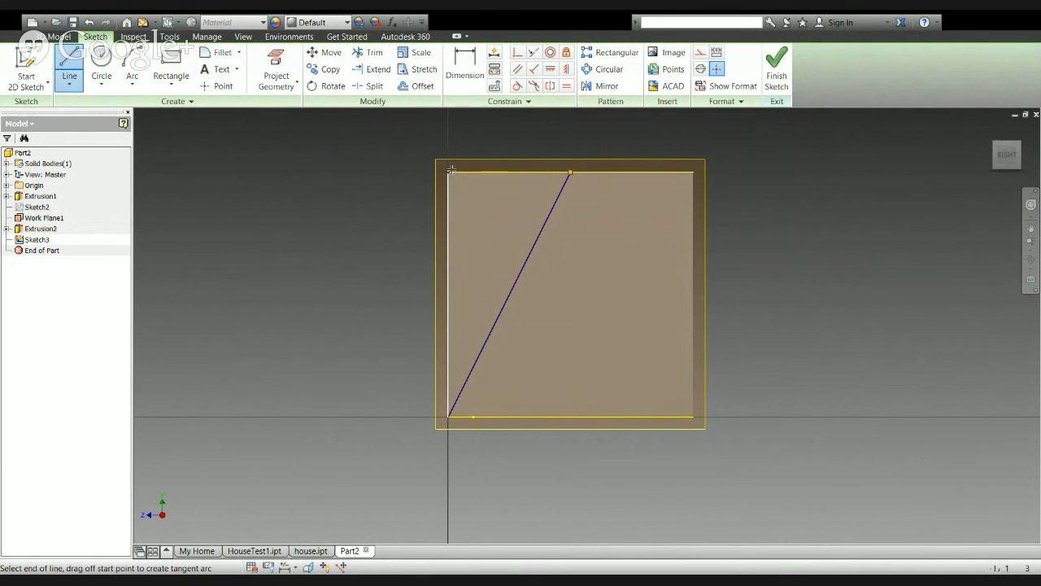
click(570, 172)
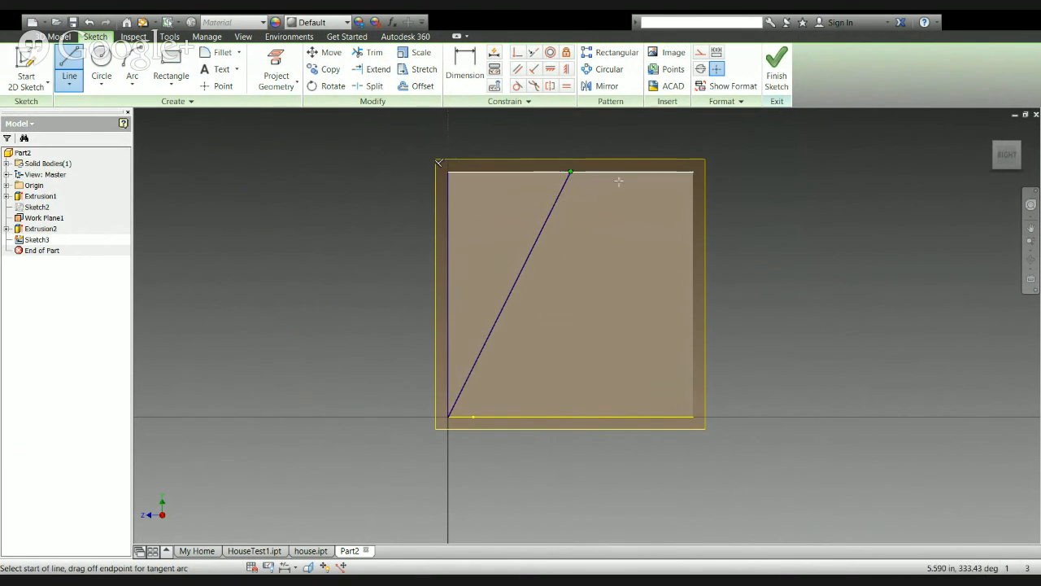
Draw the mirrored rear corner triangle from the other half of the top edge, the rear vertical side and a diagonal to the top midpoint
click(570, 172)
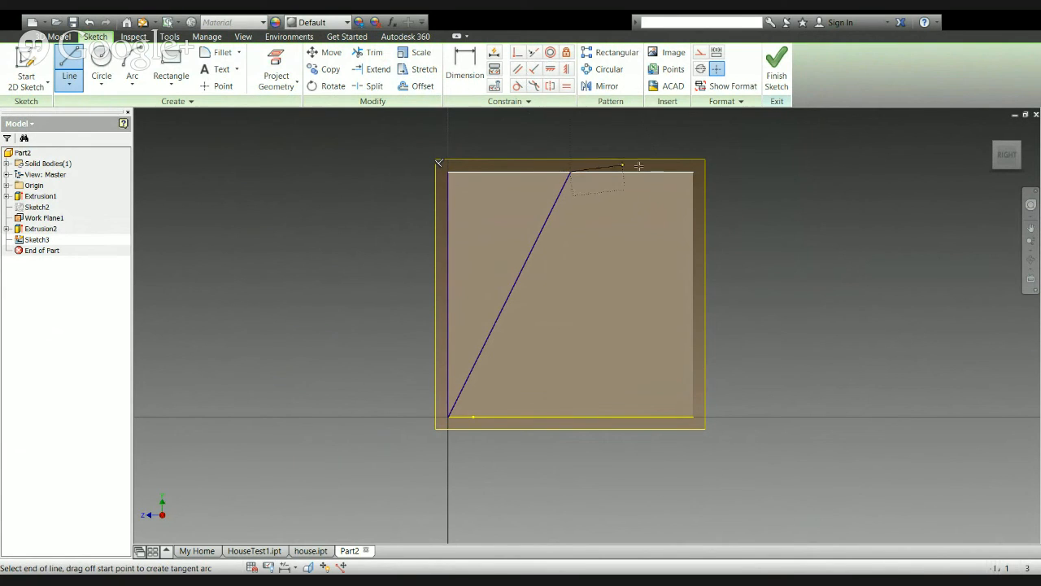
double_click(693, 173)
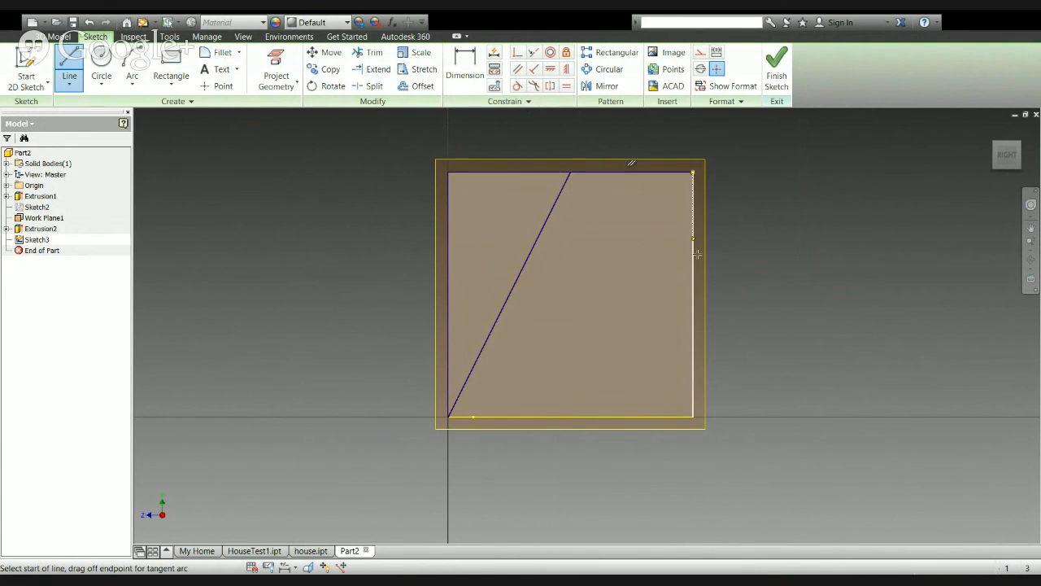
click(691, 415)
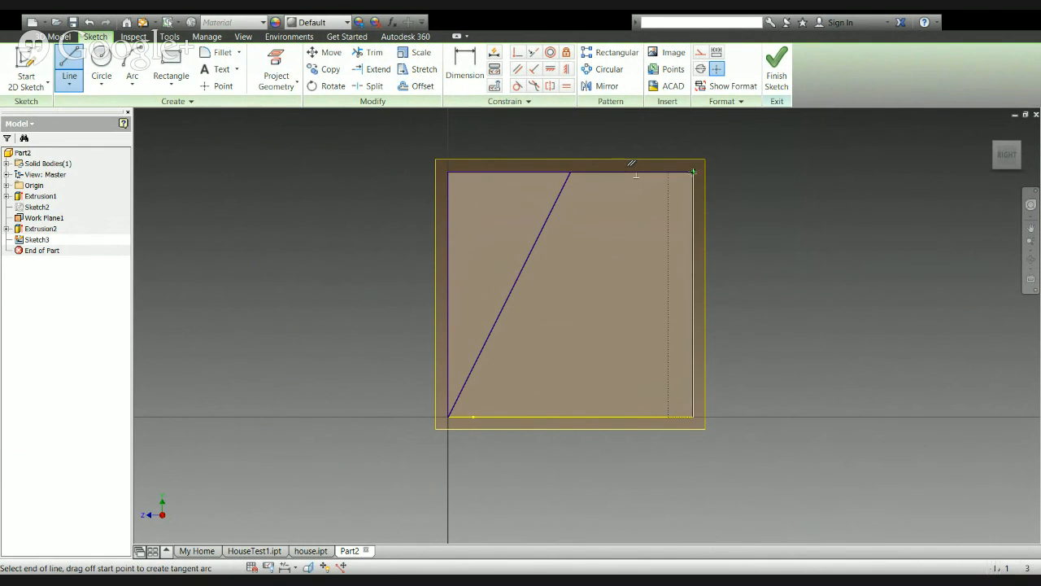
double_click(693, 172)
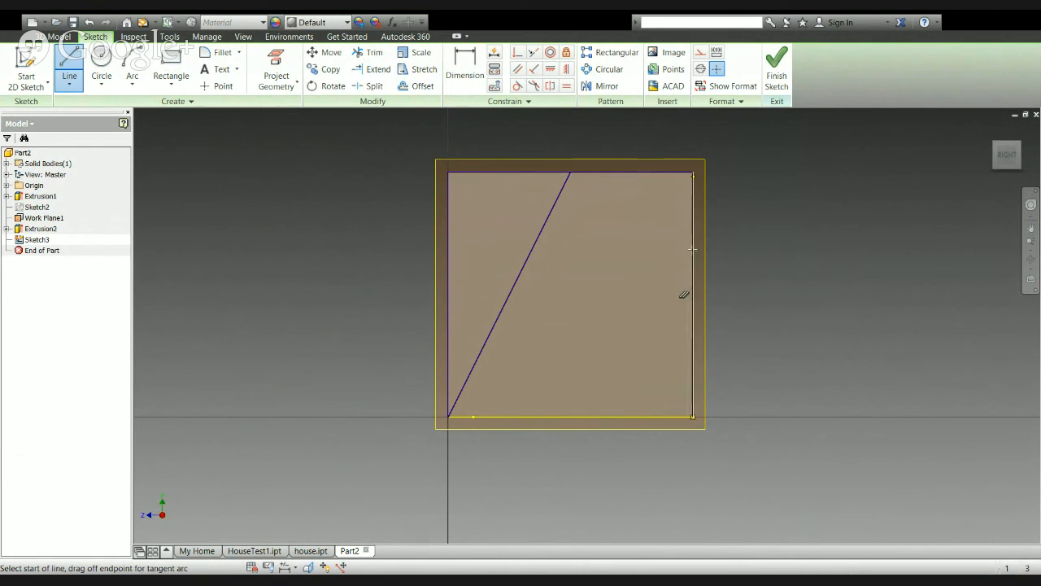
click(692, 418)
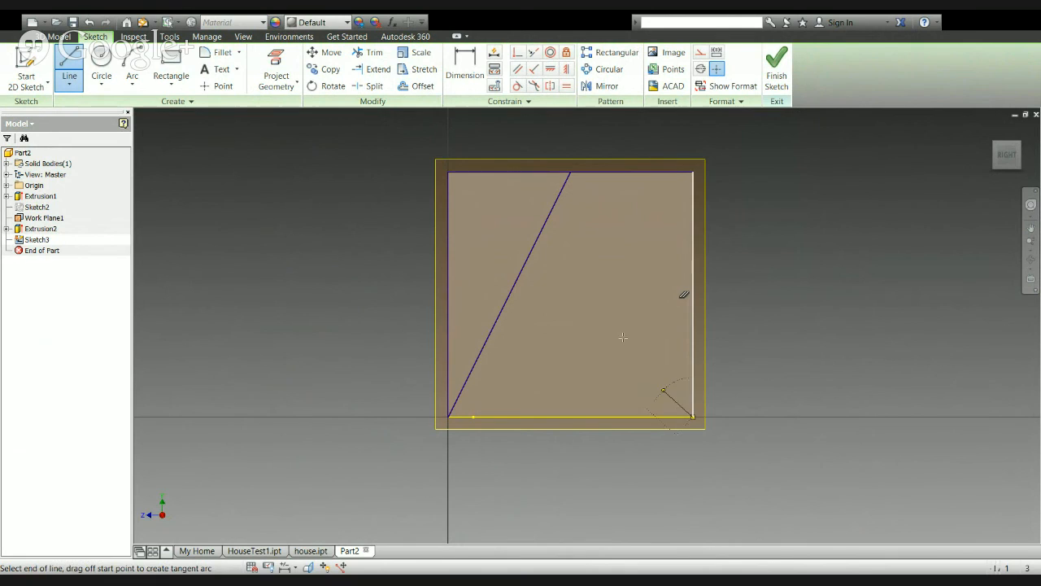
double_click(571, 174)
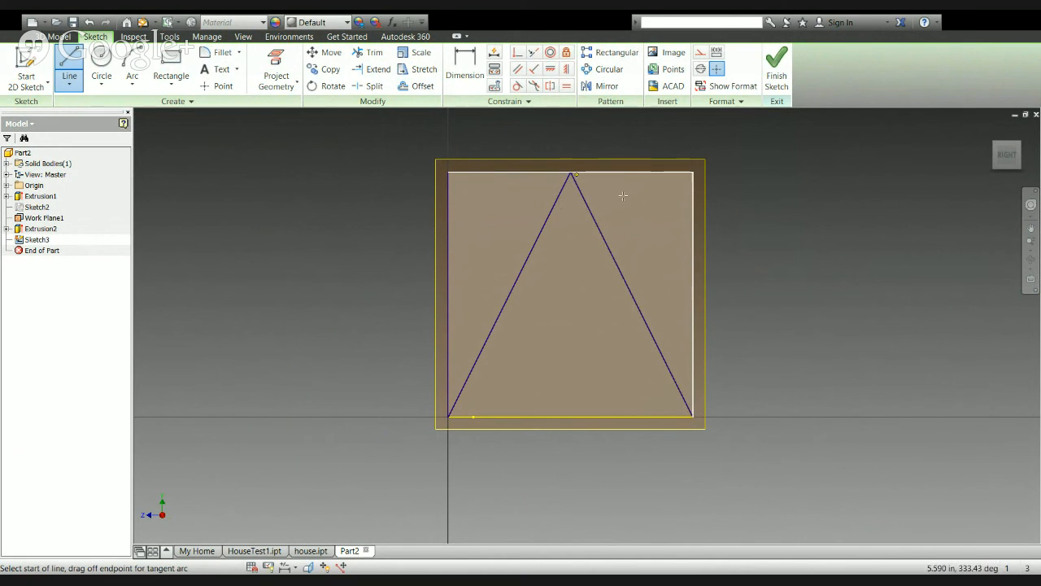
key(Escape)
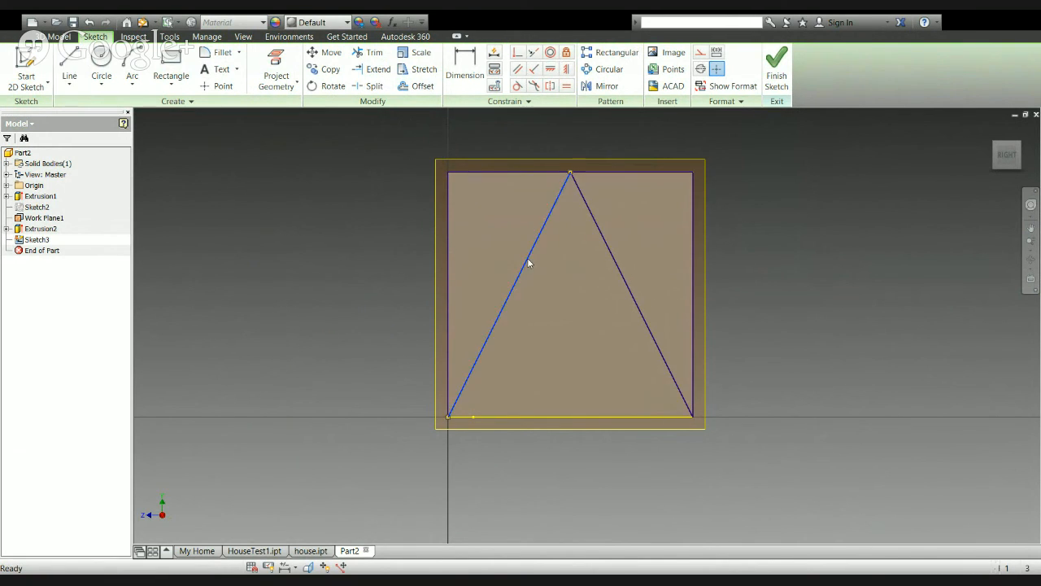
Close the line loops of the two corner triangles and finish the sketch
click(471, 365)
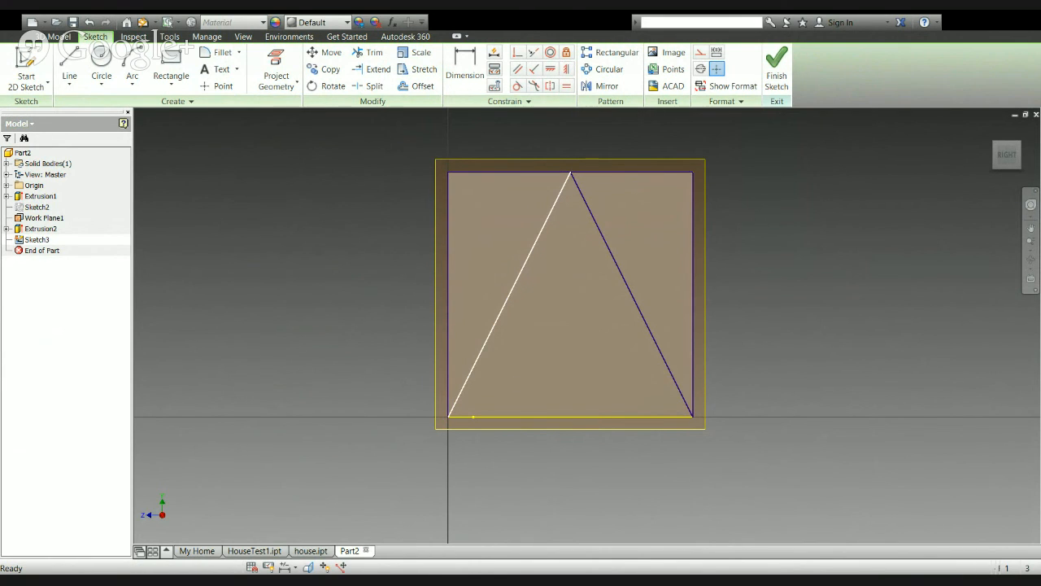
click(447, 333)
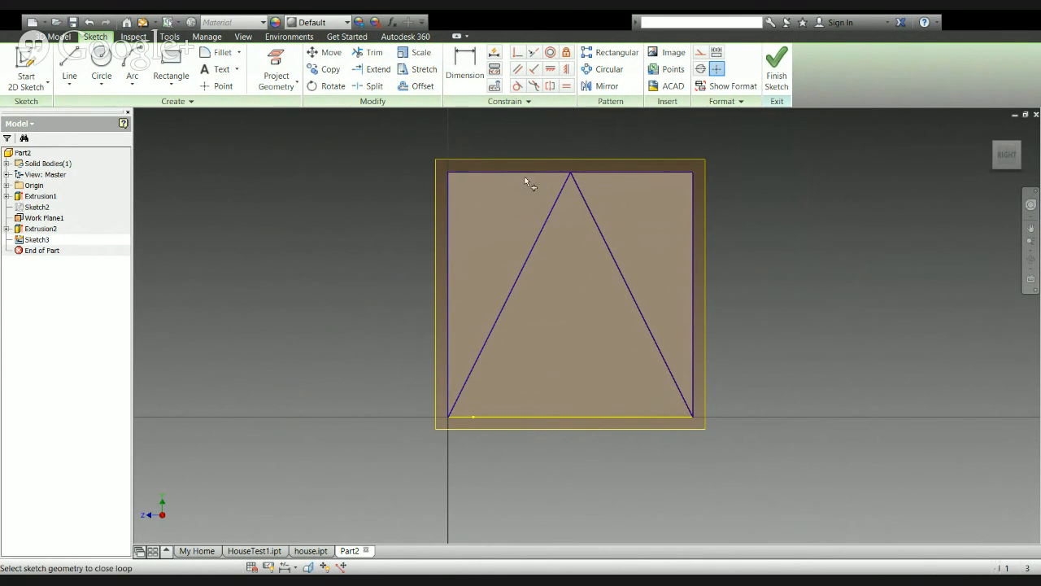
key(Escape)
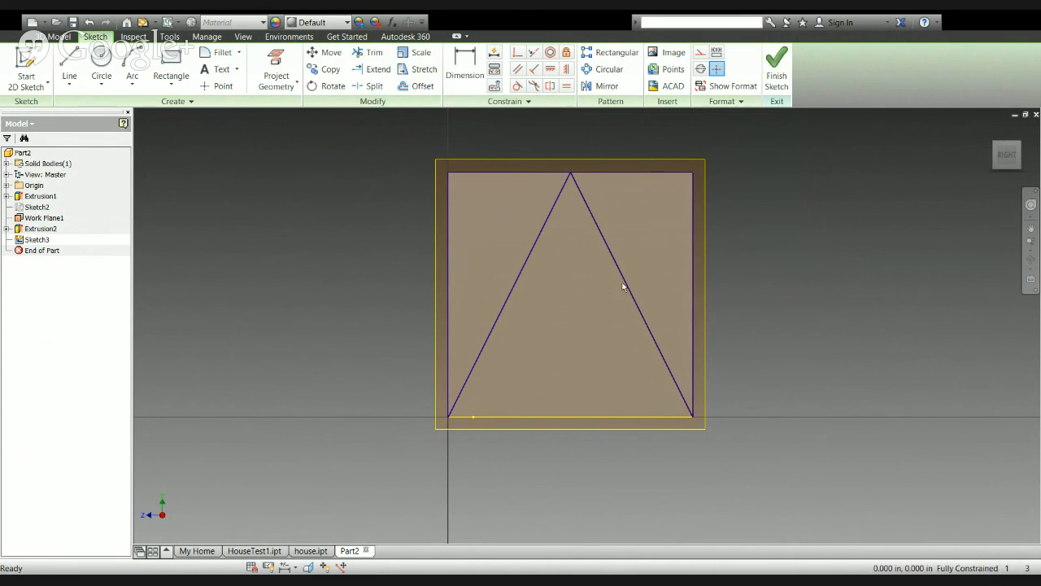
click(627, 283)
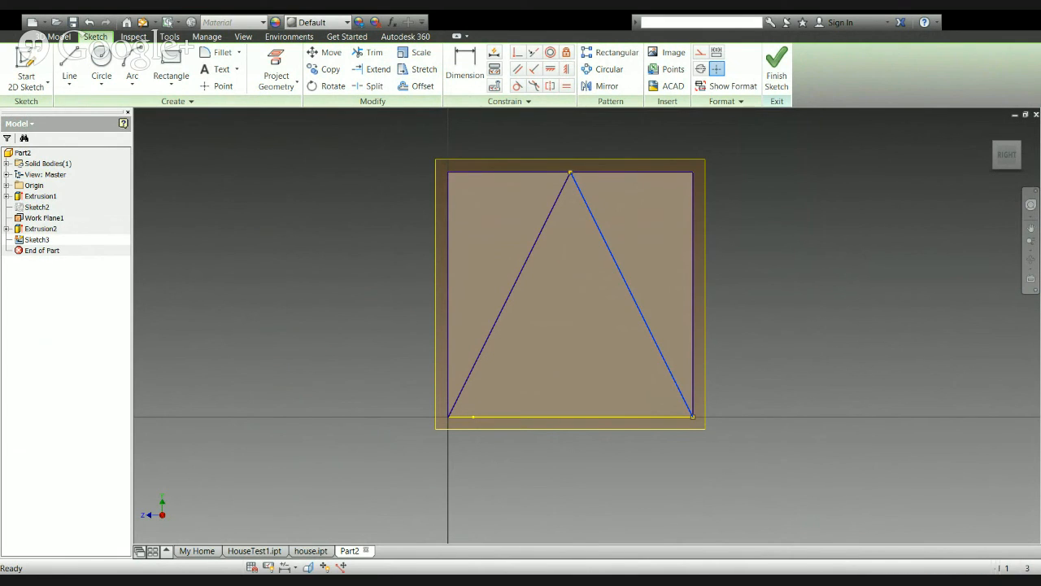
click(616, 396)
click(478, 309)
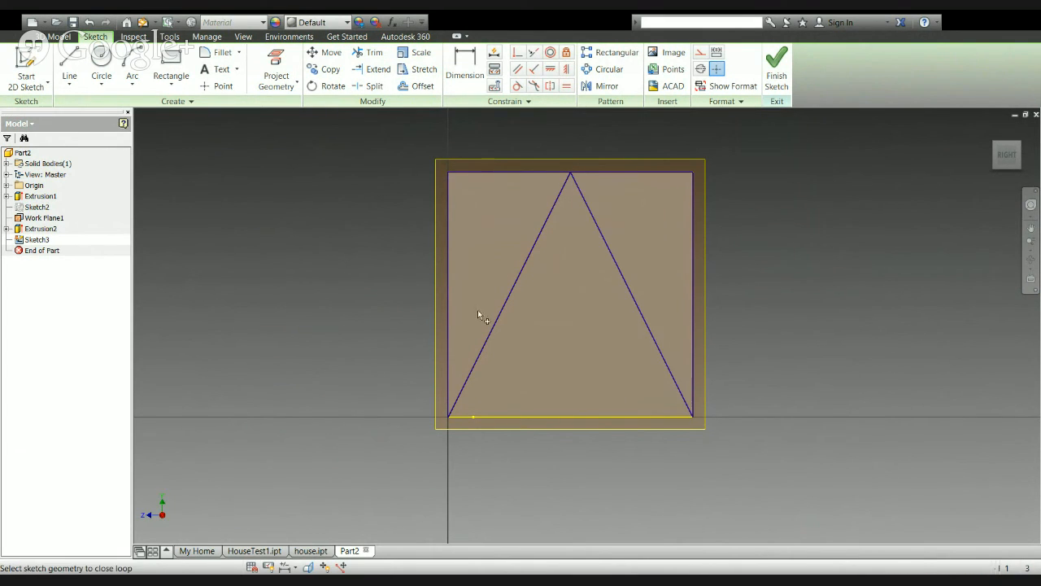
click(610, 171)
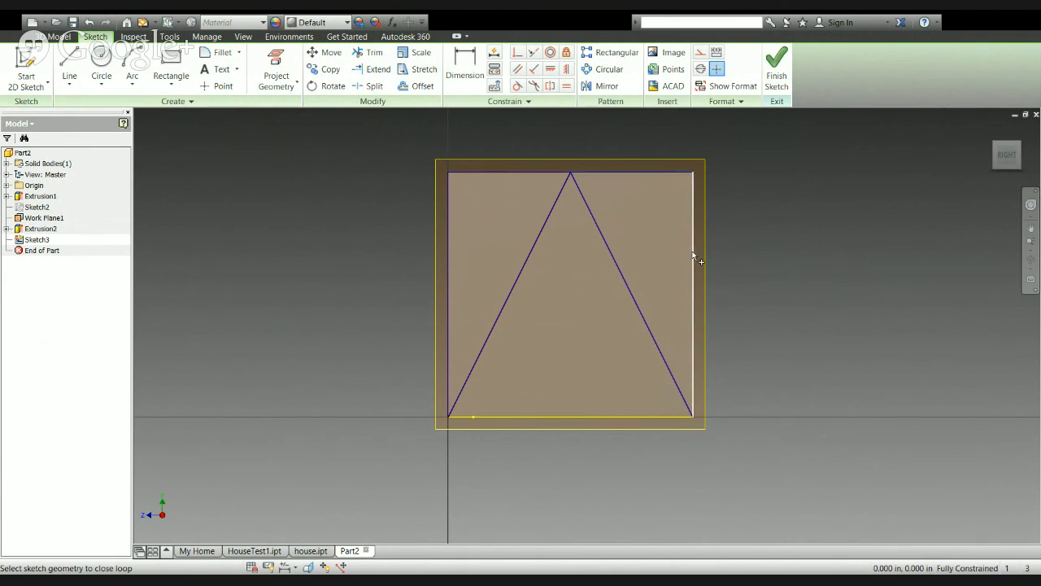
click(777, 69)
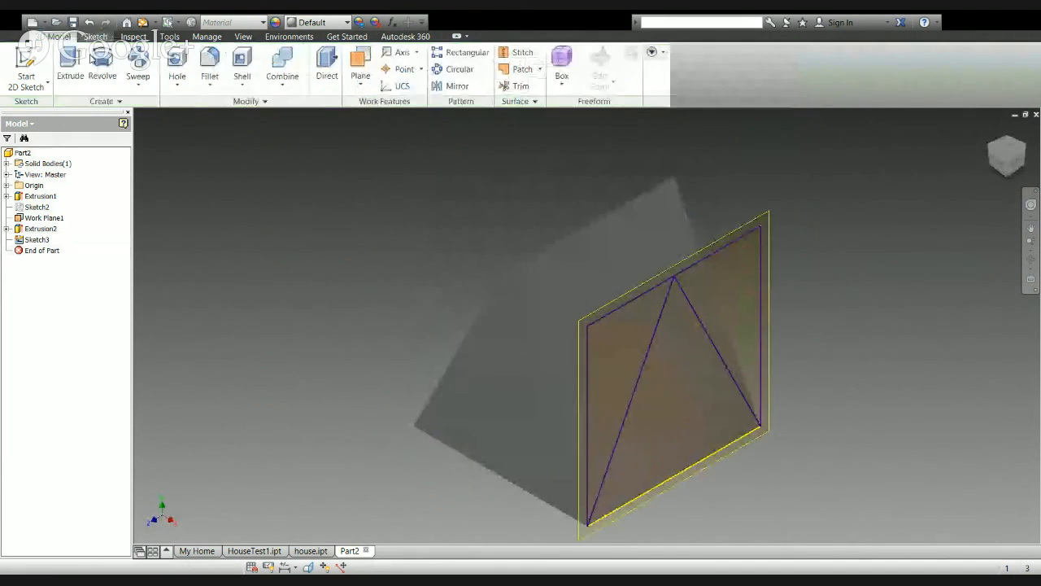
Extrude both corner regions as a cut through the full width of the prism, and hide the work plane
click(64, 72)
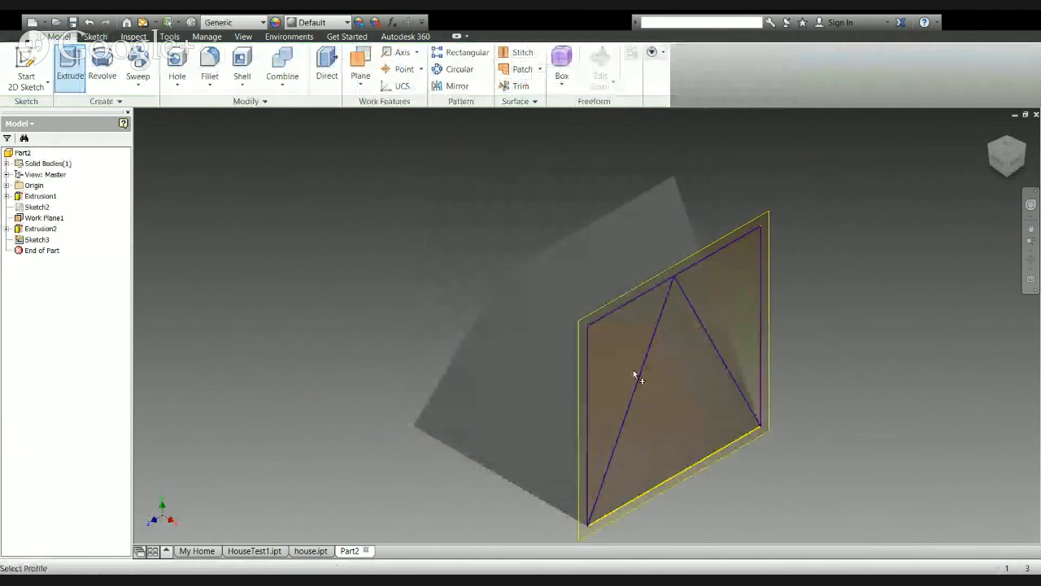
click(742, 323)
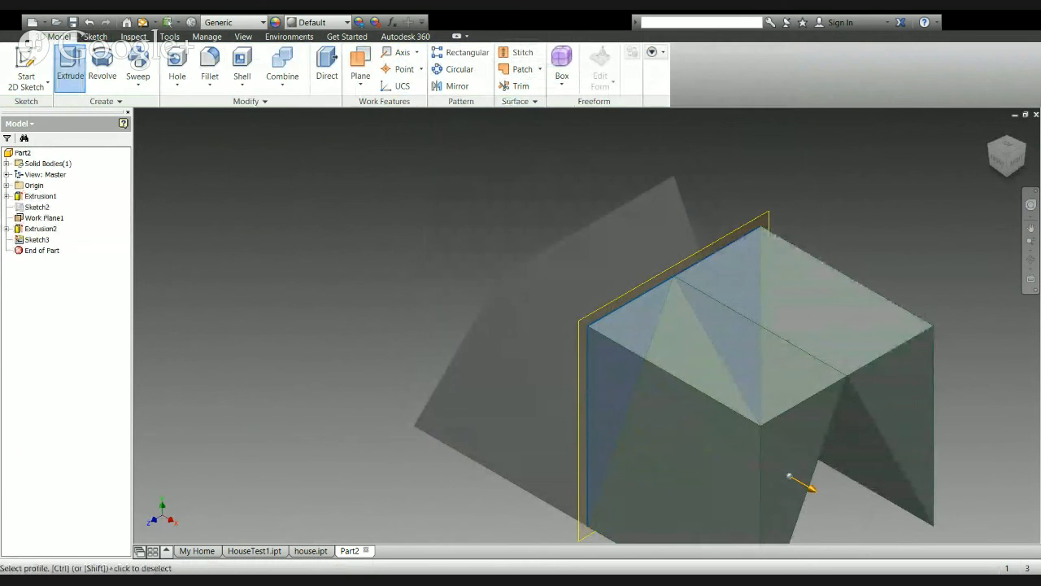
drag(801, 483, 431, 268)
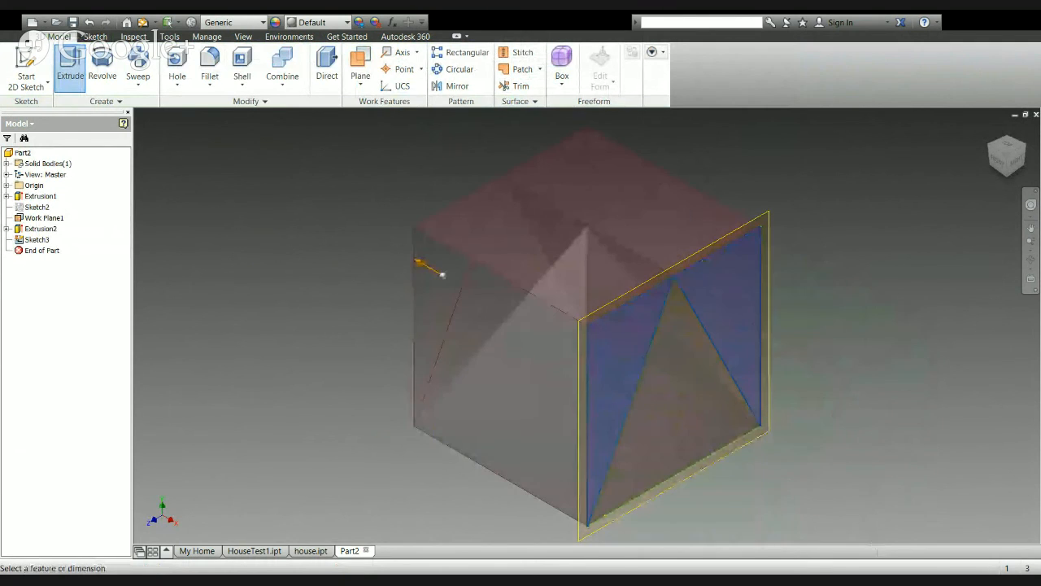
key(Return)
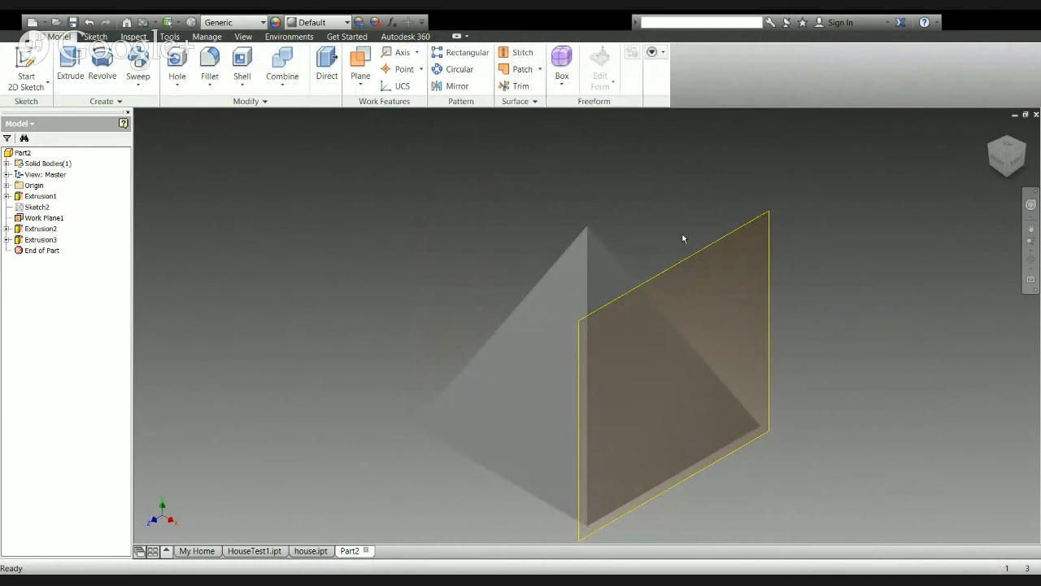
click(714, 253)
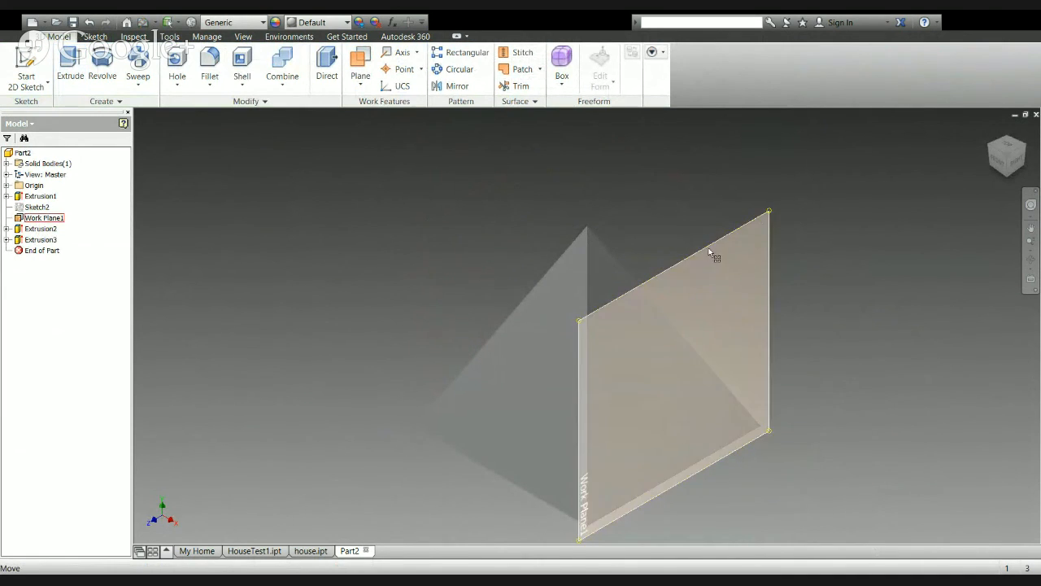
key(Escape)
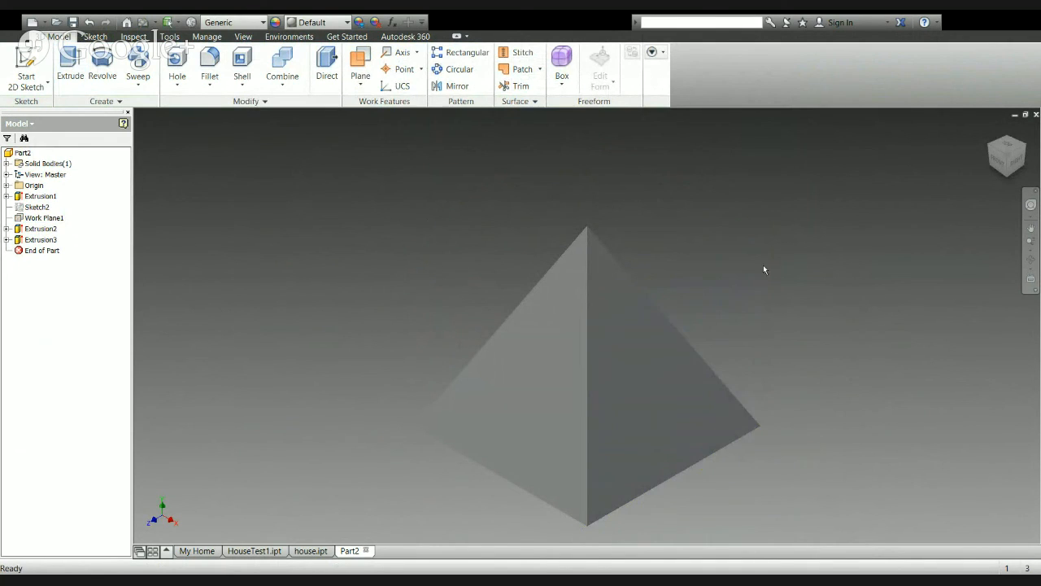
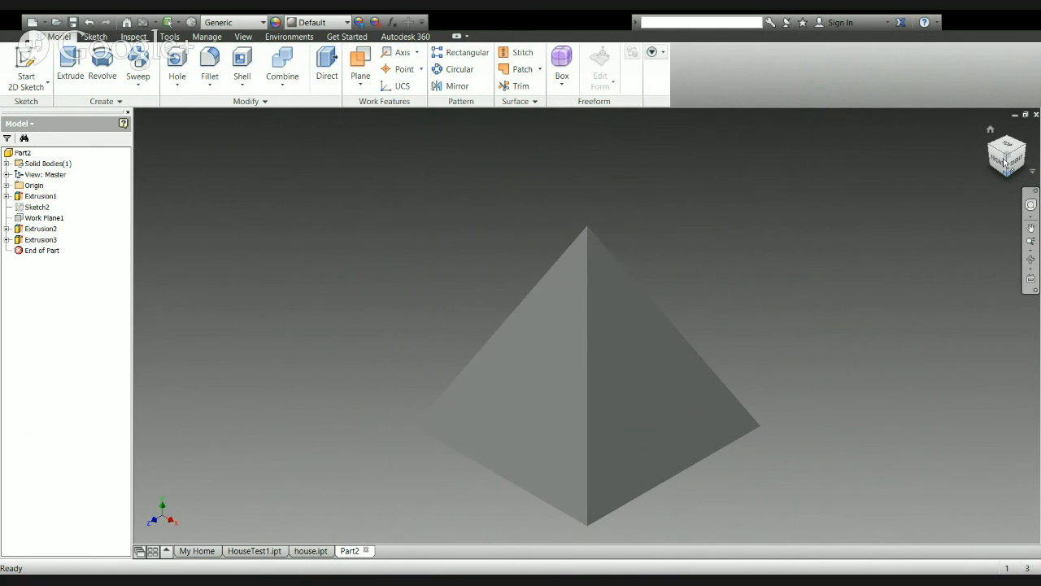
click(1009, 174)
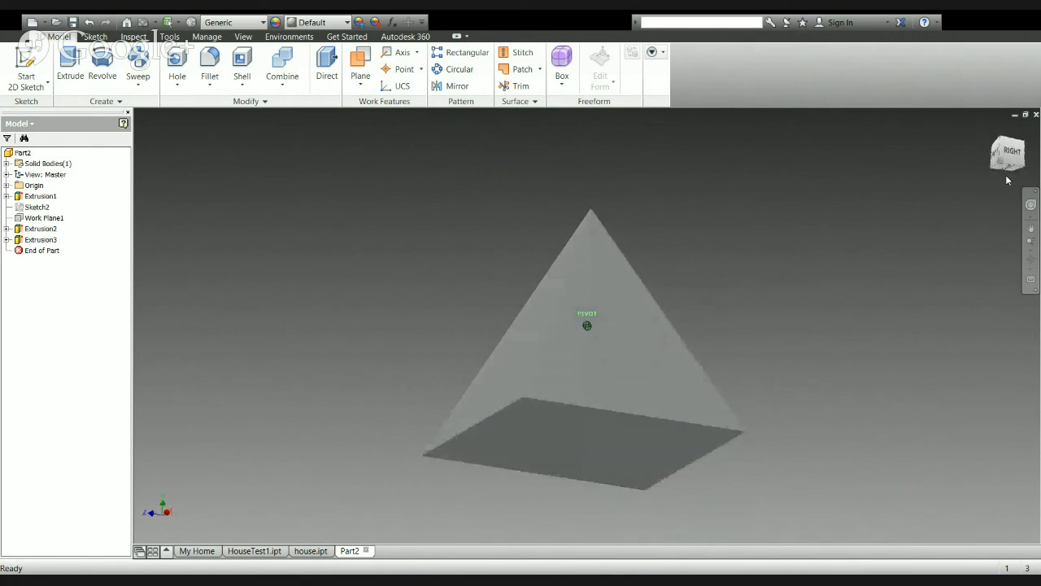
click(991, 131)
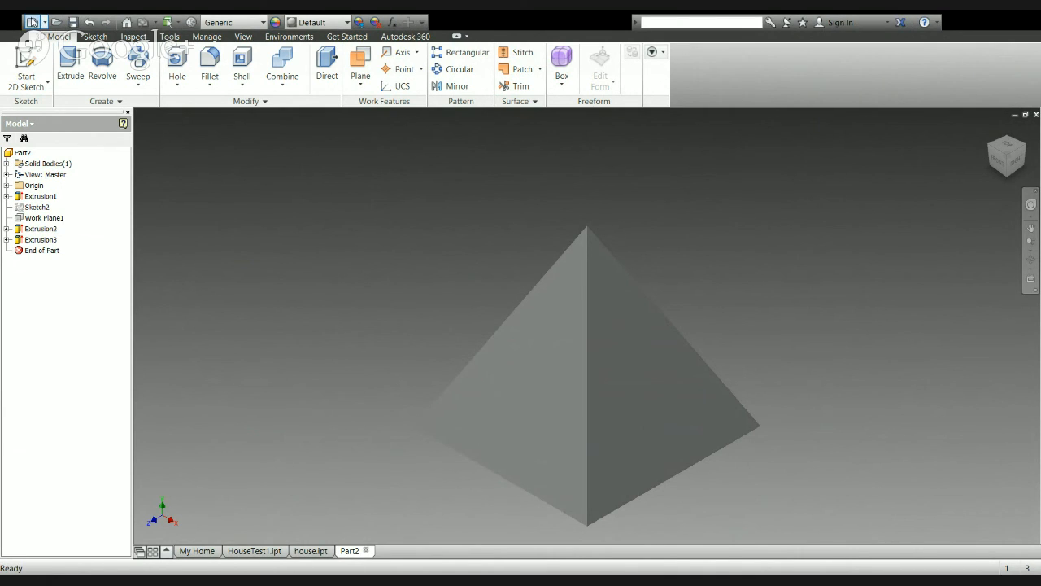
Create a new part and sketch a circle centred on the origin on the horizontal XZ plane
click(34, 23)
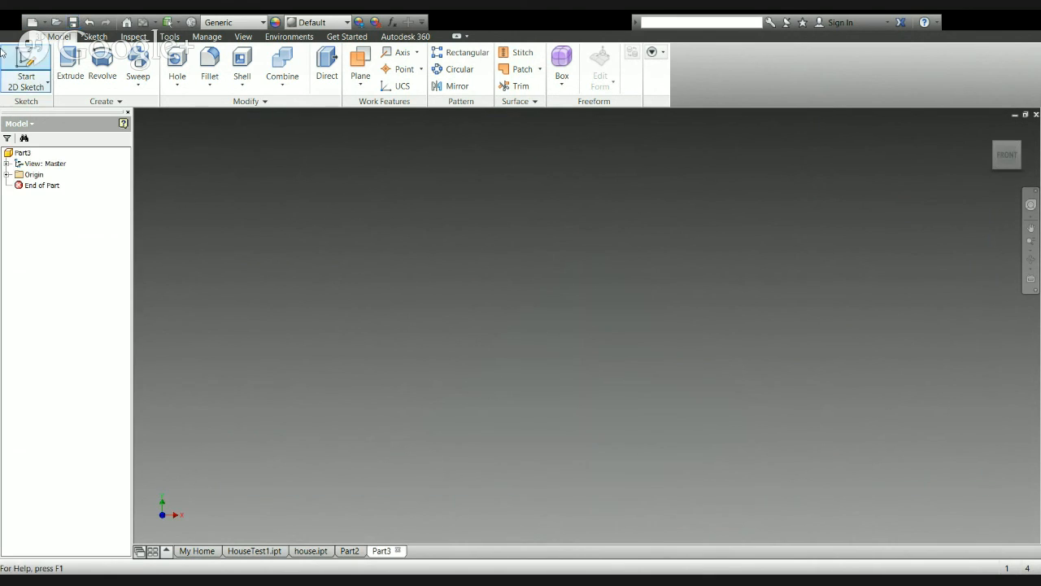
click(26, 61)
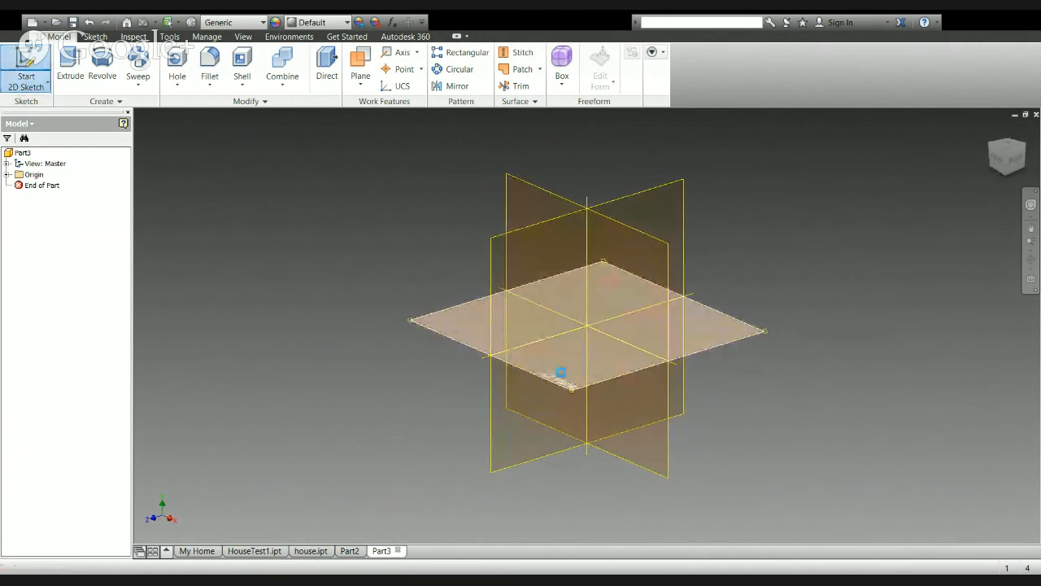
click(560, 371)
click(101, 59)
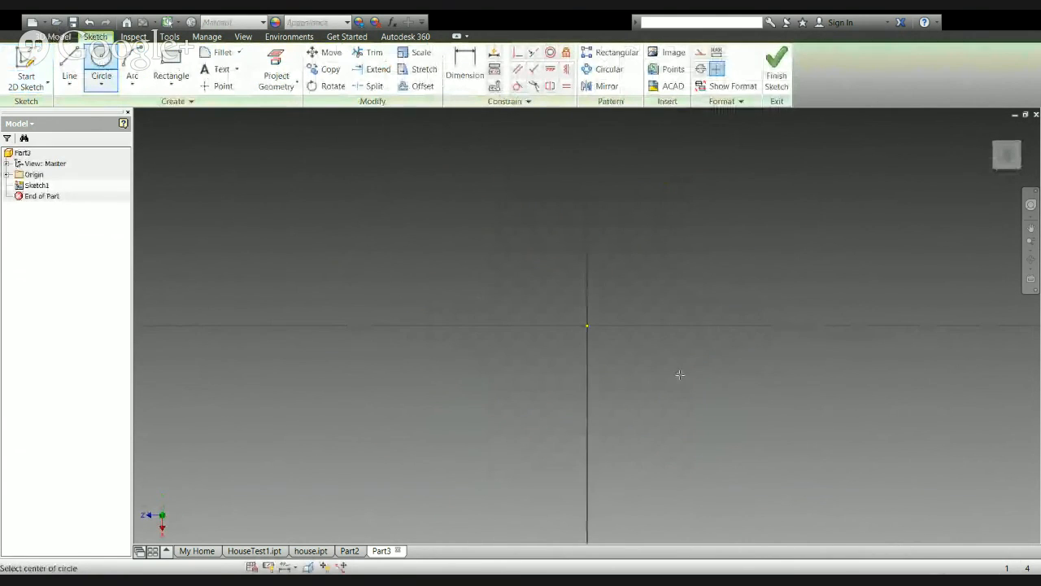
click(586, 326)
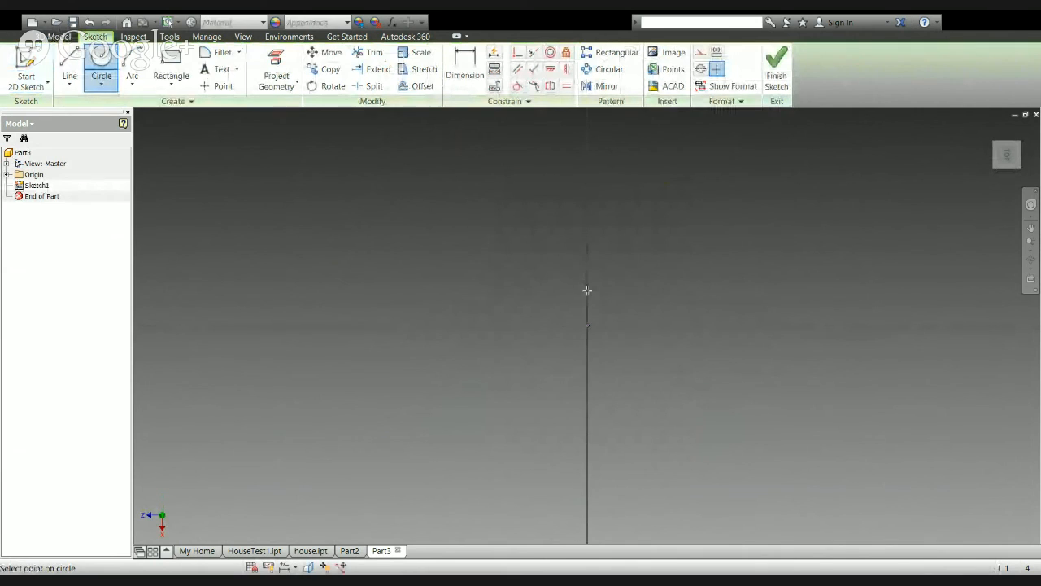
click(586, 275)
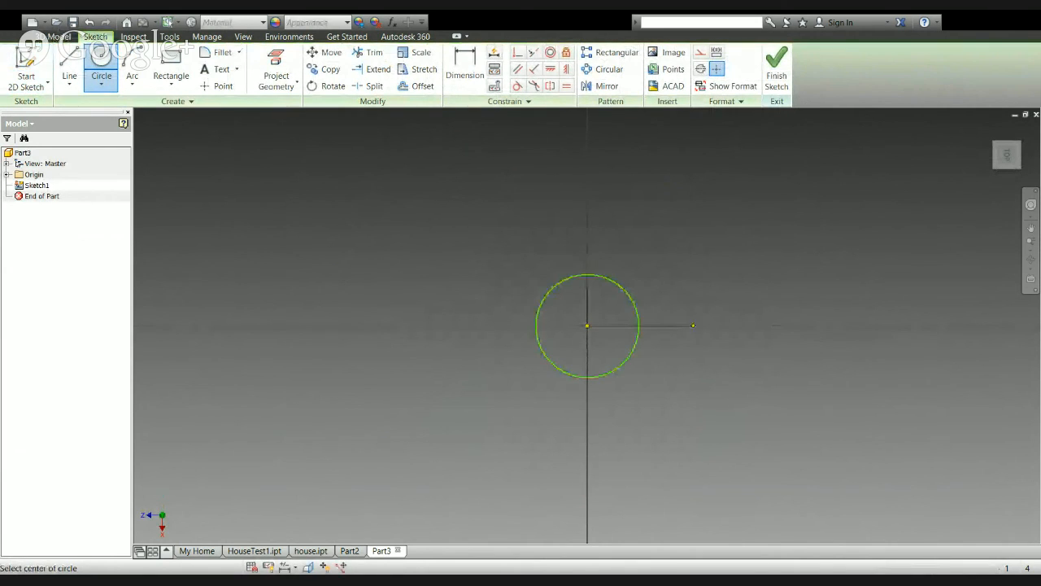
Finish the circle sketch and start a new 3D sketch in the part
click(776, 73)
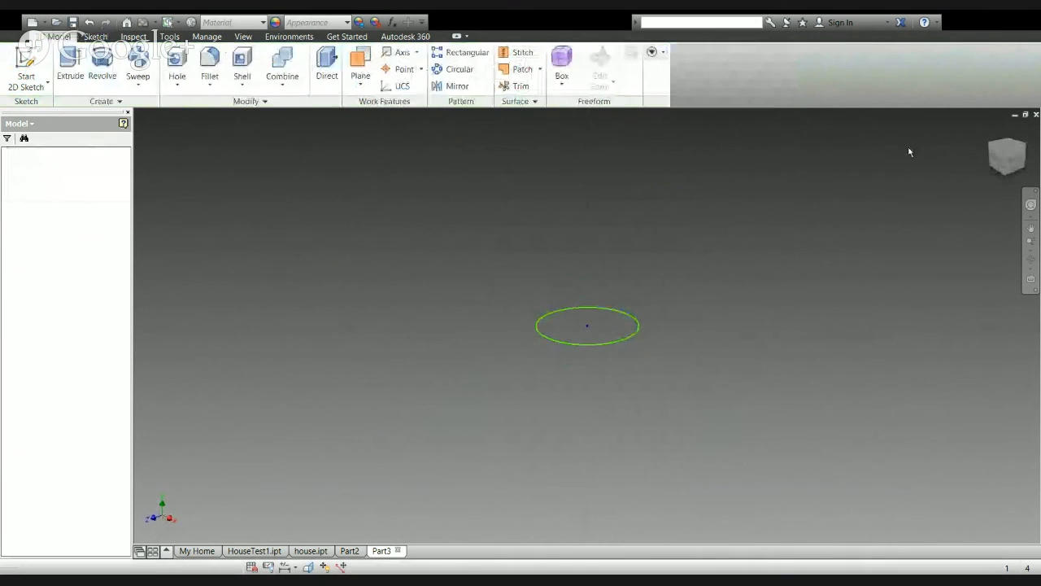
click(990, 129)
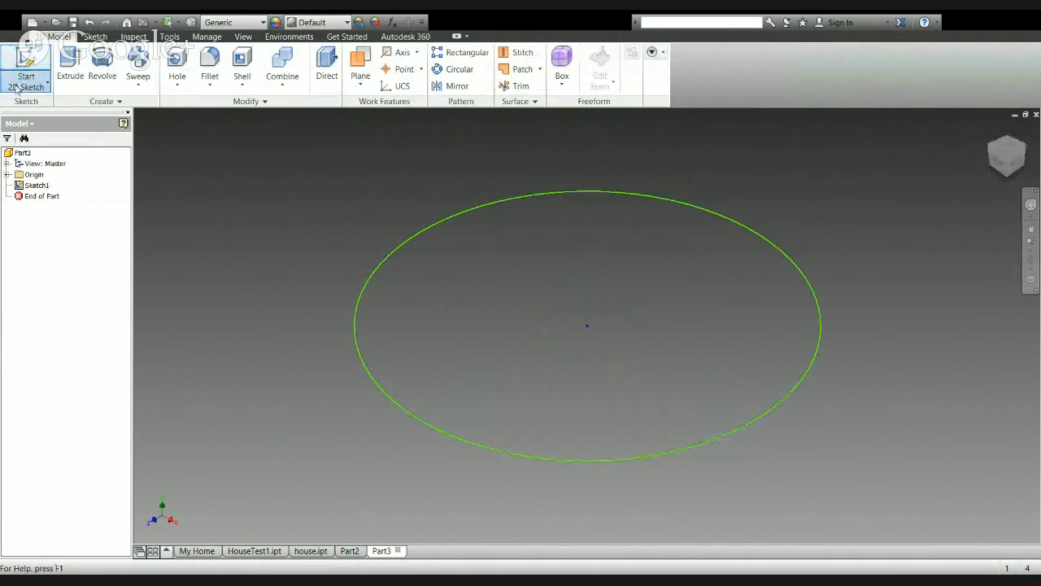
click(25, 137)
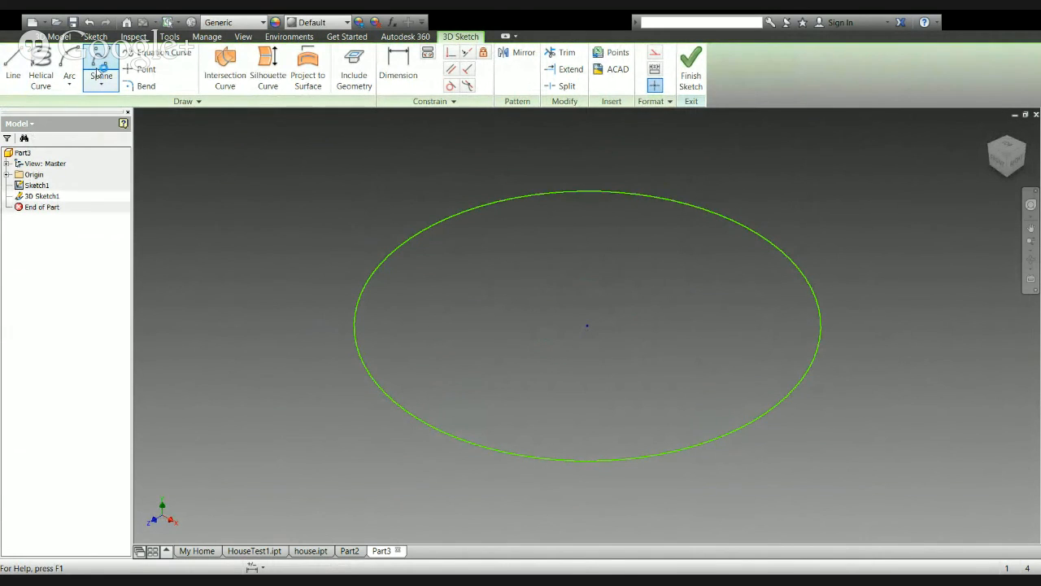
In the front view, draw a vertical line from above the circle through its centre, ending about 0.19 in below it
click(13, 67)
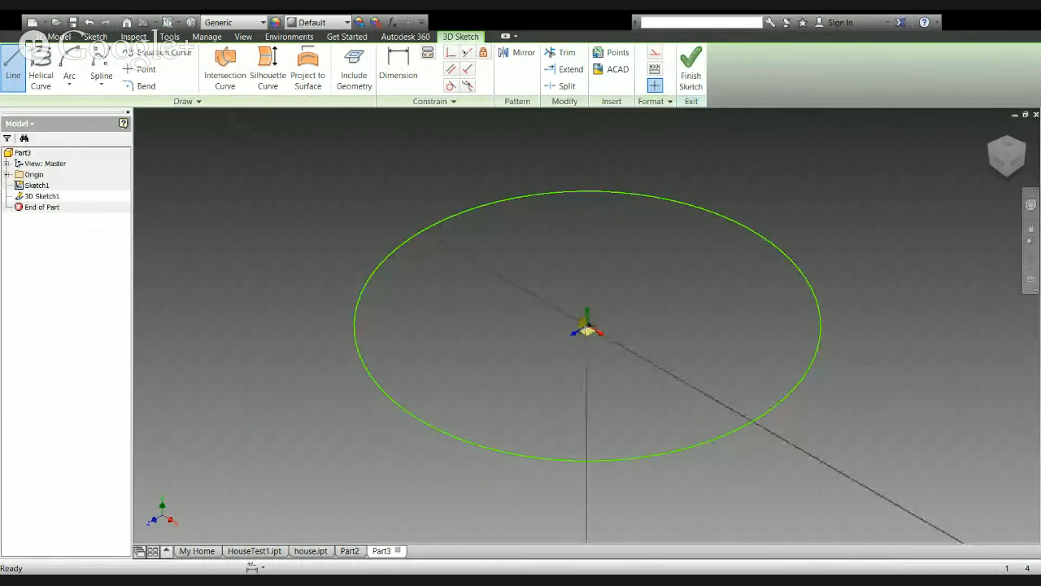
click(1000, 165)
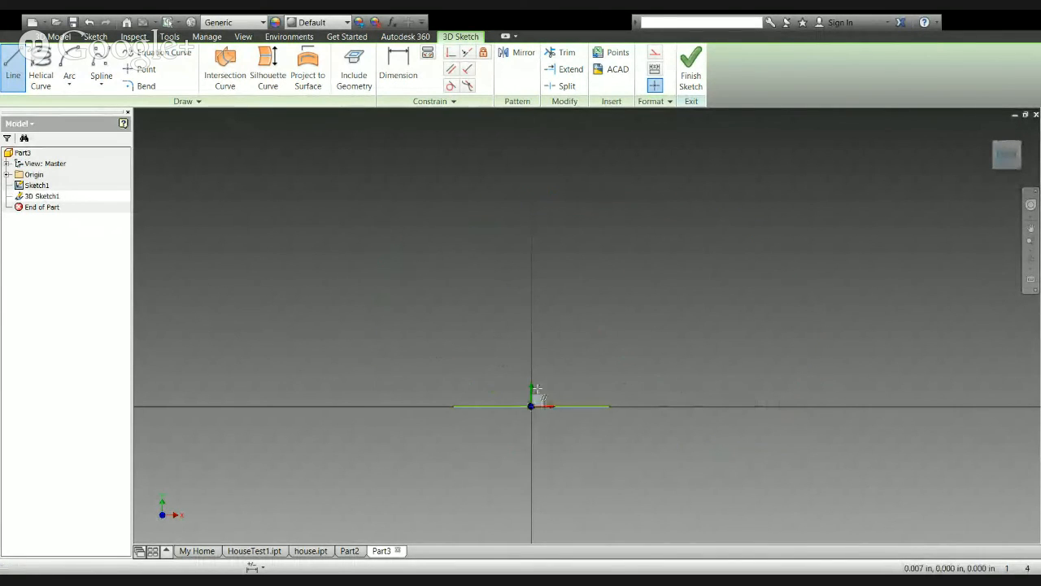
click(528, 189)
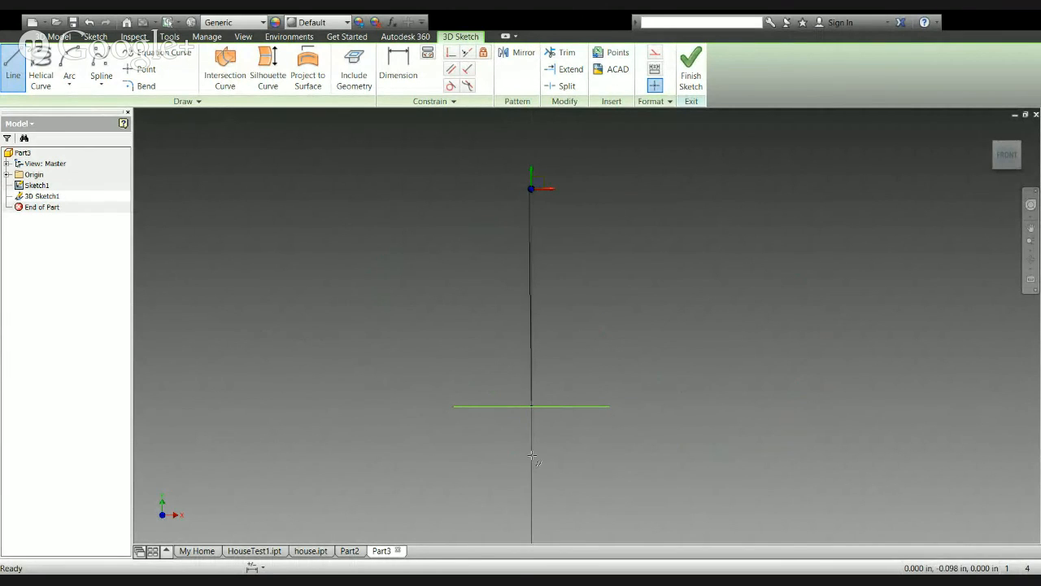
click(530, 496)
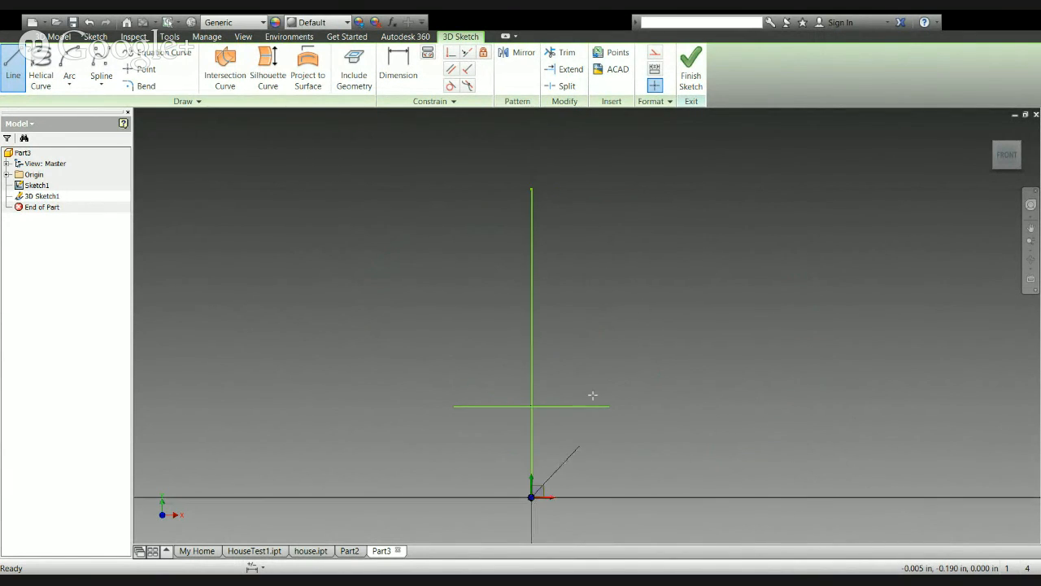
Draw a downward-bulging arc from the line's lower end to a level point about 0.3 in away in the X direction
click(69, 65)
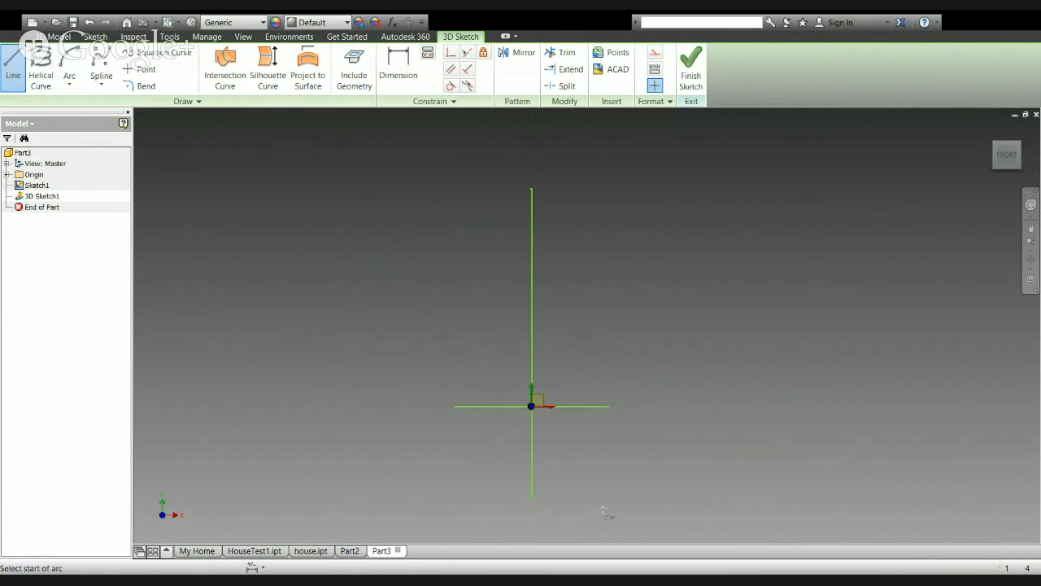
click(531, 497)
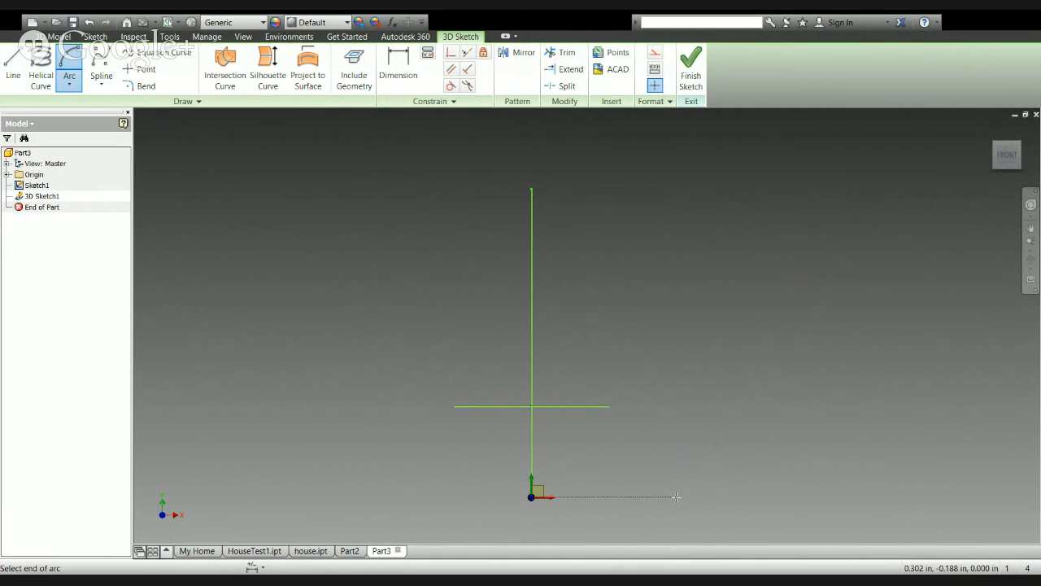
click(675, 496)
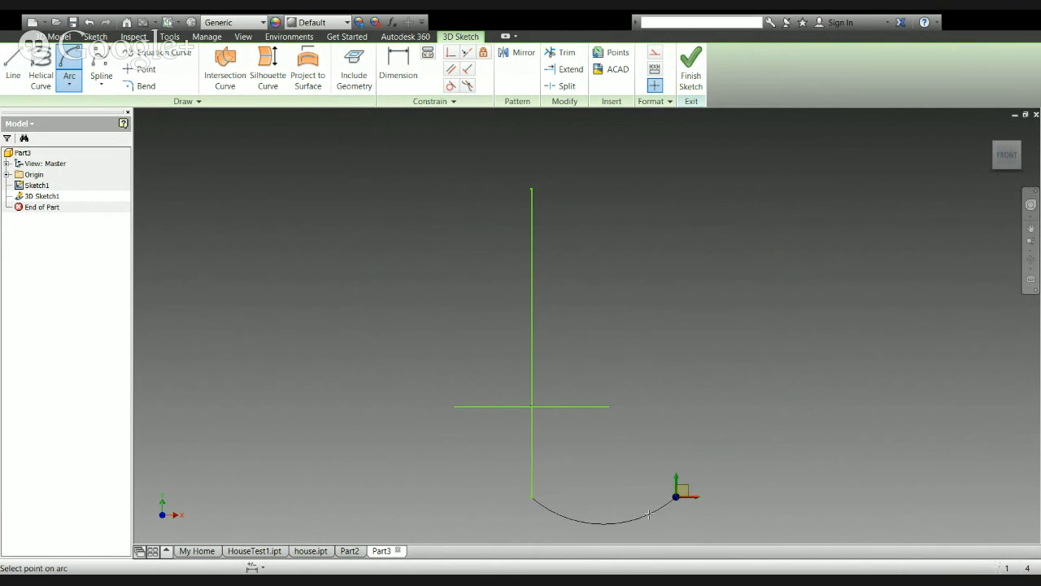
click(606, 537)
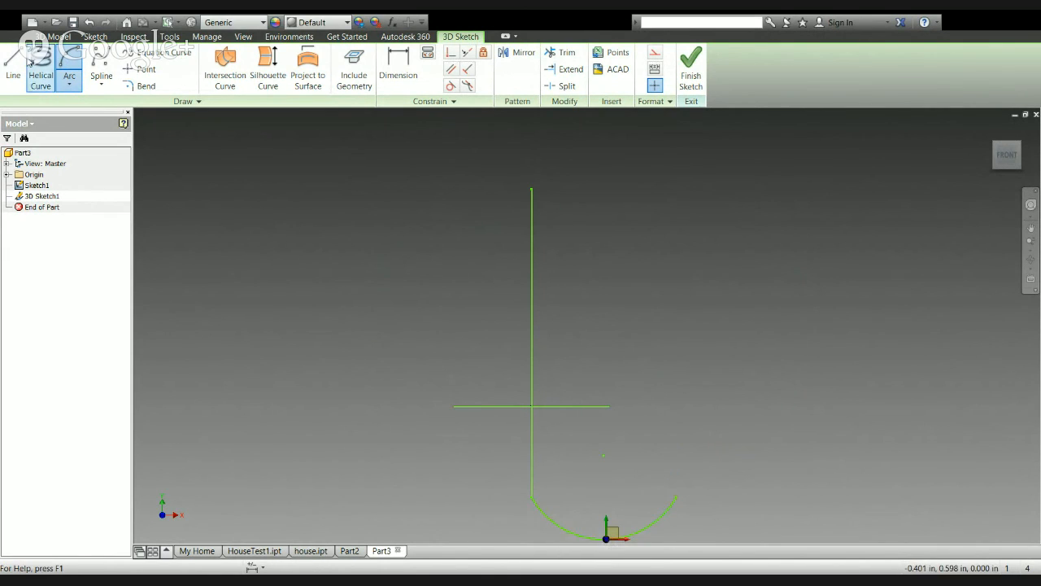
Draw a vertical line from the arc's free end up to a height of about Y 0.36 in
click(13, 74)
click(676, 496)
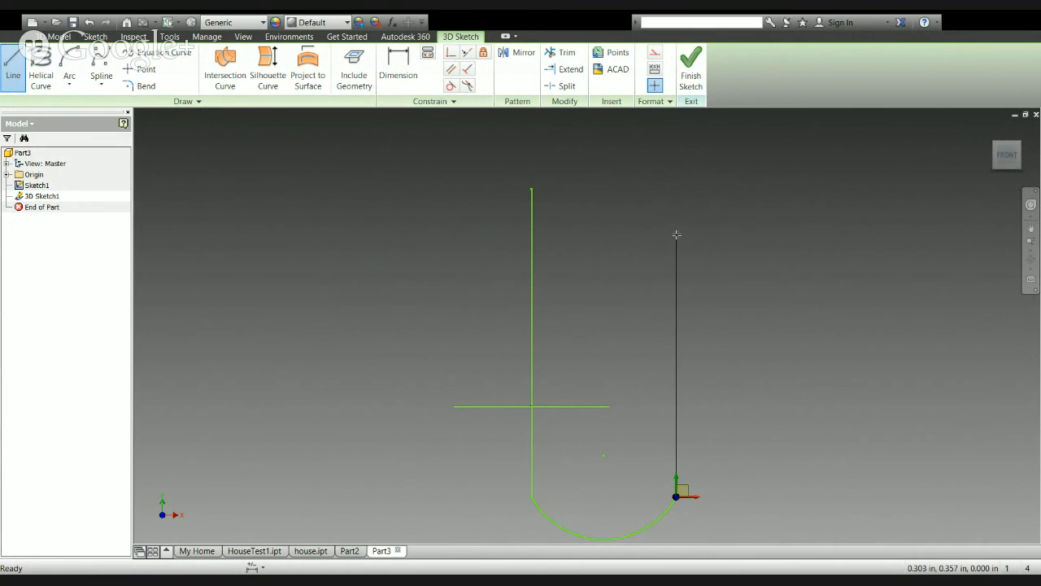
click(676, 235)
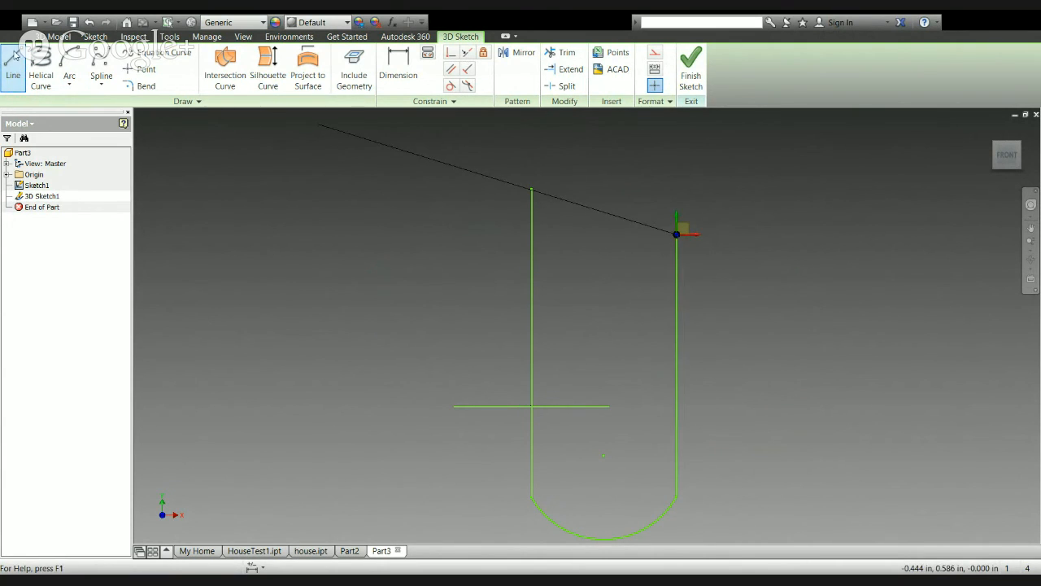
Draw an upward-bulging arc from the second line's upper end back to about X 0.09 in, between the two vertical lines
click(69, 65)
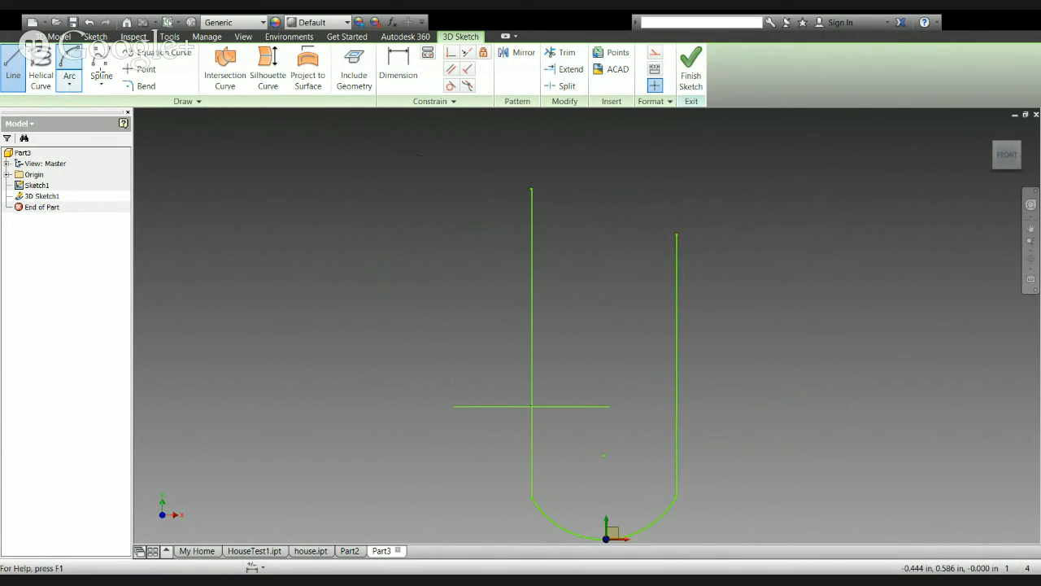
click(676, 234)
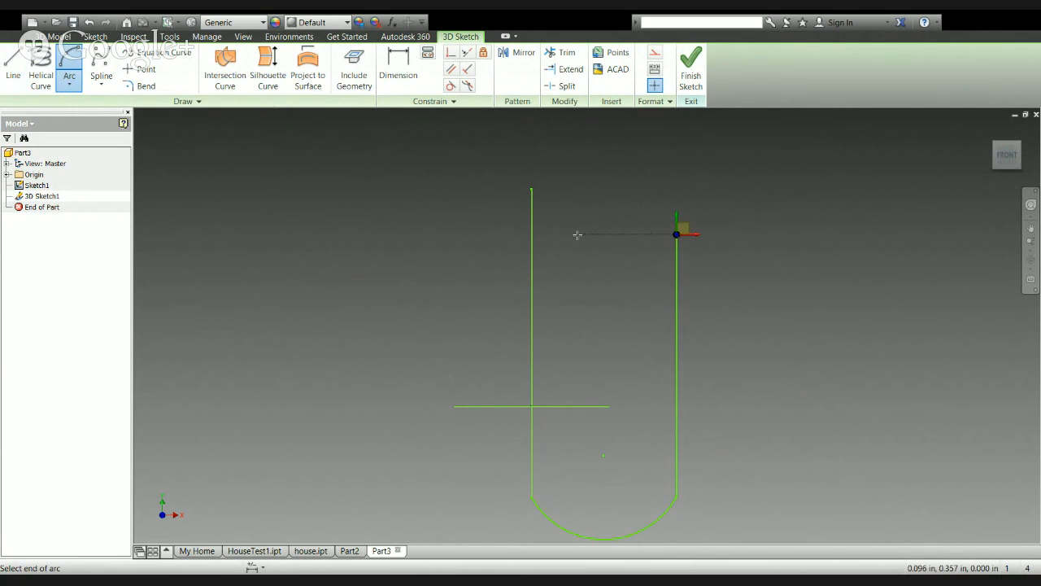
click(575, 235)
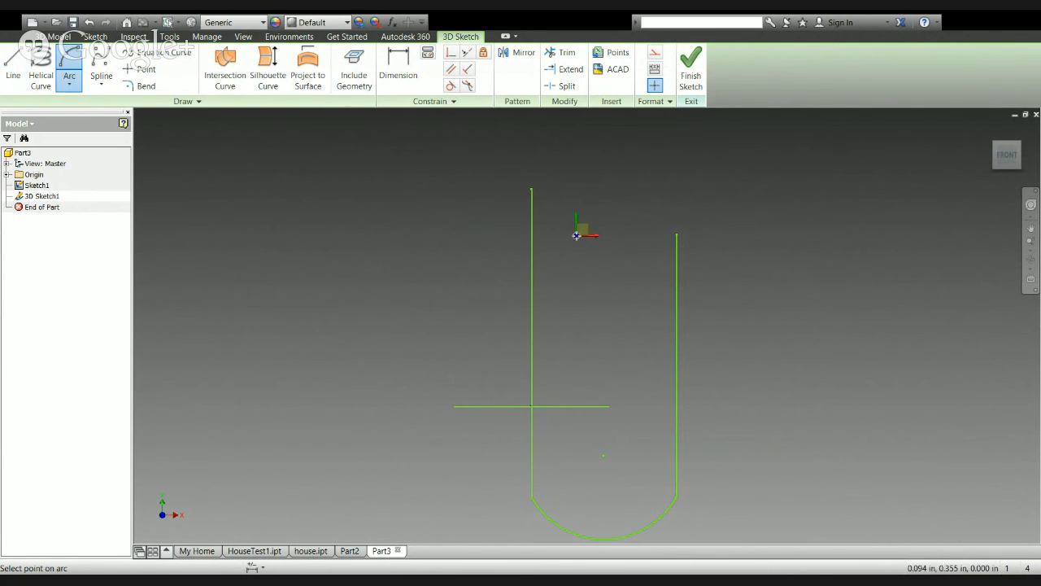
click(608, 198)
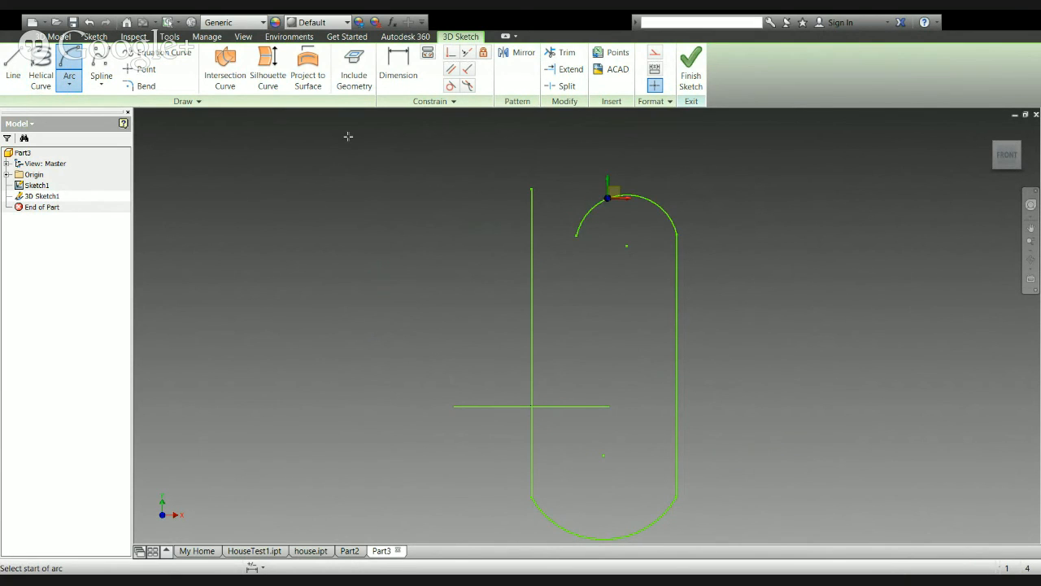
Draw a short vertical line down from the upper arc's free end to complete the paperclip-shaped path, and finish the 3D sketch
click(13, 65)
click(576, 235)
click(575, 313)
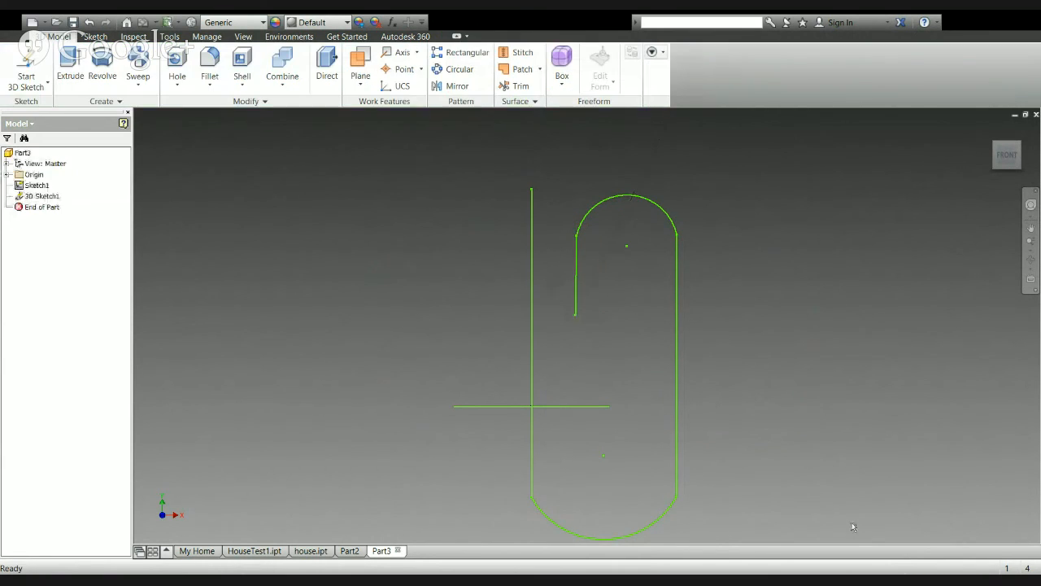
Try to sweep the circle along the paperclip-shaped 3D sketch path
click(138, 61)
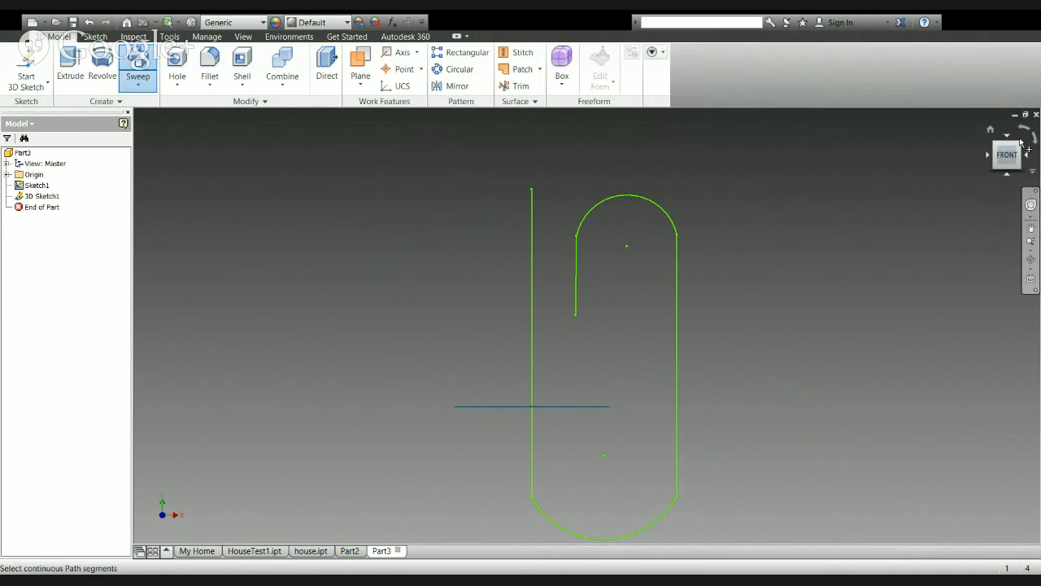
click(1021, 148)
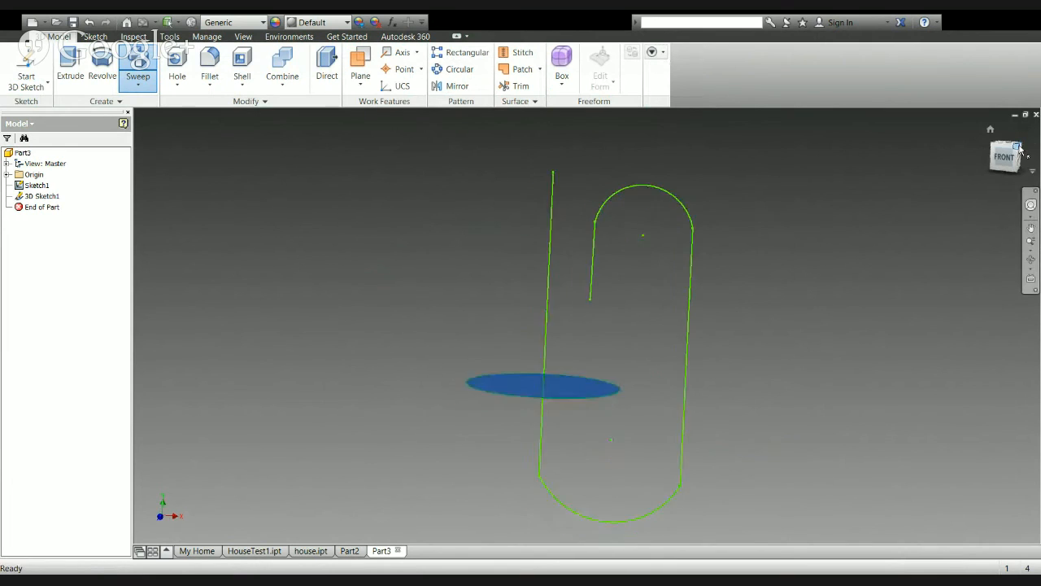
click(567, 257)
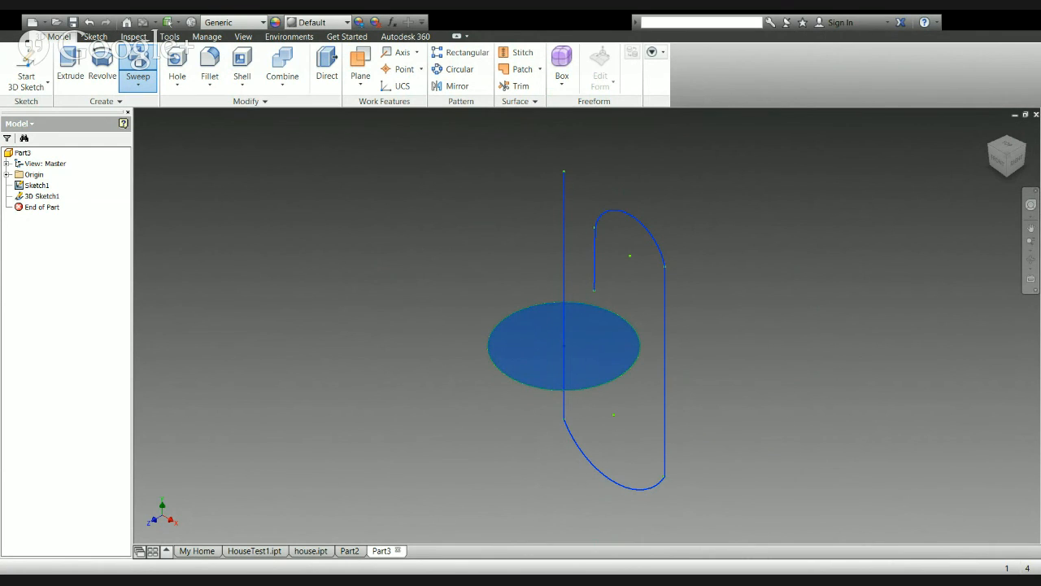
click(275, 133)
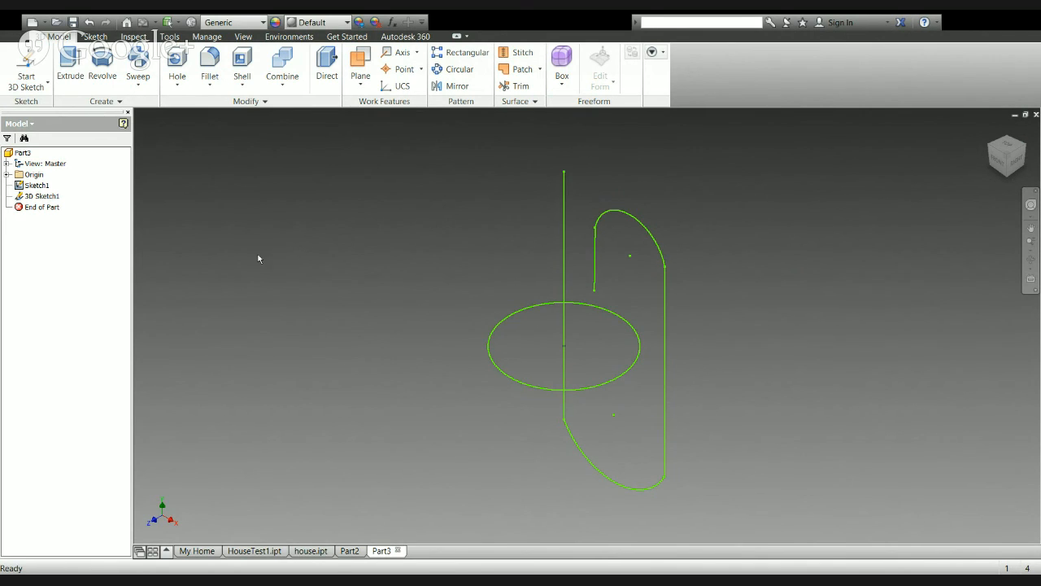
View the house model in HouseTest1.ipt and return to Part3
click(248, 552)
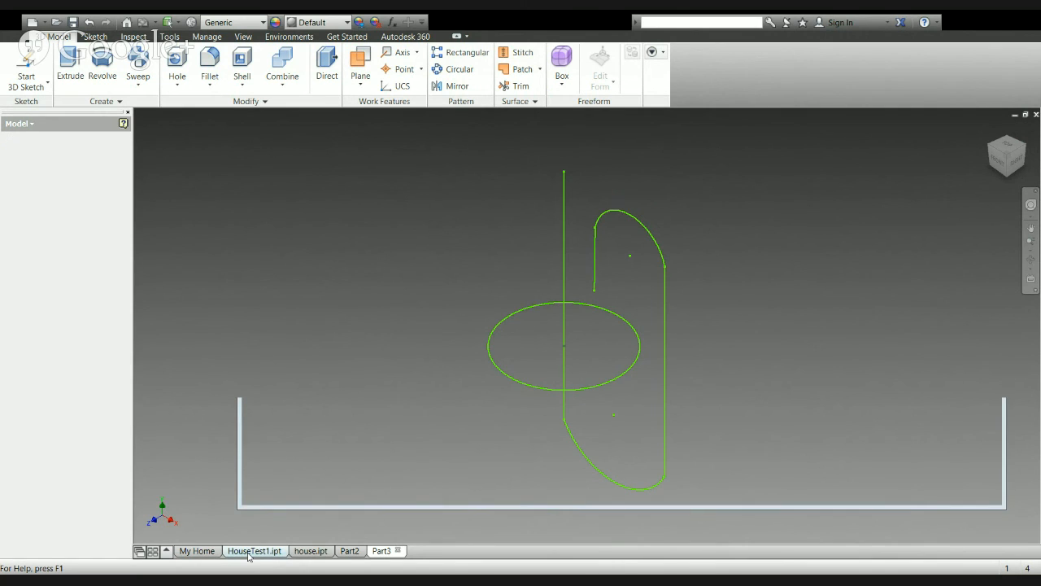
click(383, 551)
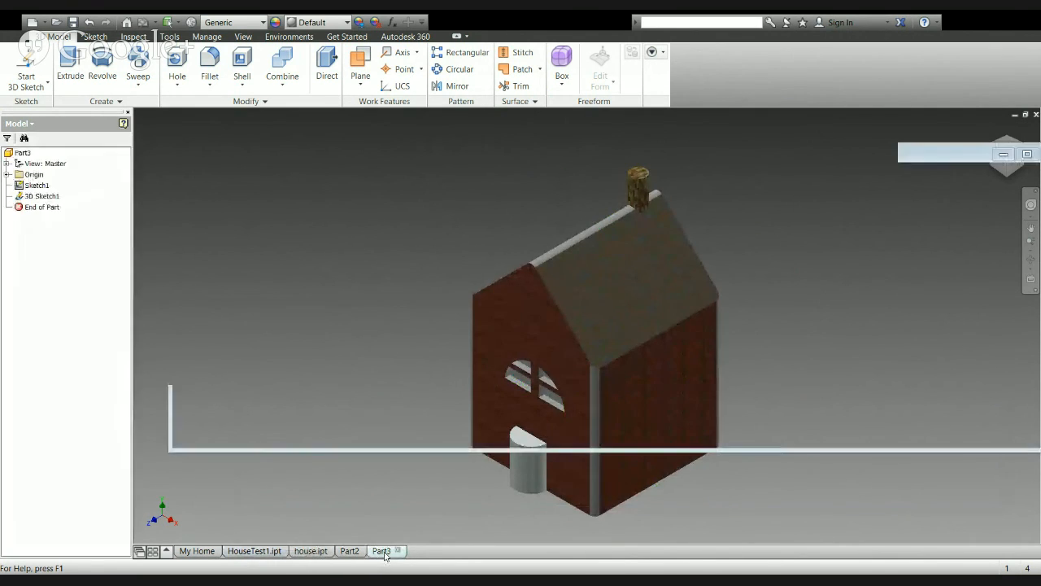